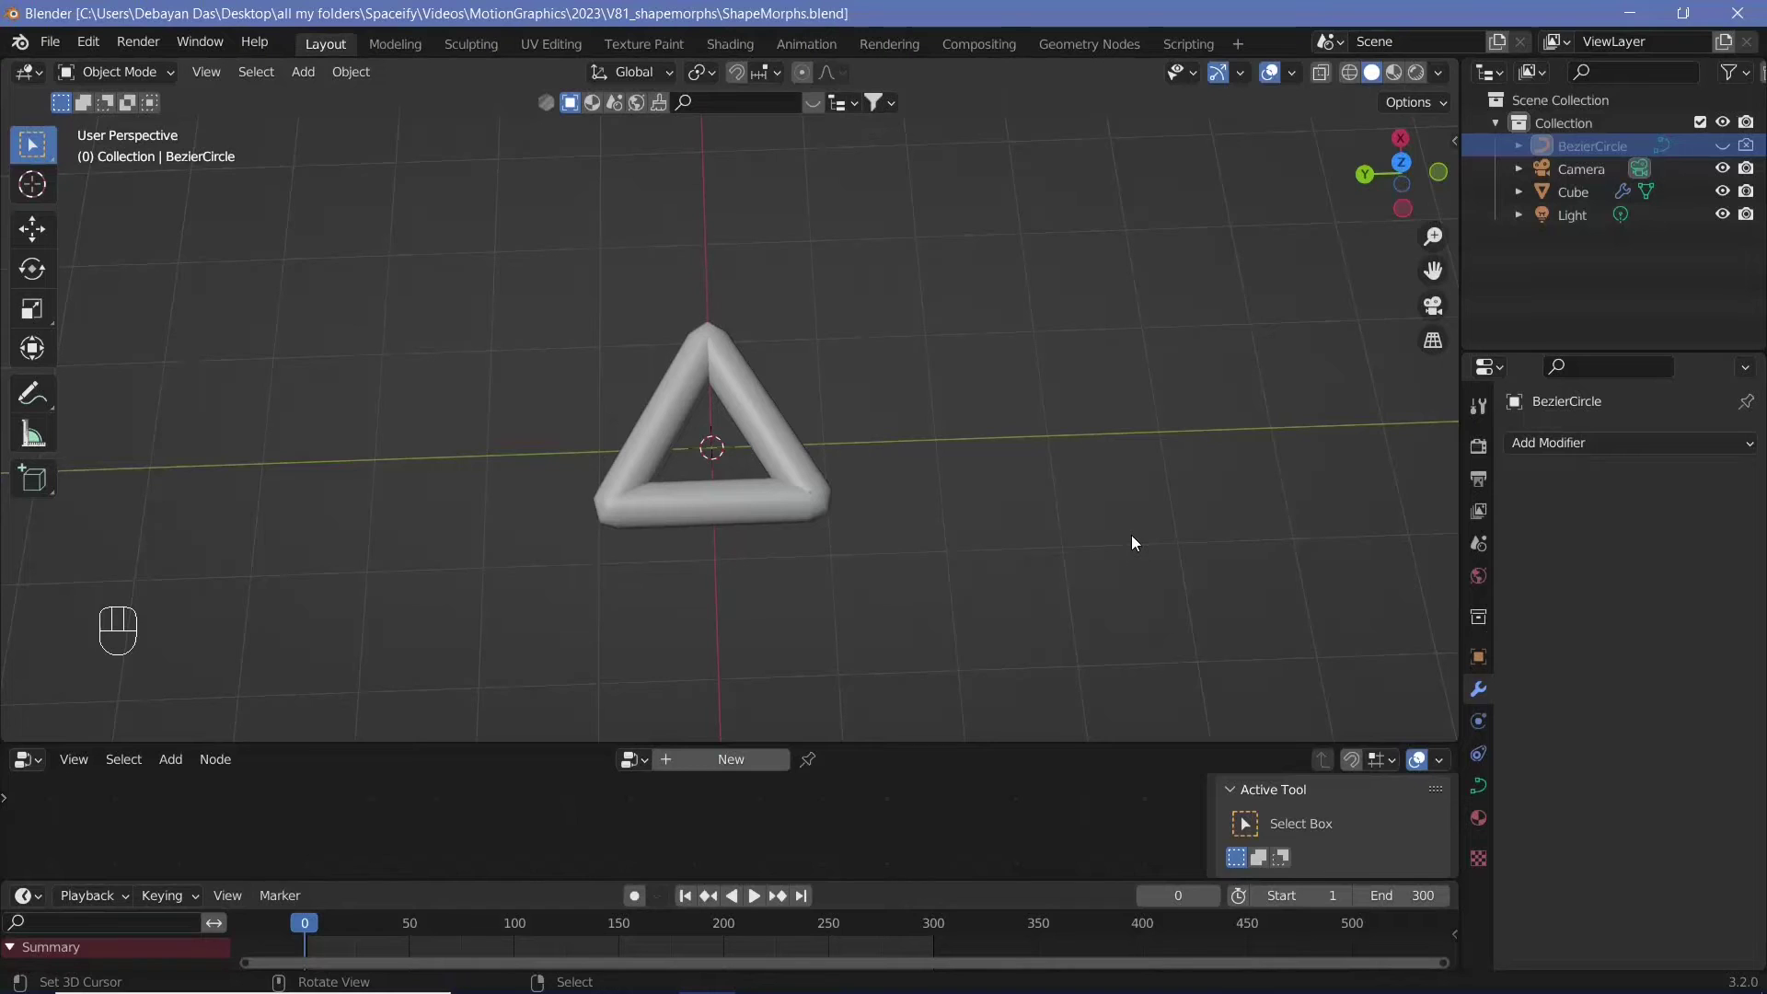
Play and stop the finished ring-to-polygon morph animation, then create a new General file
{"action": "key", "text": "shift+space"}
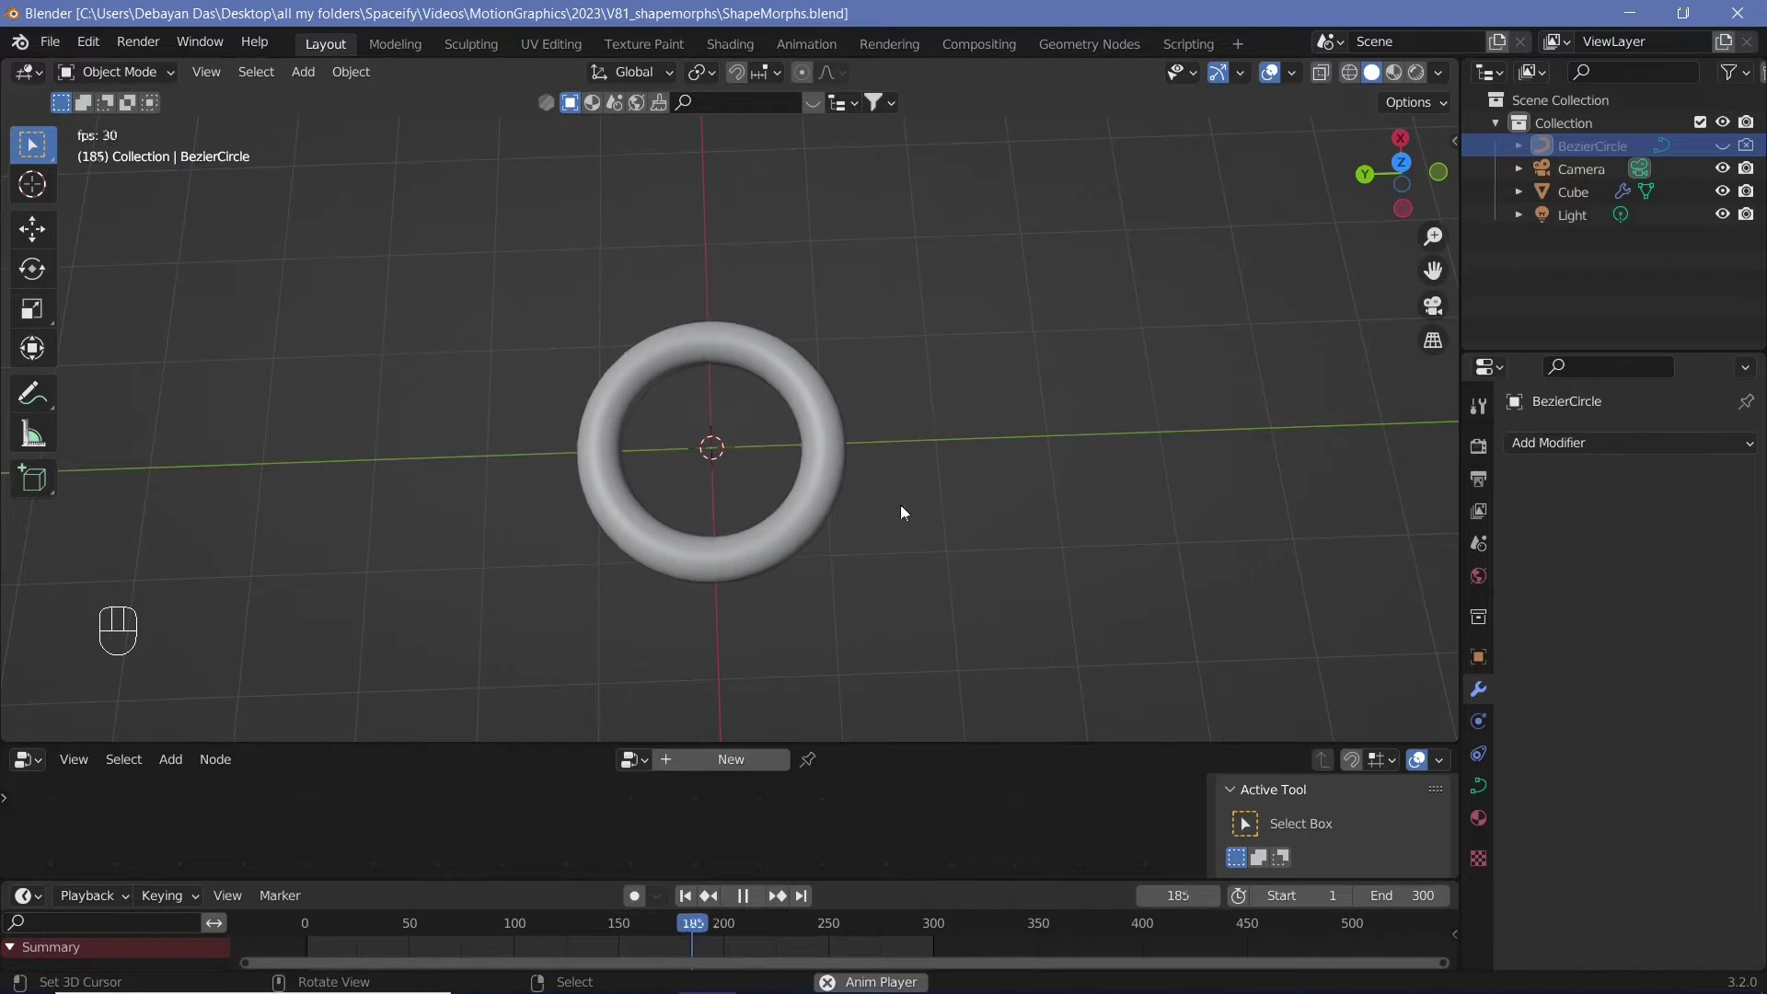
{"action": "key", "text": "shift+space"}
{"action": "key", "text": "shift+space"}
{"action": "key", "text": "shift+space"}
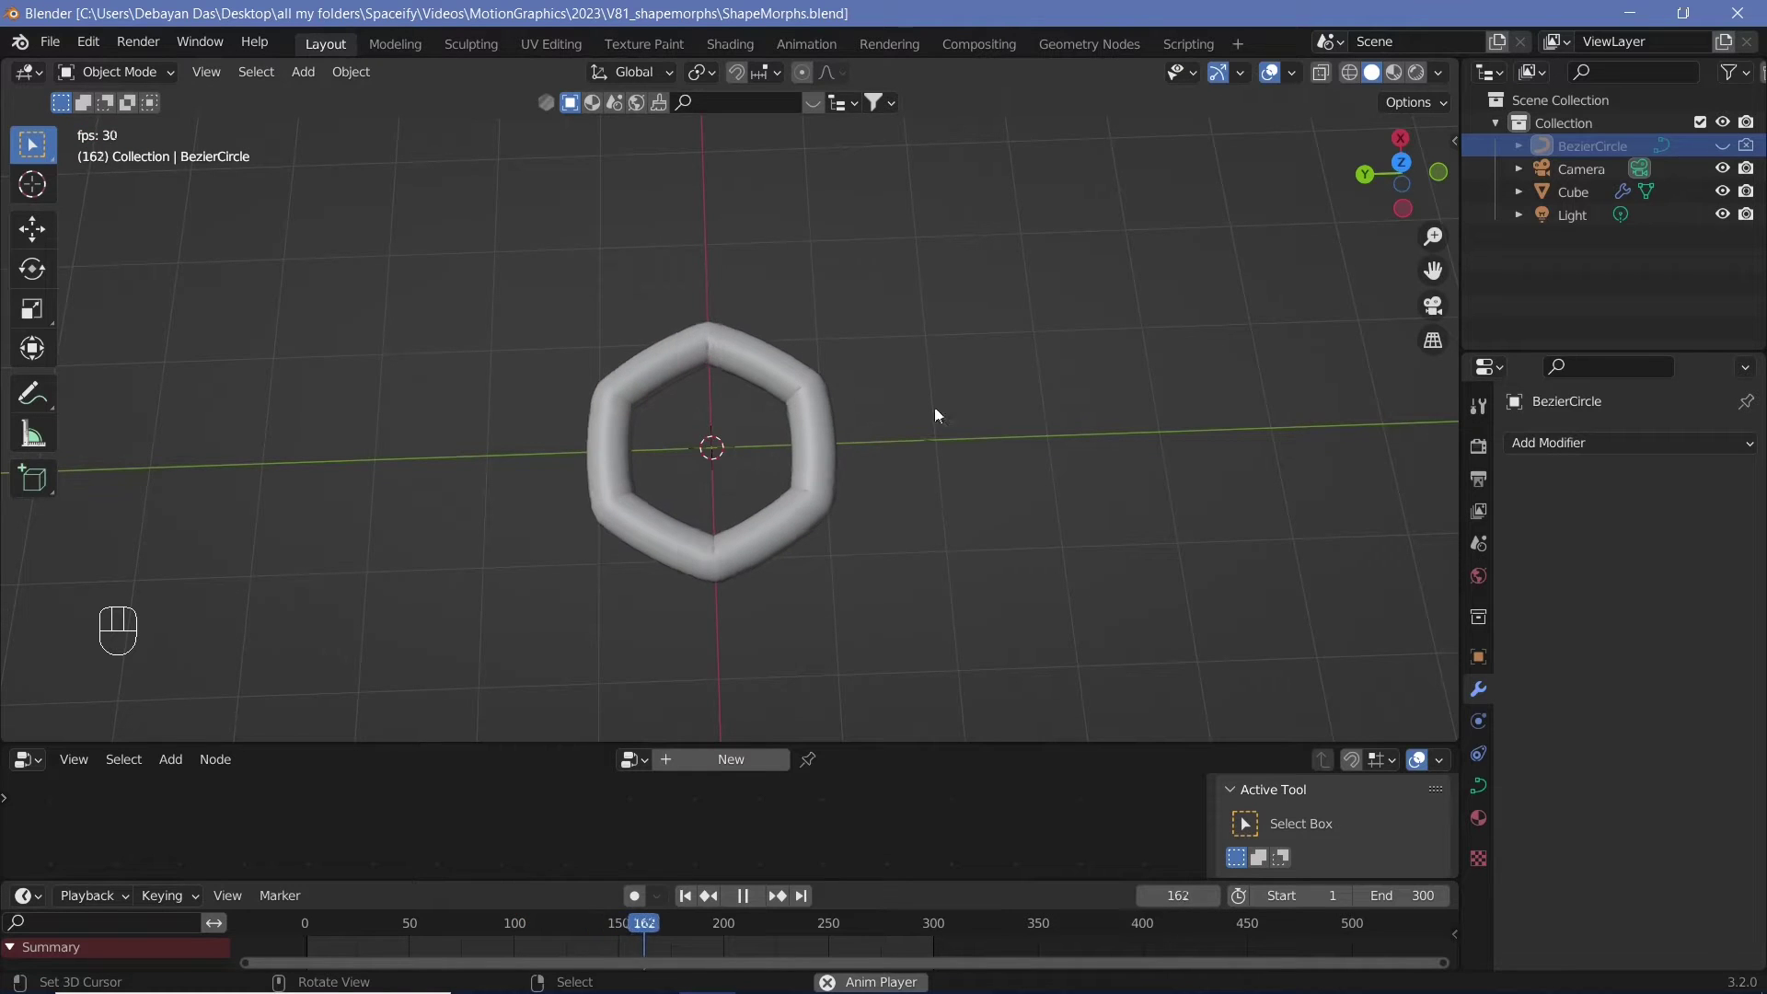
{"action": "key", "text": "shift+space"}
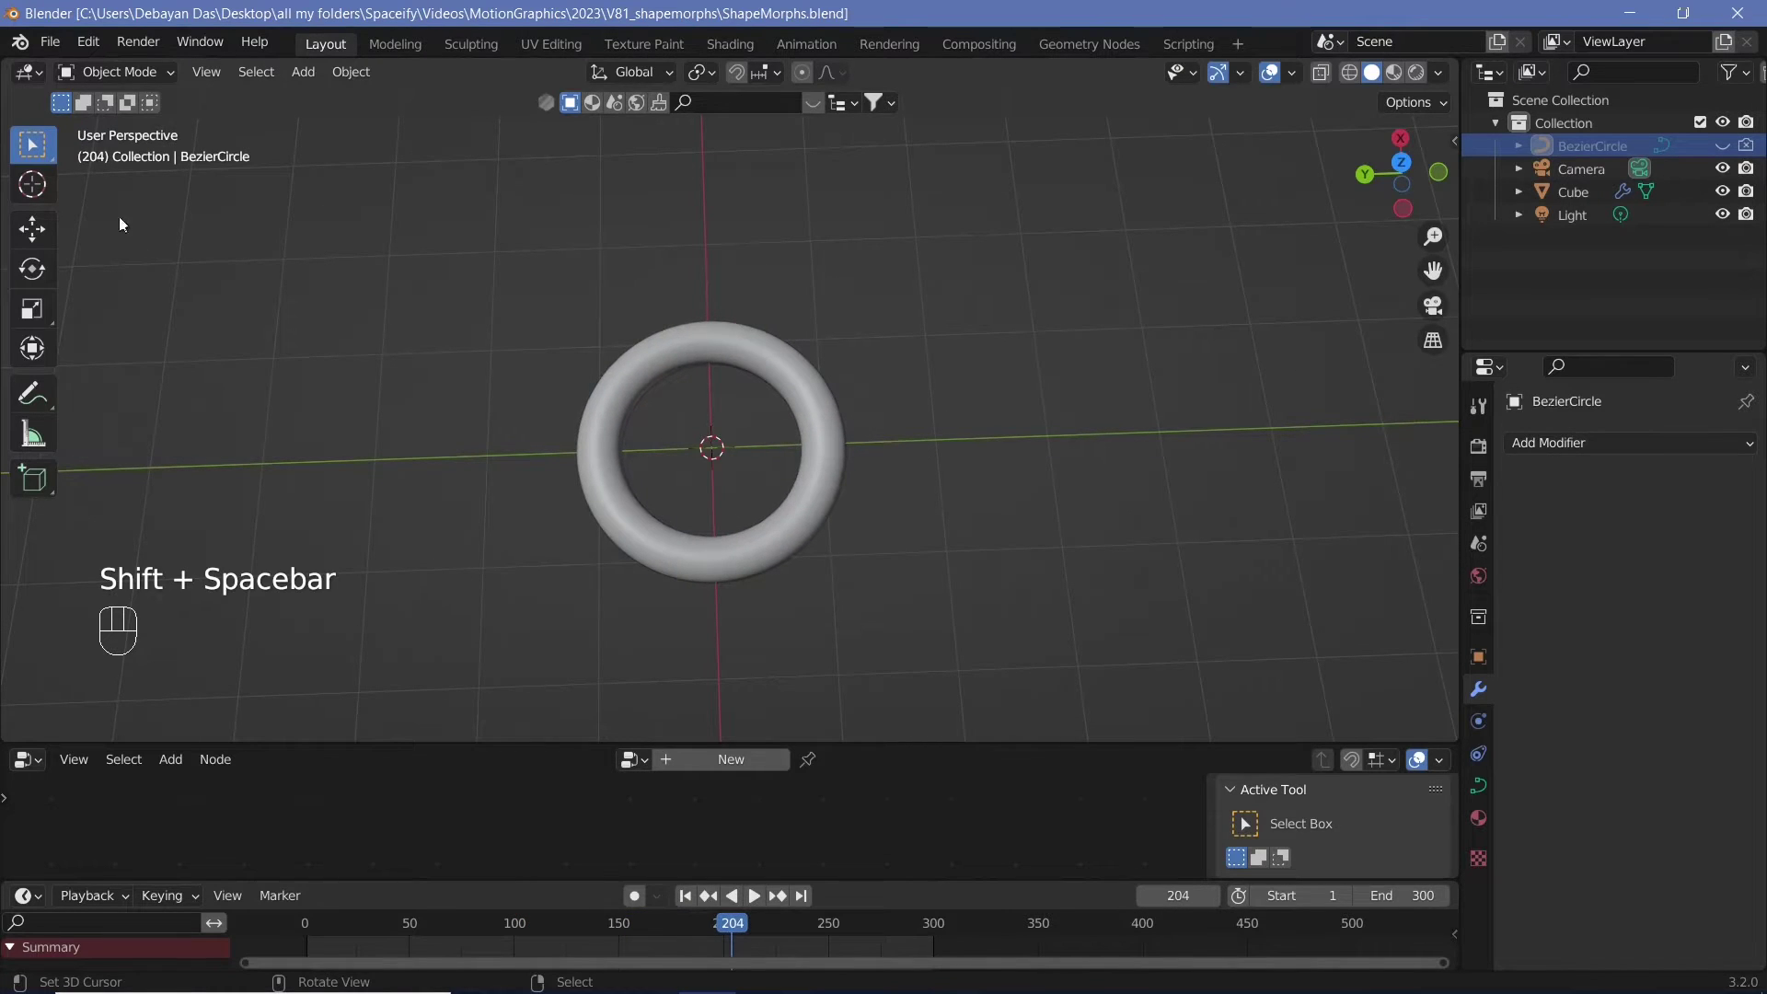
{"action": "left_click", "coordinate": [53, 41]}
{"action": "left_click", "coordinate": [311, 67]}
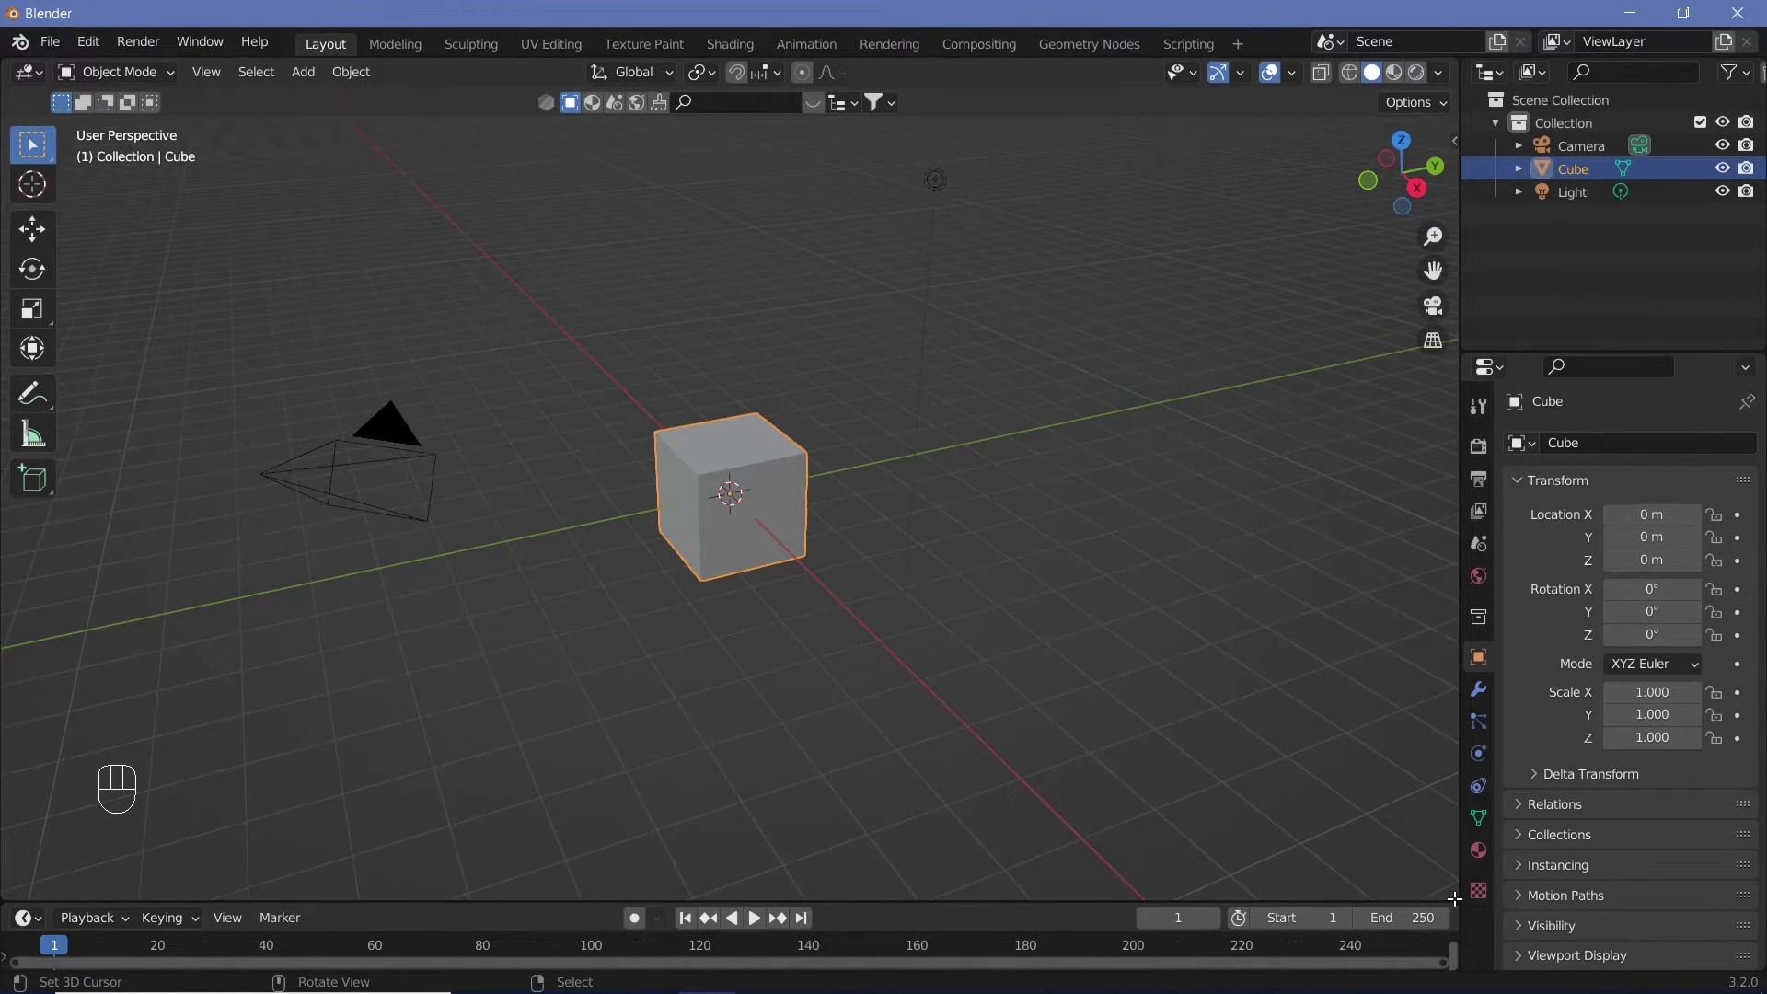
Split off a lower Geometry Node Editor and give the cube a new Geometry Nodes tree
{"action": "left_click_drag", "start_coordinate": [1454, 899], "coordinate": [1322, 501]}
{"action": "left_click", "coordinate": [28, 515]}
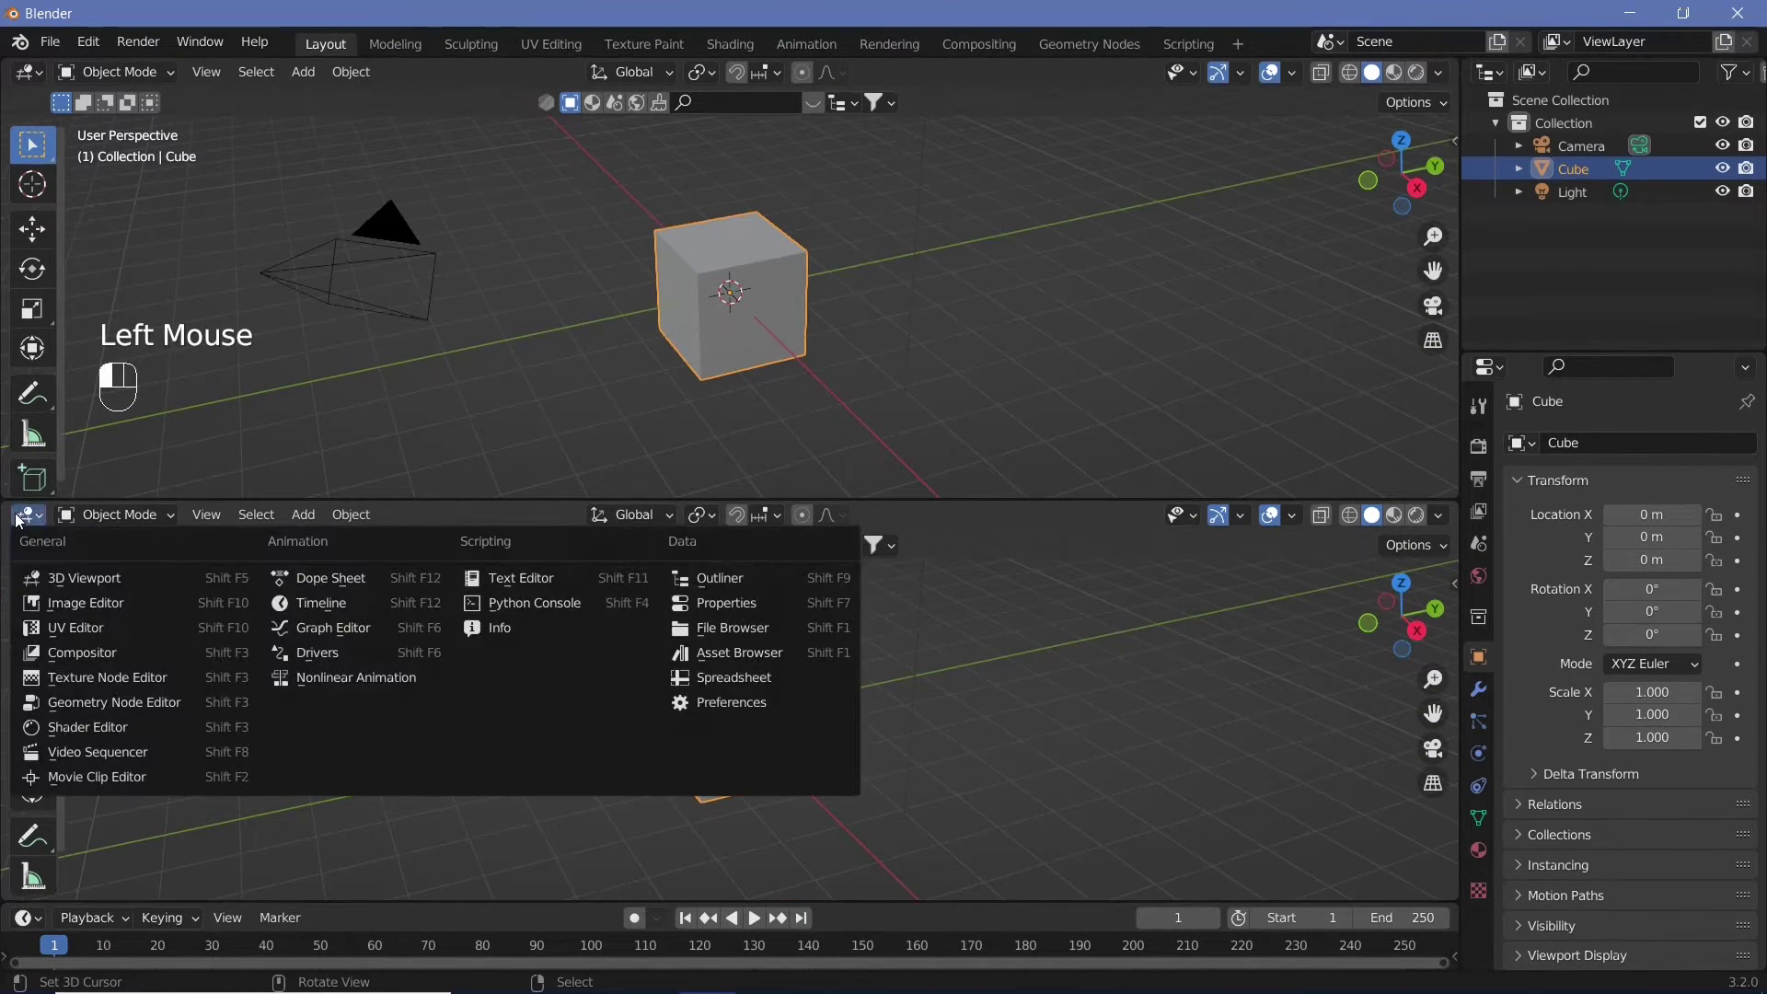
{"action": "left_click", "coordinate": [97, 706]}
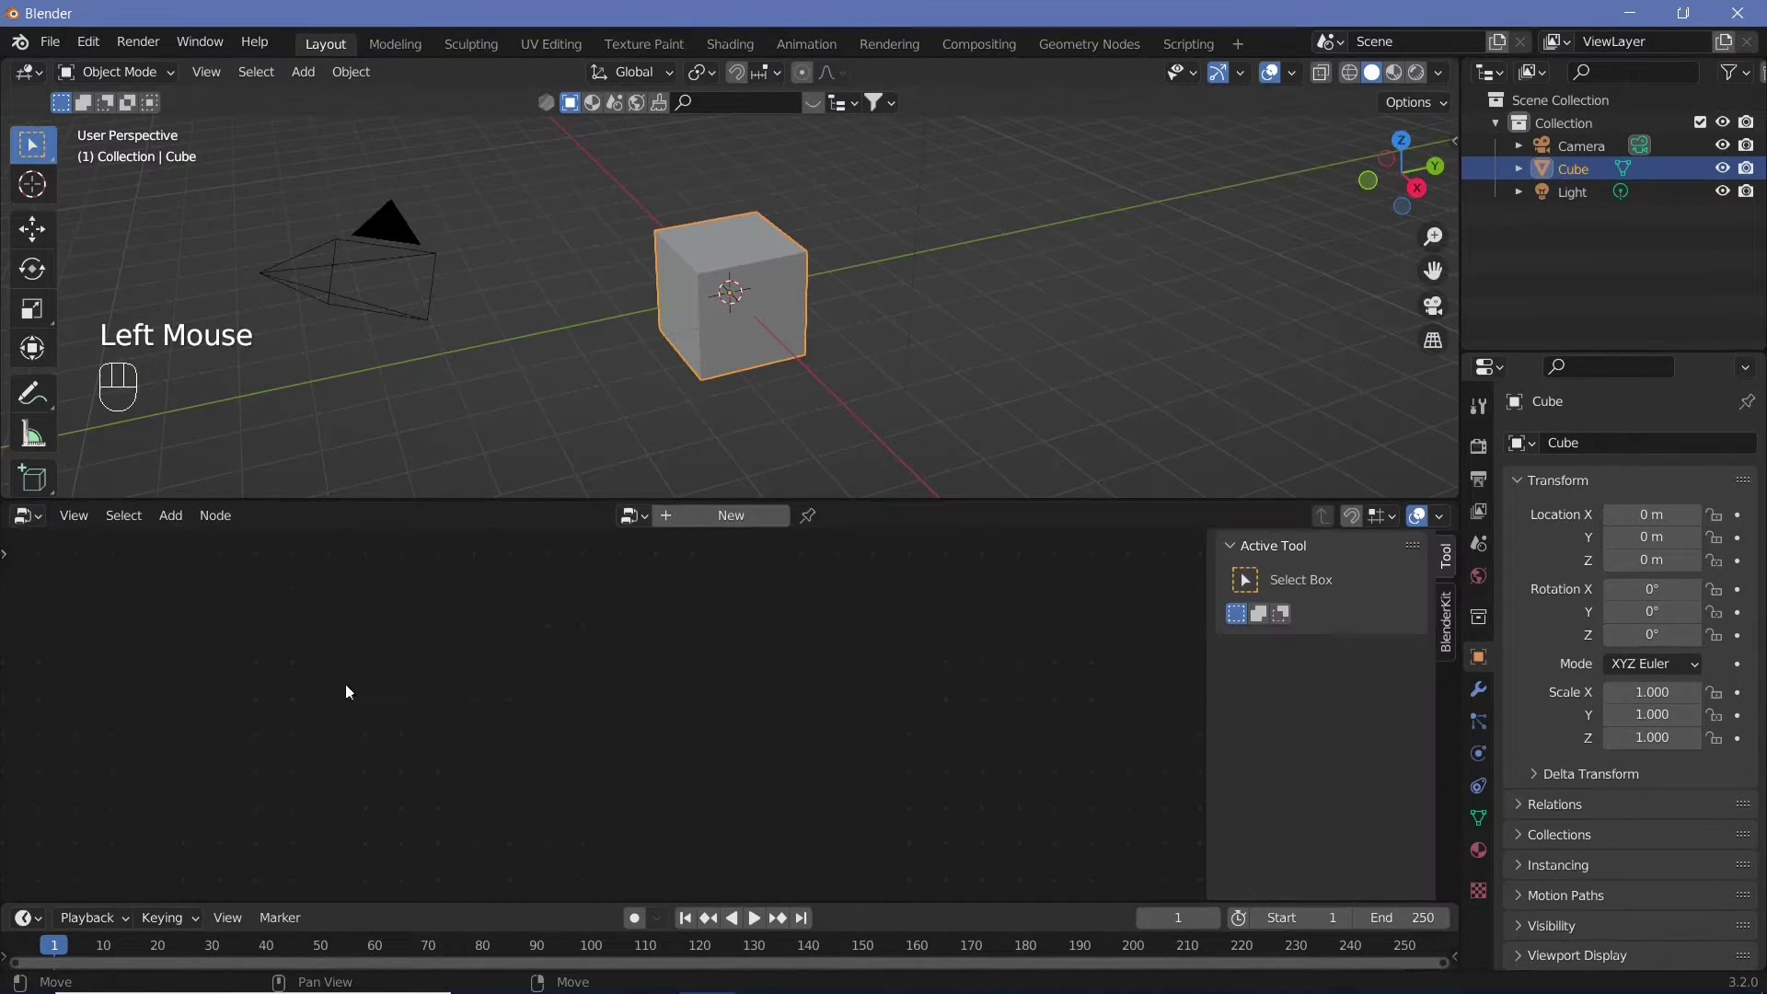
{"action": "left_click", "coordinate": [700, 524]}
{"action": "middle_click_drag", "start_coordinate": [717, 722], "coordinate": [482, 788]}
{"action": "scroll", "coordinate": [925, 664], "scroll_direction": "up", "scroll_amount": 2}
{"action": "scroll", "coordinate": [924, 664], "scroll_direction": "up", "scroll_amount": 3}
{"action": "scroll", "coordinate": [511, 804], "scroll_direction": "up", "scroll_amount": 3}
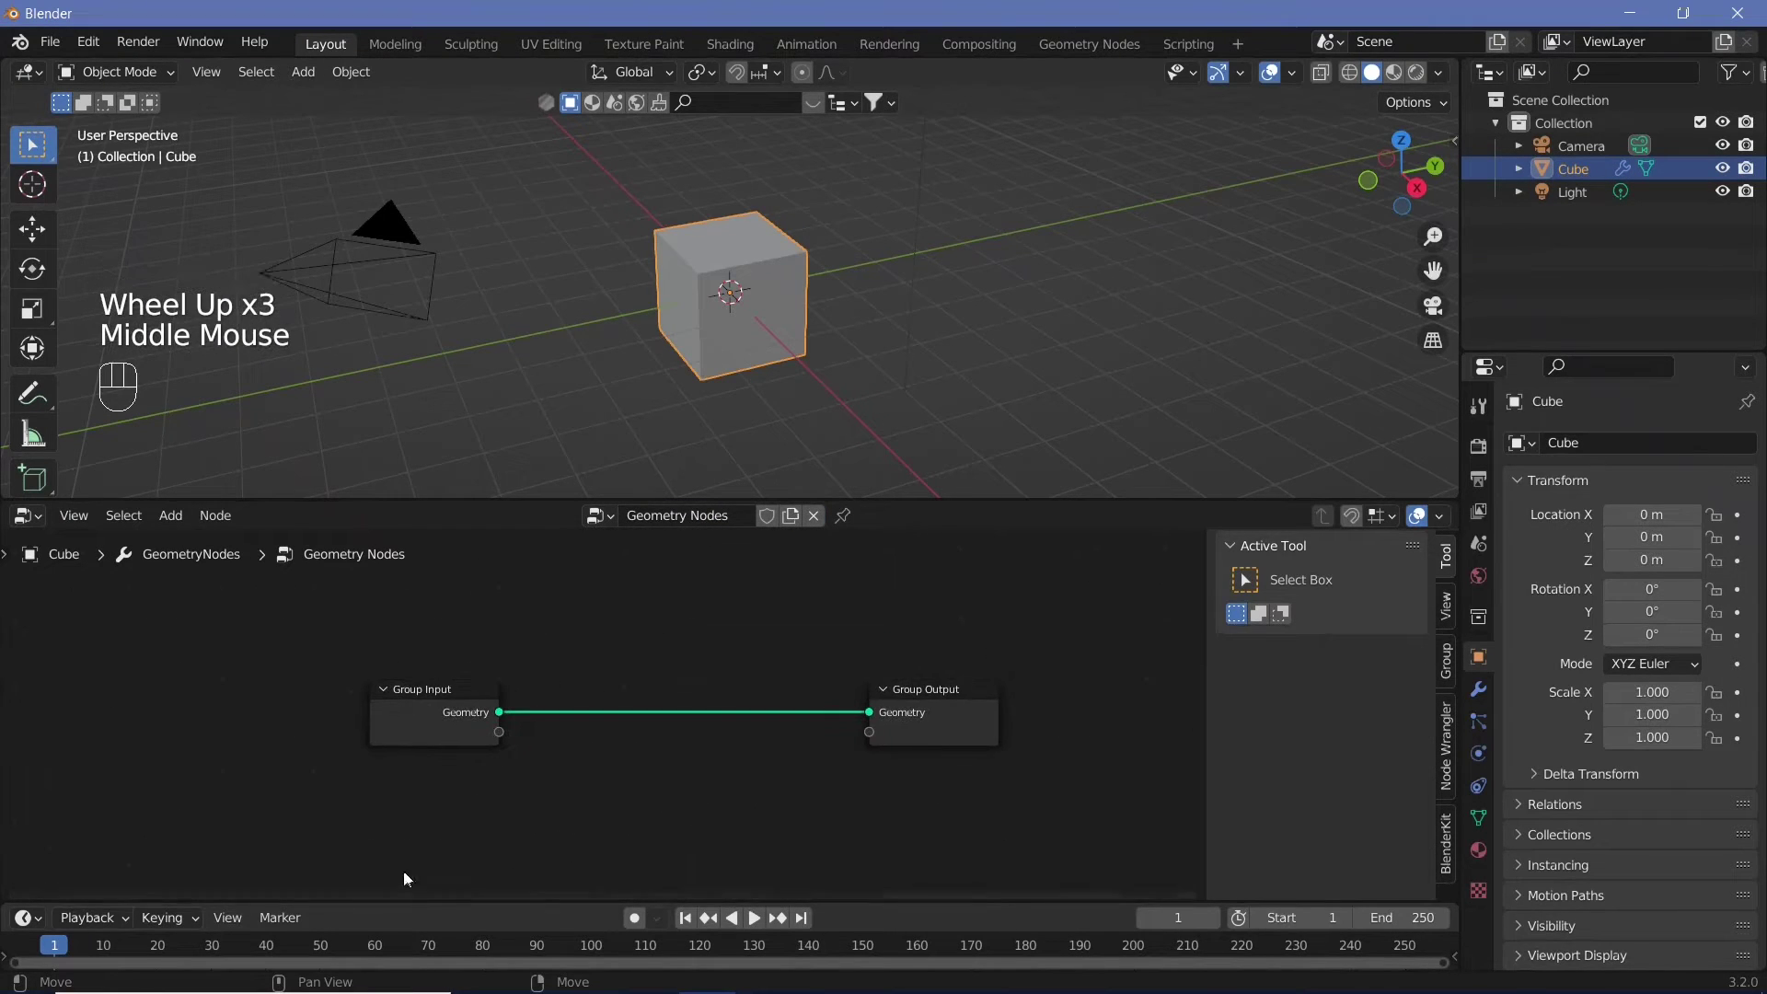
Add a Curve Circle node to the node tree via a 'curve' search
{"action": "middle_click_drag", "start_coordinate": [589, 293], "coordinate": [409, 926]}
{"action": "middle_click_drag", "start_coordinate": [455, 790], "coordinate": [484, 762]}
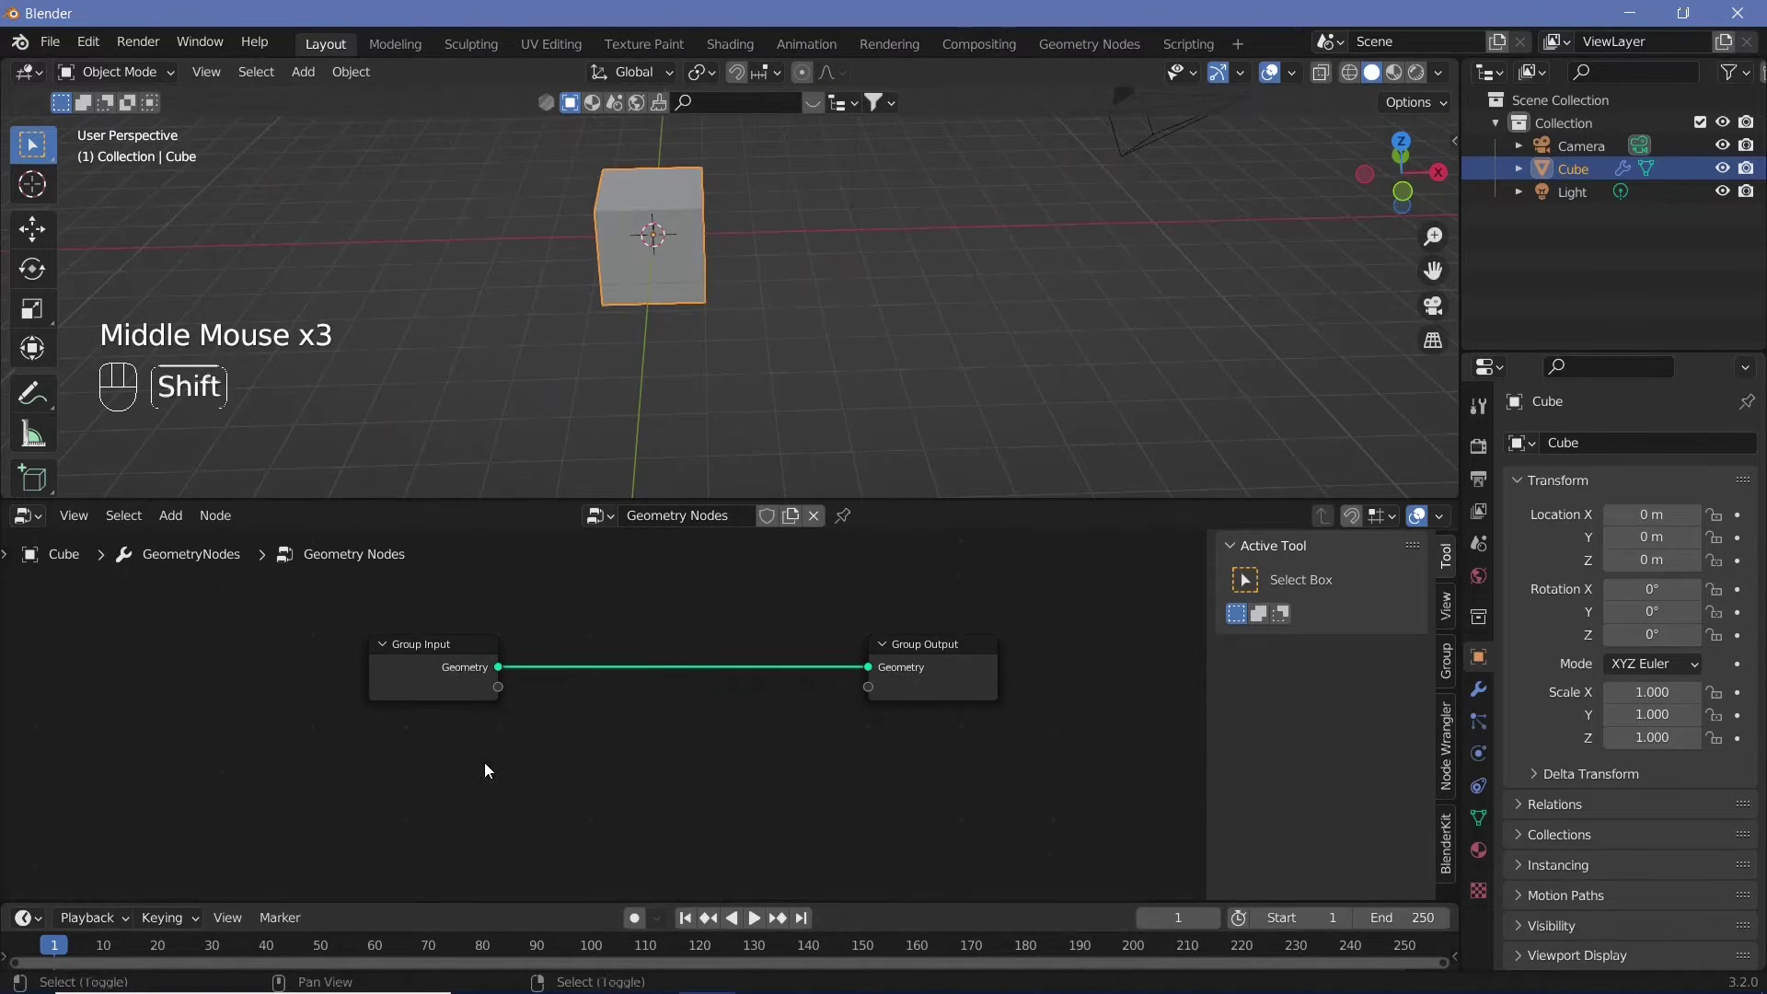
{"action": "key", "text": "shift+a"}
{"action": "left_click", "coordinate": [460, 512]}
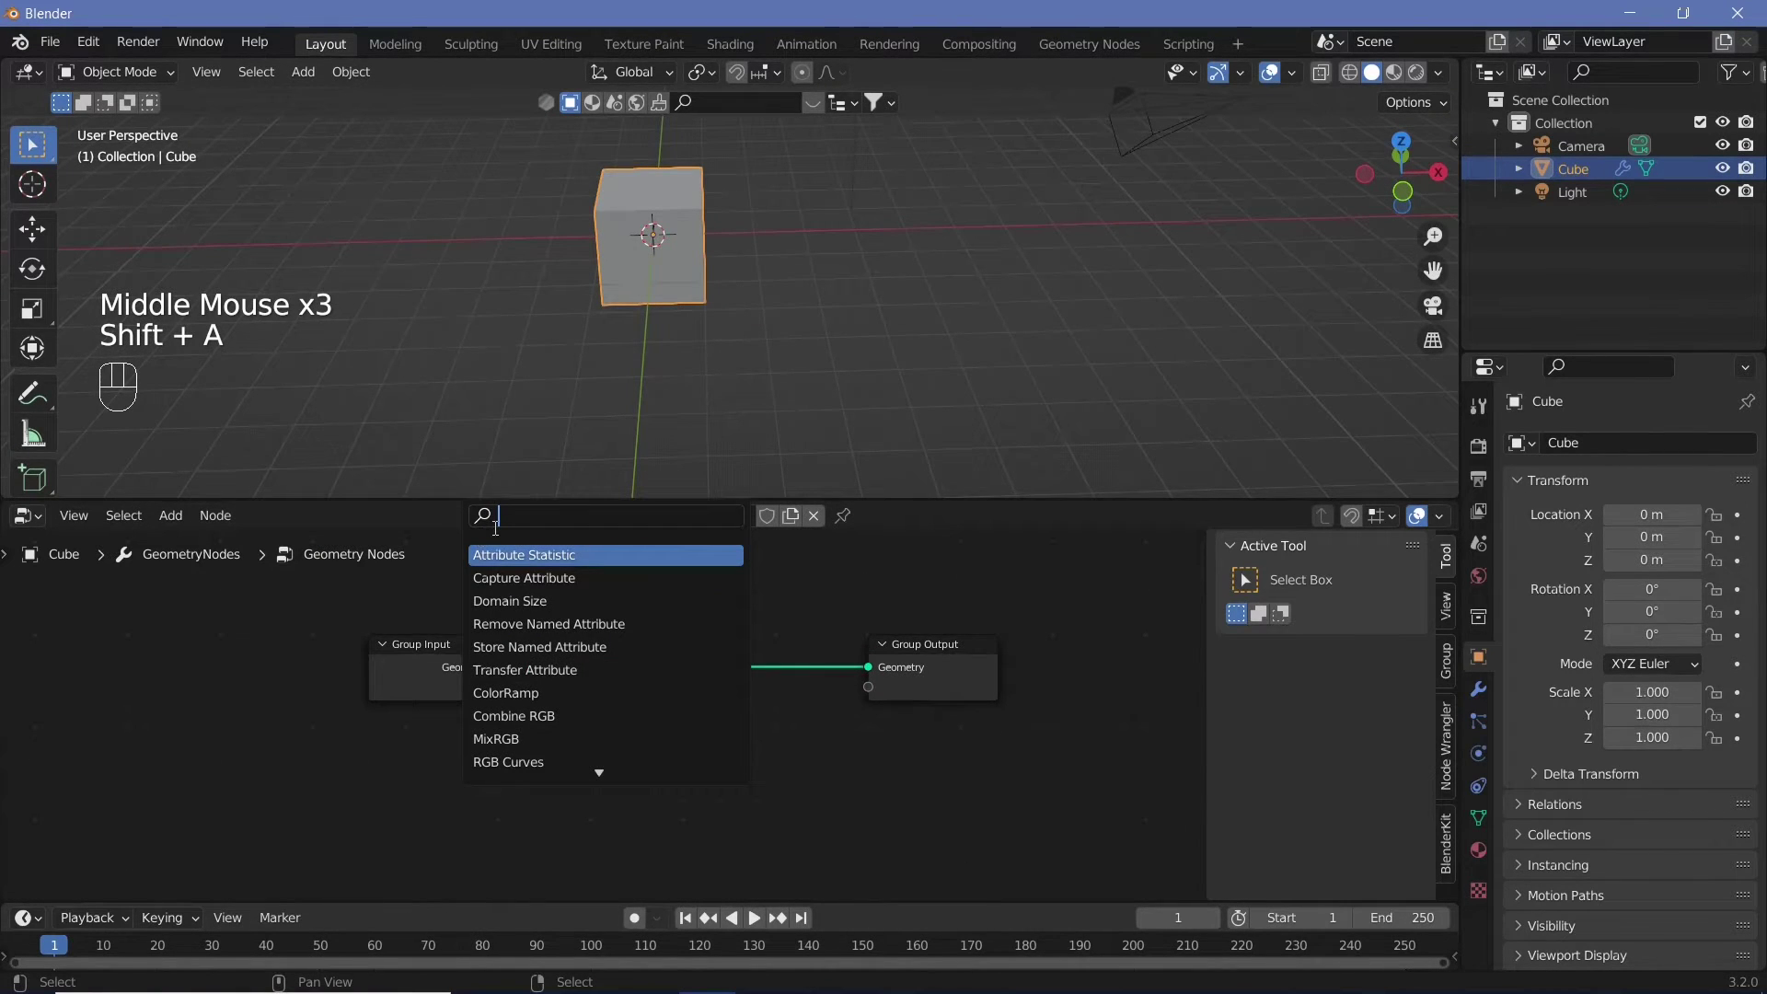
{"action": "type", "text": "curv"}
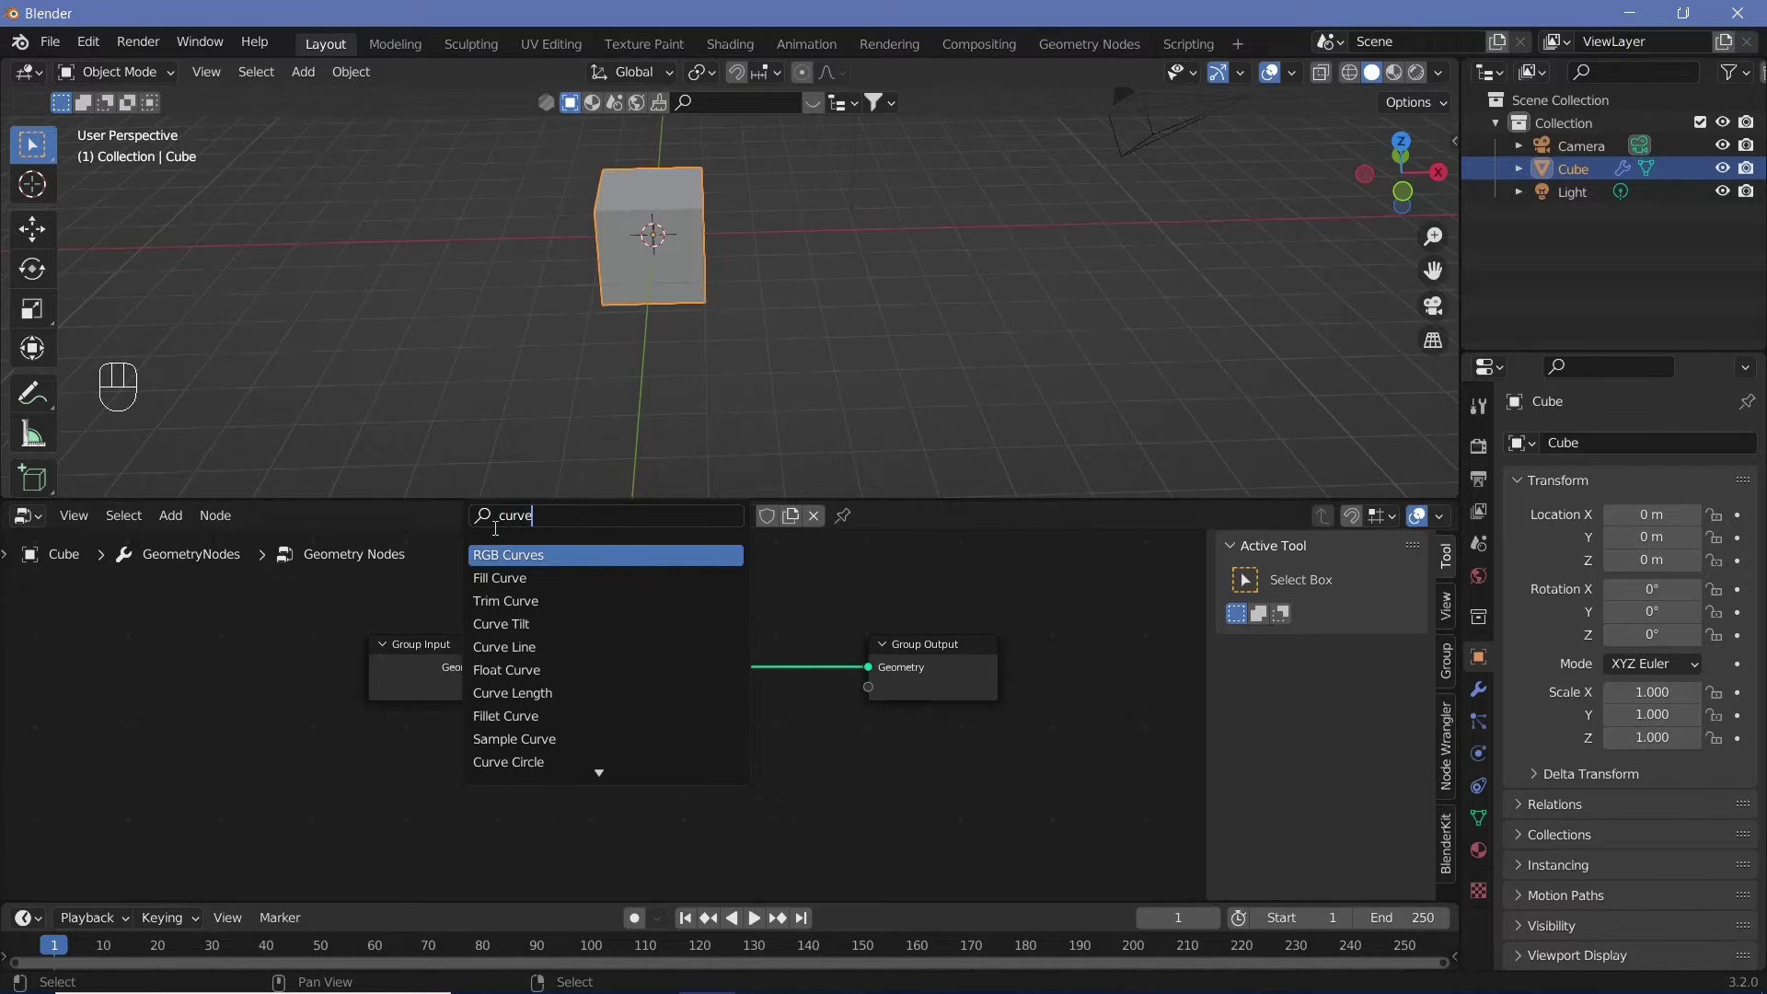
{"action": "type", "text": "e"}
{"action": "left_click", "coordinate": [508, 762]}
{"action": "left_click", "coordinate": [460, 791]}
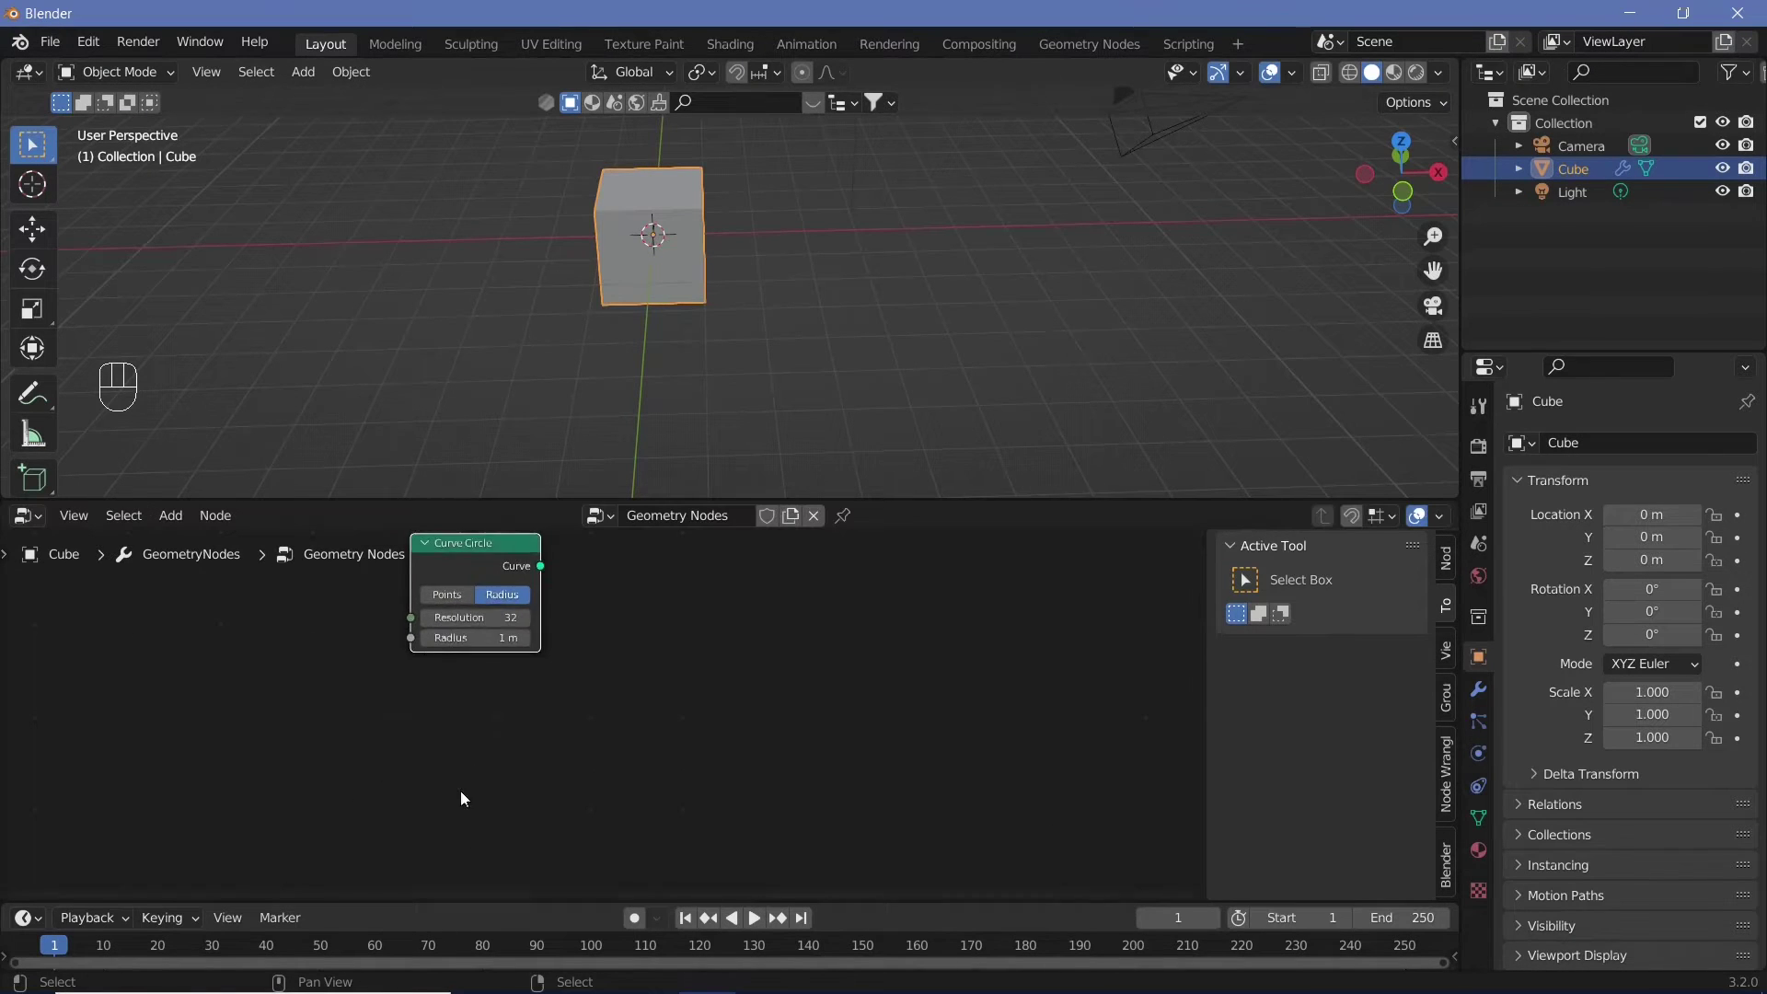
Set the Curve Circle resolution to 3 and wire its Curve into Group Output Geometry
{"action": "scroll", "coordinate": [659, 622], "scroll_direction": "down", "scroll_amount": 2}
{"action": "middle_click_drag", "start_coordinate": [659, 622], "coordinate": [674, 691]}
{"action": "scroll", "coordinate": [674, 691], "scroll_direction": "up", "scroll_amount": 1}
{"action": "left_click_drag", "start_coordinate": [503, 709], "coordinate": [470, 708]}
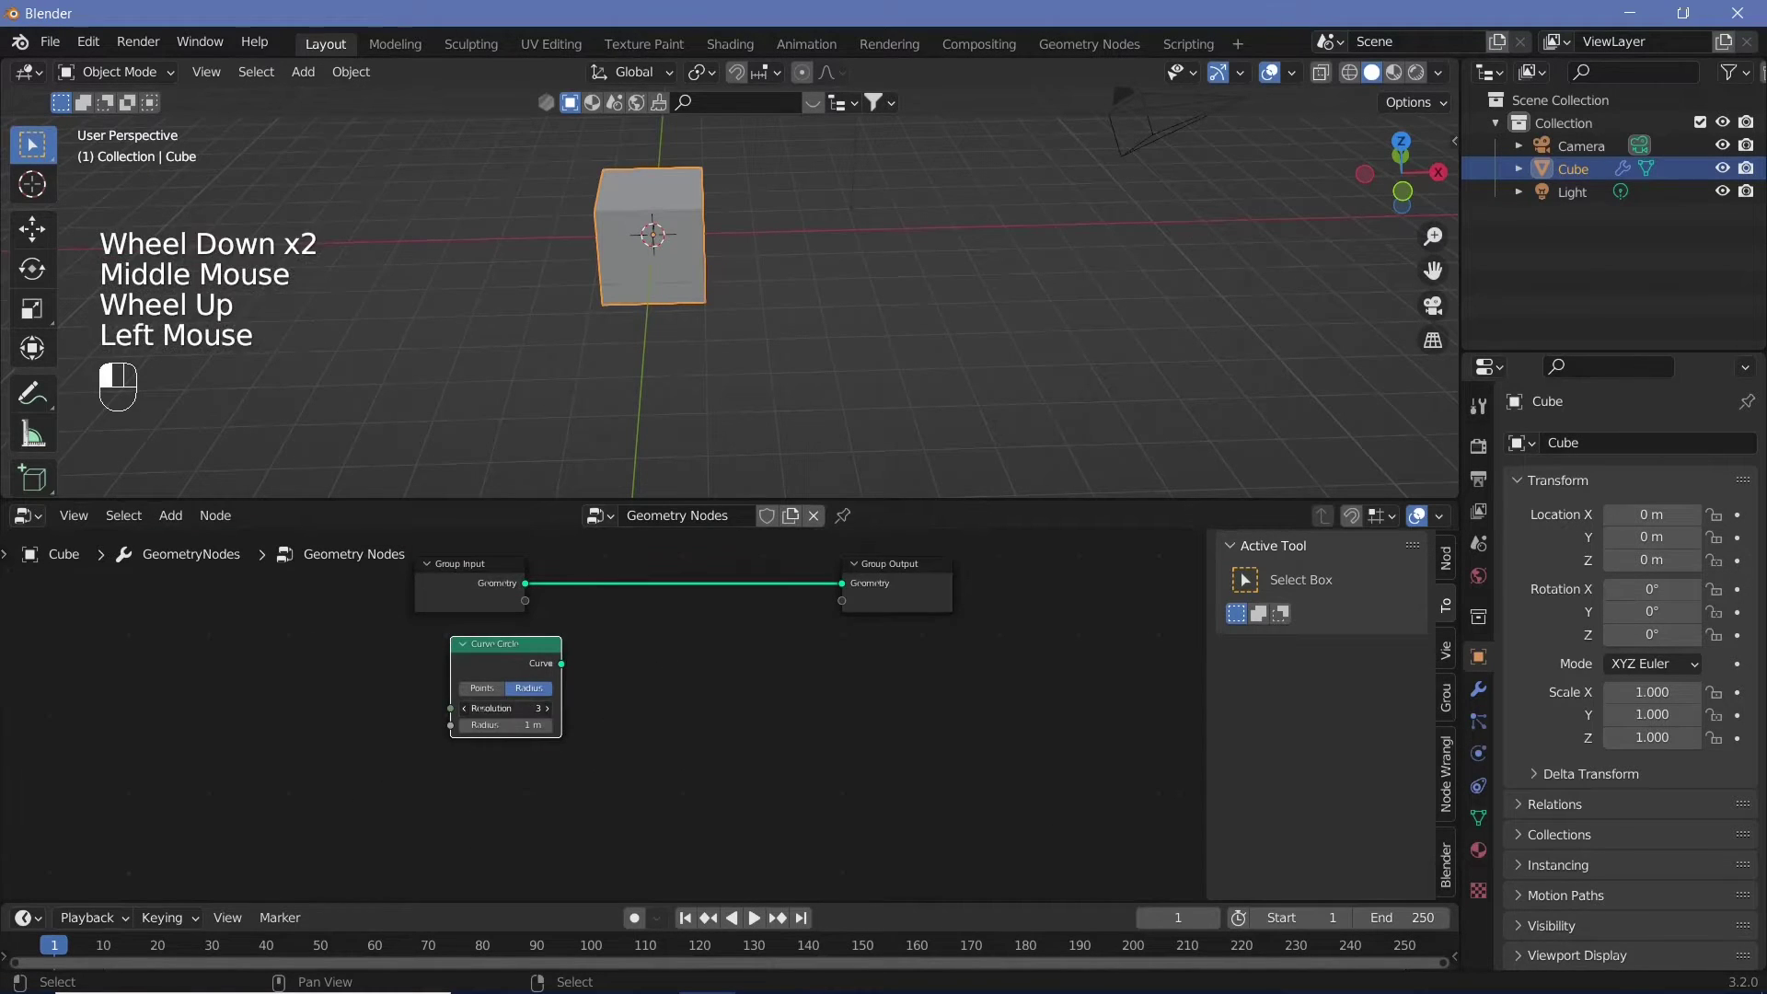
{"action": "left_click_drag", "start_coordinate": [561, 663], "coordinate": [855, 606]}
{"action": "scroll", "coordinate": [557, 776], "scroll_direction": "up", "scroll_amount": 3}
{"action": "middle_click_drag", "start_coordinate": [558, 777], "coordinate": [543, 687]}
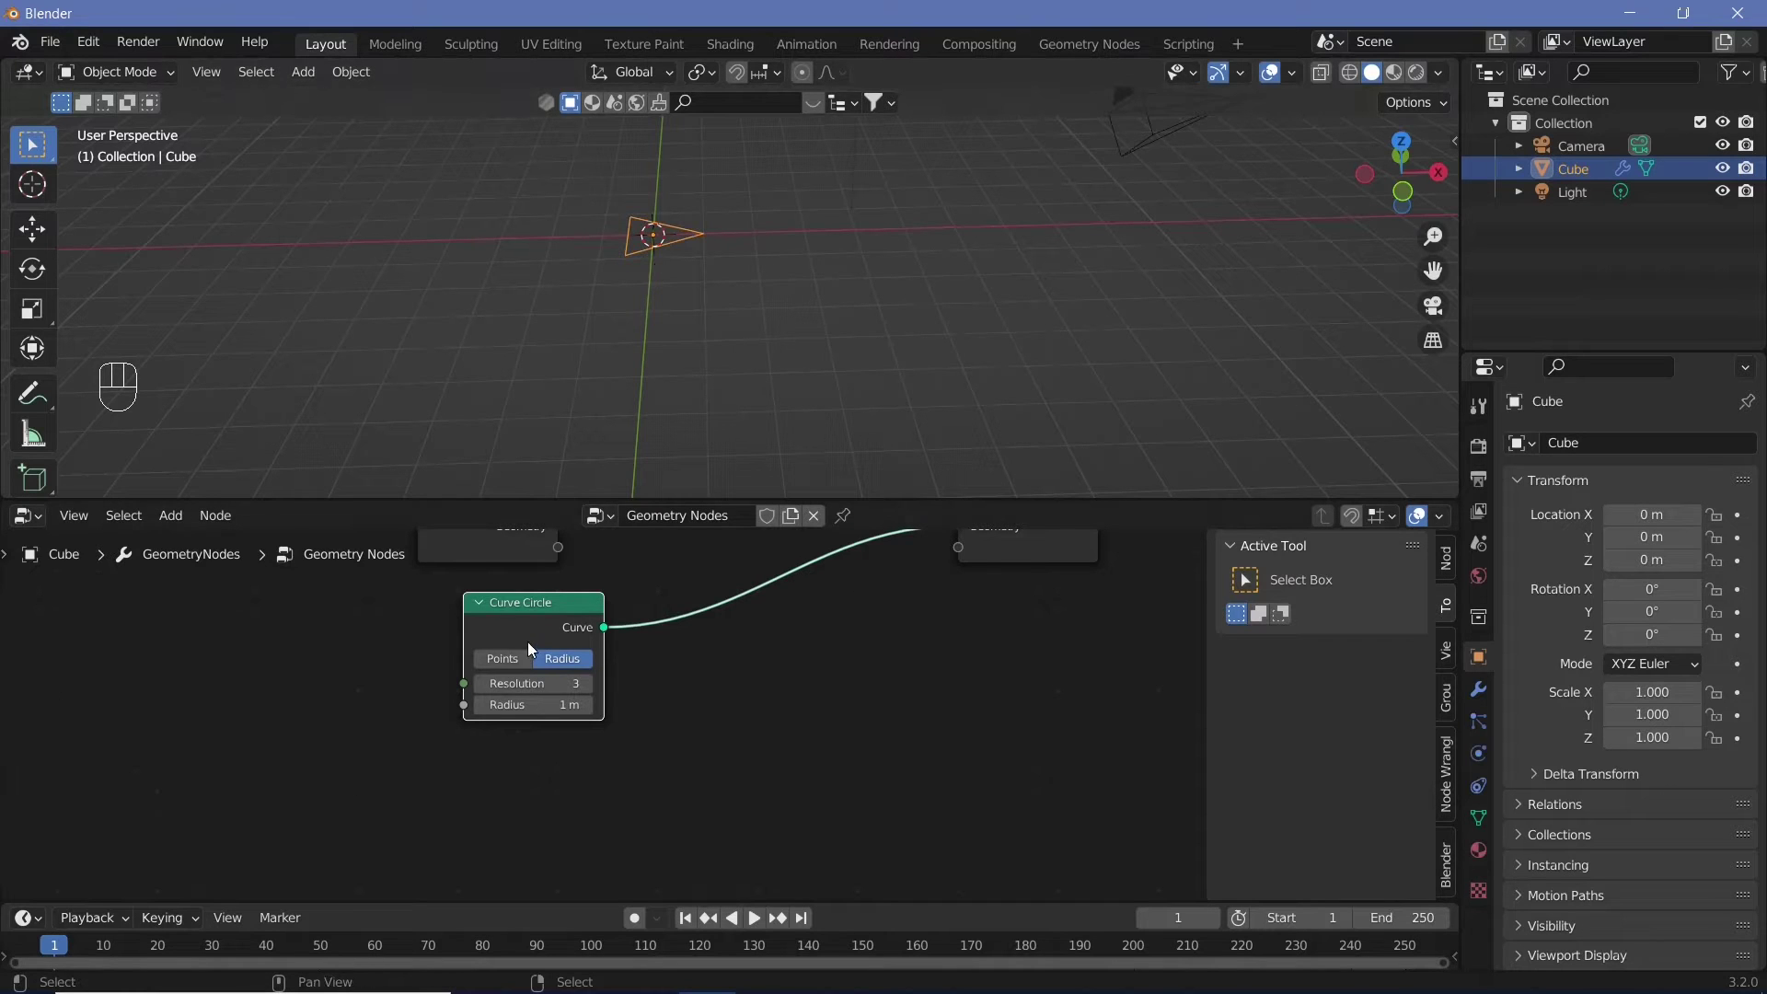
{"action": "left_click_drag", "start_coordinate": [521, 629], "coordinate": [415, 658]}
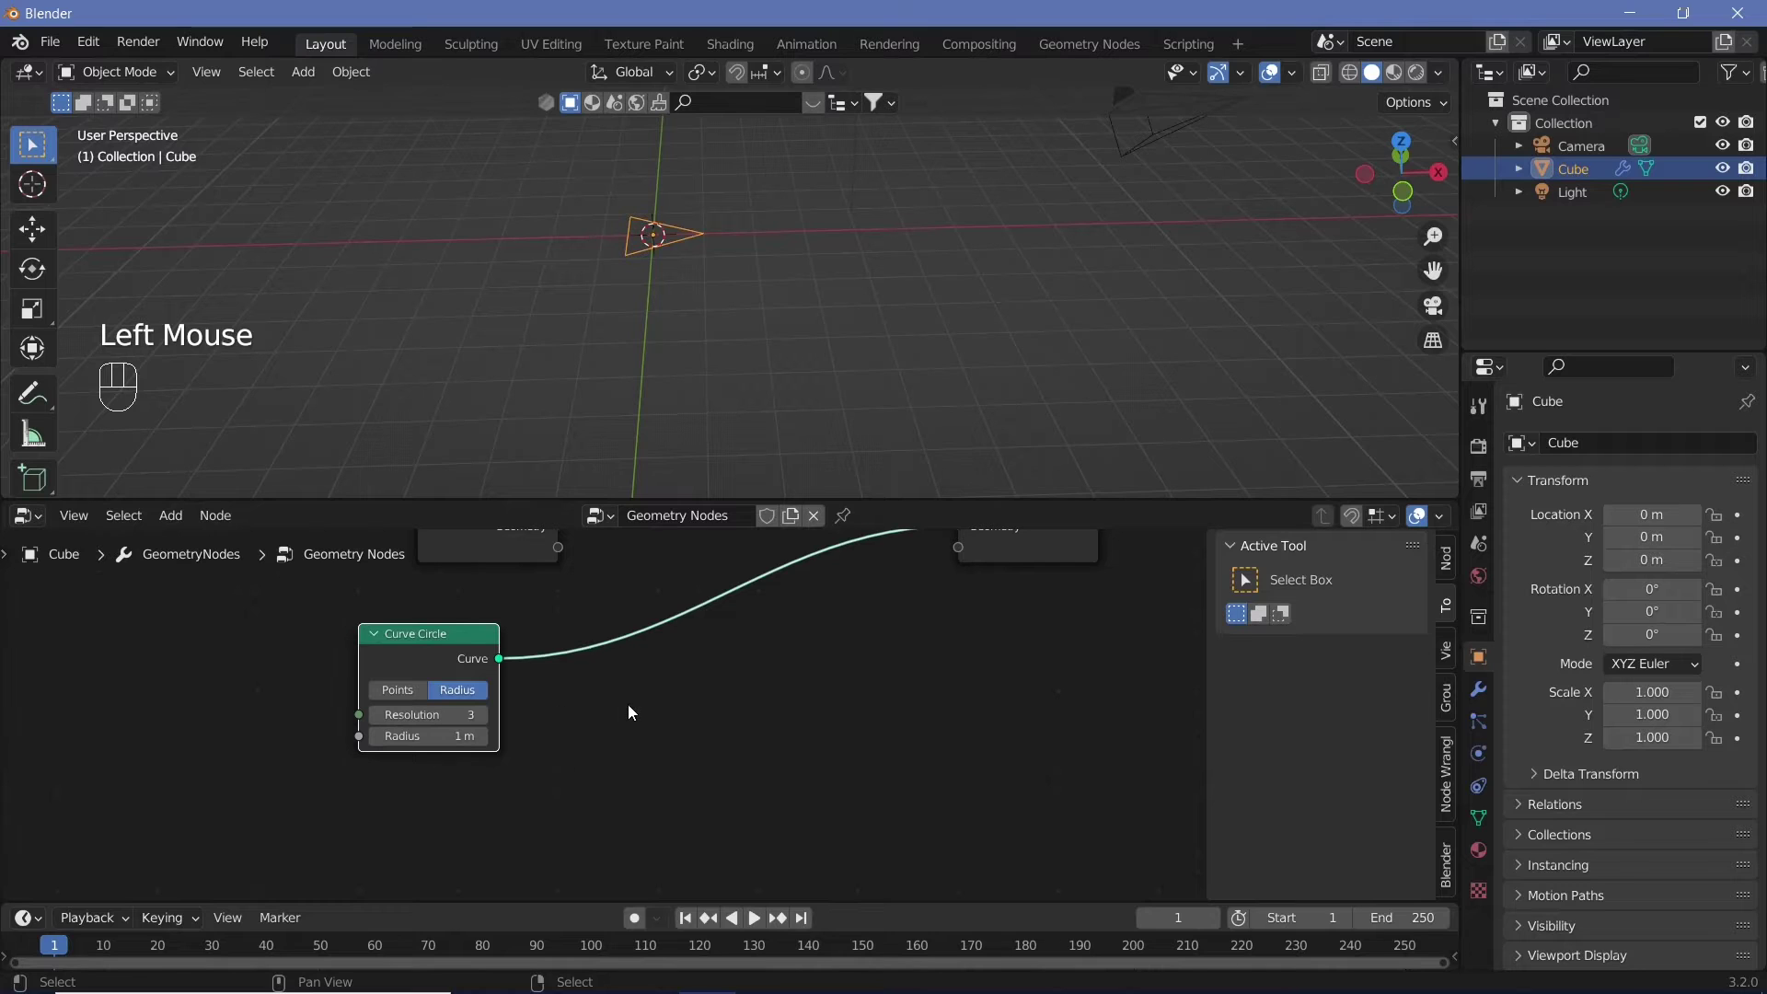
Insert a Resample Curve node on the circle's link with Count 100
{"action": "key", "text": "shift+a"}
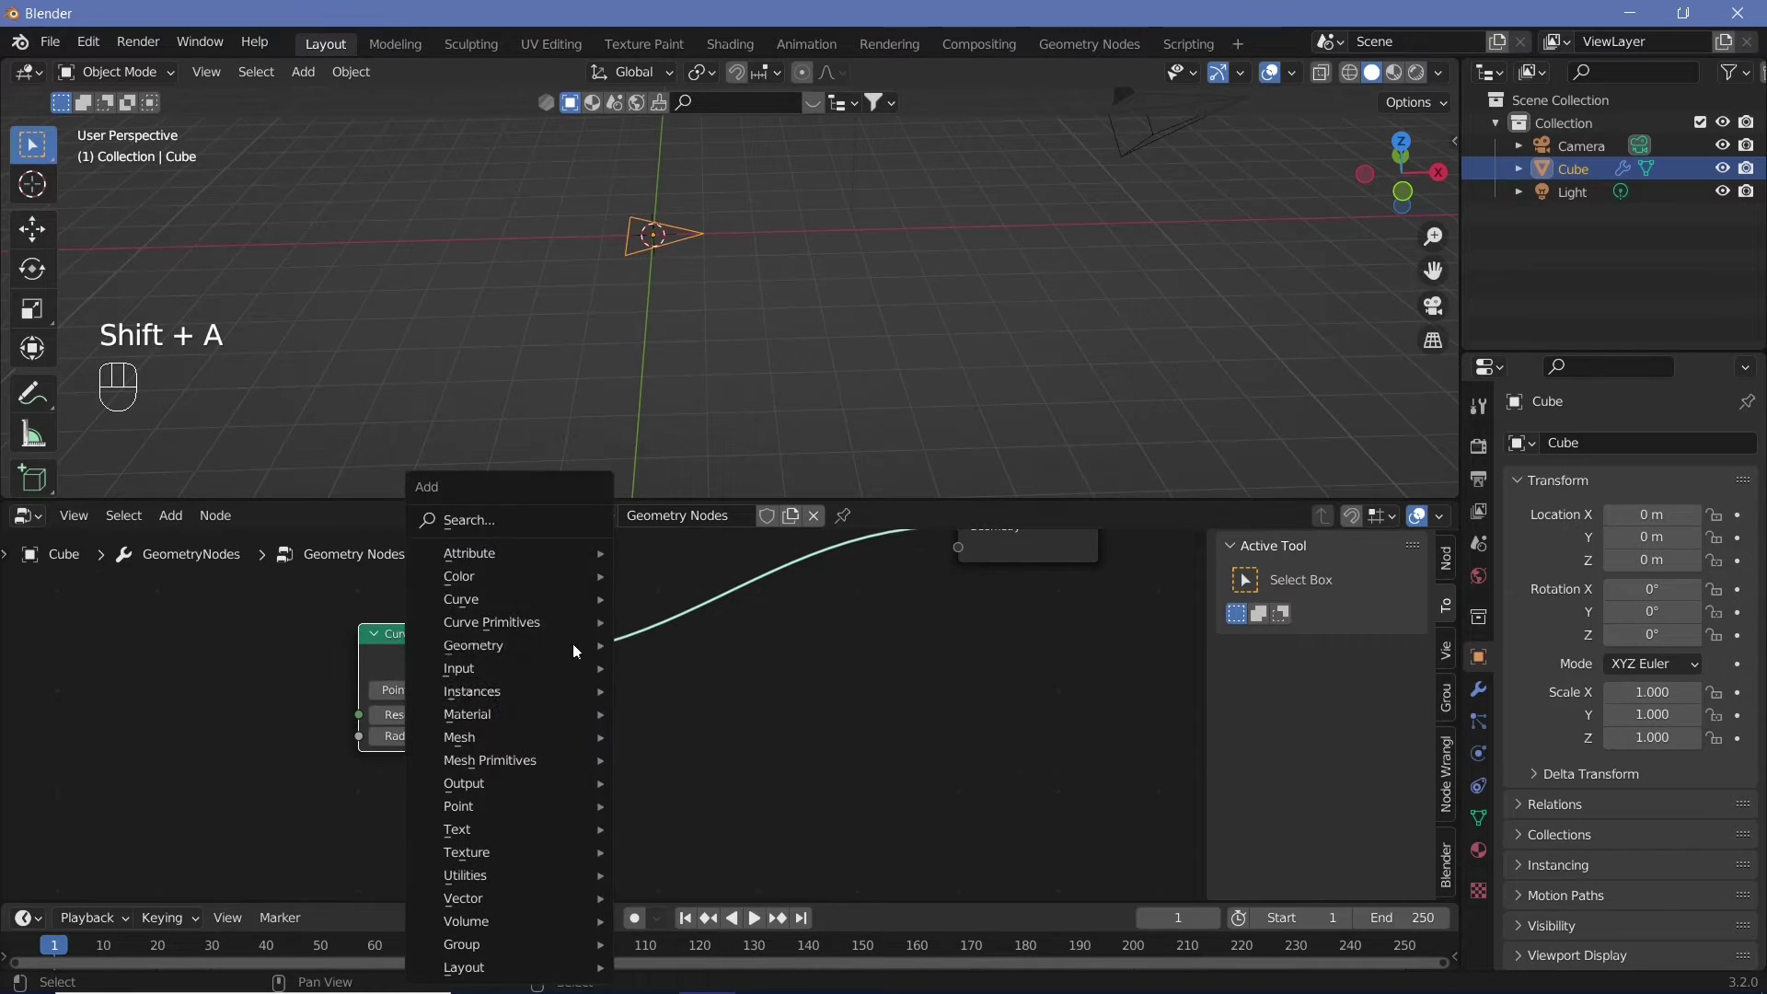
{"action": "left_click", "coordinate": [567, 513]}
{"action": "type", "text": "resam"}
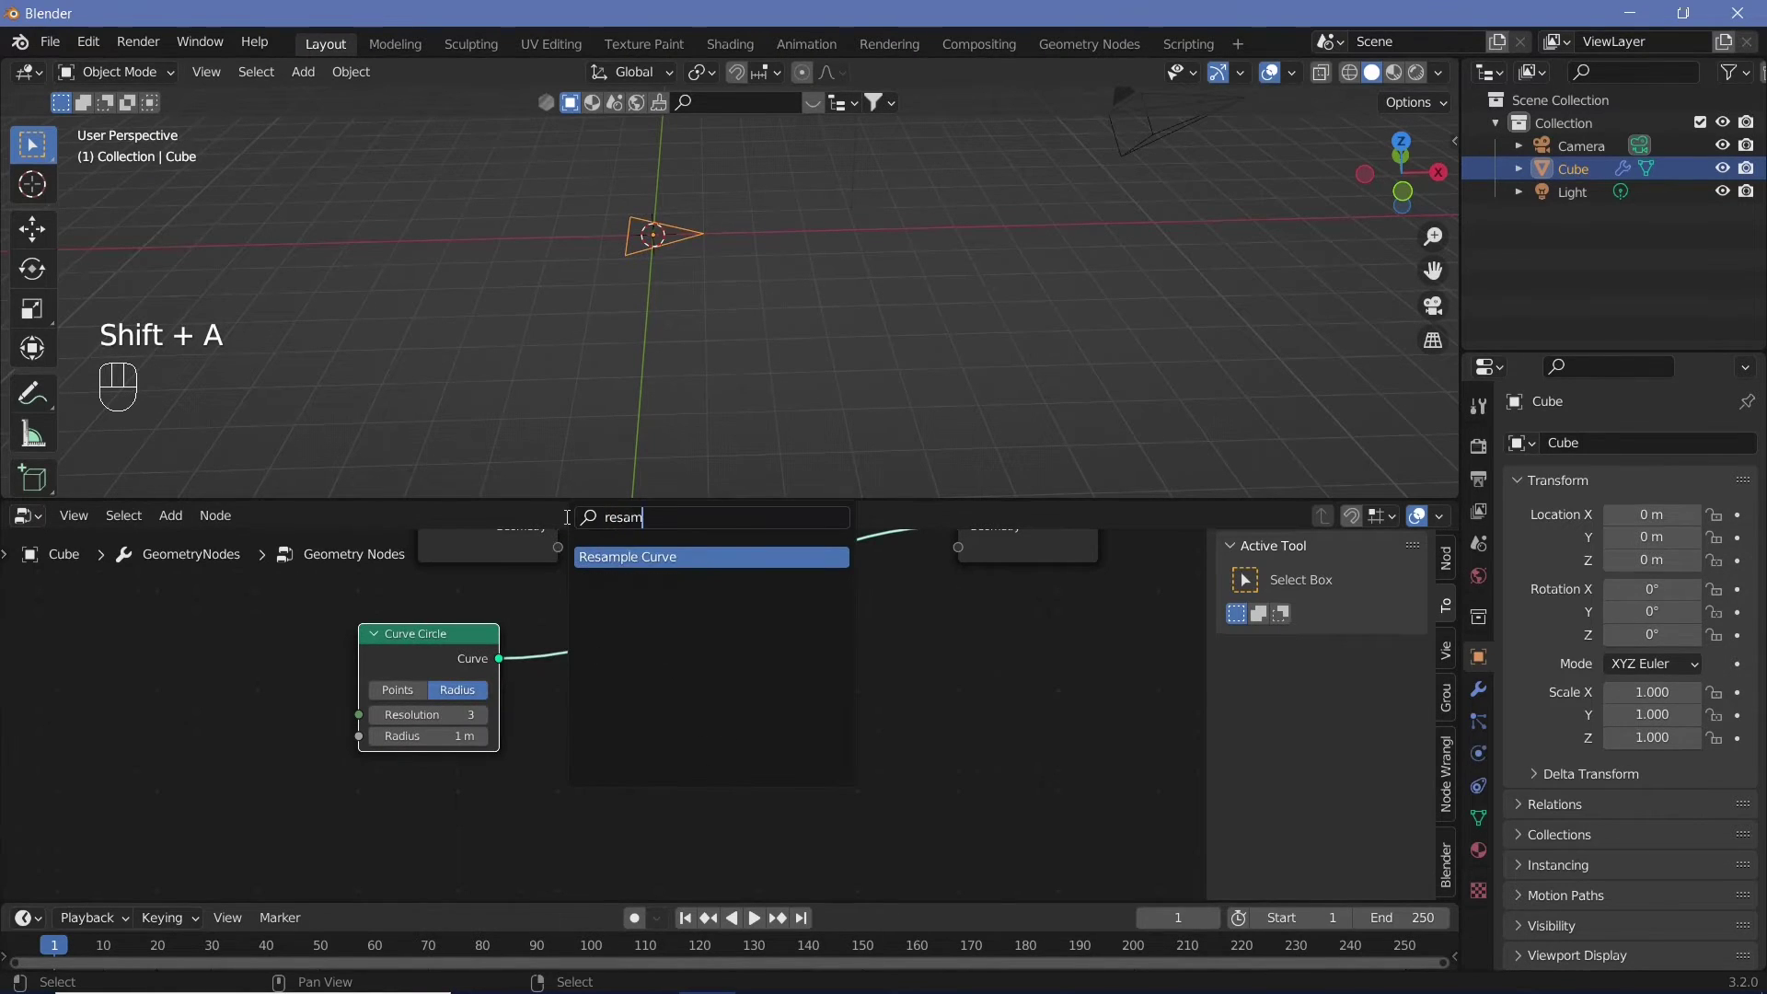
{"action": "left_click", "coordinate": [586, 564]}
{"action": "left_click", "coordinate": [584, 649]}
{"action": "left_click", "coordinate": [645, 729]}
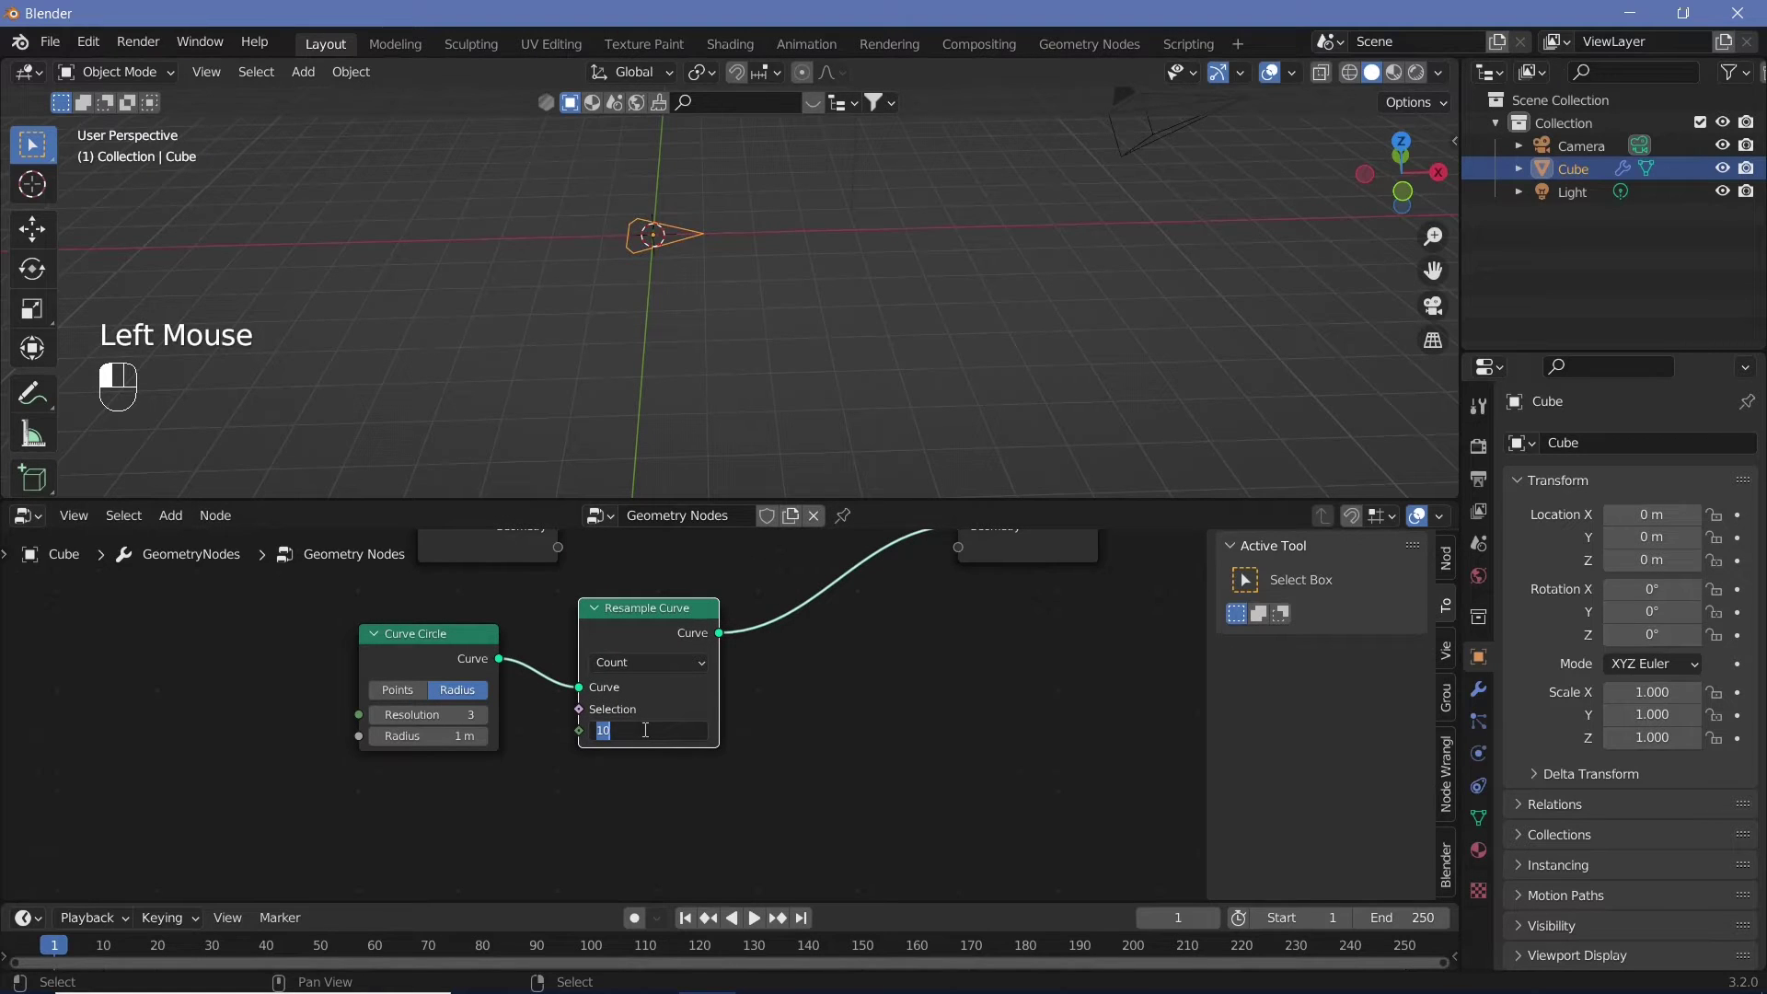
{"action": "type", "text": "100"}
{"action": "key", "text": "Return"}
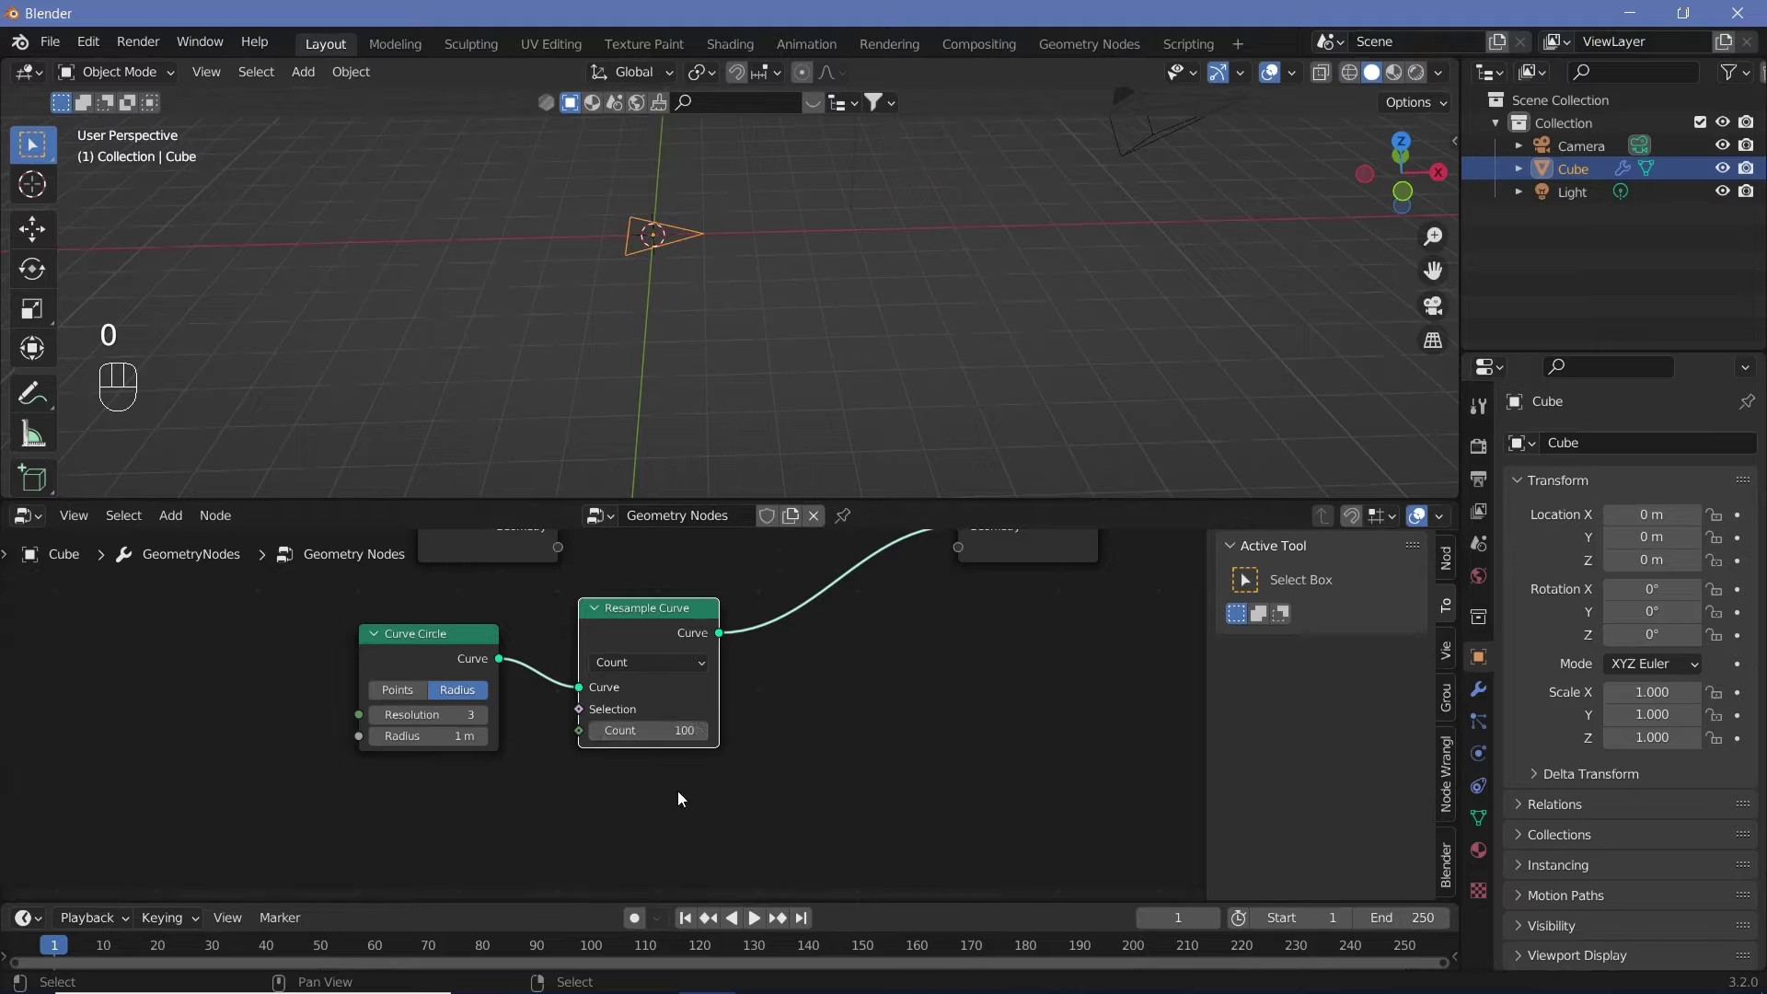
Duplicate the Curve Circle and Resample Curve pair three times, stacking the copies below
{"action": "left_click", "coordinate": [434, 653]}
{"action": "left_click", "coordinate": [638, 596], "text": "shift"}
{"action": "left_click", "coordinate": [640, 611], "text": "shift"}
{"action": "key", "text": "shift+d"}
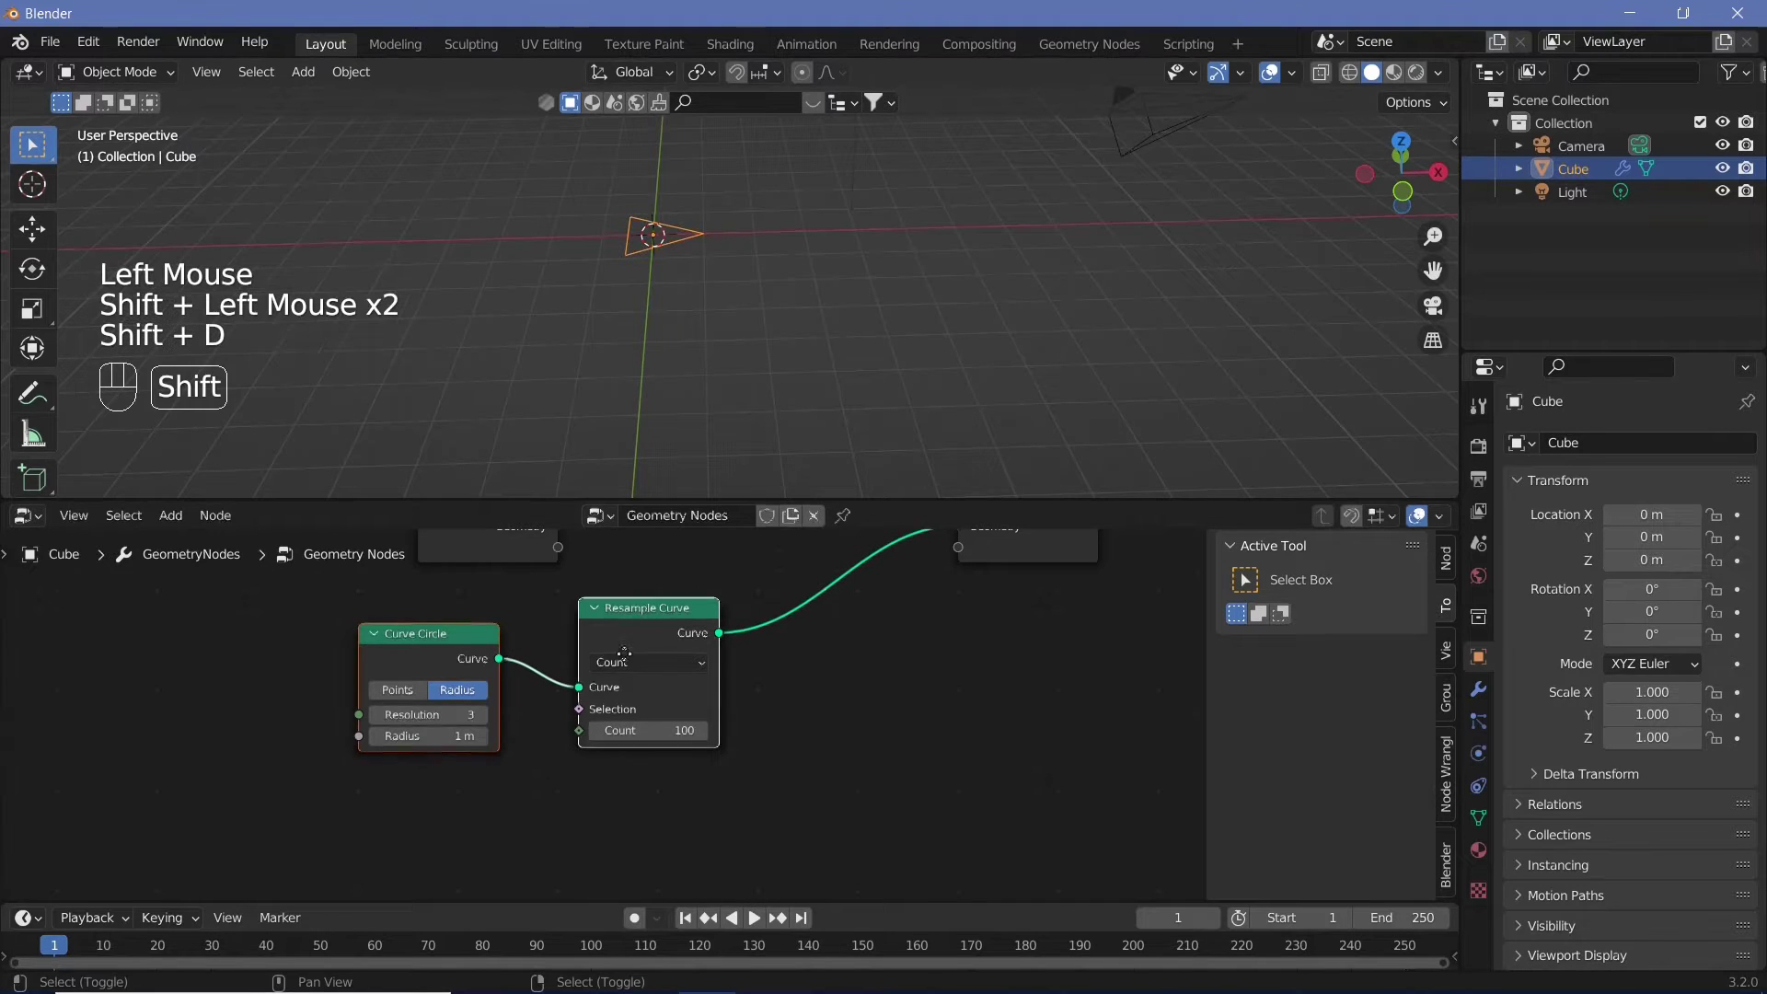
{"action": "left_click", "coordinate": [626, 796]}
{"action": "scroll", "coordinate": [665, 785], "scroll_direction": "down", "scroll_amount": 1}
{"action": "middle_click_drag", "start_coordinate": [665, 785], "coordinate": [651, 672]}
{"action": "key", "text": "shift+d"}
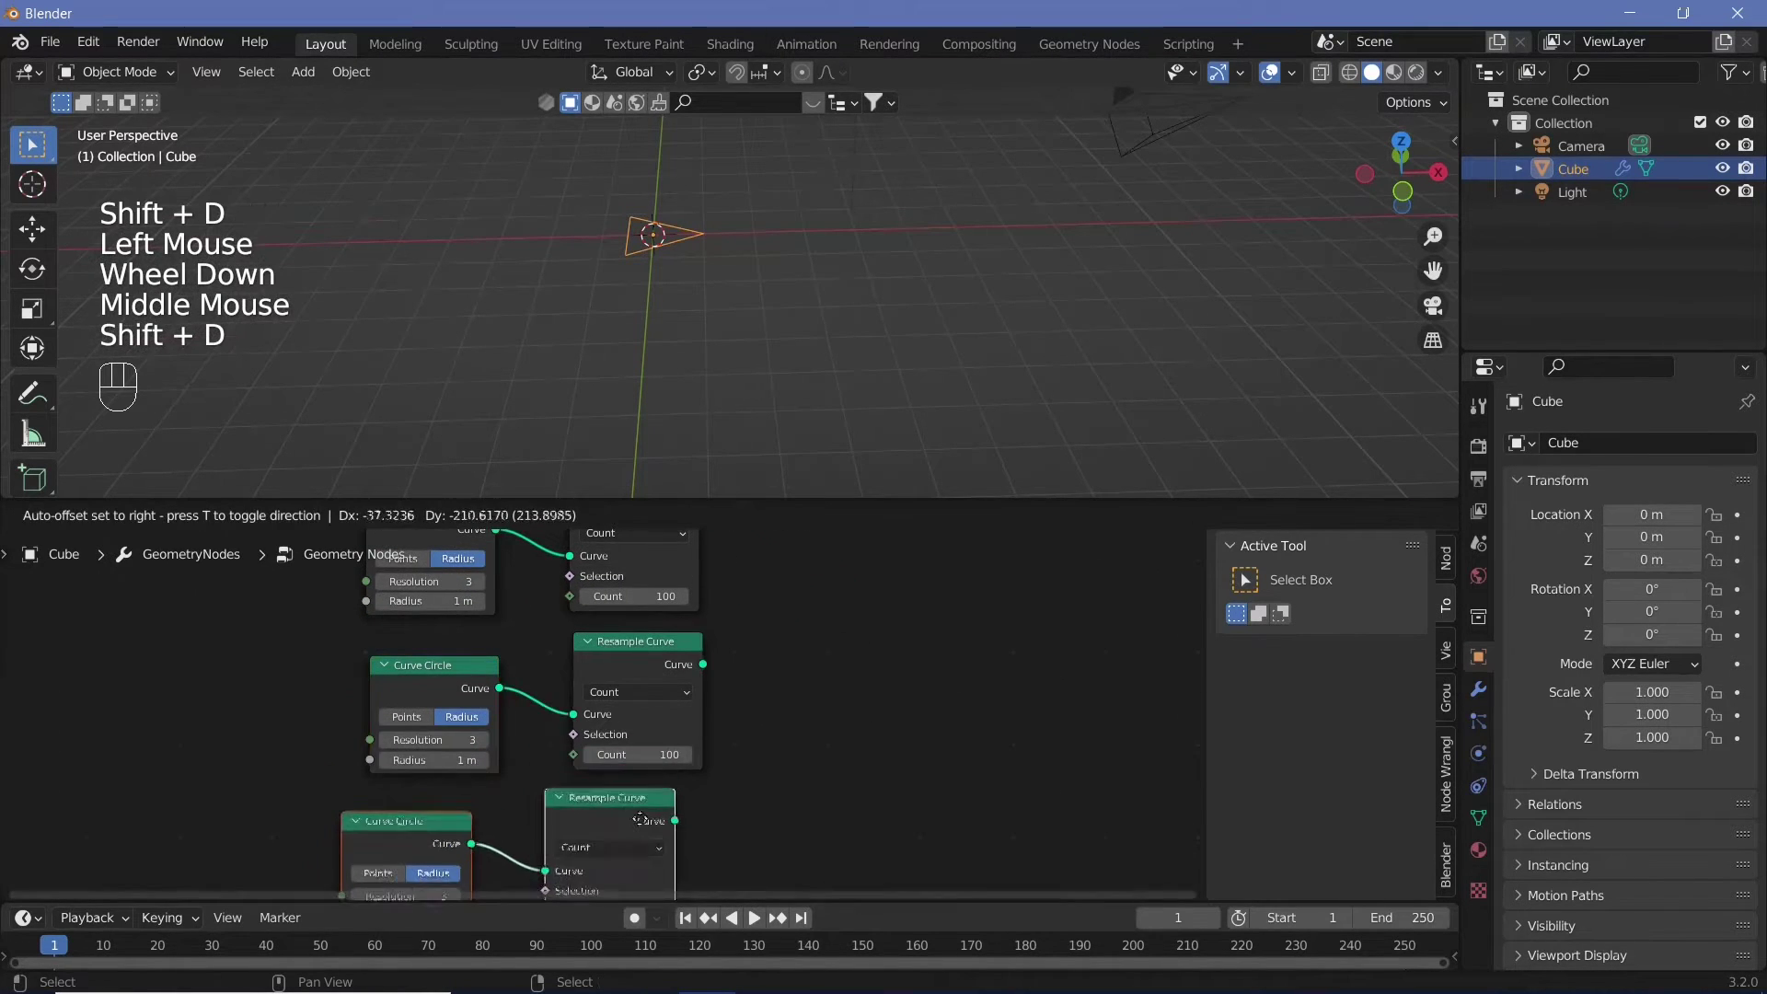
{"action": "left_click", "coordinate": [641, 817]}
{"action": "middle_click_drag", "start_coordinate": [645, 810], "coordinate": [887, 611]}
{"action": "key", "text": "shift+d"}
{"action": "left_click", "coordinate": [887, 747]}
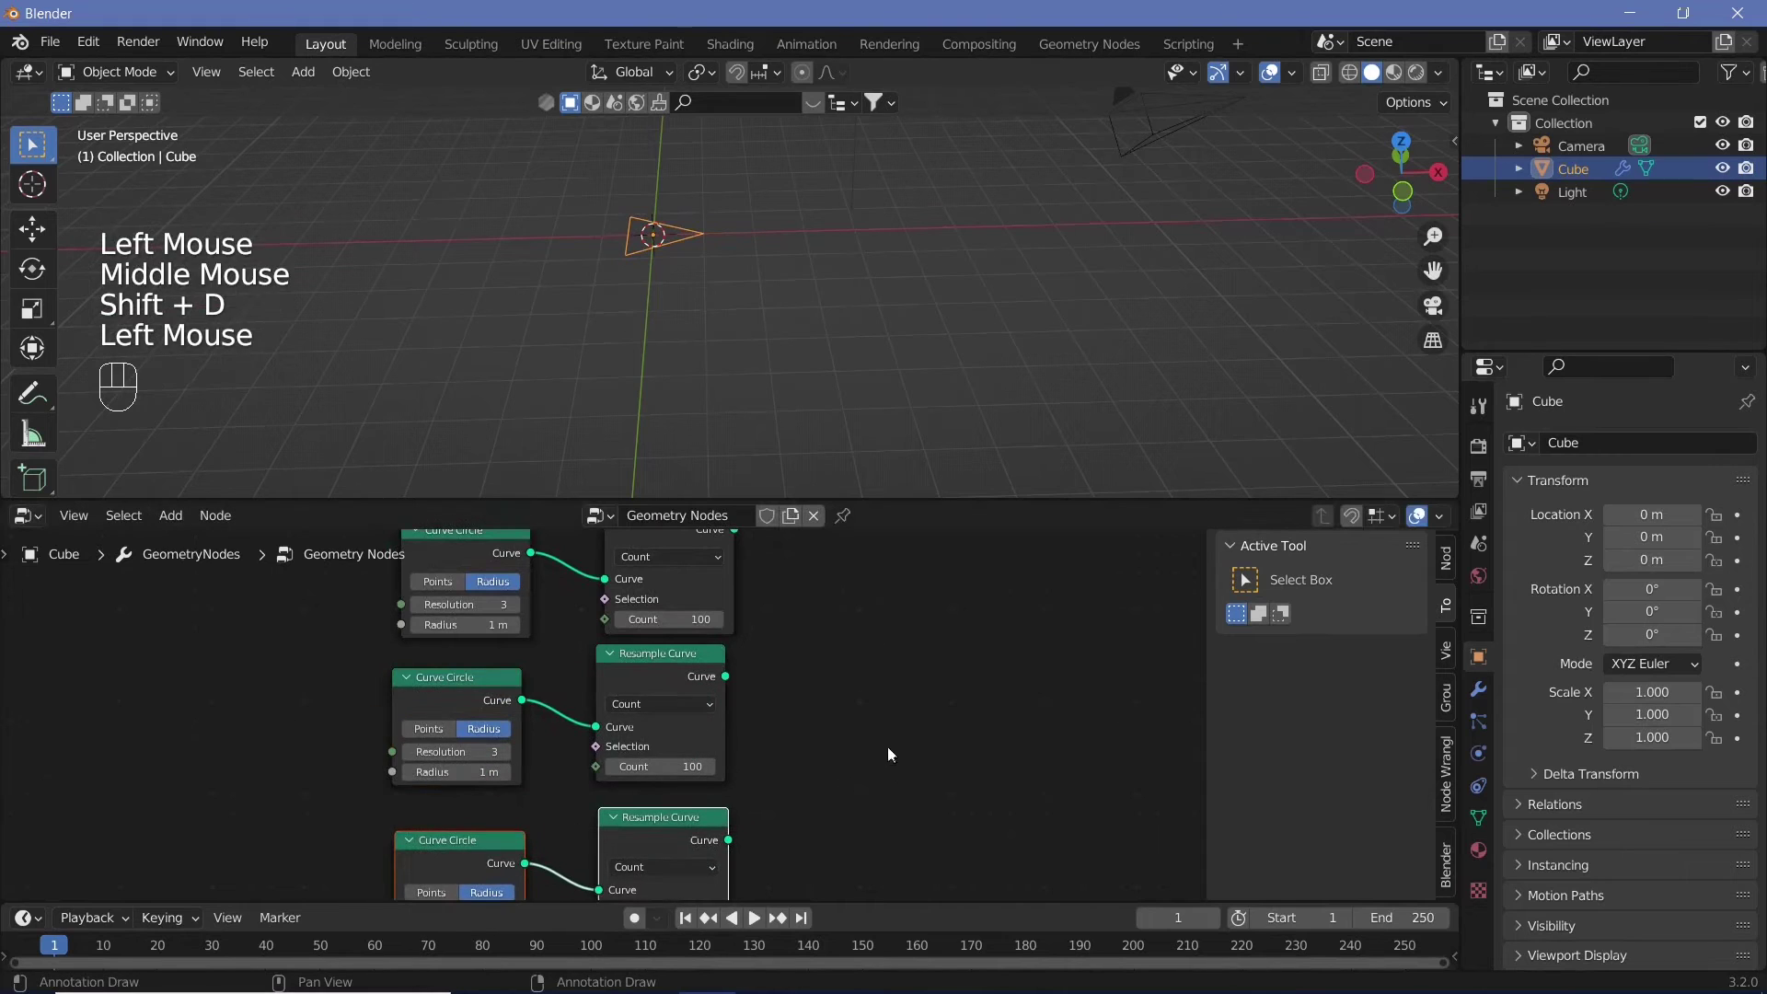
{"action": "scroll", "coordinate": [888, 754], "scroll_direction": "down", "scroll_amount": 2}
{"action": "middle_click_drag", "start_coordinate": [888, 755], "coordinate": [564, 729]}
{"action": "scroll", "coordinate": [610, 721], "scroll_direction": "up", "scroll_amount": 3}
{"action": "middle_click_drag", "start_coordinate": [576, 623], "coordinate": [622, 622]}
Set the copied circles' resolutions to 4, 6 and 100
{"action": "left_click", "coordinate": [566, 719]}
{"action": "left_click", "coordinate": [591, 757]}
{"action": "left_click", "coordinate": [591, 756]}
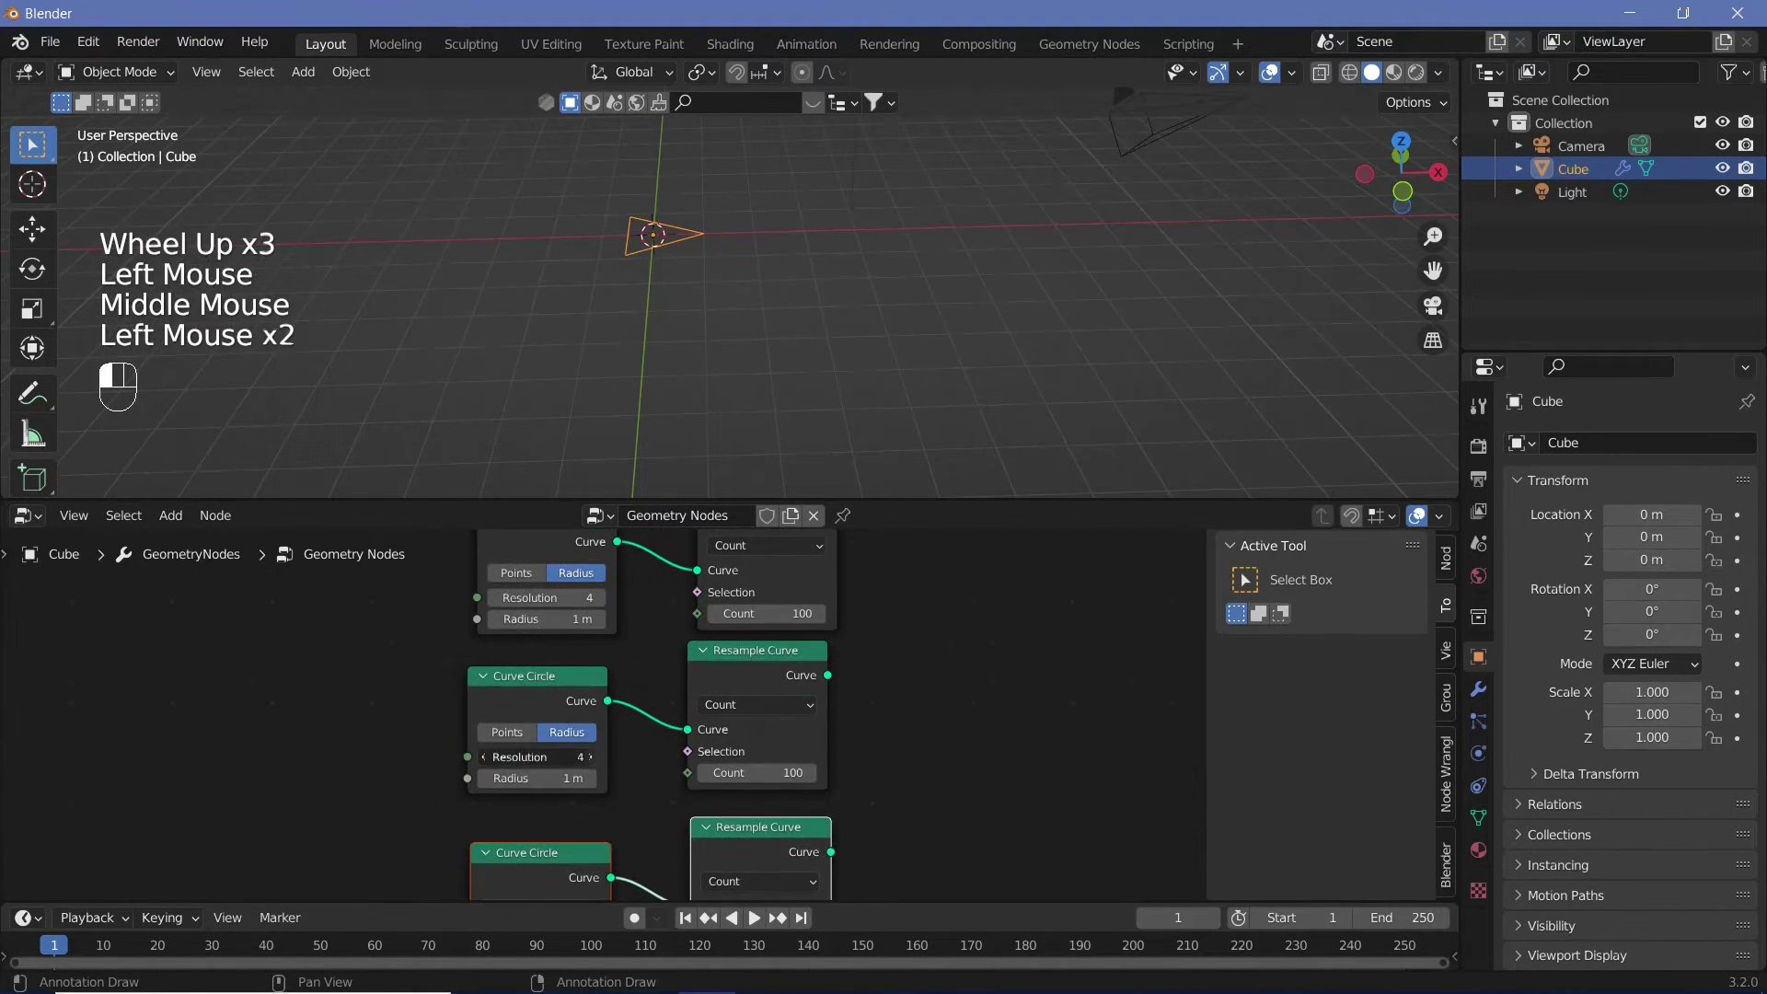
{"action": "left_click", "coordinate": [591, 756]}
{"action": "middle_click_drag", "start_coordinate": [607, 884], "coordinate": [632, 694]}
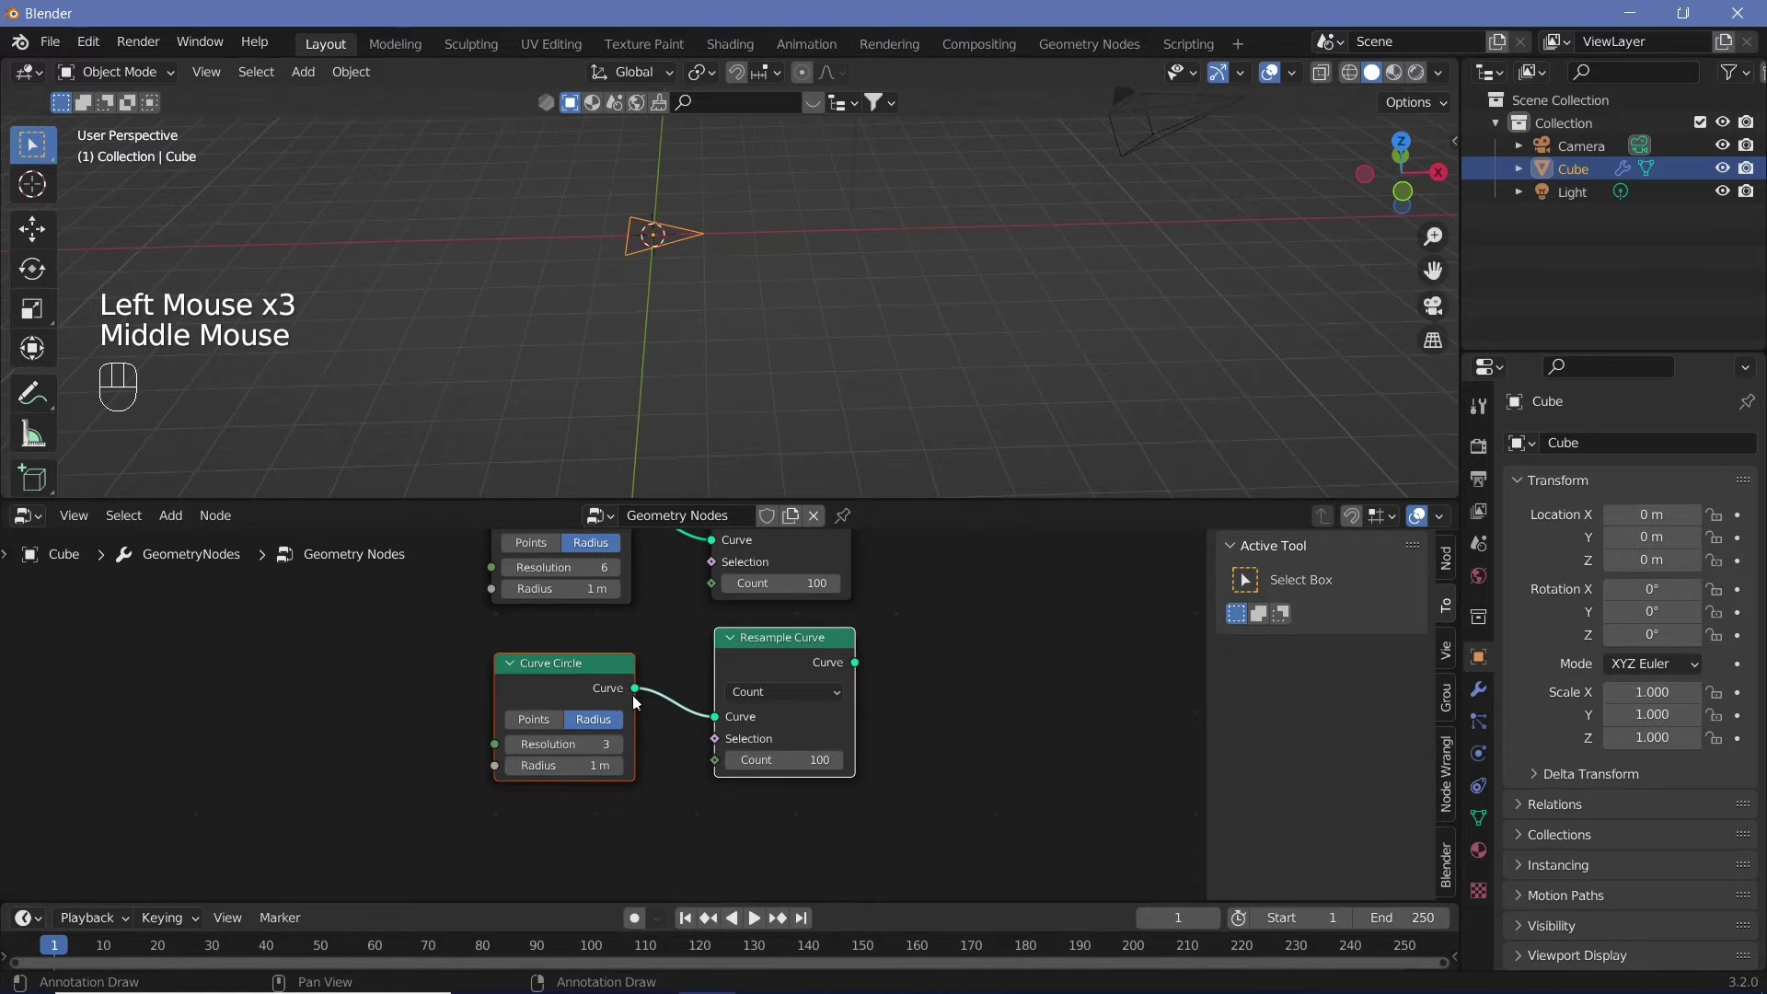
{"action": "left_click", "coordinate": [583, 750]}
{"action": "type", "text": "100"}
{"action": "key", "text": "Return"}
Move the Group Output node further right to make room for more nodes
{"action": "scroll", "coordinate": [594, 748], "scroll_direction": "down", "scroll_amount": 3}
{"action": "middle_click_drag", "start_coordinate": [856, 733], "coordinate": [772, 536]}
{"action": "scroll", "coordinate": [716, 652], "scroll_direction": "down", "scroll_amount": 2}
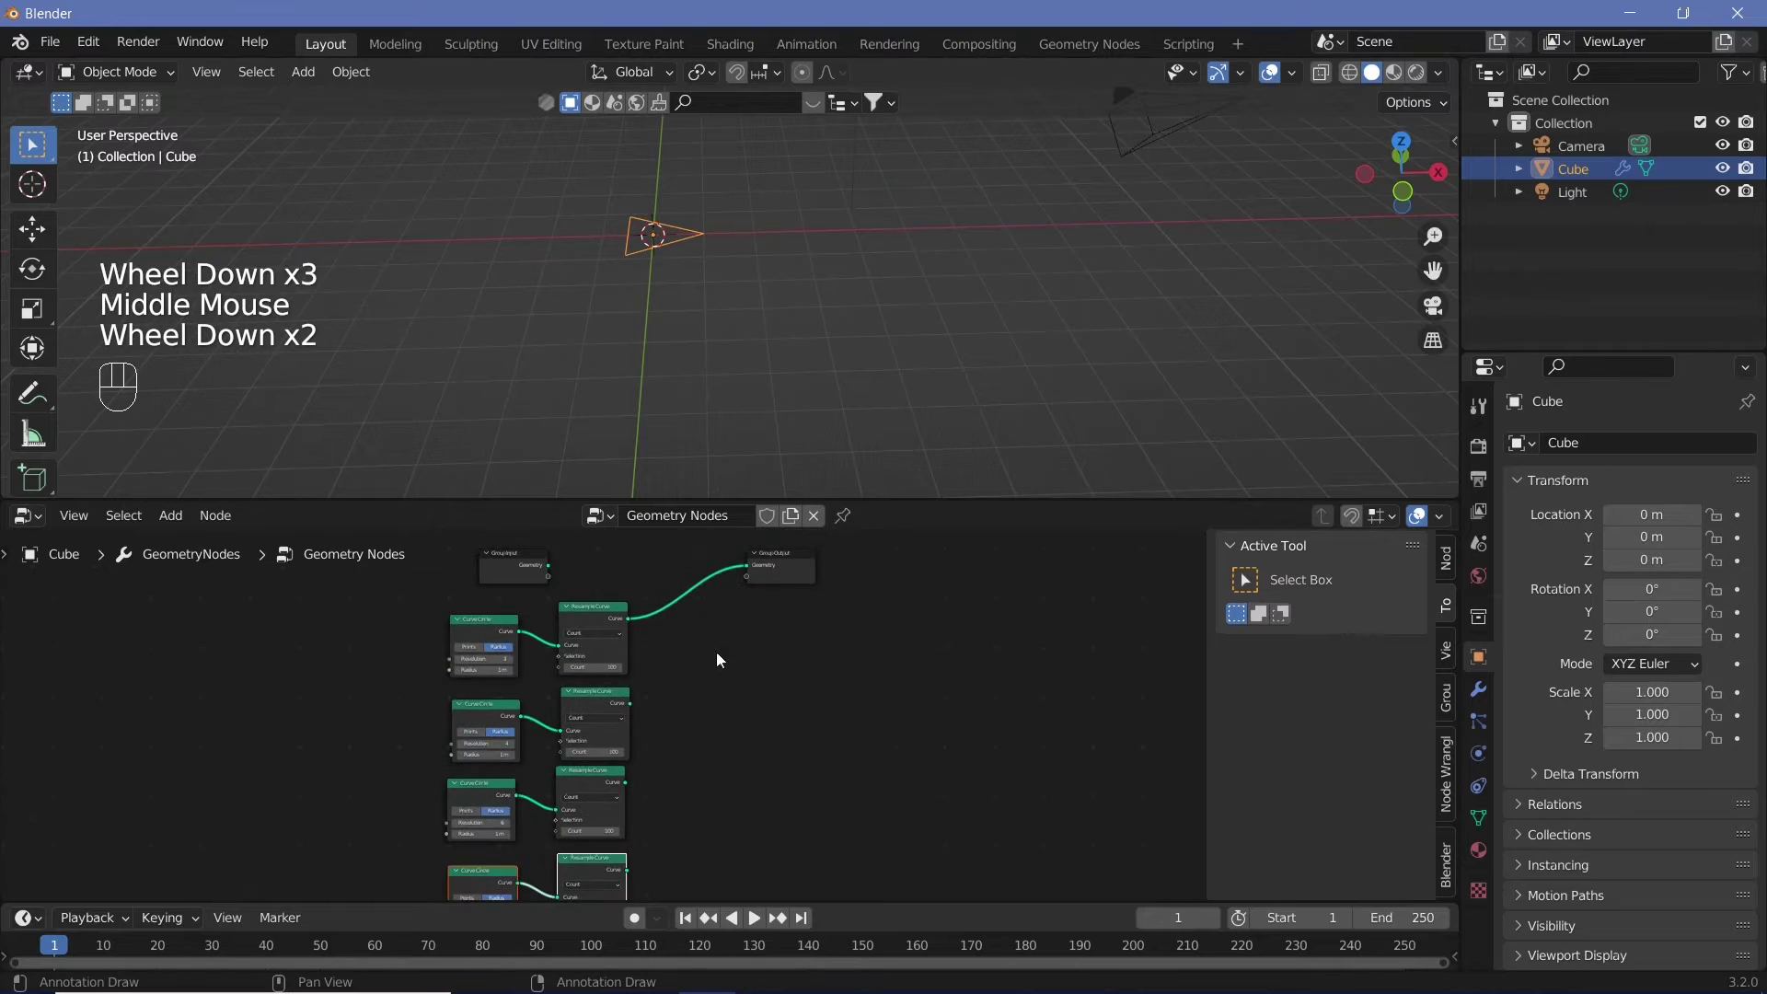
{"action": "middle_click_drag", "start_coordinate": [716, 652], "coordinate": [654, 732]}
{"action": "left_click_drag", "start_coordinate": [750, 595], "coordinate": [933, 613]}
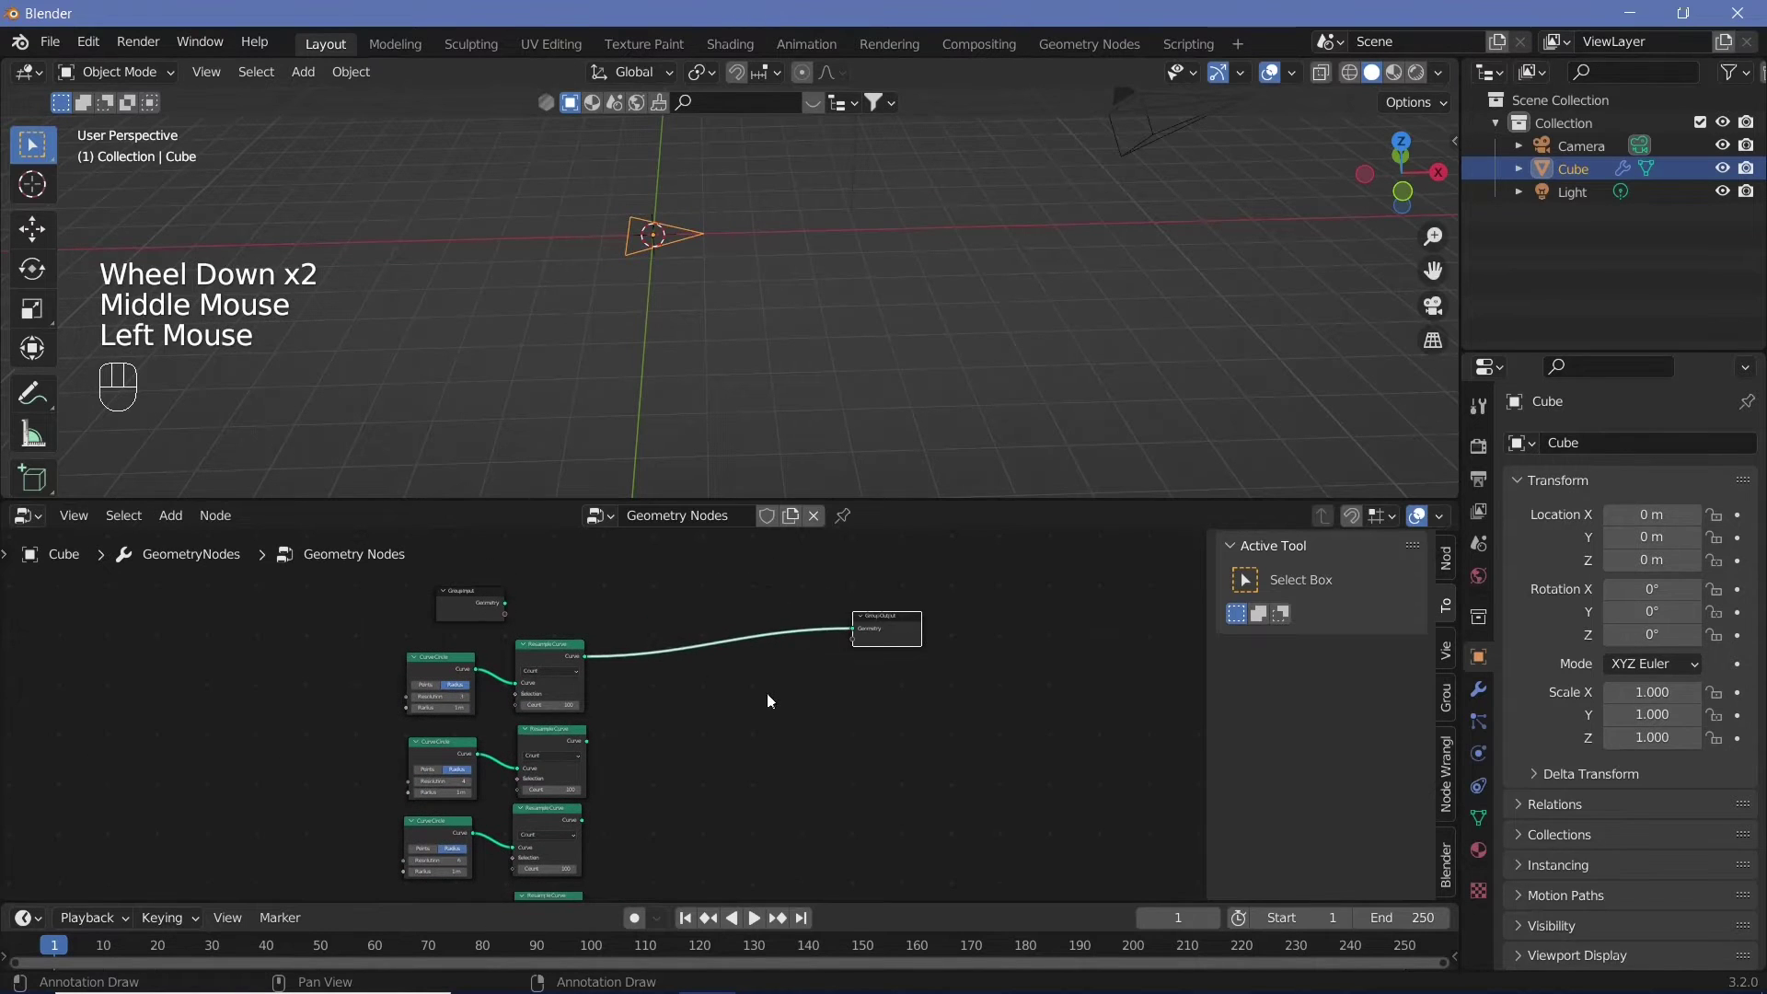
{"action": "scroll", "coordinate": [764, 693], "scroll_direction": "up", "scroll_amount": 2}
{"action": "key", "text": "shift+a"}
Insert a Set Position node between the first Resample Curve and Group Output
{"action": "type", "text": "set po"}
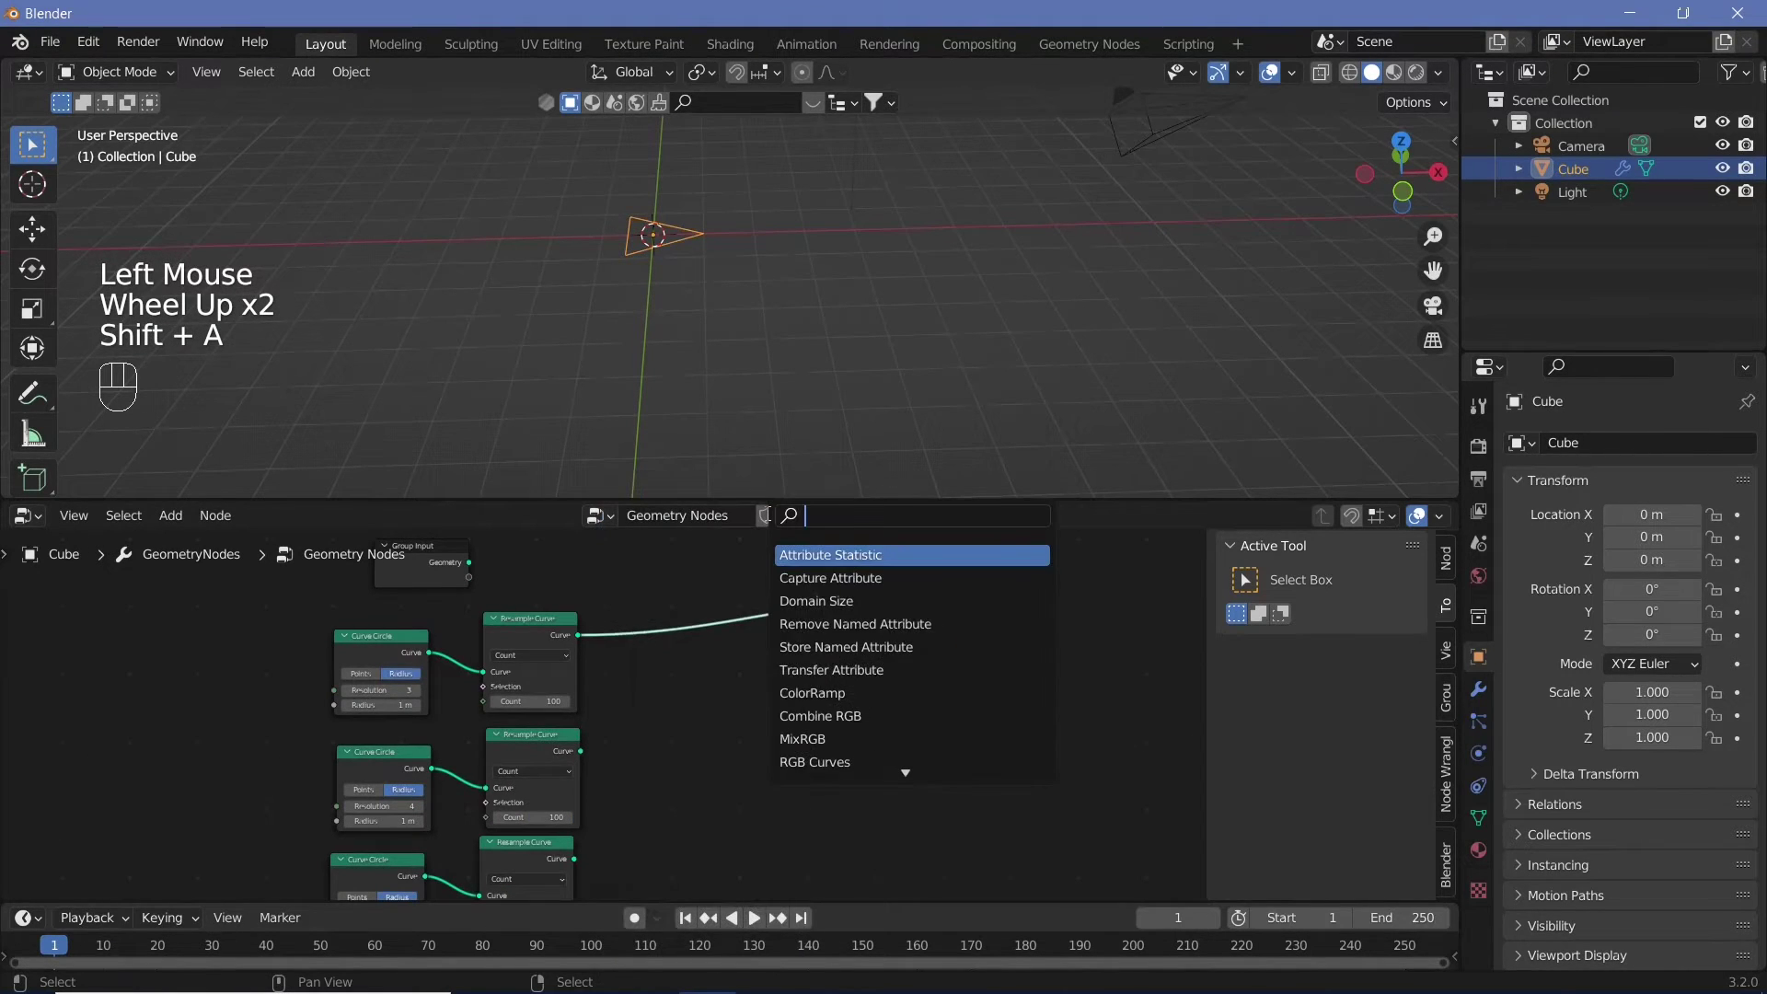
{"action": "type", "text": "s"}
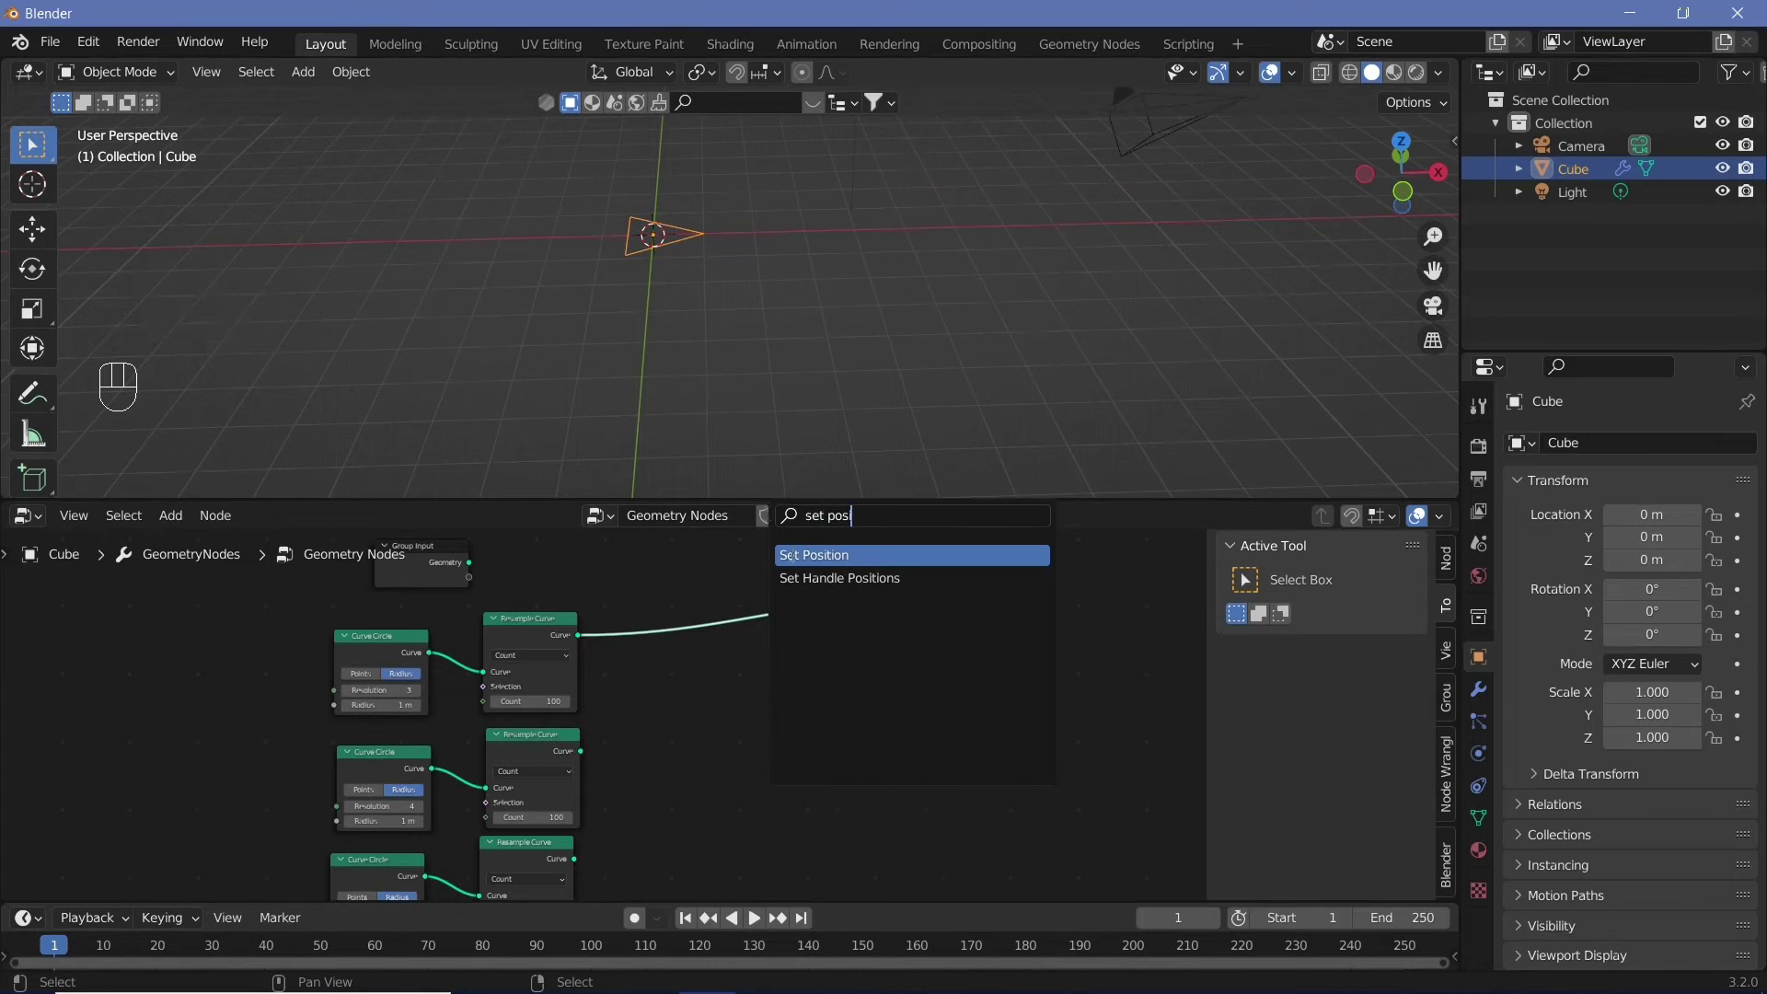
{"action": "left_click", "coordinate": [791, 555]}
{"action": "left_click", "coordinate": [745, 677]}
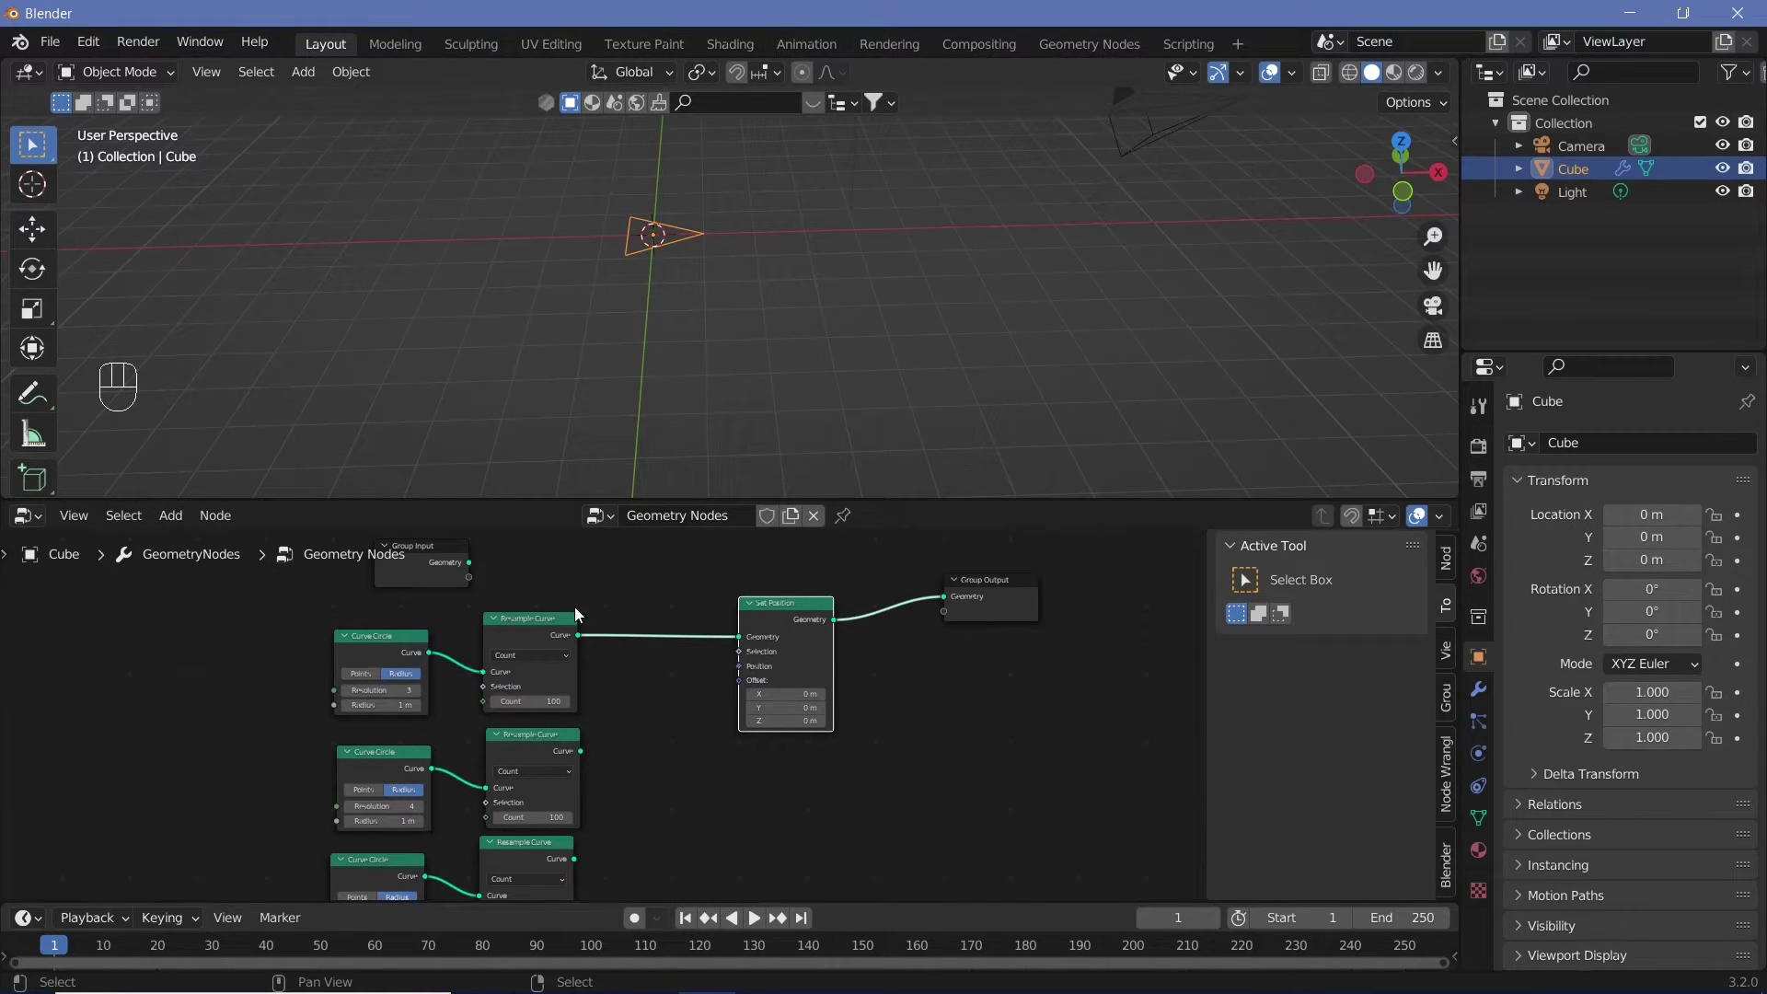
{"action": "middle_click_drag", "start_coordinate": [689, 660], "coordinate": [801, 584]}
{"action": "left_click", "coordinate": [451, 783]}
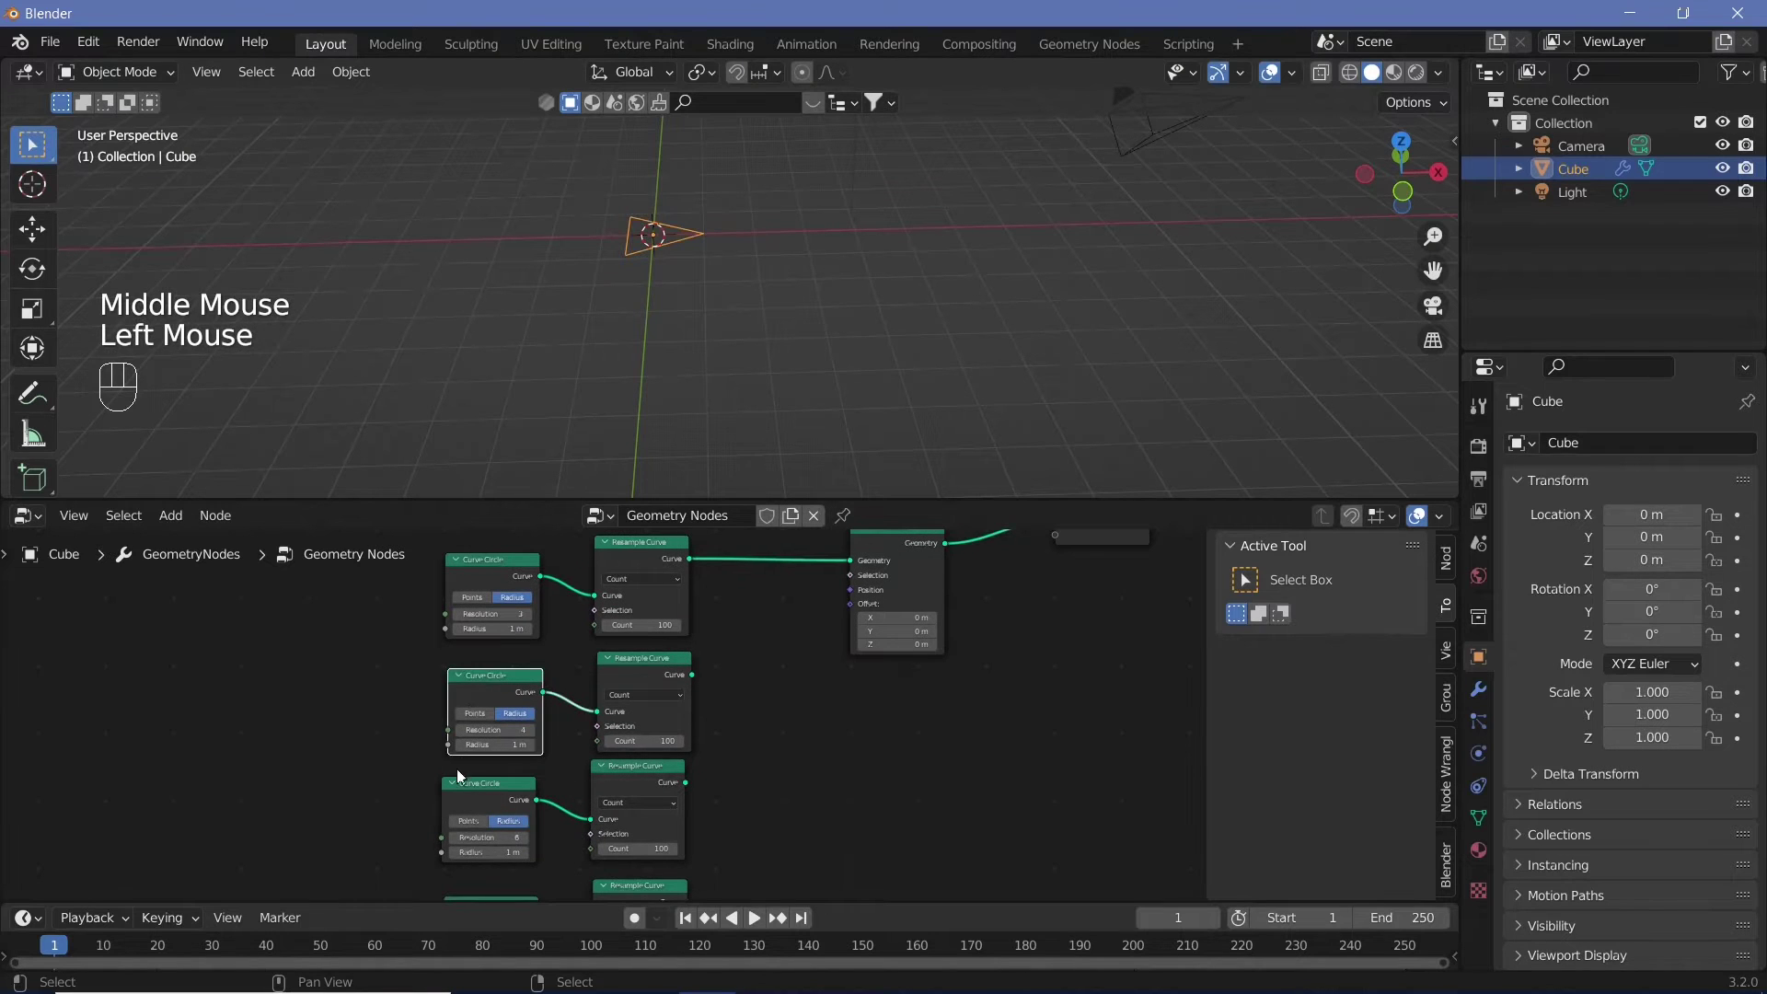
{"action": "left_click", "coordinate": [451, 783]}
{"action": "left_click", "coordinate": [453, 783]}
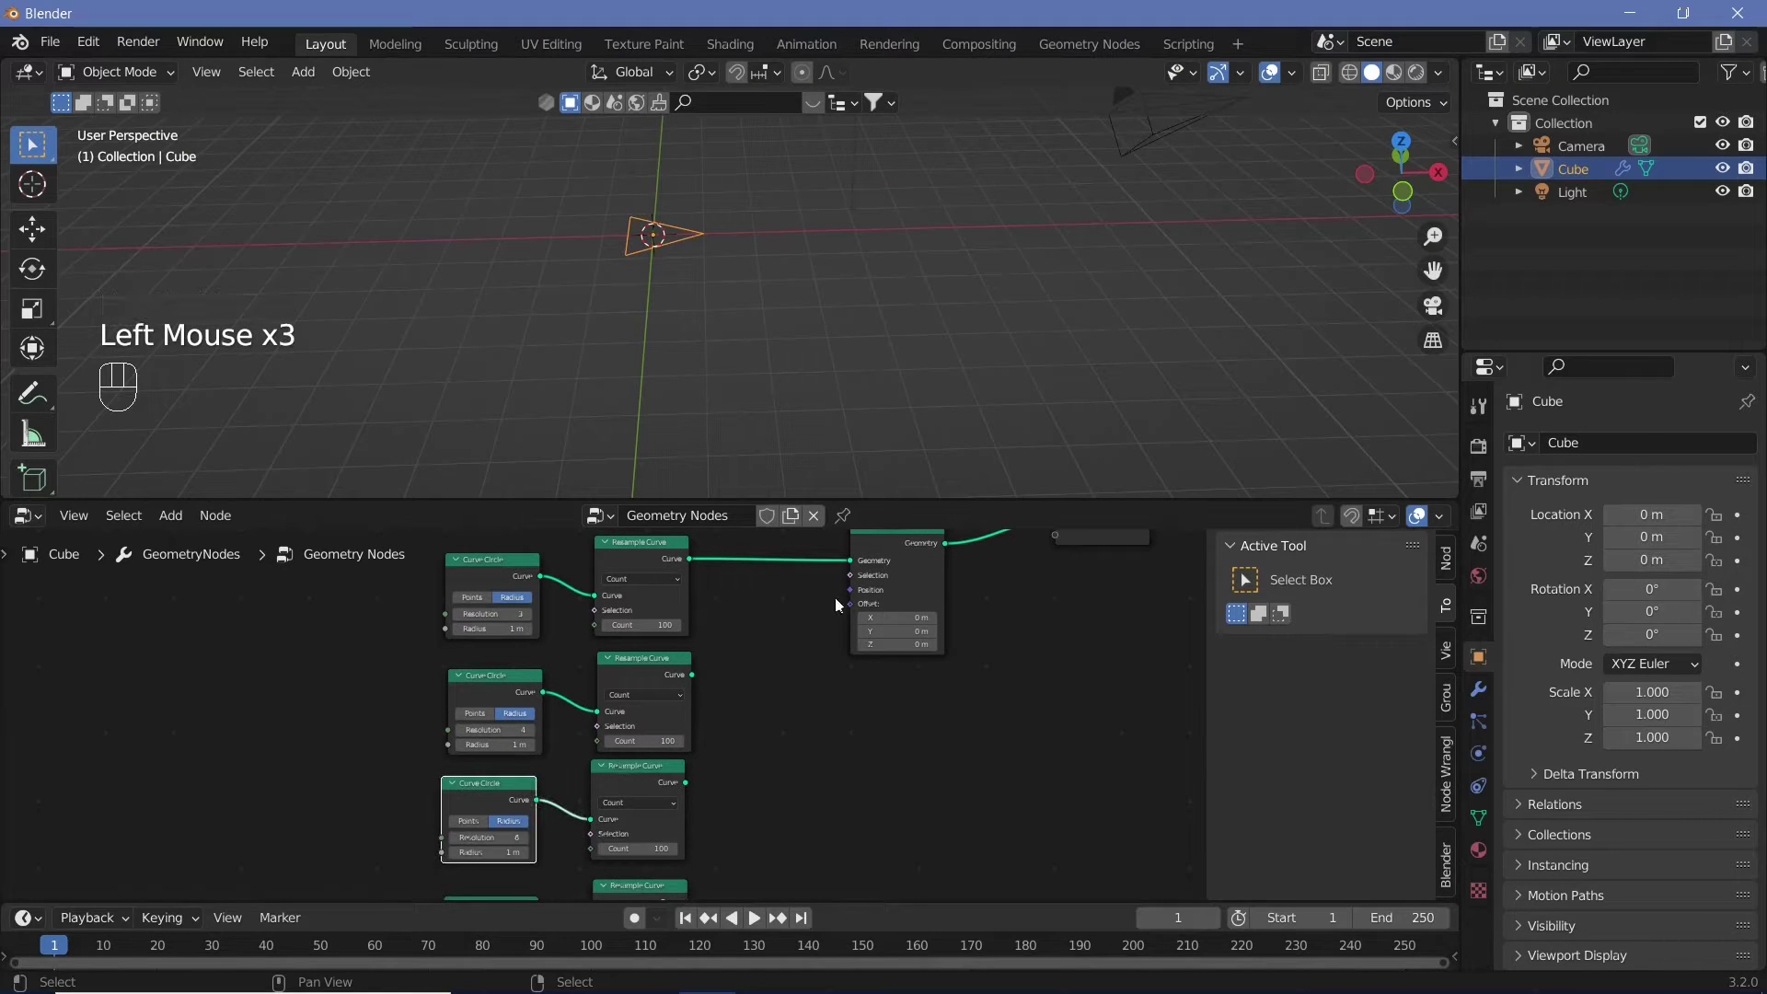
{"action": "left_click_drag", "start_coordinate": [482, 687], "coordinate": [476, 683]}
{"action": "middle_click_drag", "start_coordinate": [758, 699], "coordinate": [670, 700]}
Add a Position node via a 'posi' search and place it beside the Resample Curve nodes
{"action": "key", "text": "shift+a"}
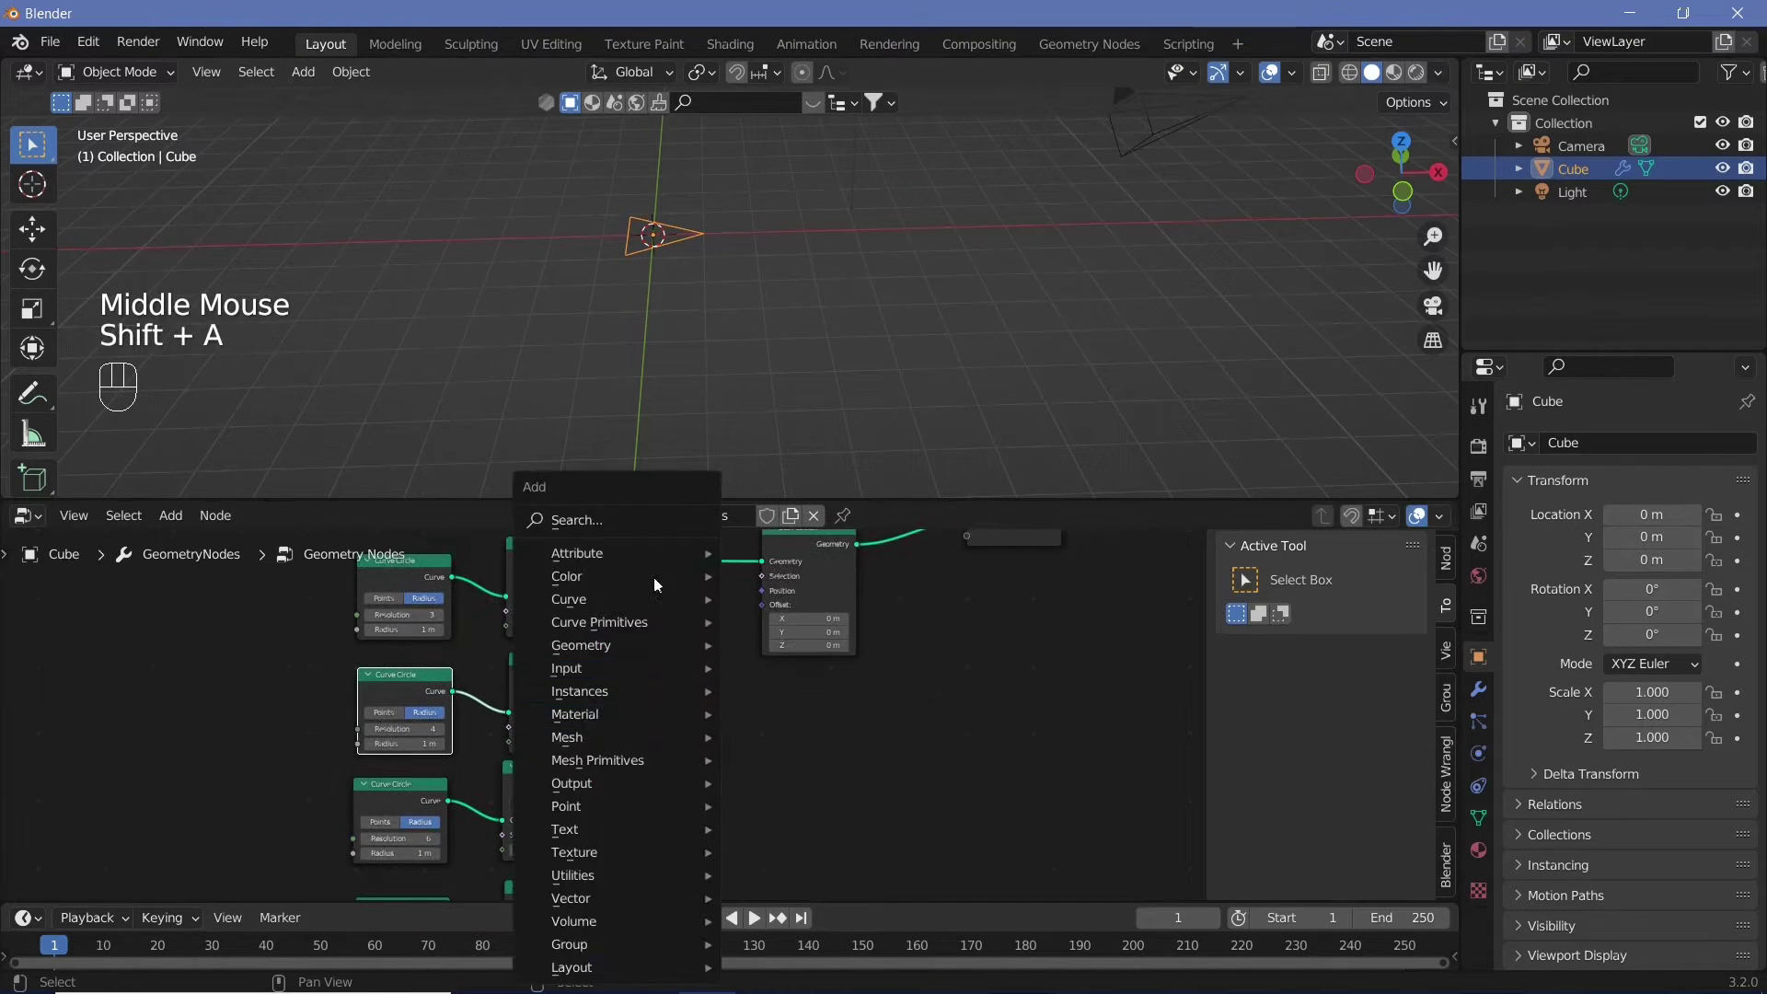
{"action": "left_click", "coordinate": [622, 517]}
{"action": "type", "text": "posit"}
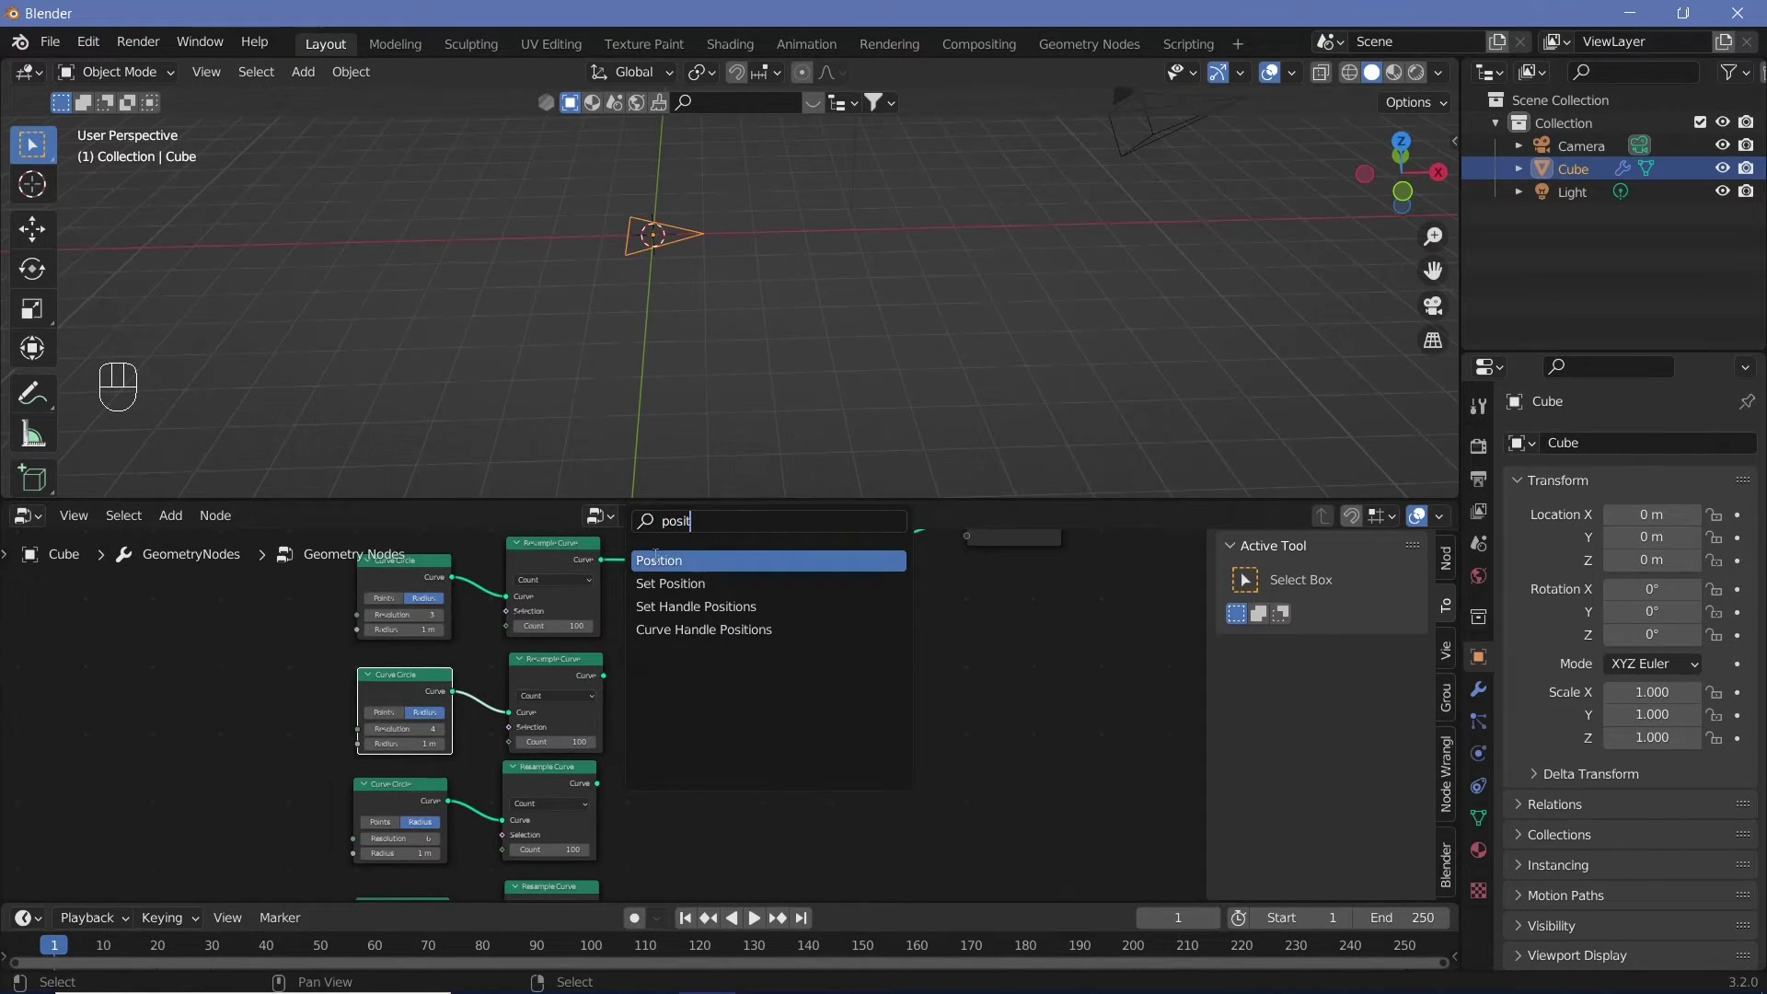
{"action": "key", "text": "Return"}
{"action": "left_click", "coordinate": [654, 745]}
{"action": "left_click_drag", "start_coordinate": [671, 740], "coordinate": [672, 744]}
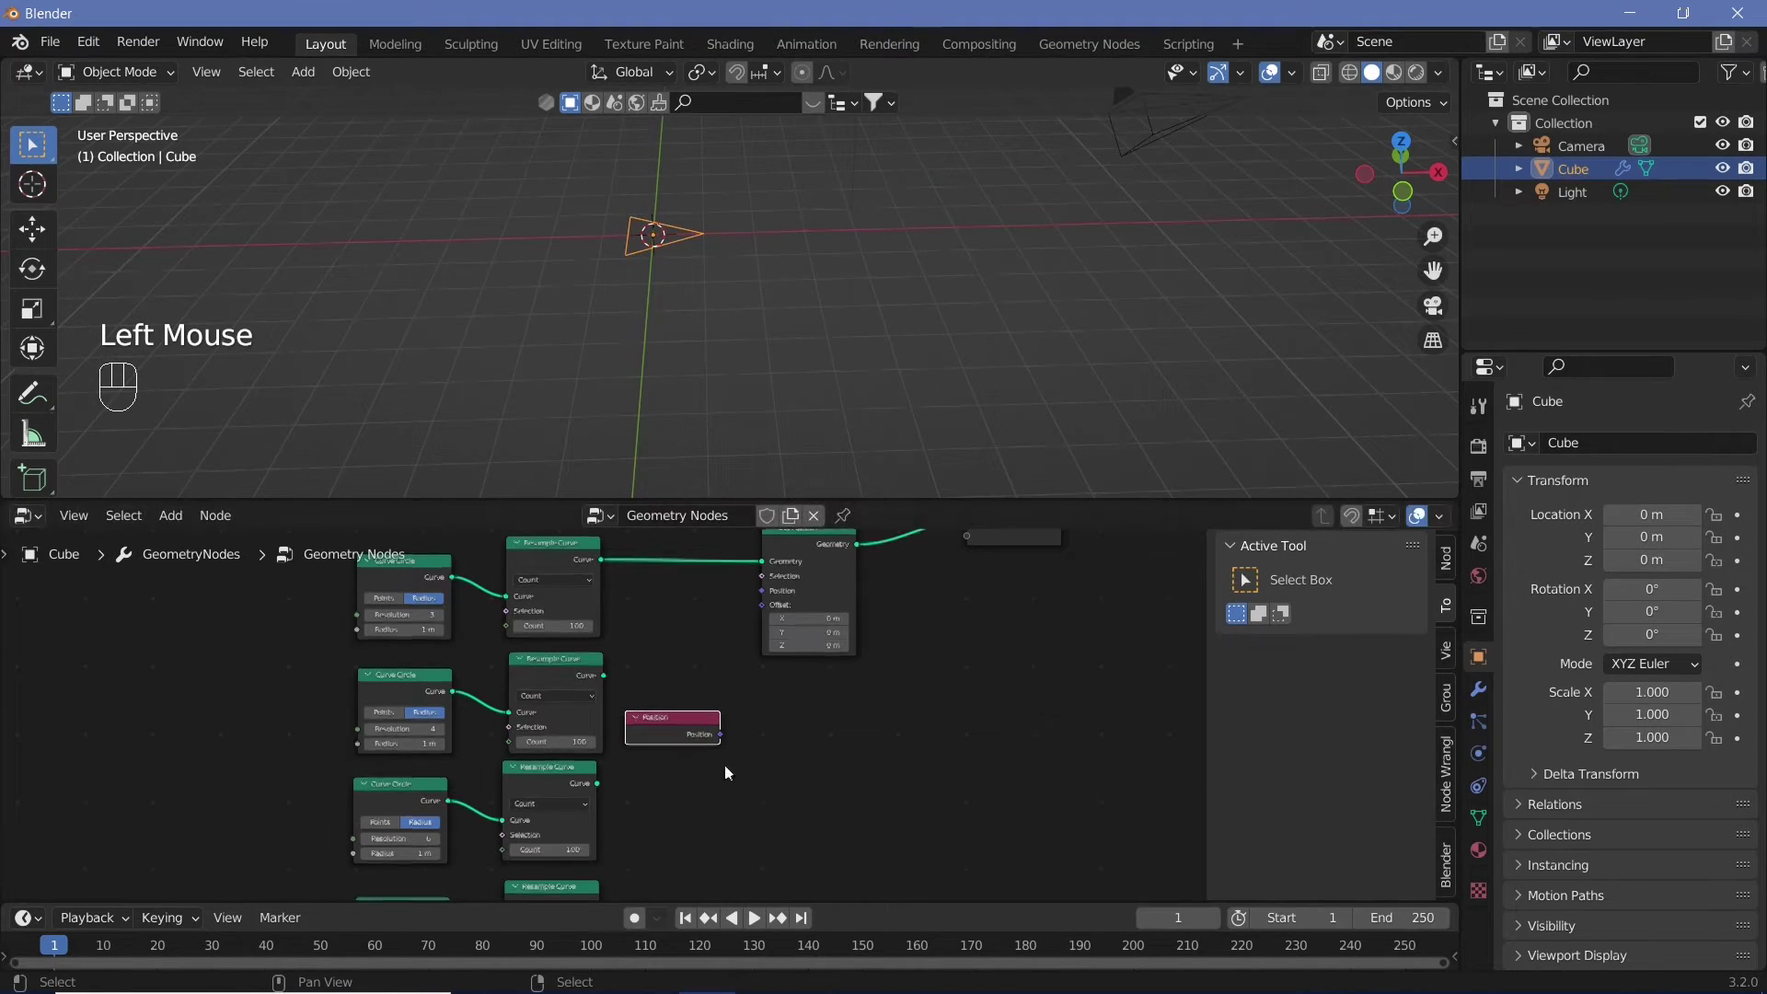
{"action": "middle_click_drag", "start_coordinate": [725, 768], "coordinate": [593, 823]}
Shift Set Position and Group Output further right and select the Position node
{"action": "left_click_drag", "start_coordinate": [676, 591], "coordinate": [760, 565]}
{"action": "left_click_drag", "start_coordinate": [884, 594], "coordinate": [988, 592]}
{"action": "left_click_drag", "start_coordinate": [749, 578], "coordinate": [791, 582]}
{"action": "middle_click_drag", "start_coordinate": [585, 797], "coordinate": [821, 697]}
{"action": "scroll", "coordinate": [821, 698], "scroll_direction": "up", "scroll_amount": 1}
{"action": "scroll", "coordinate": [821, 692], "scroll_direction": "up", "scroll_amount": 2}
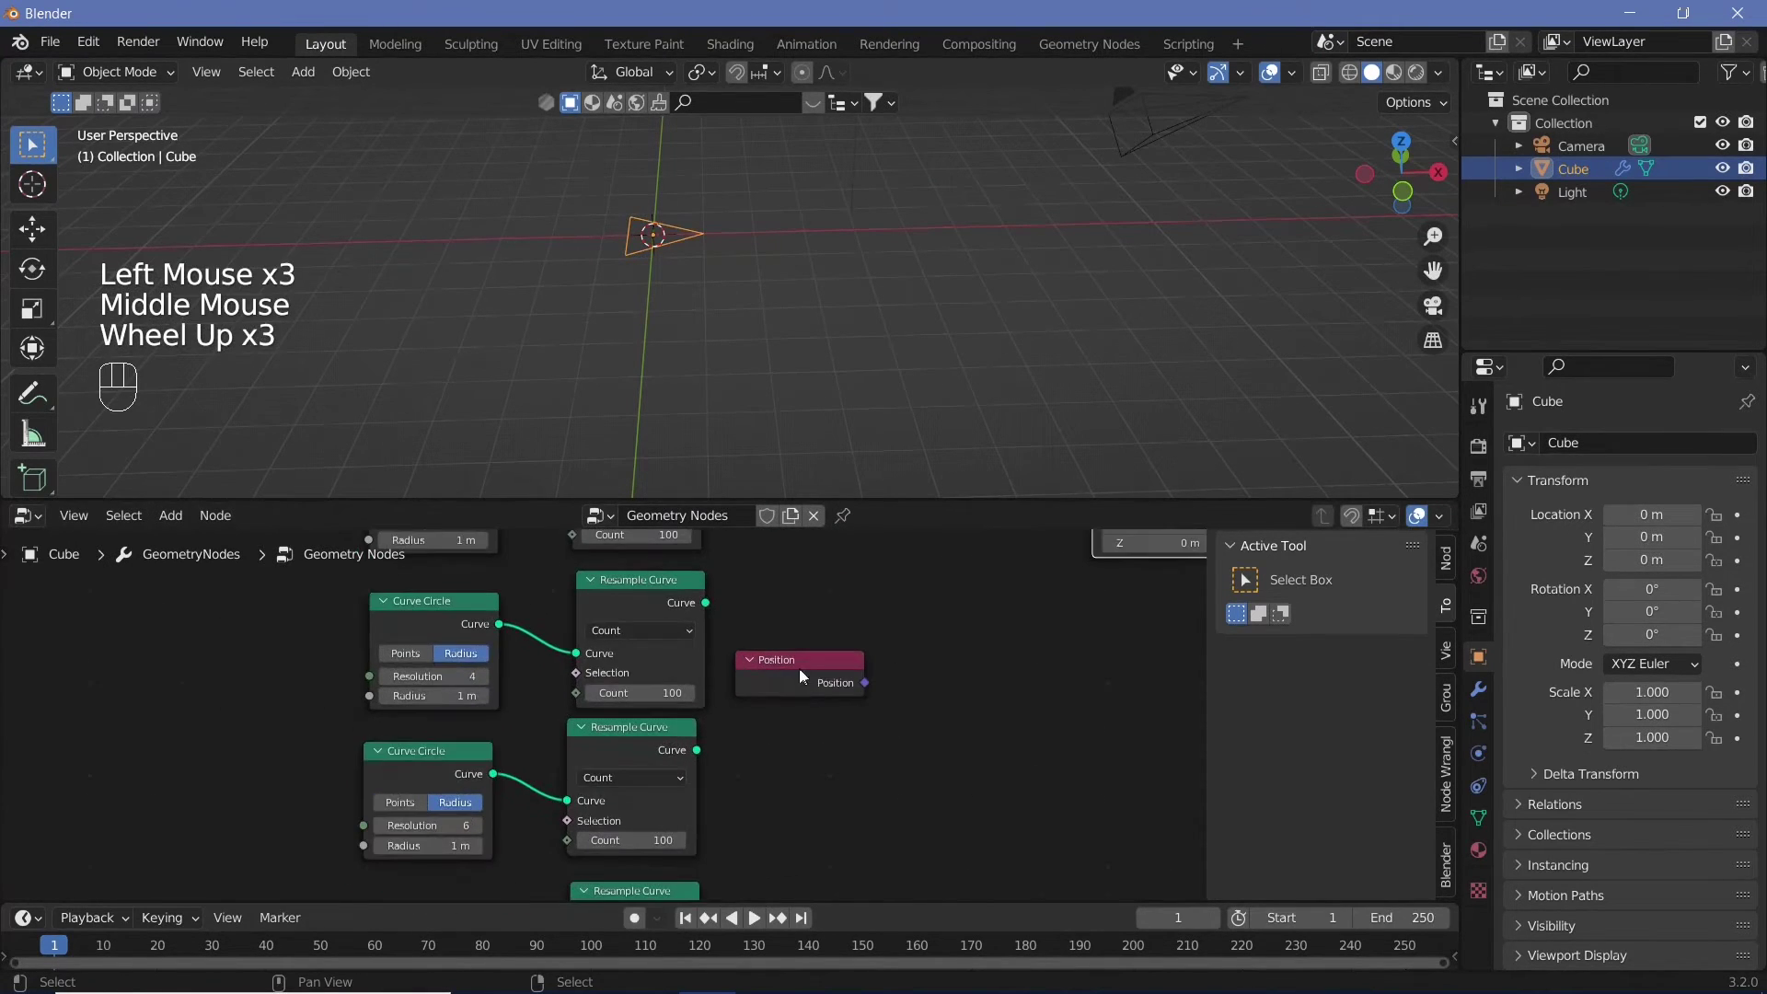
{"action": "left_click", "coordinate": [799, 668]}
Add a Transfer Attribute node to the tree
{"action": "key", "text": "shift+a"}
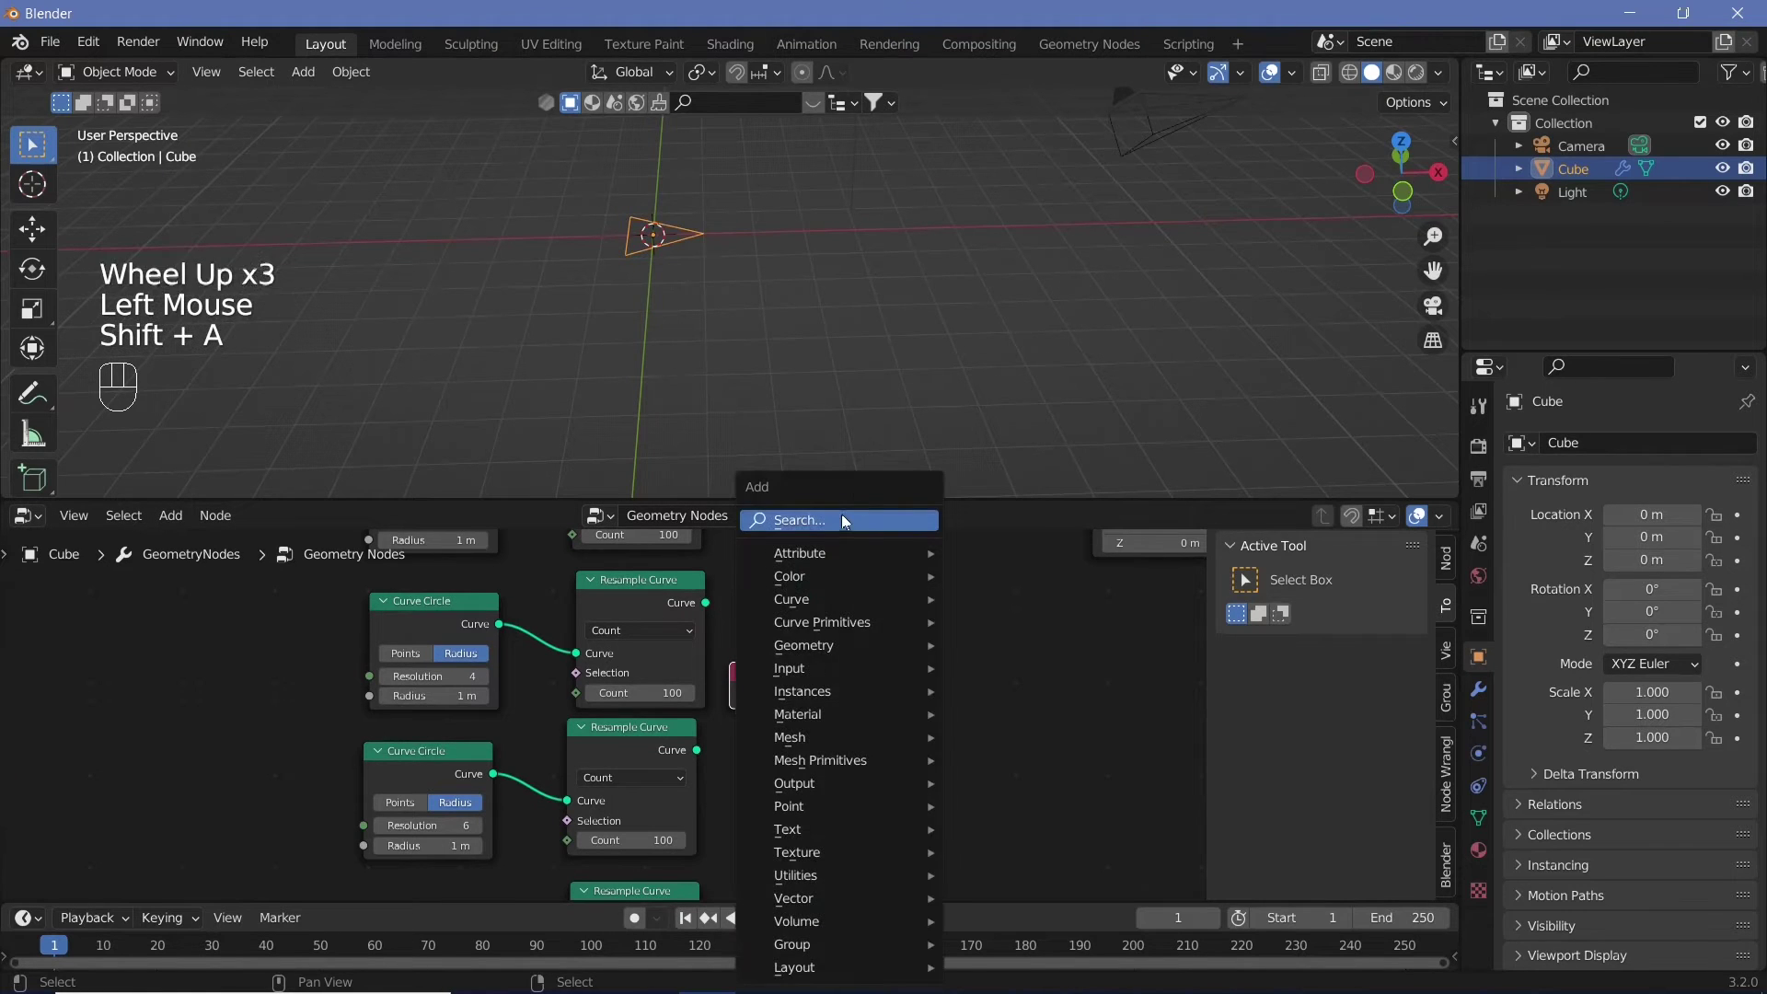
{"action": "left_click", "coordinate": [841, 513]}
{"action": "type", "text": "trans"}
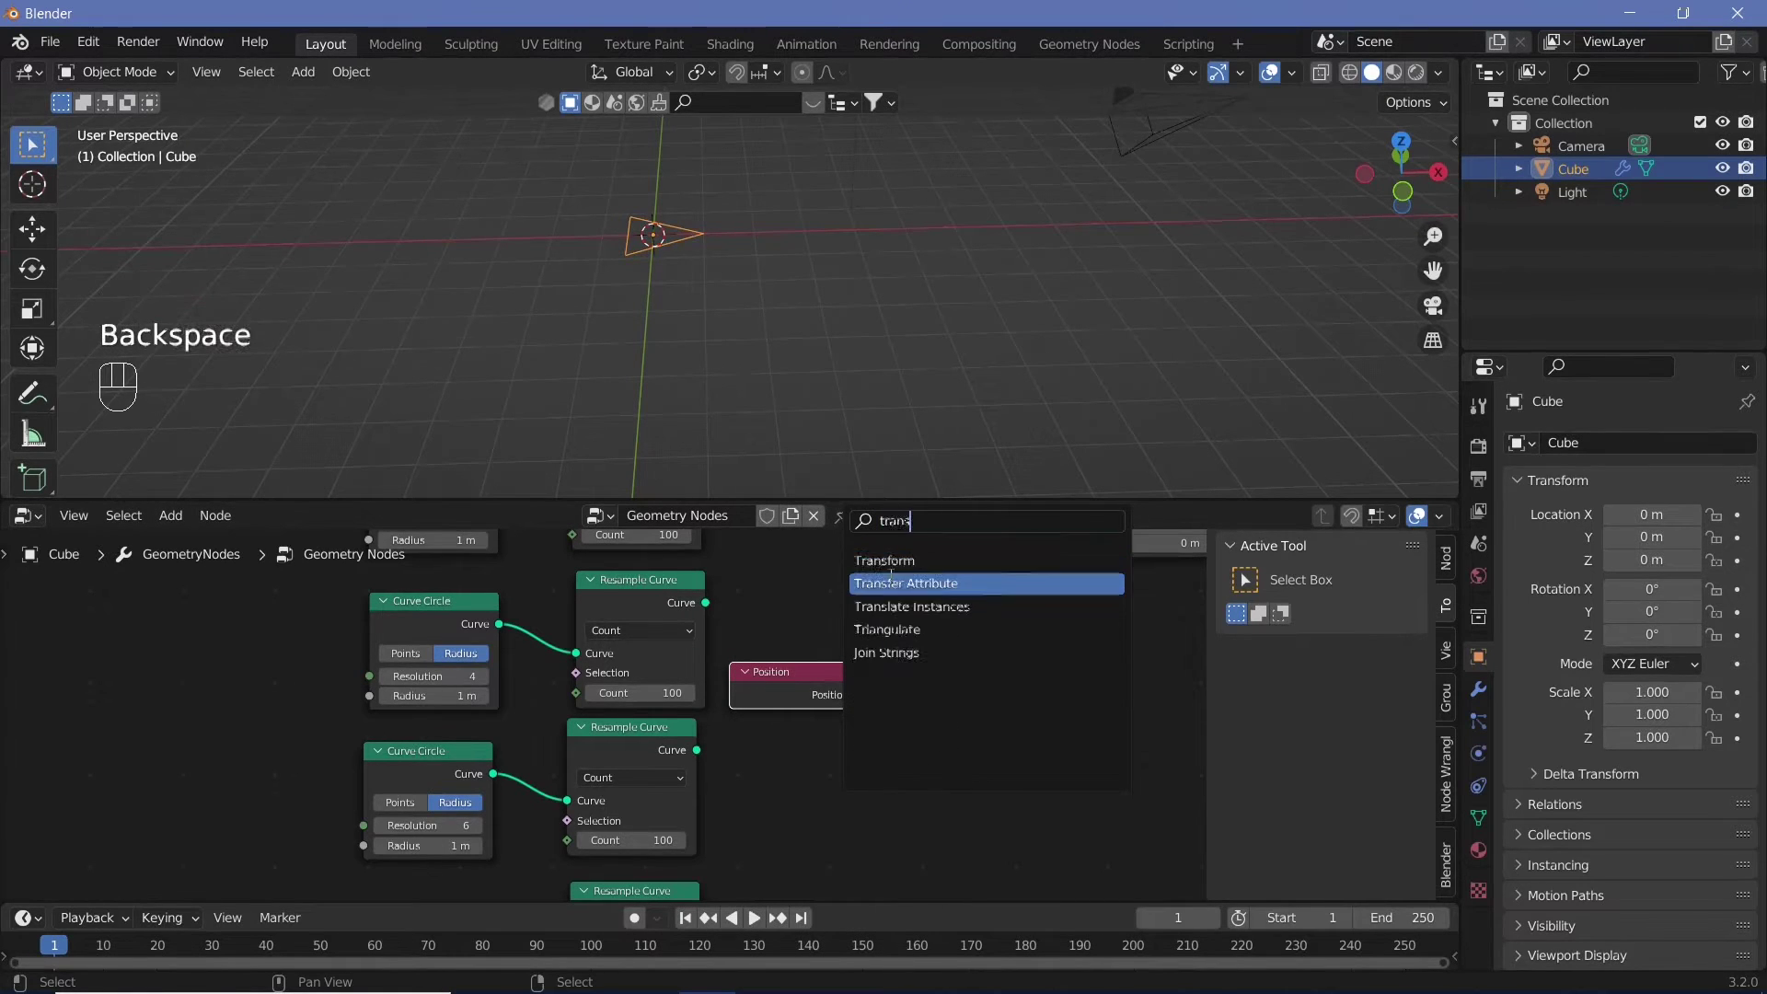
{"action": "left_click", "coordinate": [889, 580]}
{"action": "left_click", "coordinate": [951, 620]}
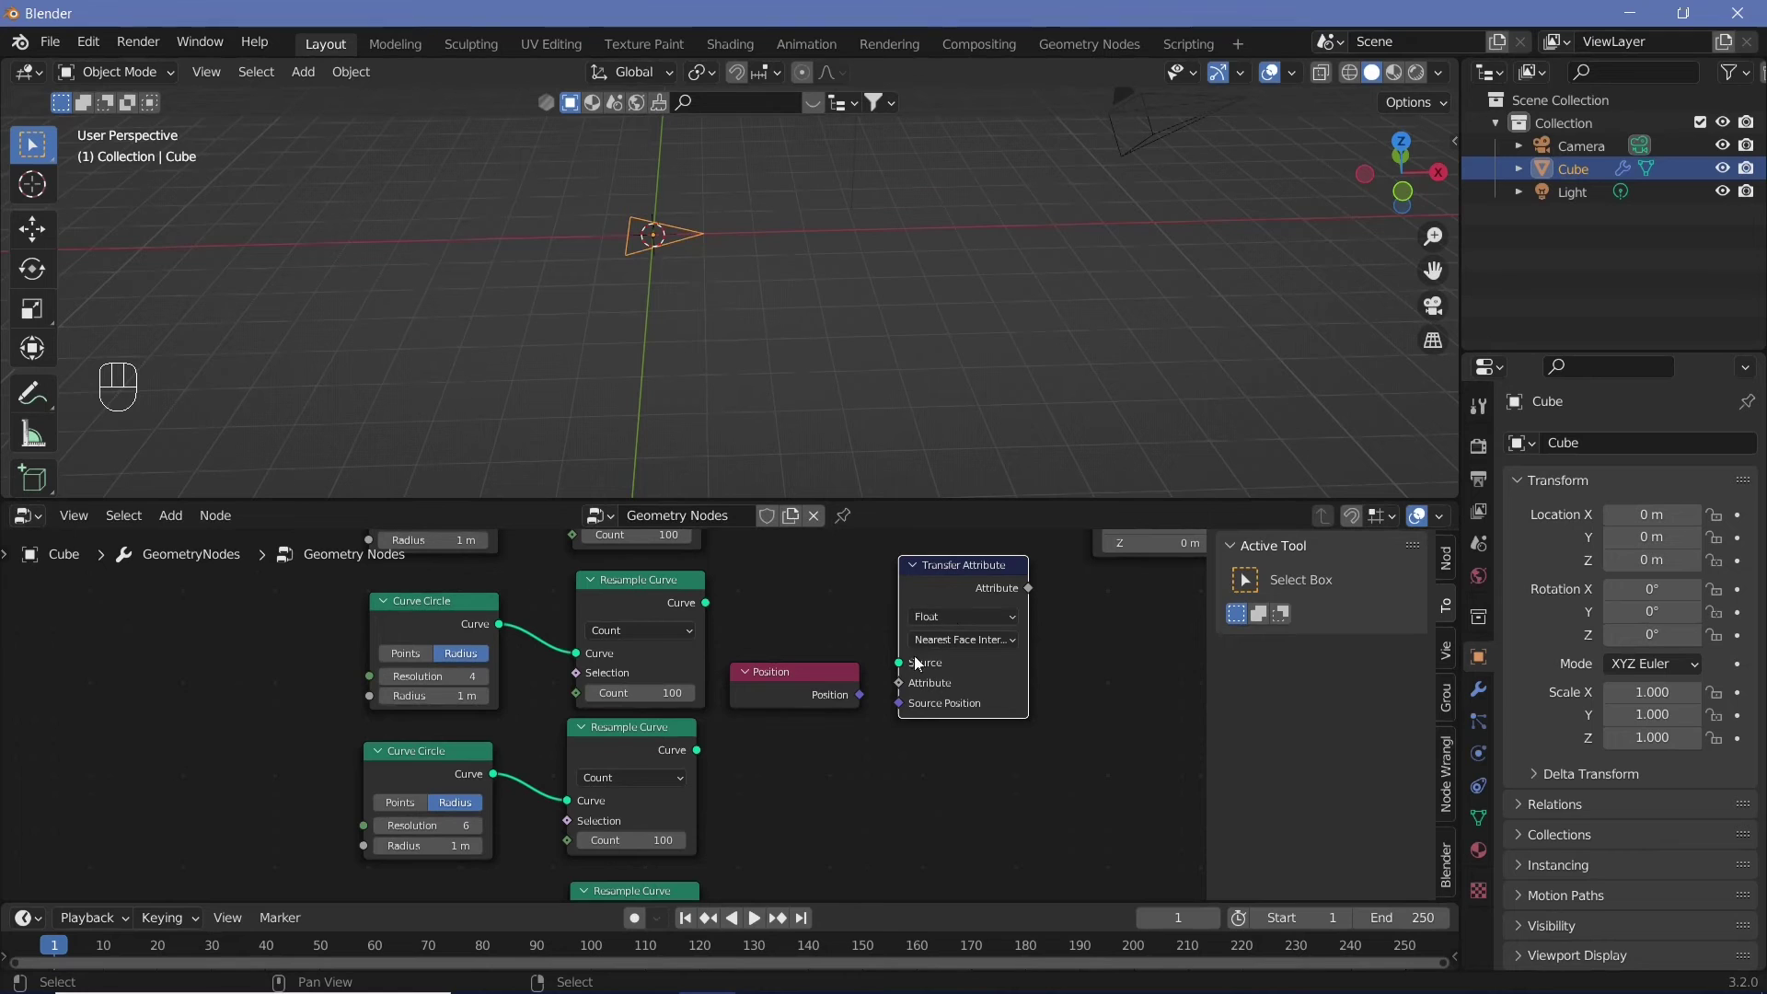
{"action": "mouse_move", "coordinate": [901, 665]}
{"action": "left_mouse_down"}
{"action": "mouse_move", "coordinate": [876, 652]}
{"action": "mouse_move", "coordinate": [902, 668]}
{"action": "left_mouse_up"}
{"action": "key", "text": "Escape"}
Wire the square's Resample Curve to Source, Position to Attribute, and the result to Set Position's Position
{"action": "left_click_drag", "start_coordinate": [707, 603], "coordinate": [814, 706]}
{"action": "scroll", "coordinate": [753, 765], "scroll_direction": "up", "scroll_amount": 2}
{"action": "middle_click_drag", "start_coordinate": [899, 697], "coordinate": [793, 732]}
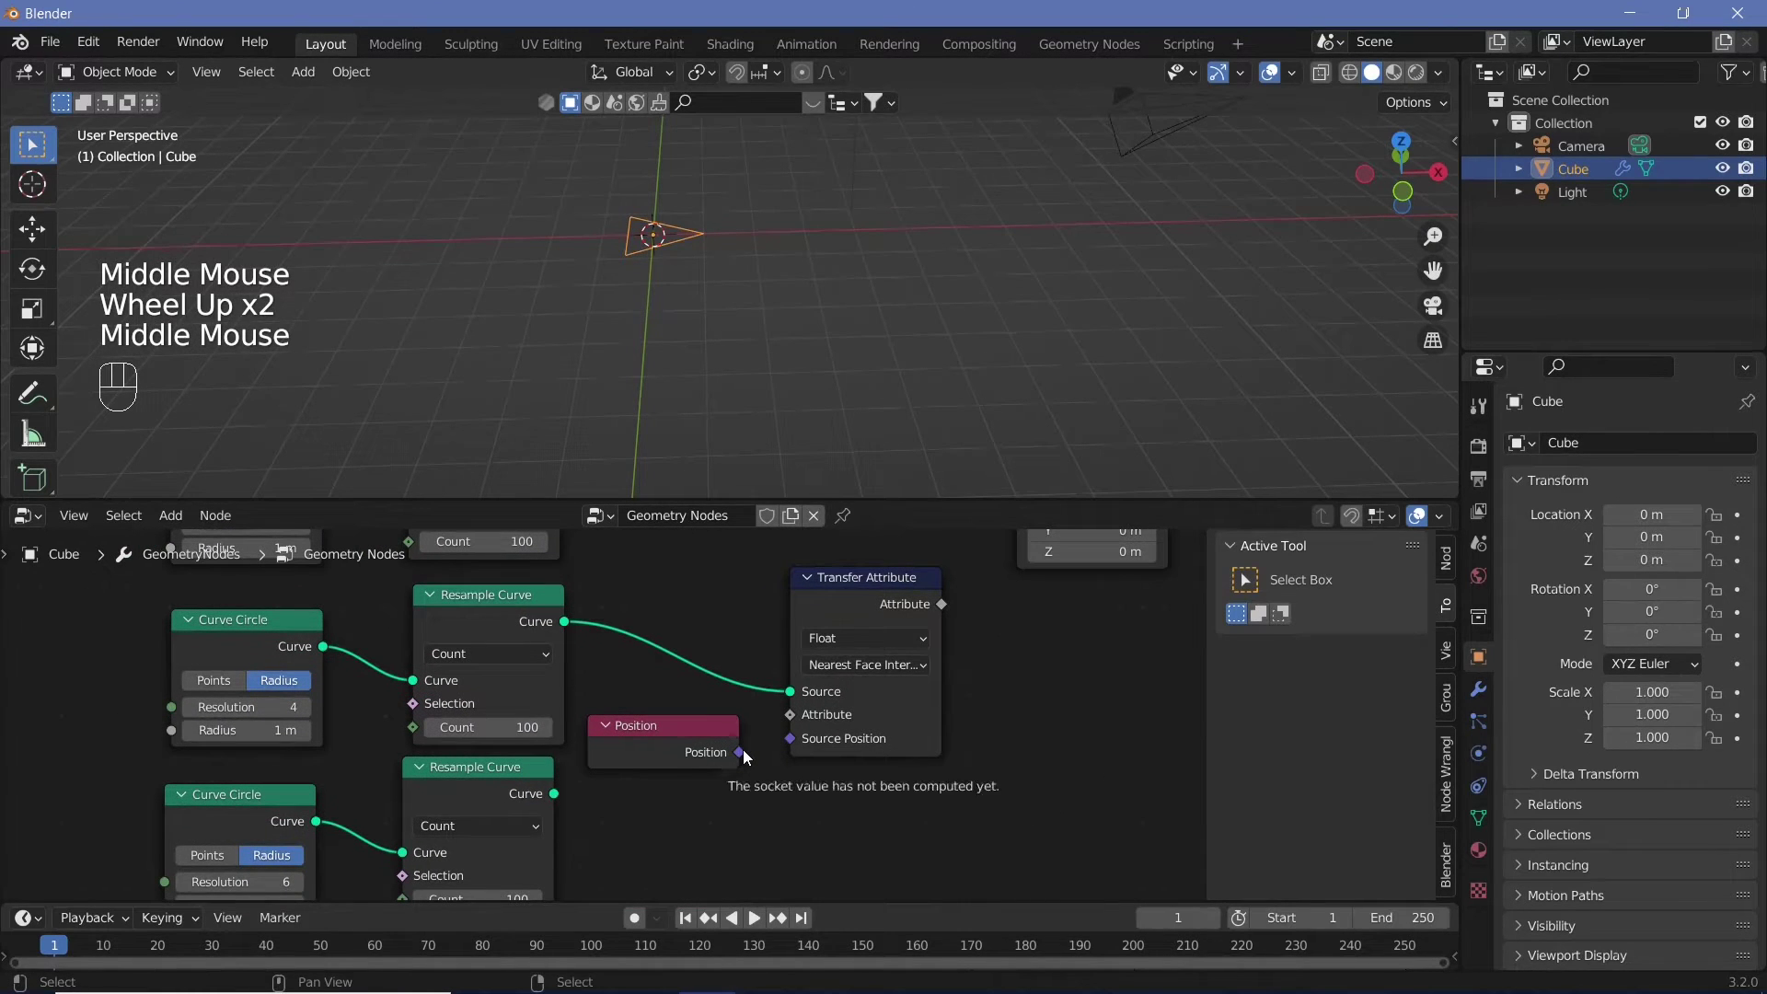
{"action": "left_click_drag", "start_coordinate": [741, 753], "coordinate": [791, 721]}
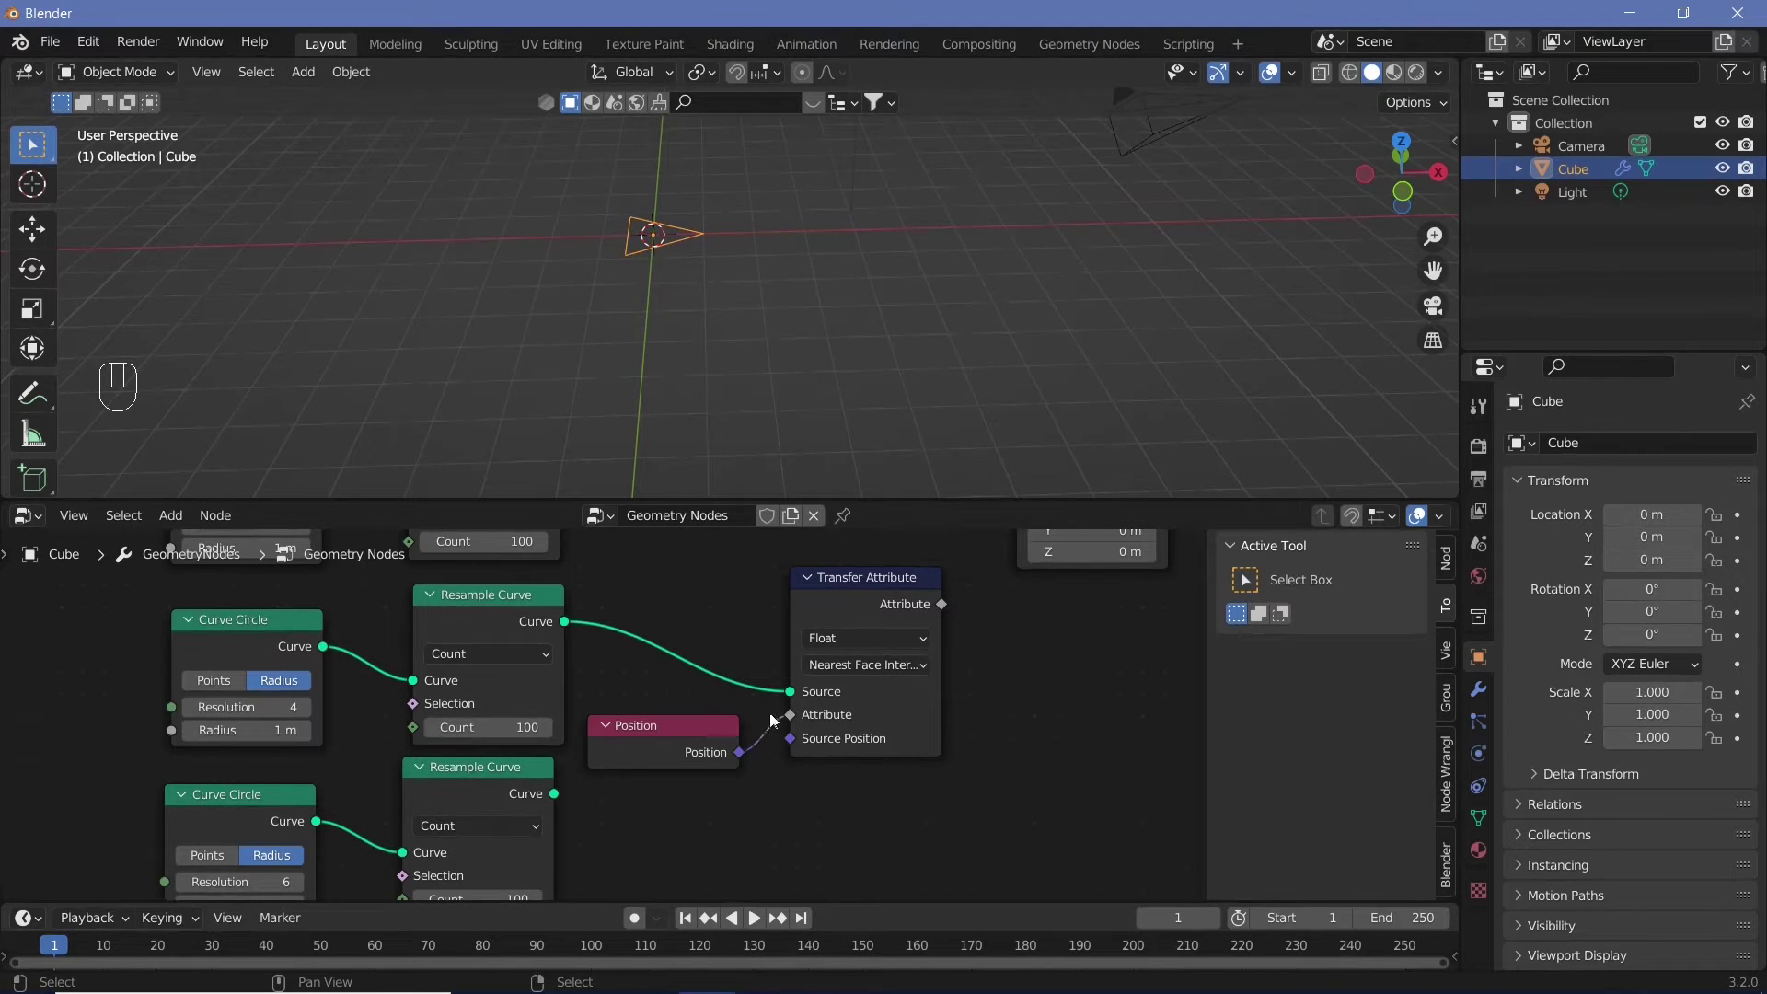
{"action": "left_click", "coordinate": [208, 651]}
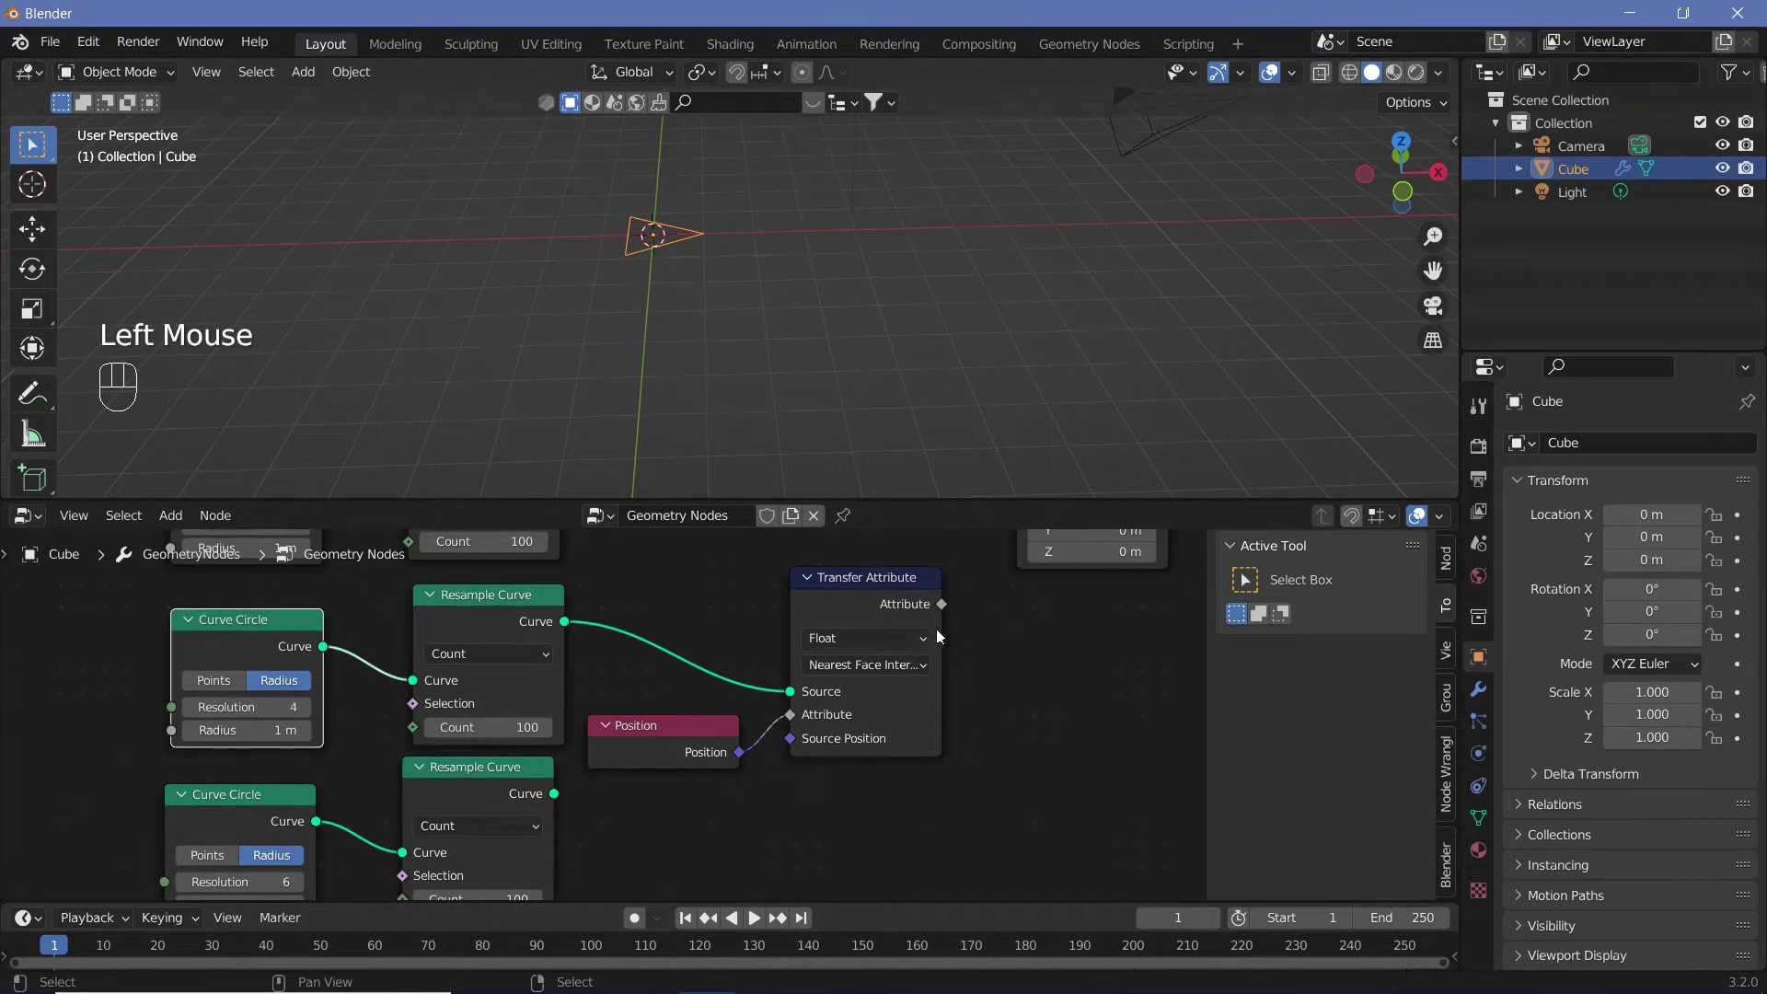
{"action": "middle_click_drag", "start_coordinate": [936, 628], "coordinate": [800, 764]}
{"action": "left_click_drag", "start_coordinate": [768, 742], "coordinate": [843, 604]}
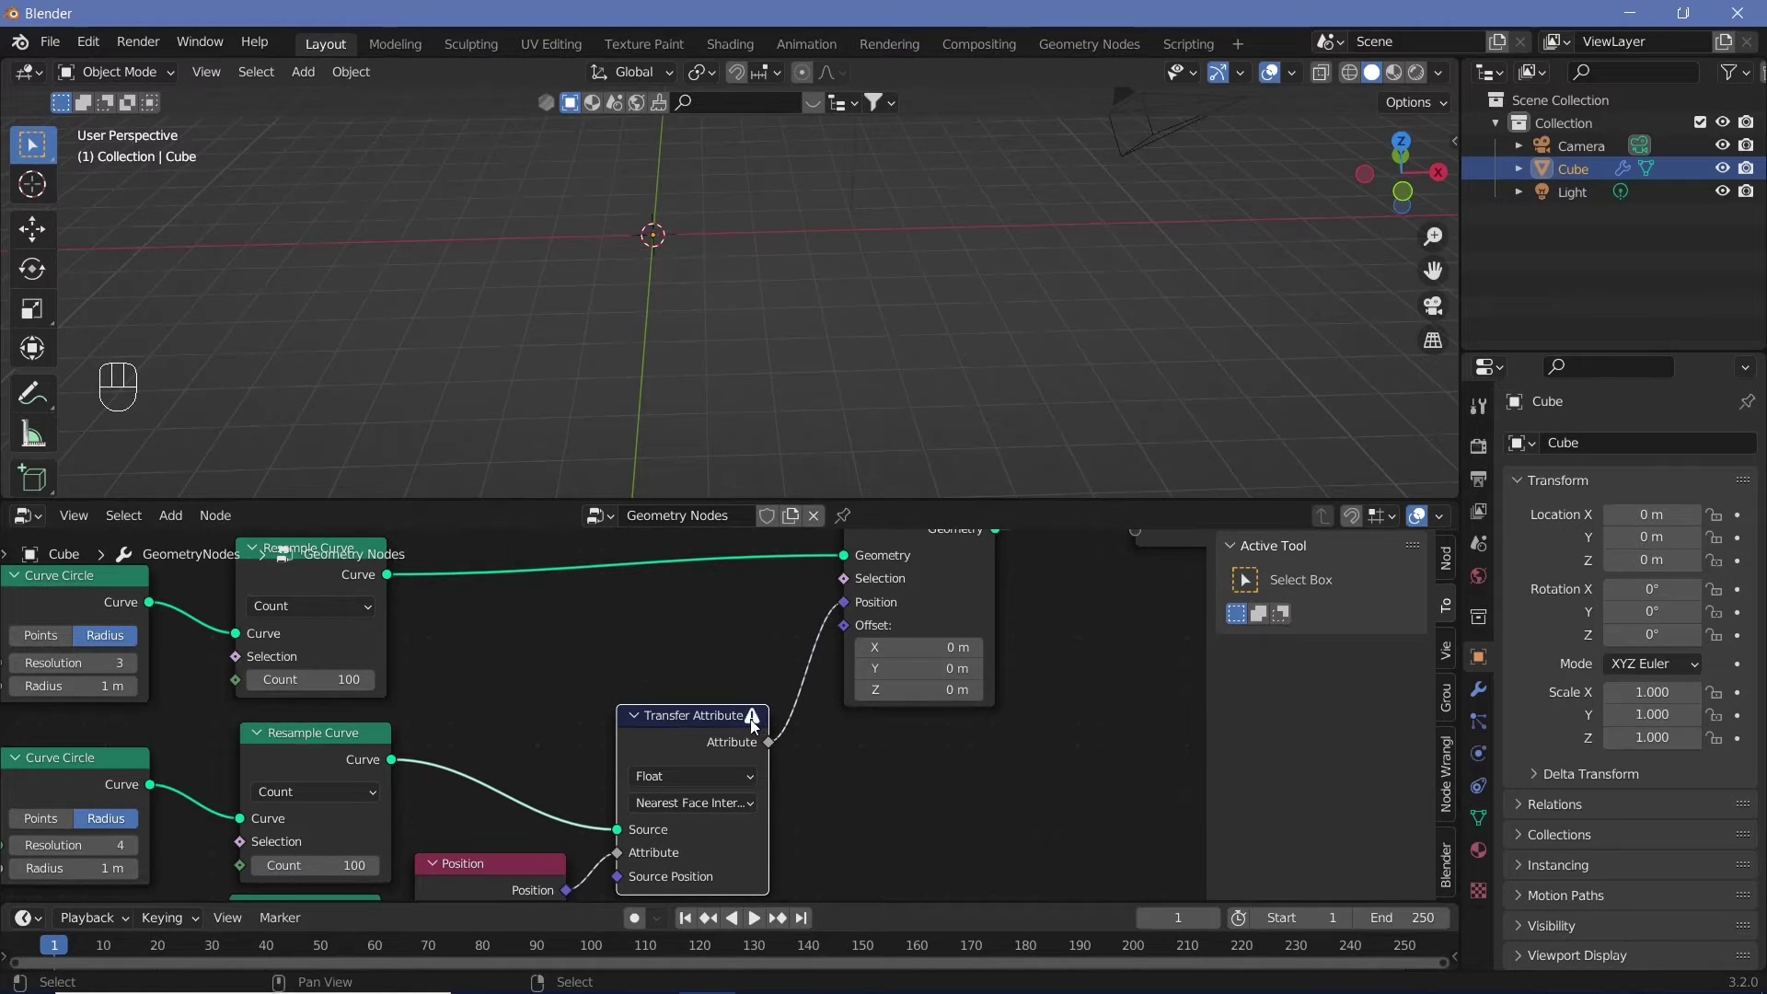
Set Transfer Attribute's mapping to Index and its data type to Vector
{"action": "mouse_move", "coordinate": [754, 725]}
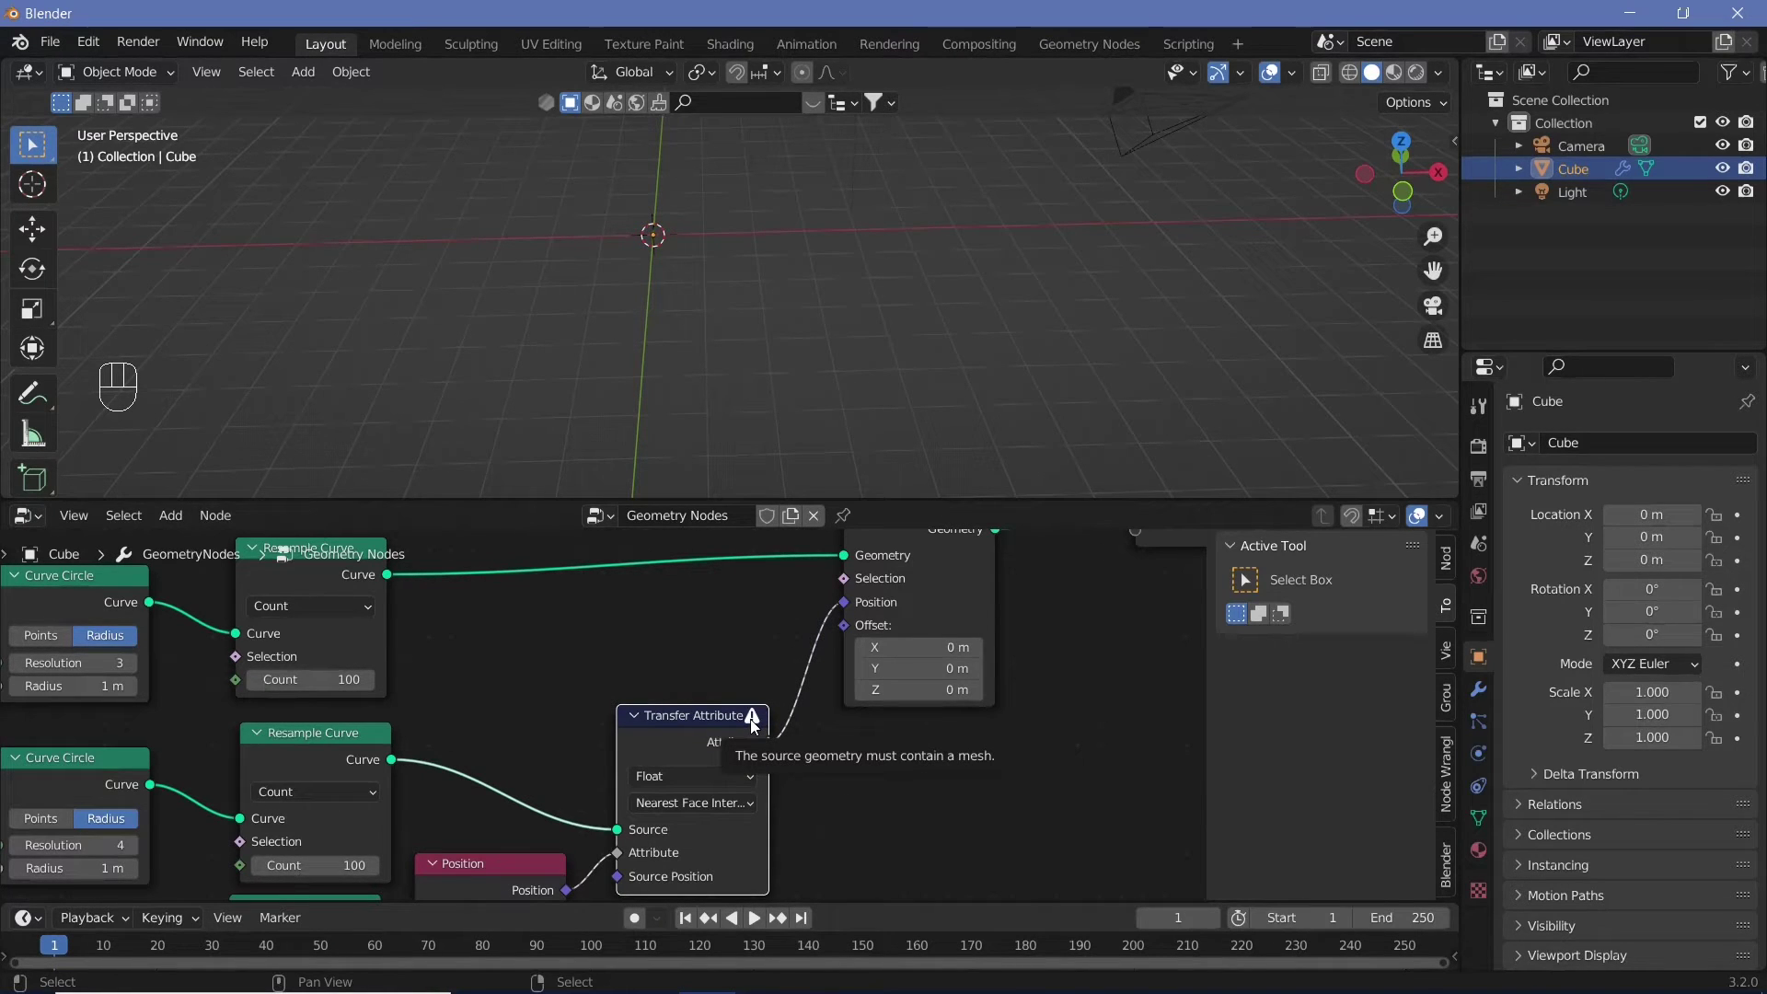
{"action": "middle_click_drag", "start_coordinate": [753, 725], "coordinate": [883, 606]}
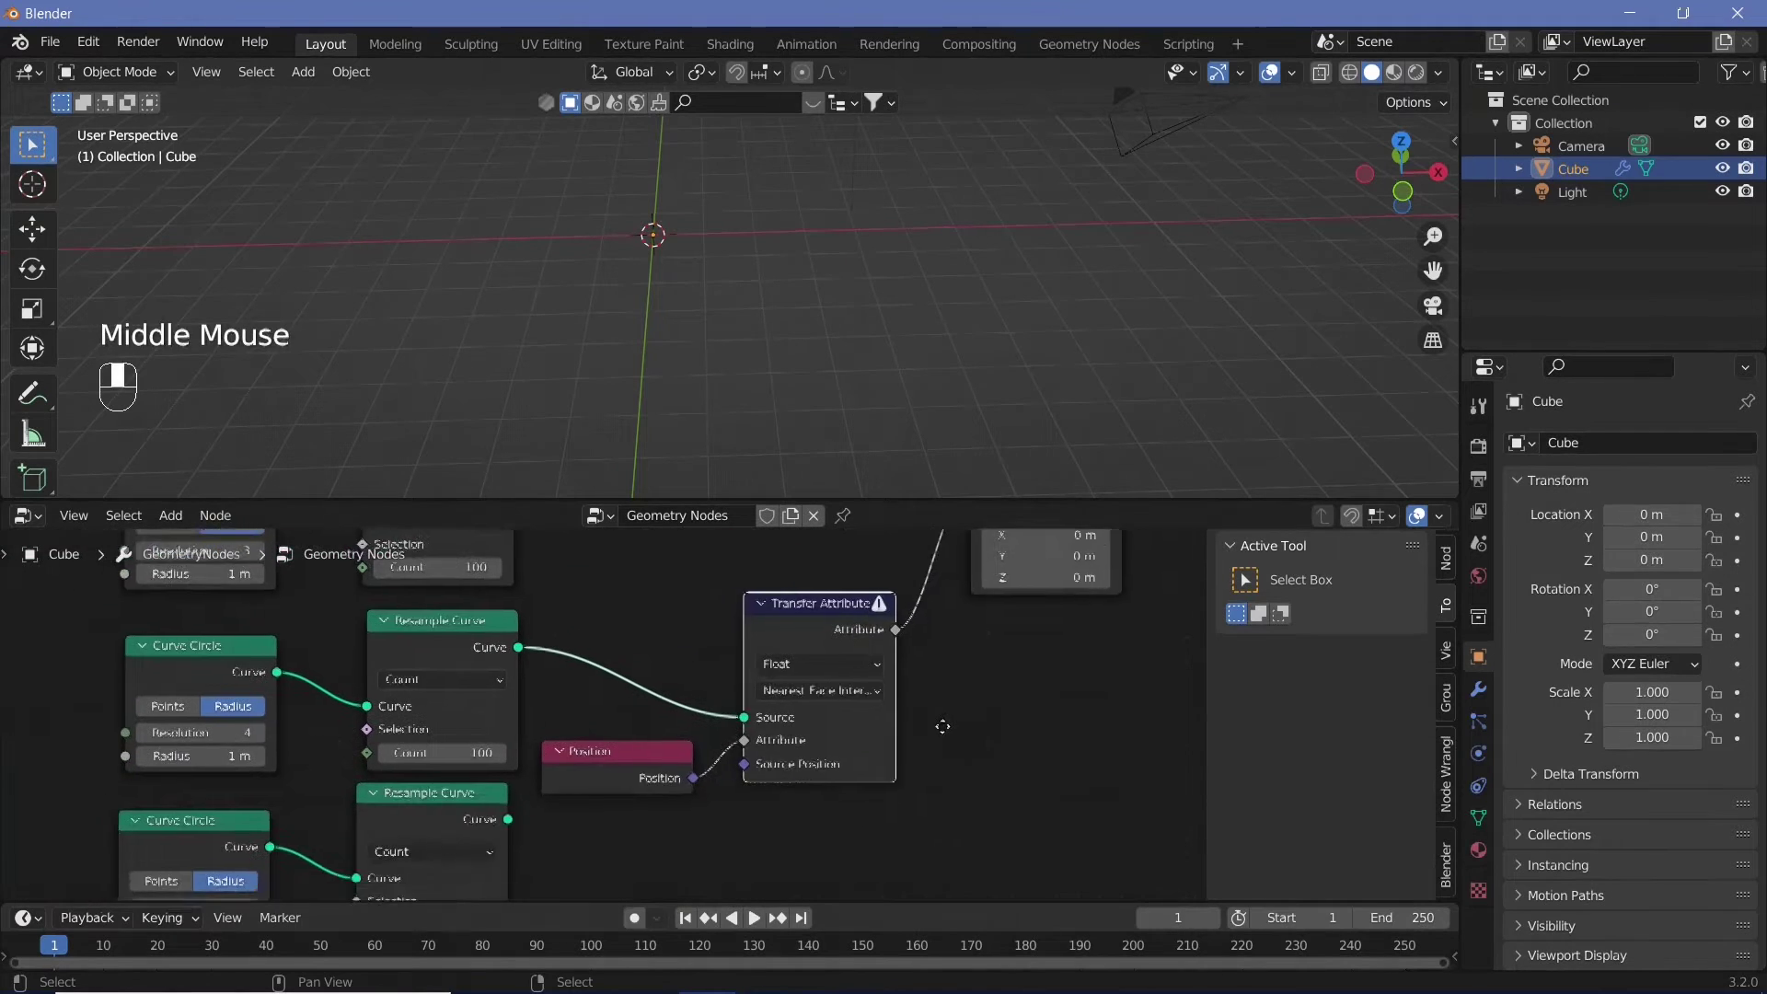
{"action": "scroll", "coordinate": [907, 687], "scroll_direction": "up", "scroll_amount": 2}
{"action": "left_click", "coordinate": [885, 685]}
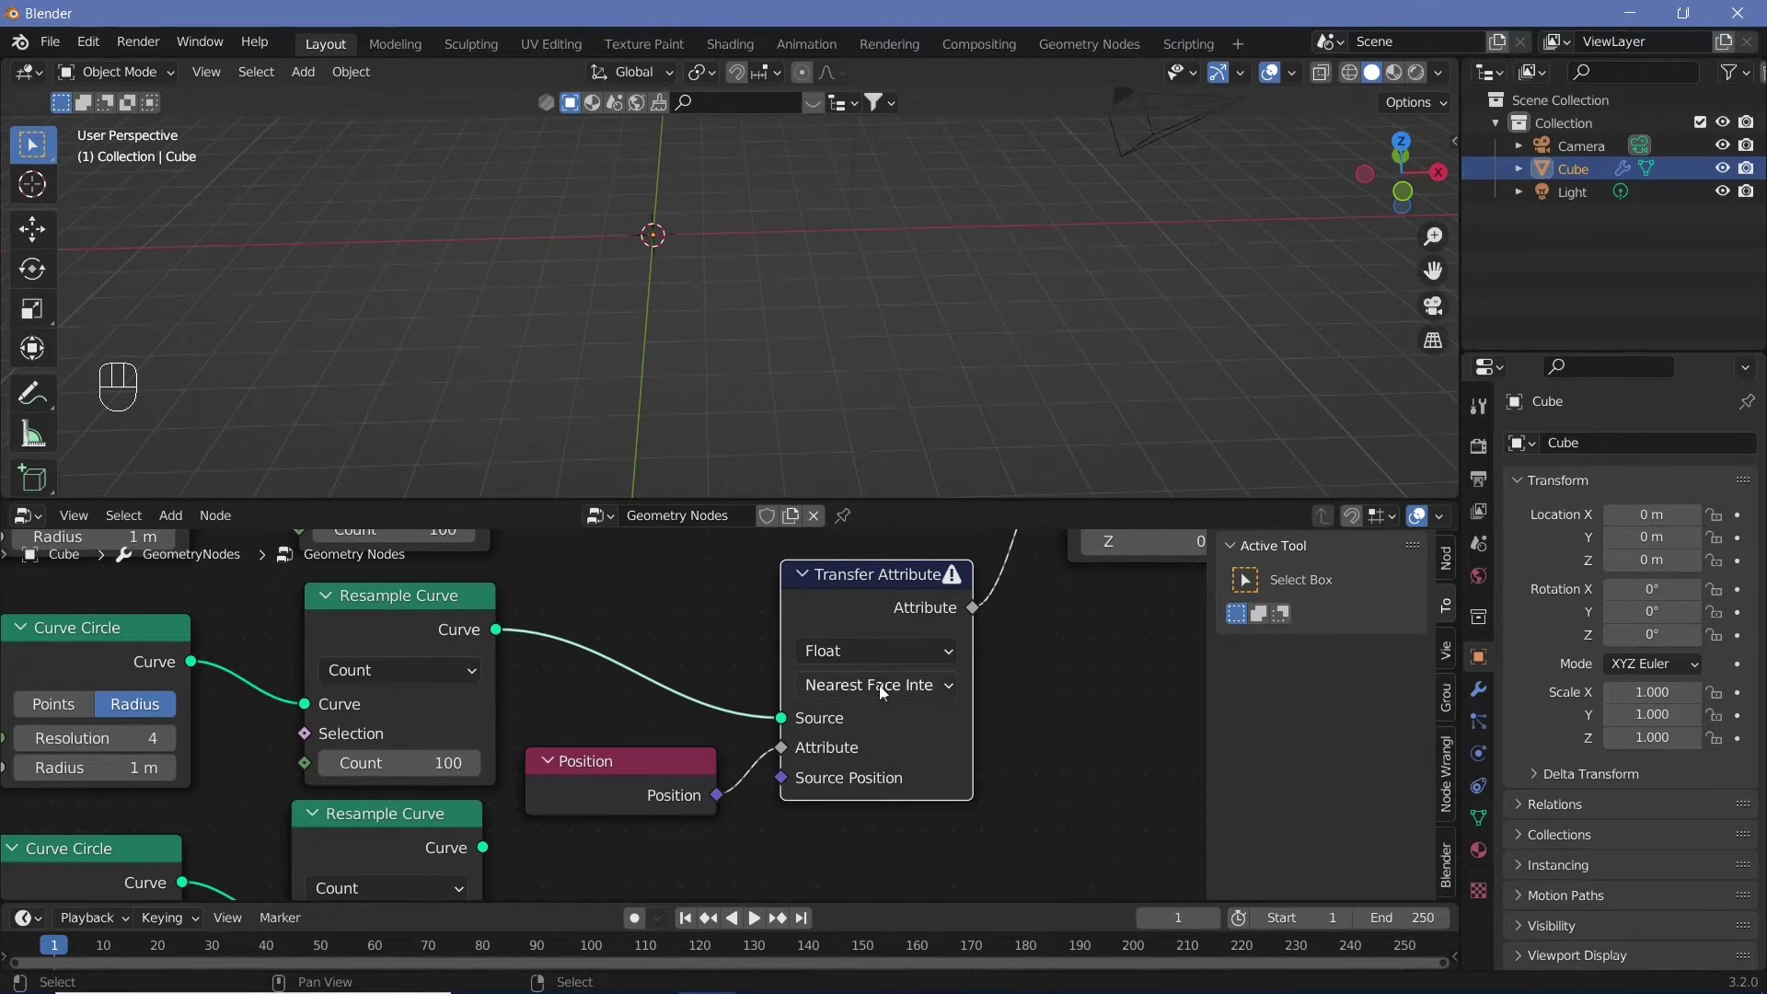
{"action": "left_click", "coordinate": [882, 692]}
{"action": "left_click", "coordinate": [839, 767]}
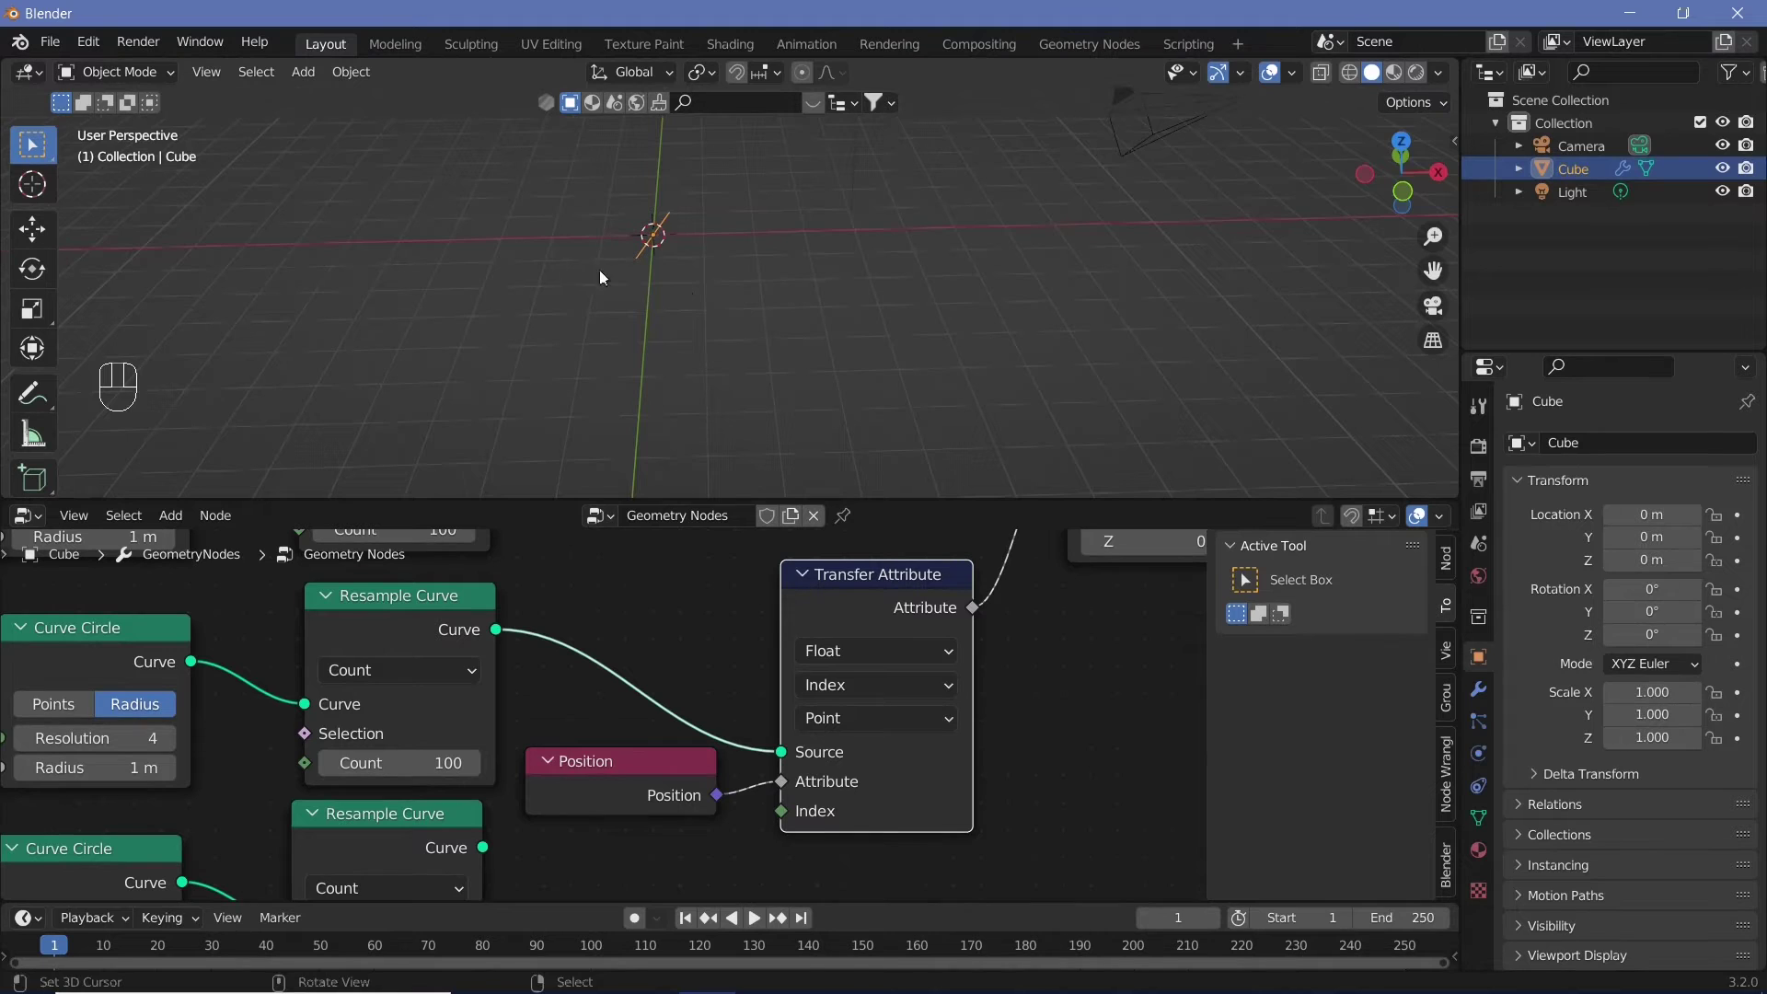
{"action": "middle_click_drag", "start_coordinate": [599, 269], "coordinate": [693, 303]}
{"action": "scroll", "coordinate": [699, 290], "scroll_direction": "up", "scroll_amount": 2}
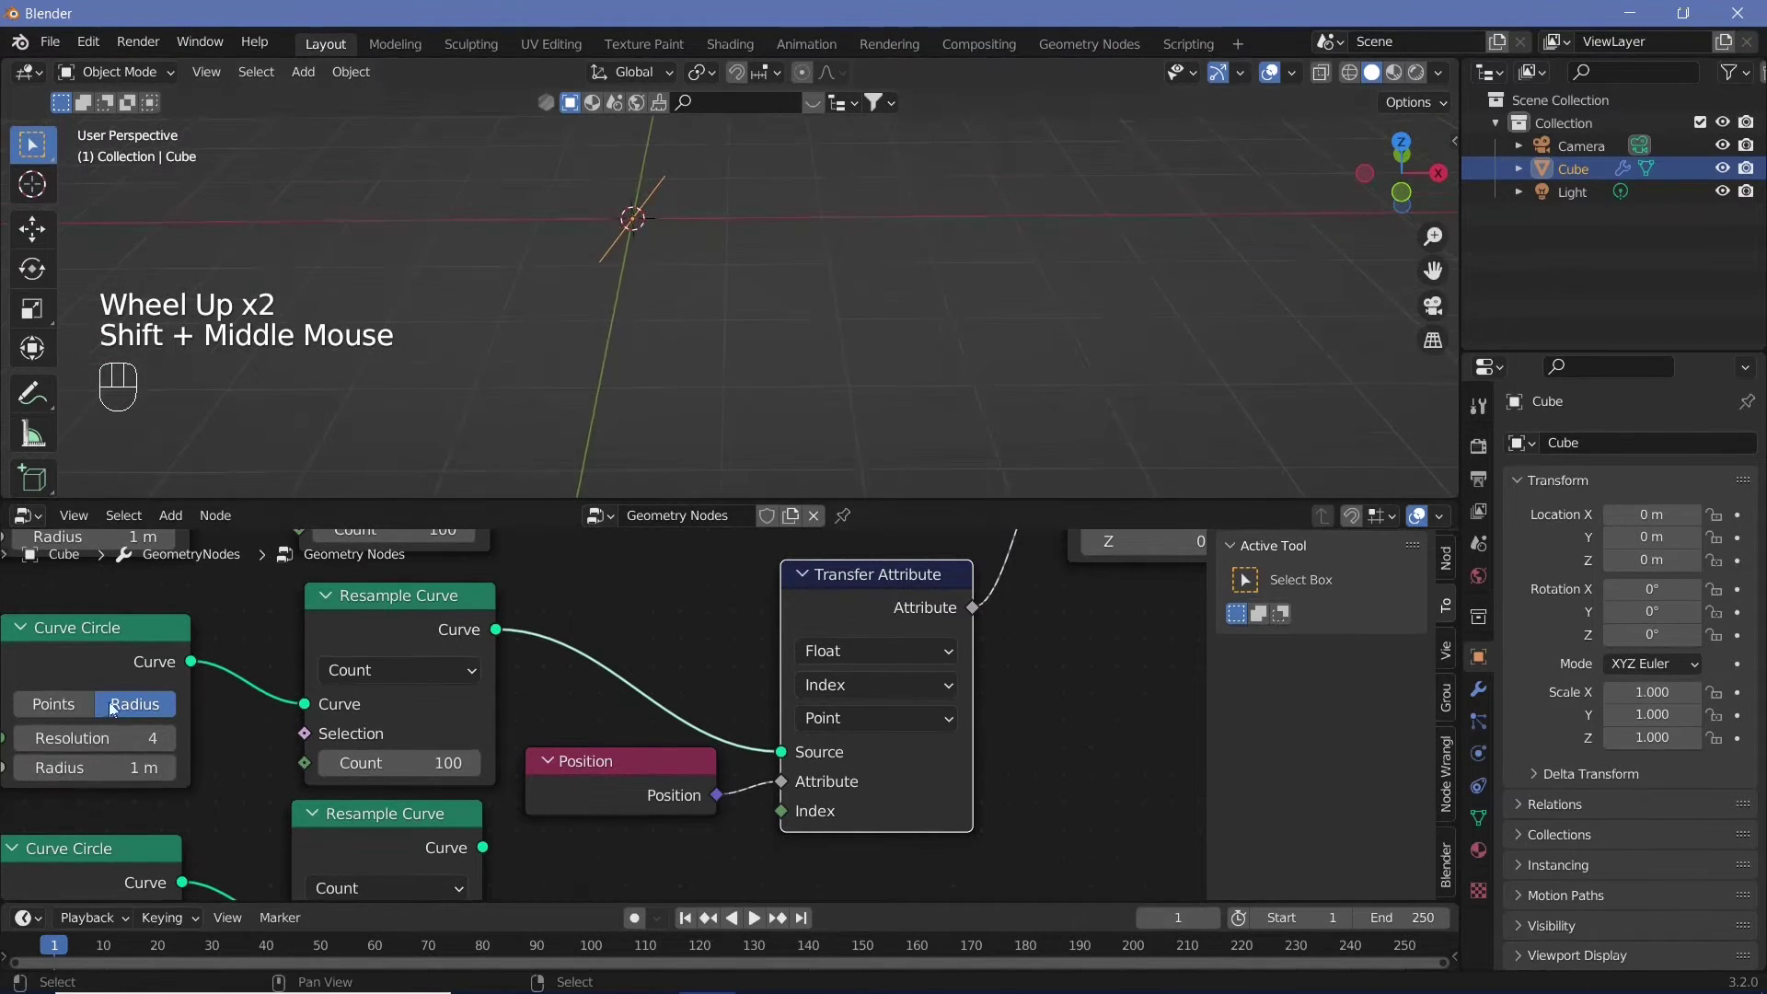
{"action": "left_click", "coordinate": [849, 716]}
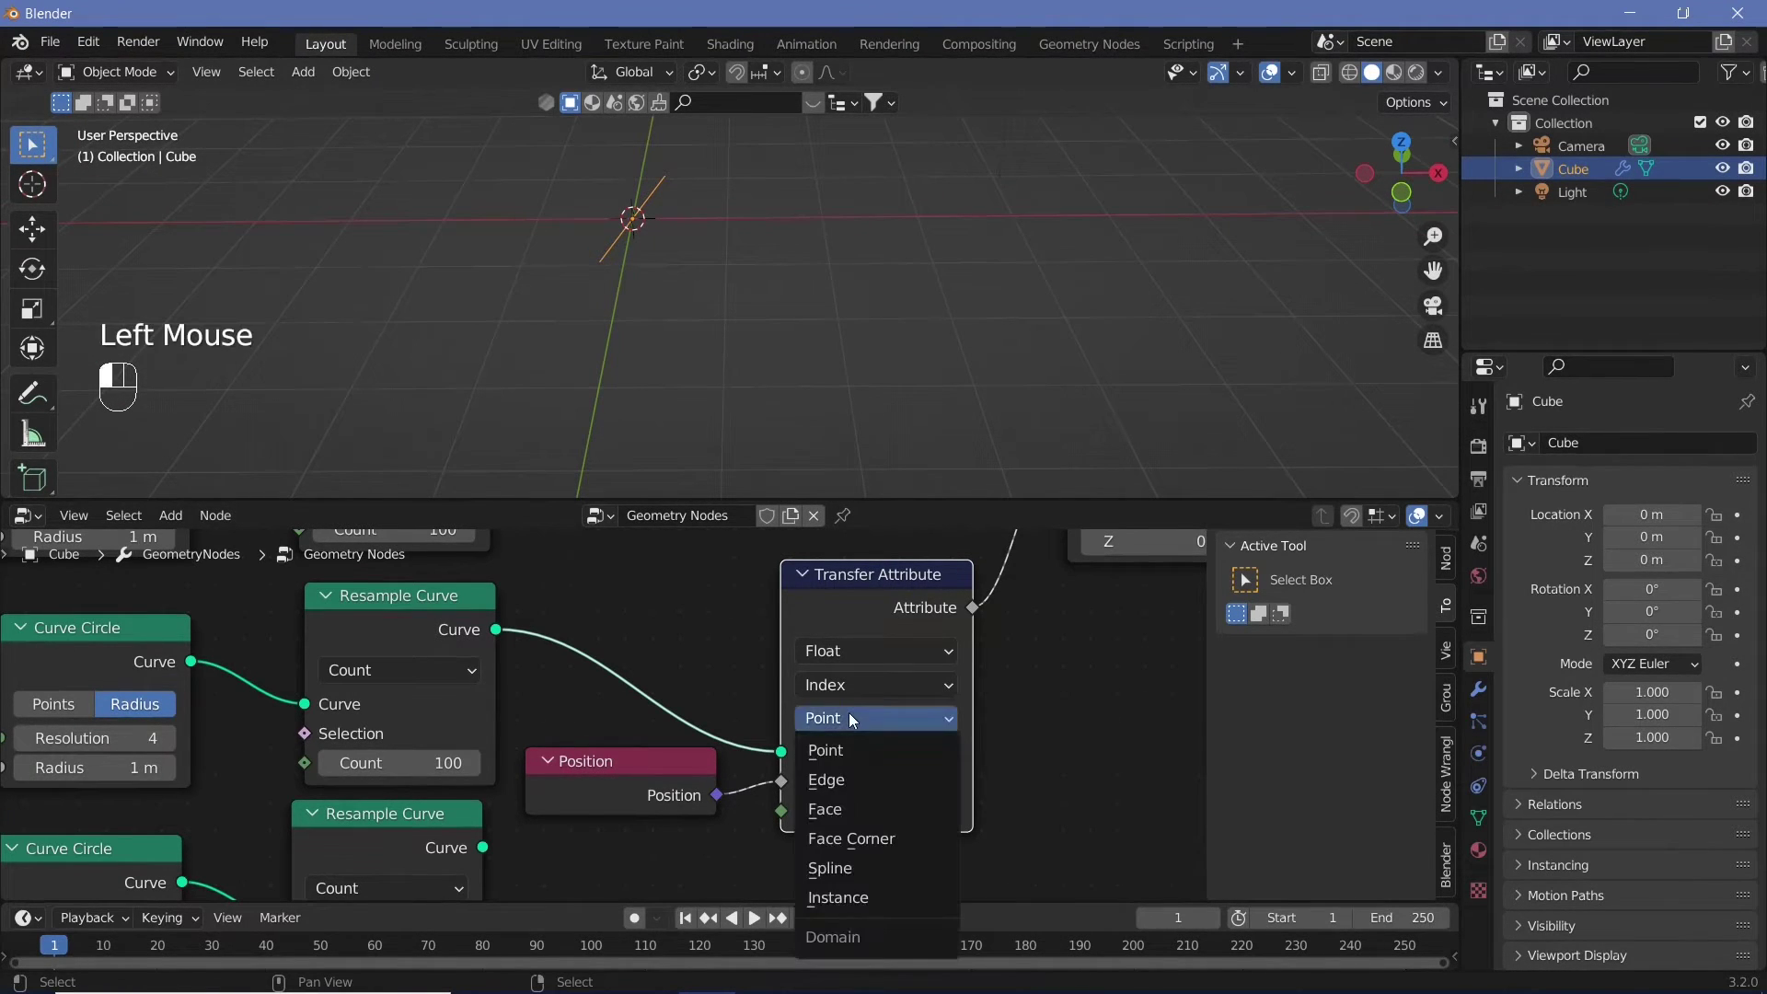
{"action": "left_click", "coordinate": [848, 714]}
{"action": "left_click", "coordinate": [879, 651]}
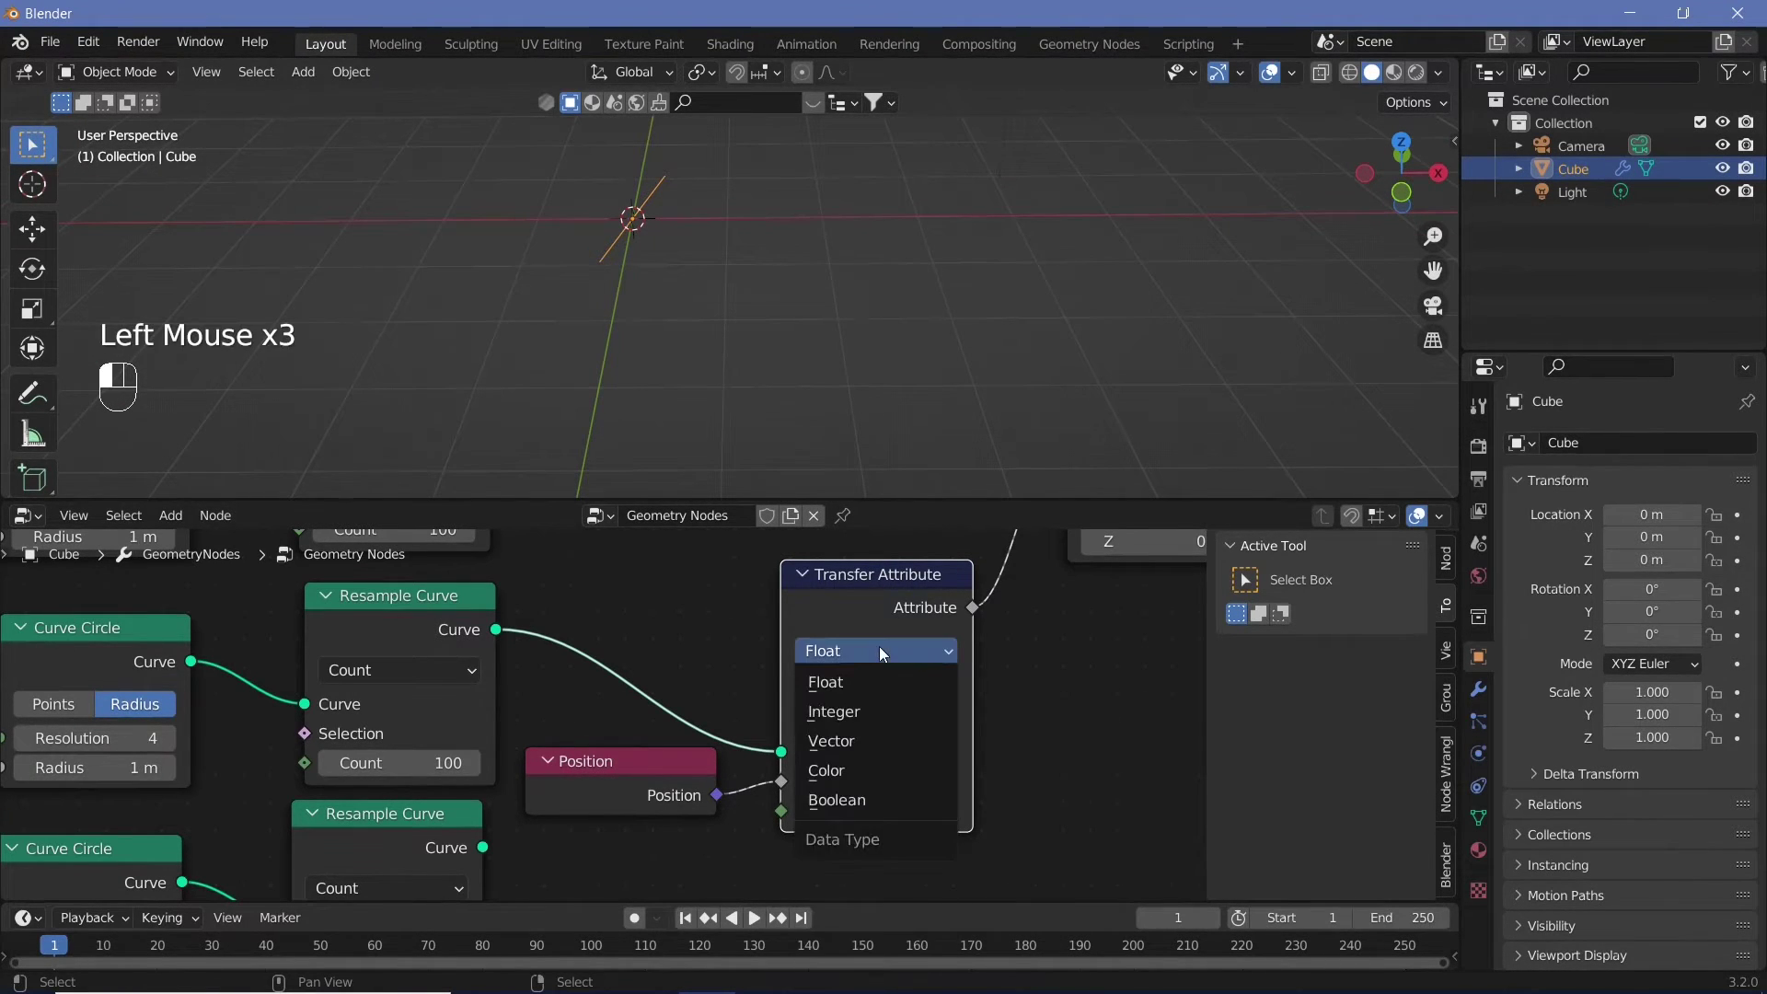
{"action": "left_click", "coordinate": [859, 736]}
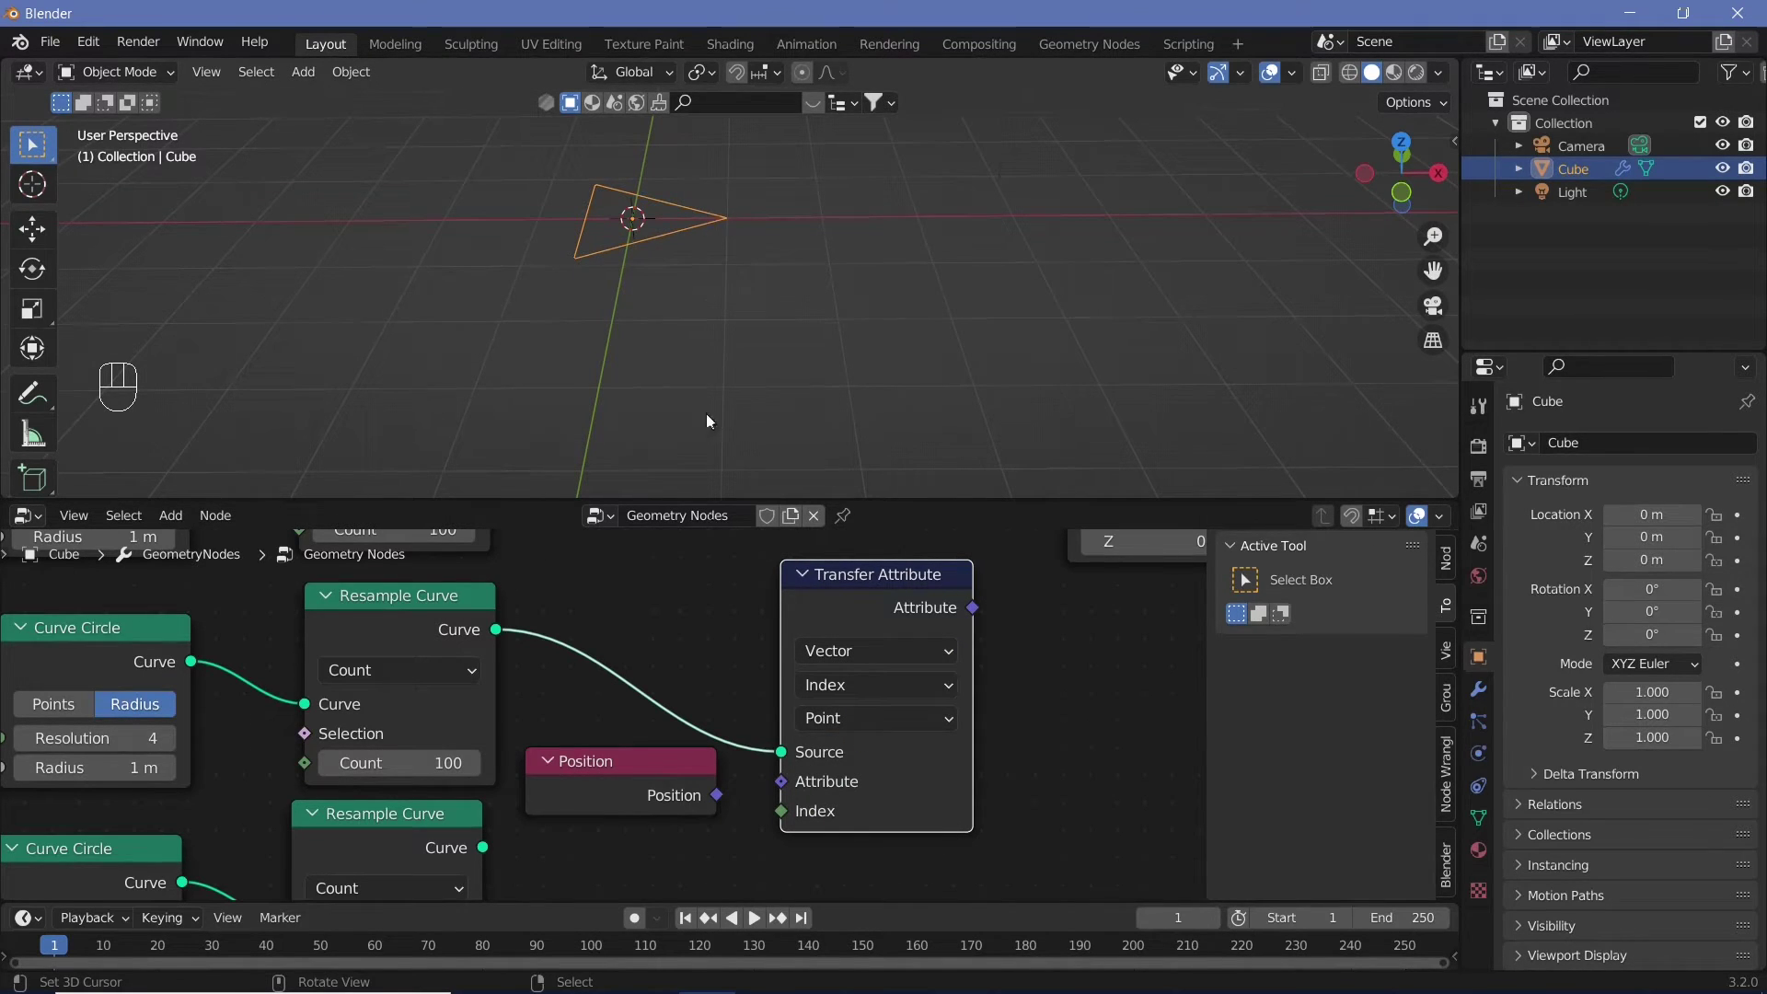
Reconnect Position to Attribute and the transferred value to Set Position's Position input
{"action": "scroll", "coordinate": [871, 658], "scroll_direction": "down", "scroll_amount": 4}
{"action": "middle_click_drag", "start_coordinate": [870, 659], "coordinate": [865, 685]}
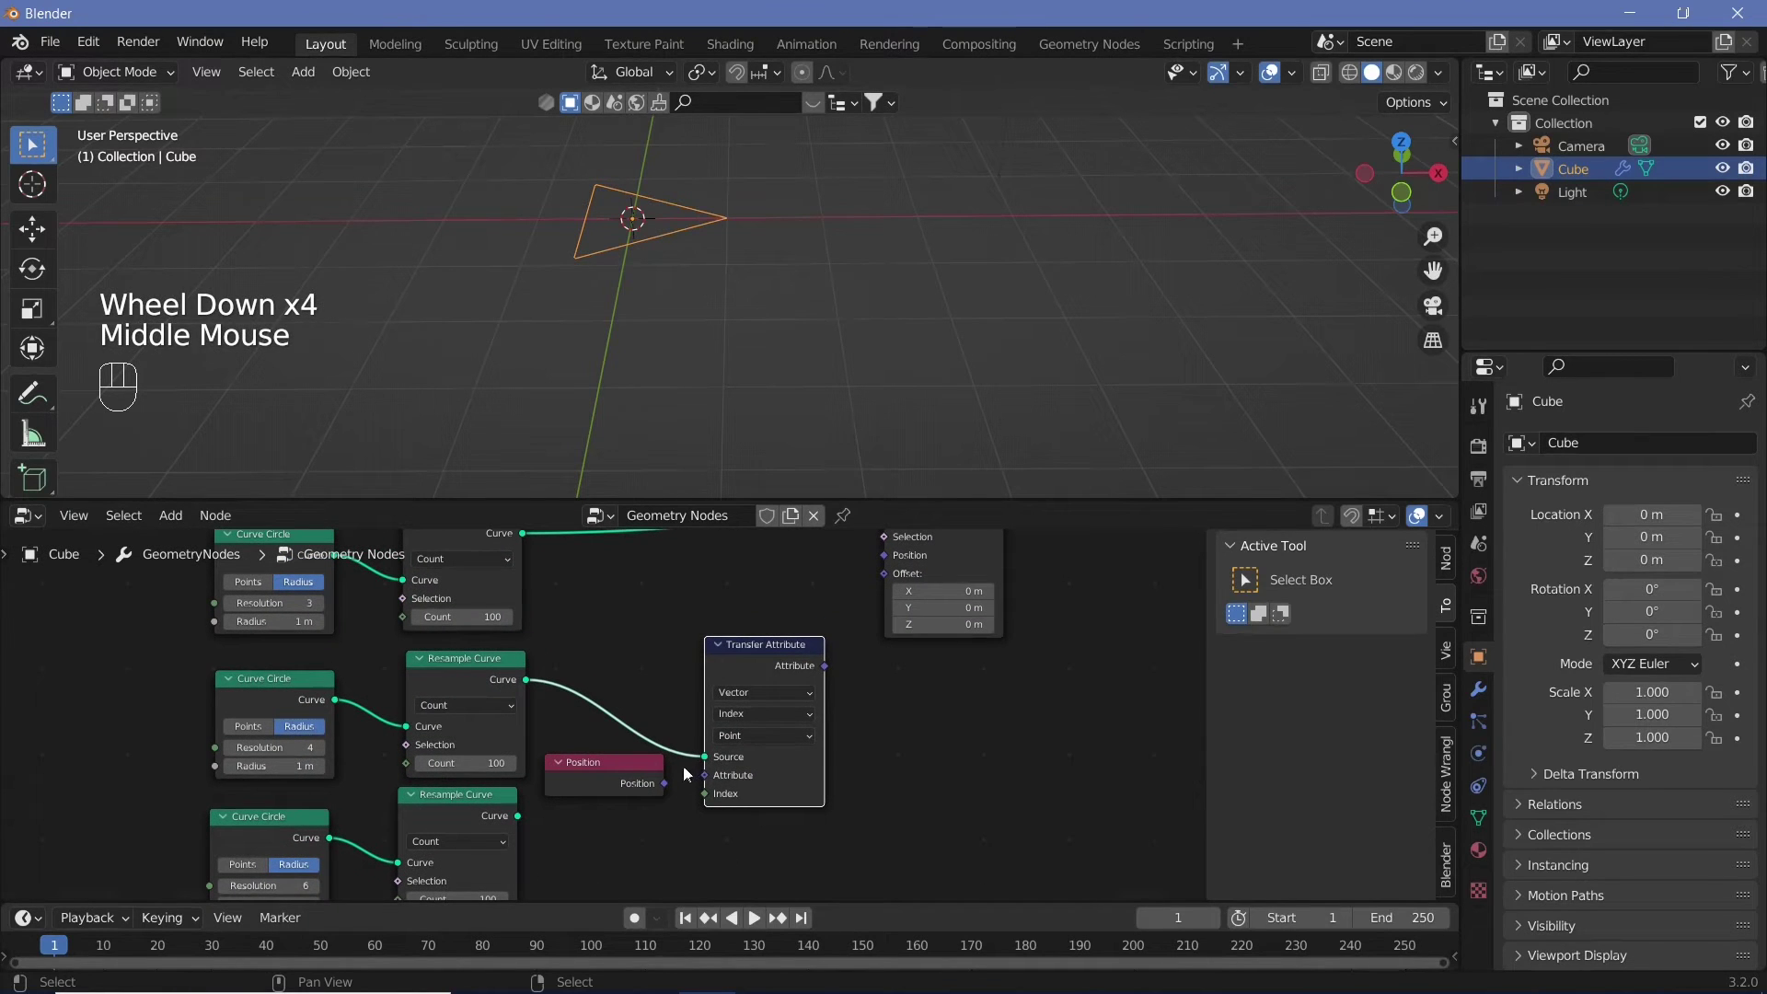
{"action": "left_click_drag", "start_coordinate": [662, 784], "coordinate": [704, 773]}
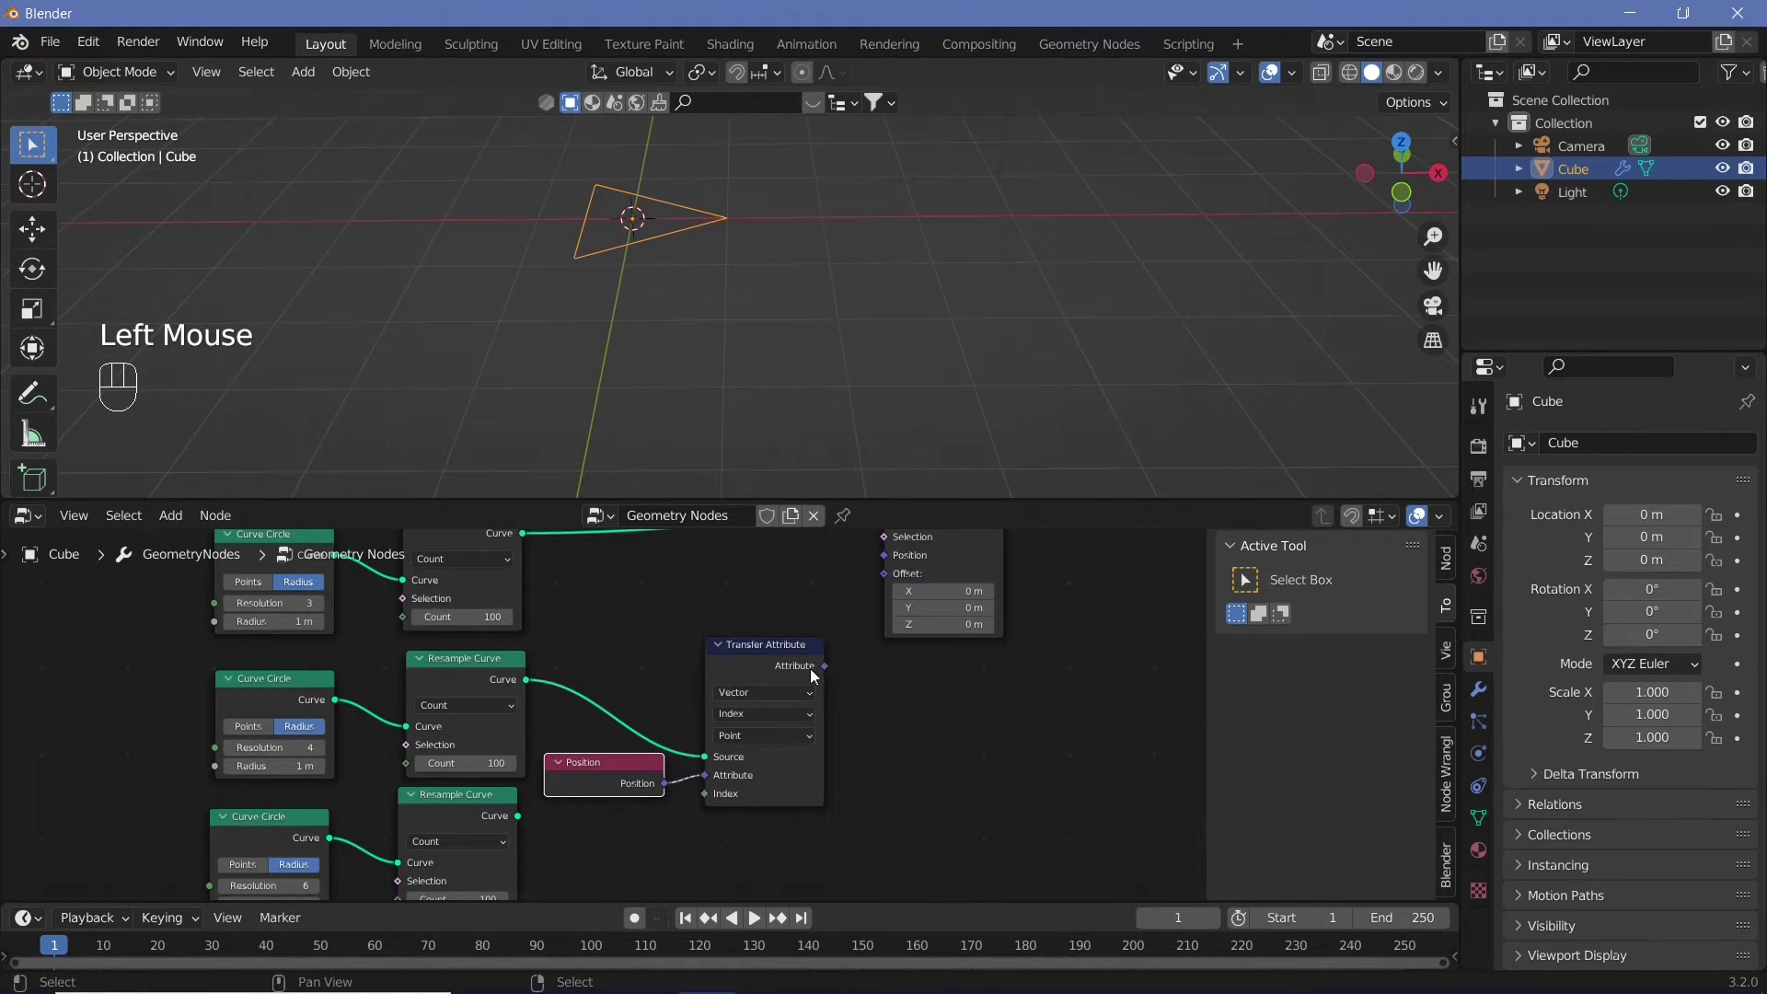
{"action": "left_click_drag", "start_coordinate": [826, 665], "coordinate": [882, 656]}
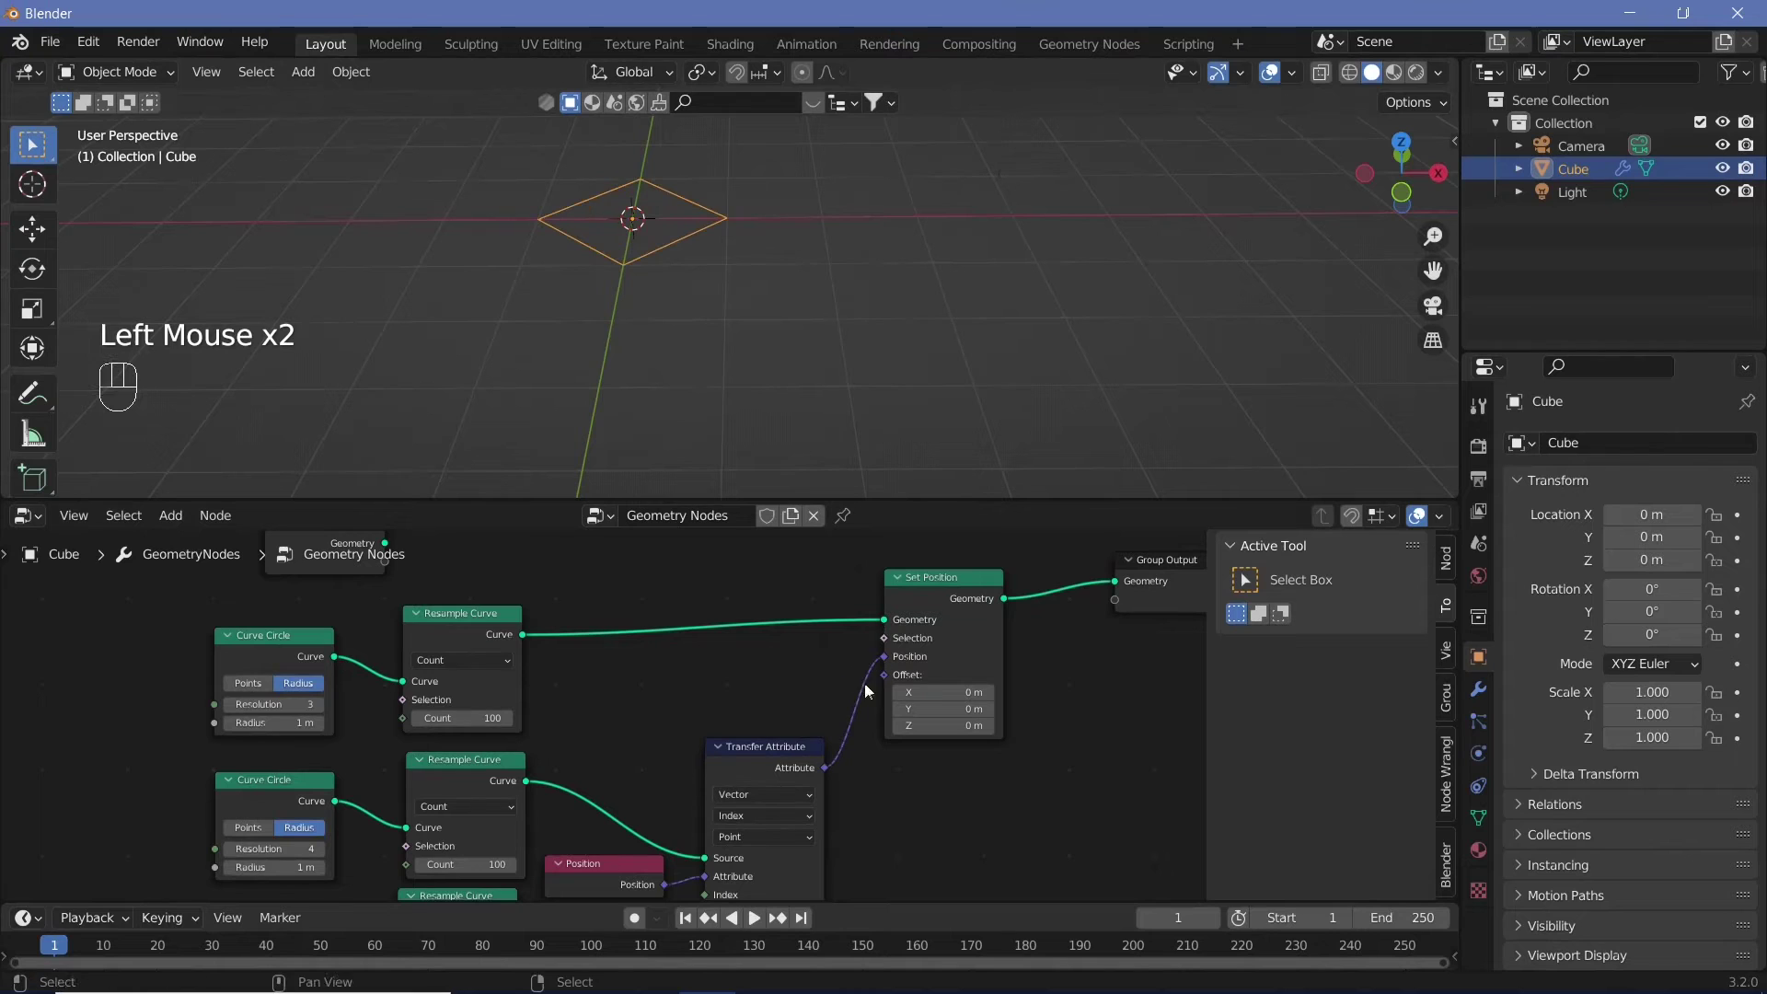
{"action": "middle_click_drag", "start_coordinate": [479, 665], "coordinate": [598, 532]}
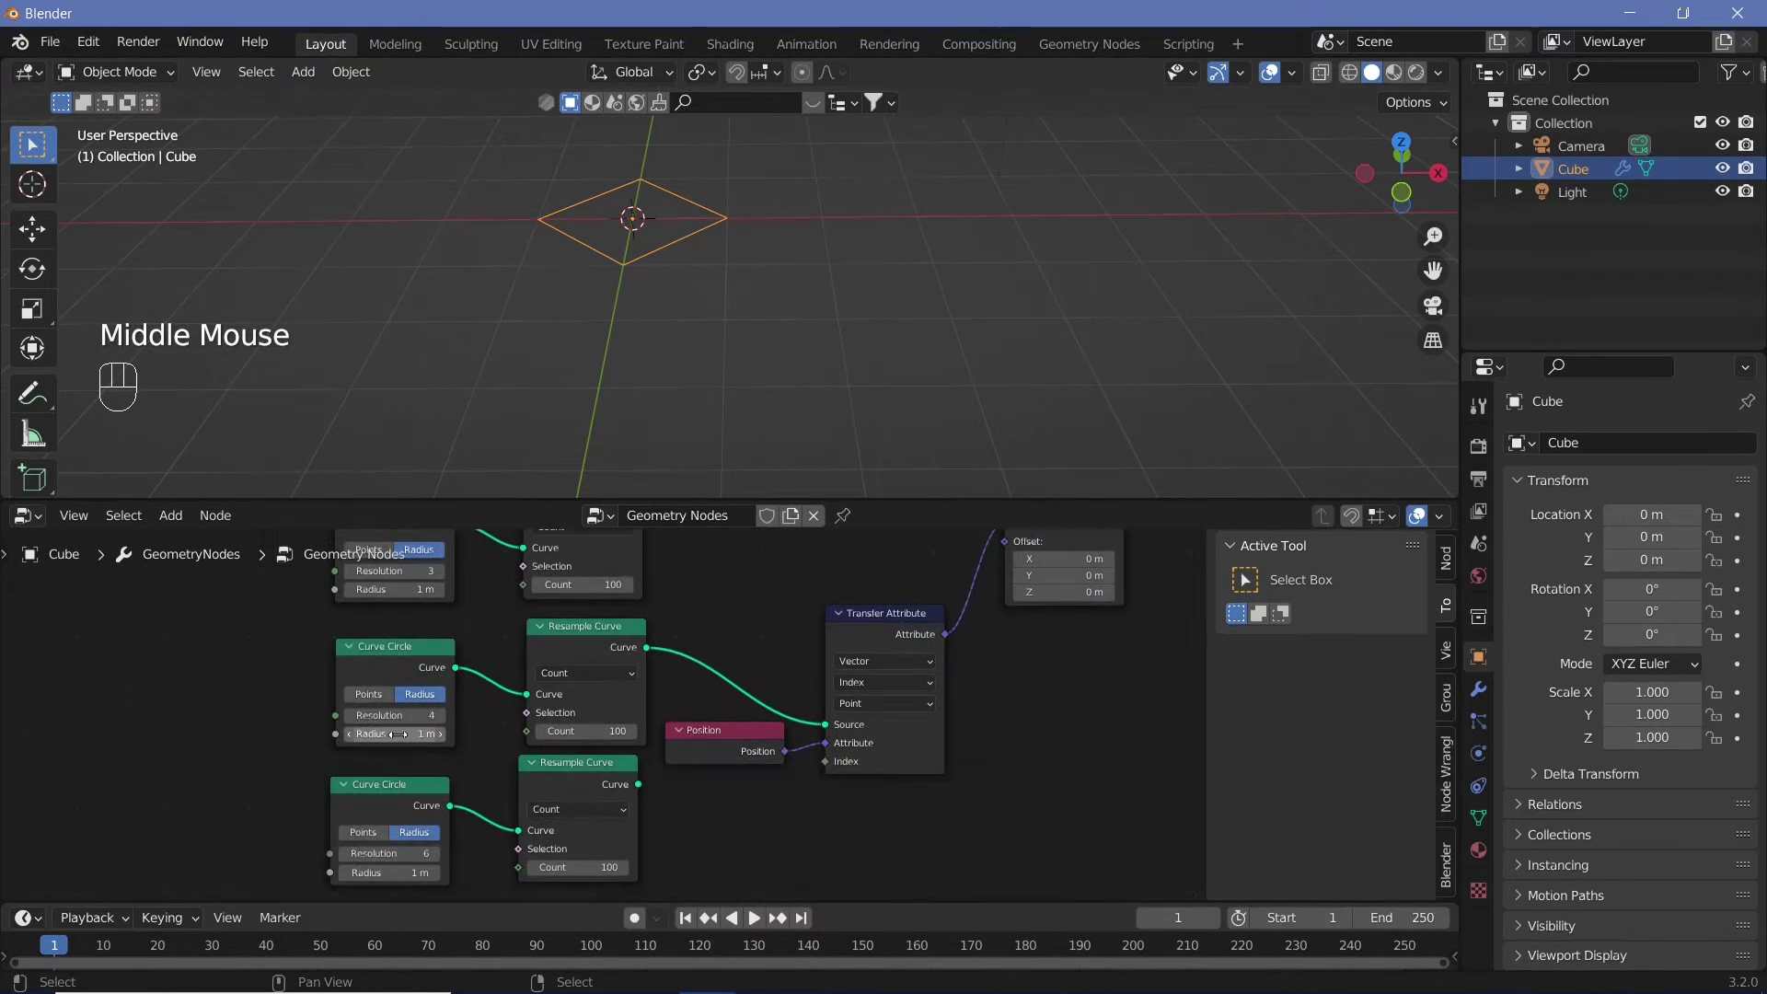
{"action": "middle_click_drag", "start_coordinate": [945, 729], "coordinate": [858, 817]}
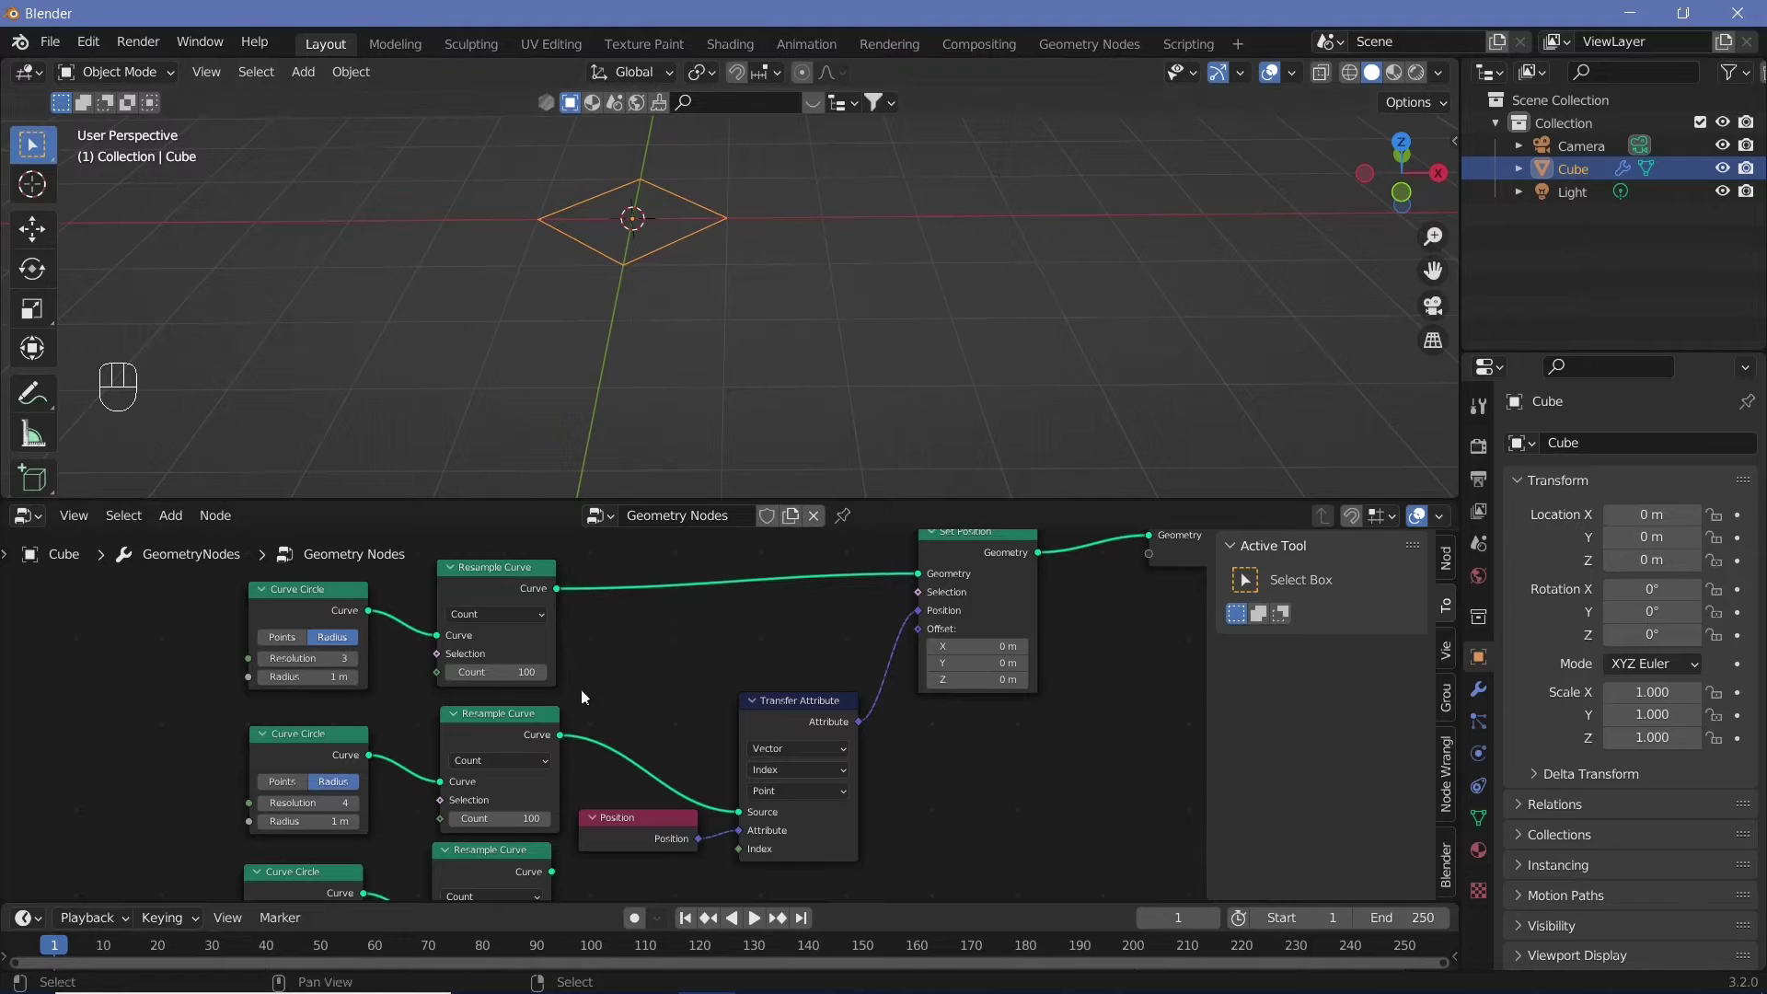
{"action": "left_click", "coordinate": [488, 576]}
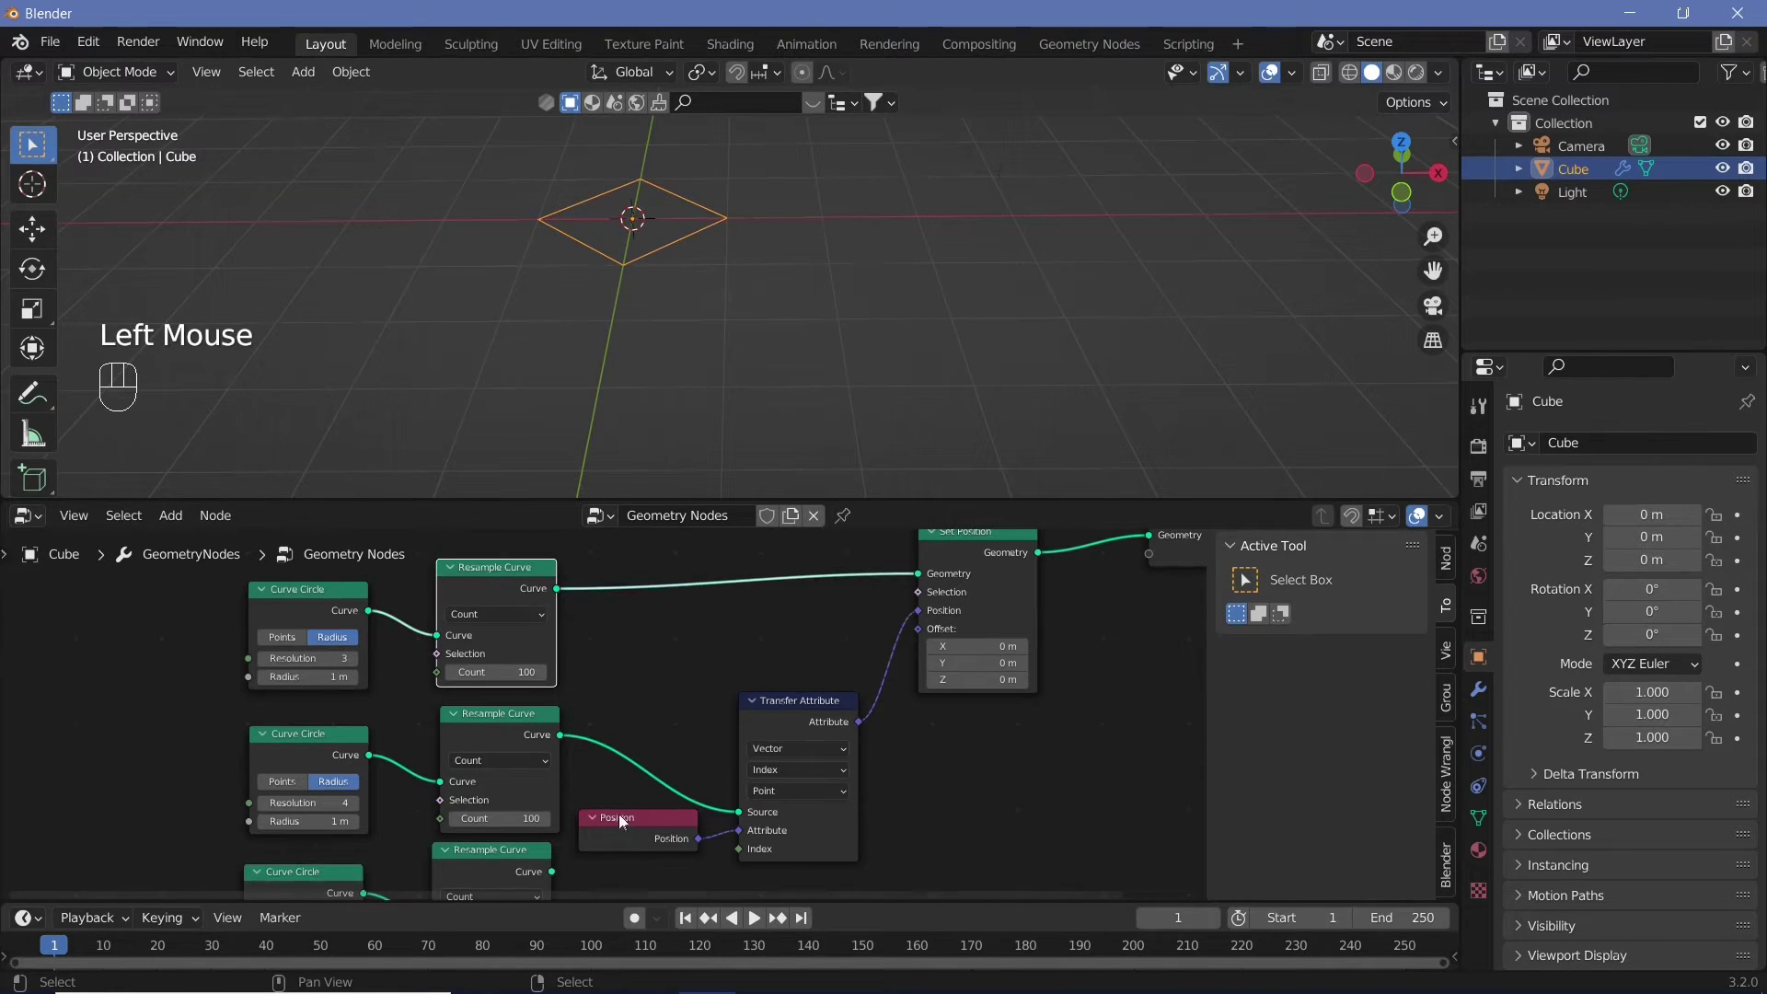
{"action": "left_click", "coordinate": [627, 827]}
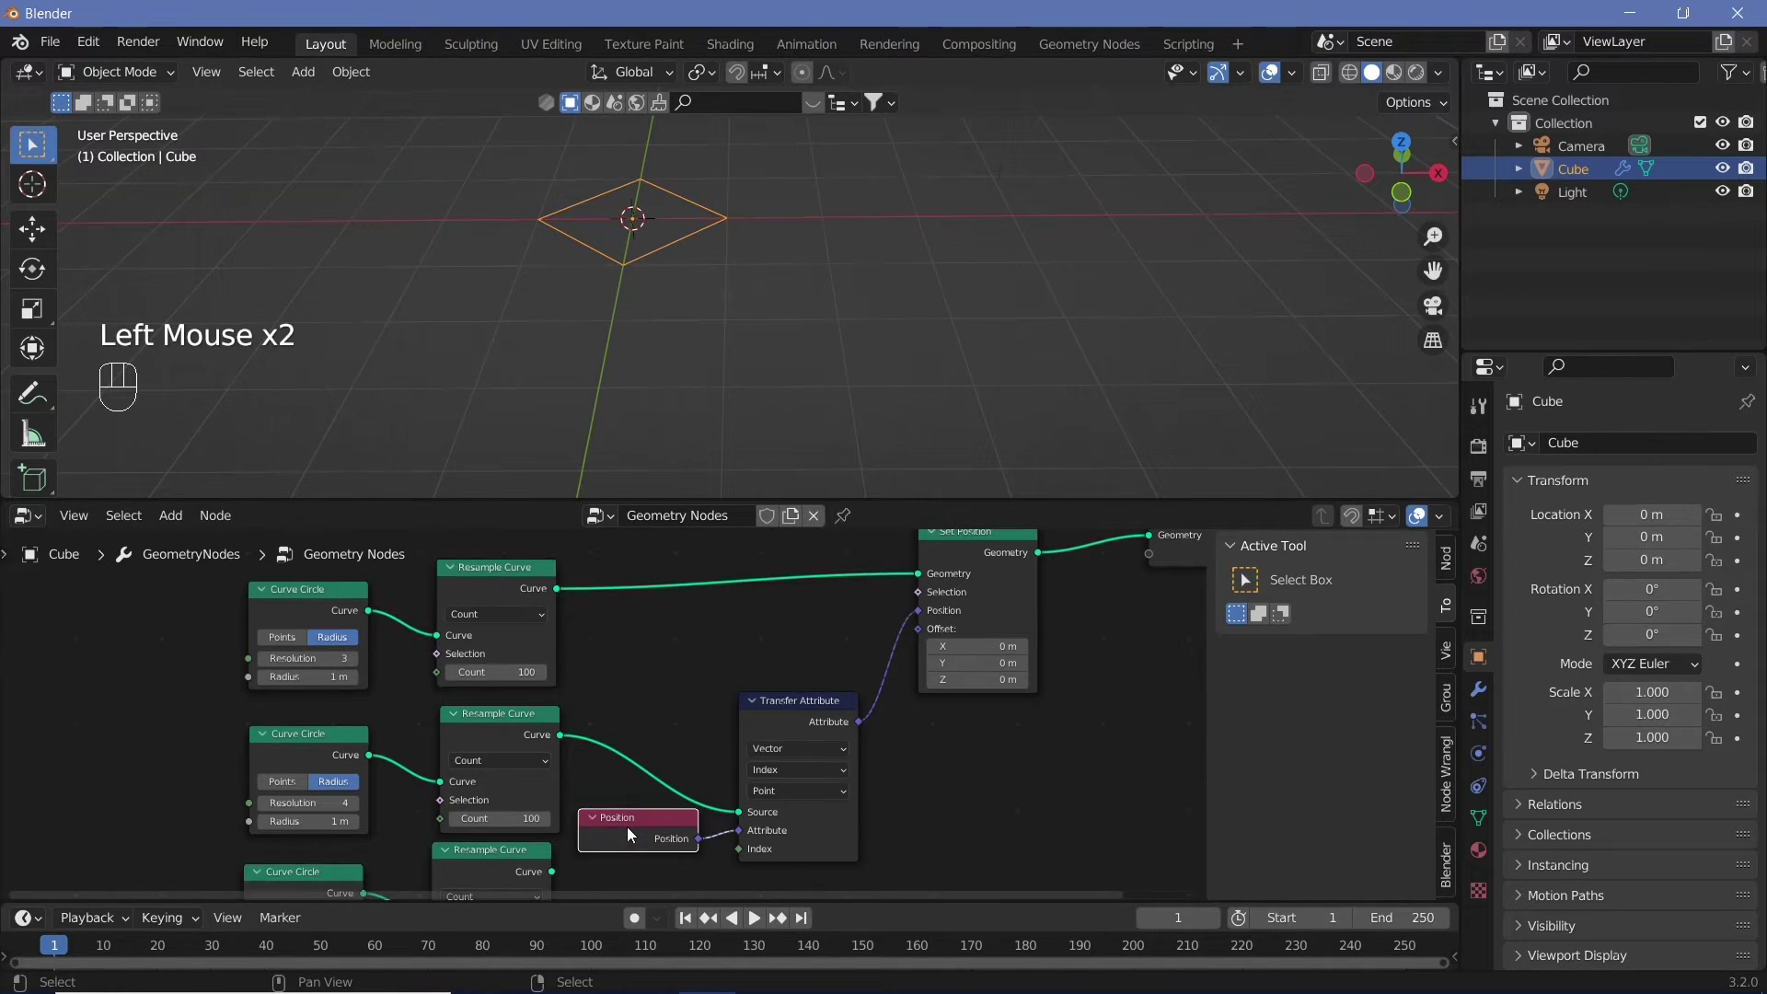
{"action": "left_click", "coordinate": [785, 714]}
{"action": "left_click", "coordinate": [487, 580]}
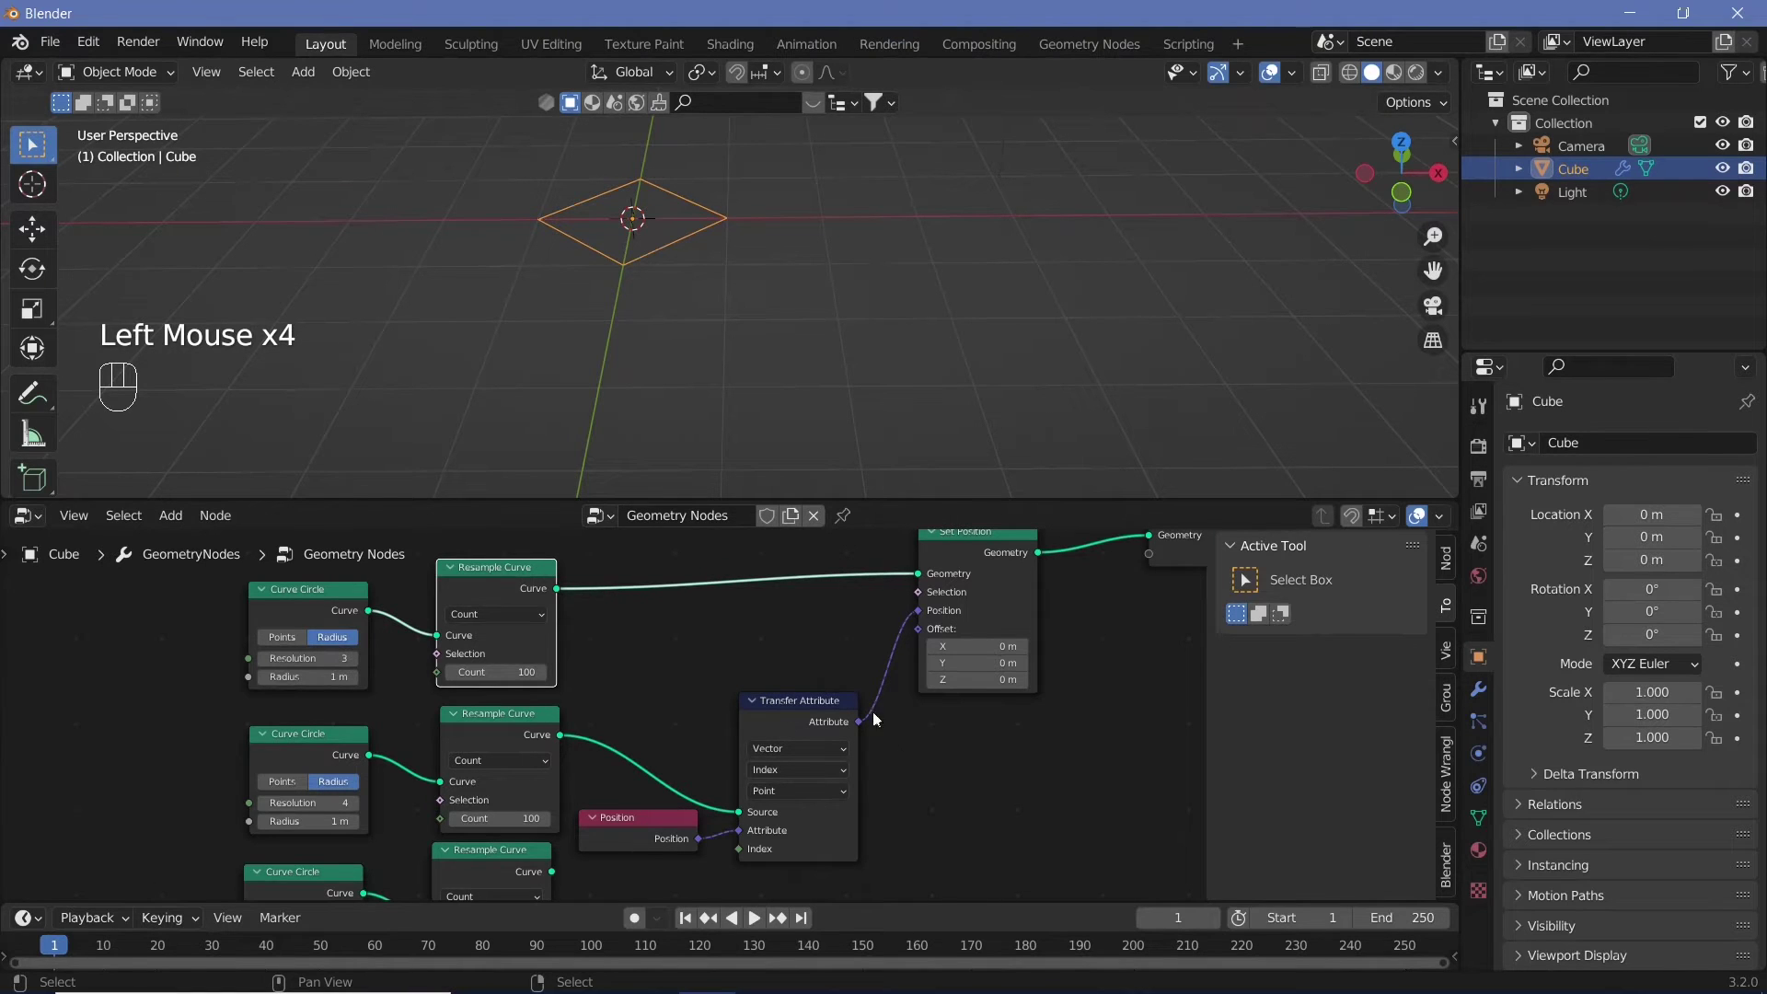
Move the Set Position and Group Output nodes right and the Position node far left for room
{"action": "scroll", "coordinate": [975, 740], "scroll_direction": "down", "scroll_amount": 2}
{"action": "left_click_drag", "start_coordinate": [839, 549], "coordinate": [1067, 657]}
{"action": "left_click_drag", "start_coordinate": [881, 601], "coordinate": [1310, 587]}
{"action": "middle_click_drag", "start_coordinate": [503, 784], "coordinate": [560, 771]}
{"action": "left_click", "coordinate": [556, 779], "text": "shift"}
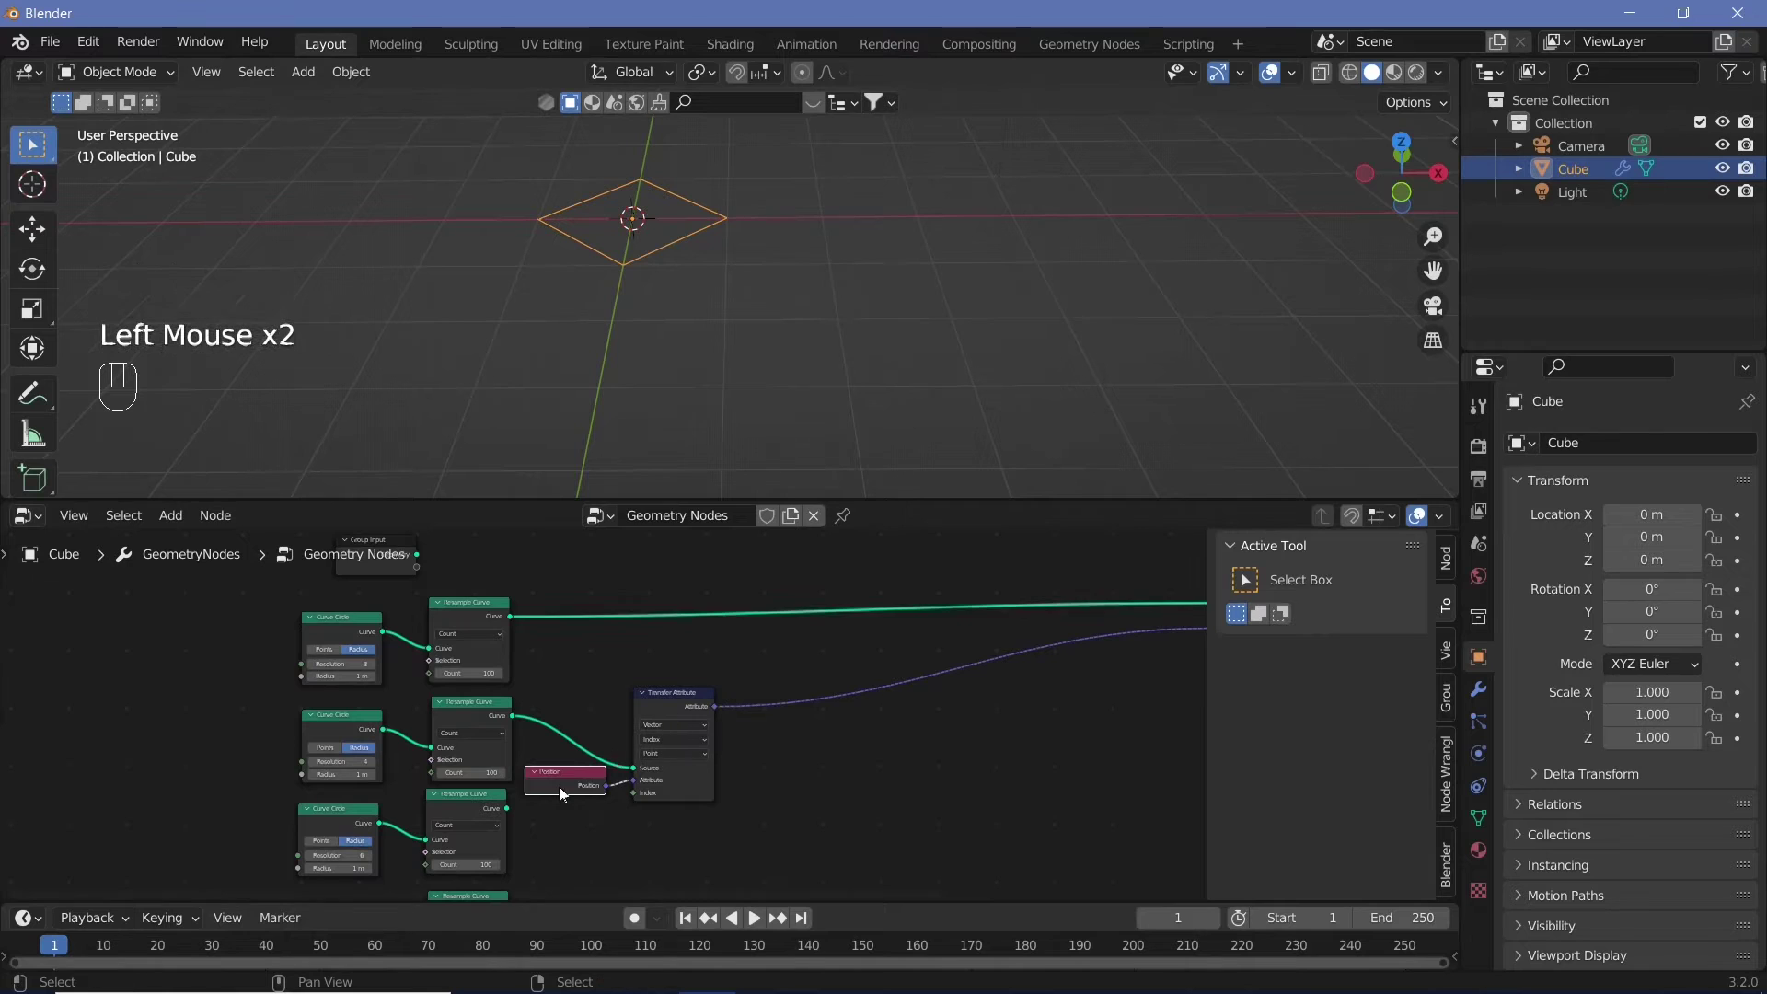
{"action": "left_click_drag", "start_coordinate": [562, 793], "coordinate": [132, 834]}
Duplicate the Transfer Attribute node onto the Resample Curve link and route Resample Curve to Set Position's Geometry
{"action": "left_click", "coordinate": [683, 699]}
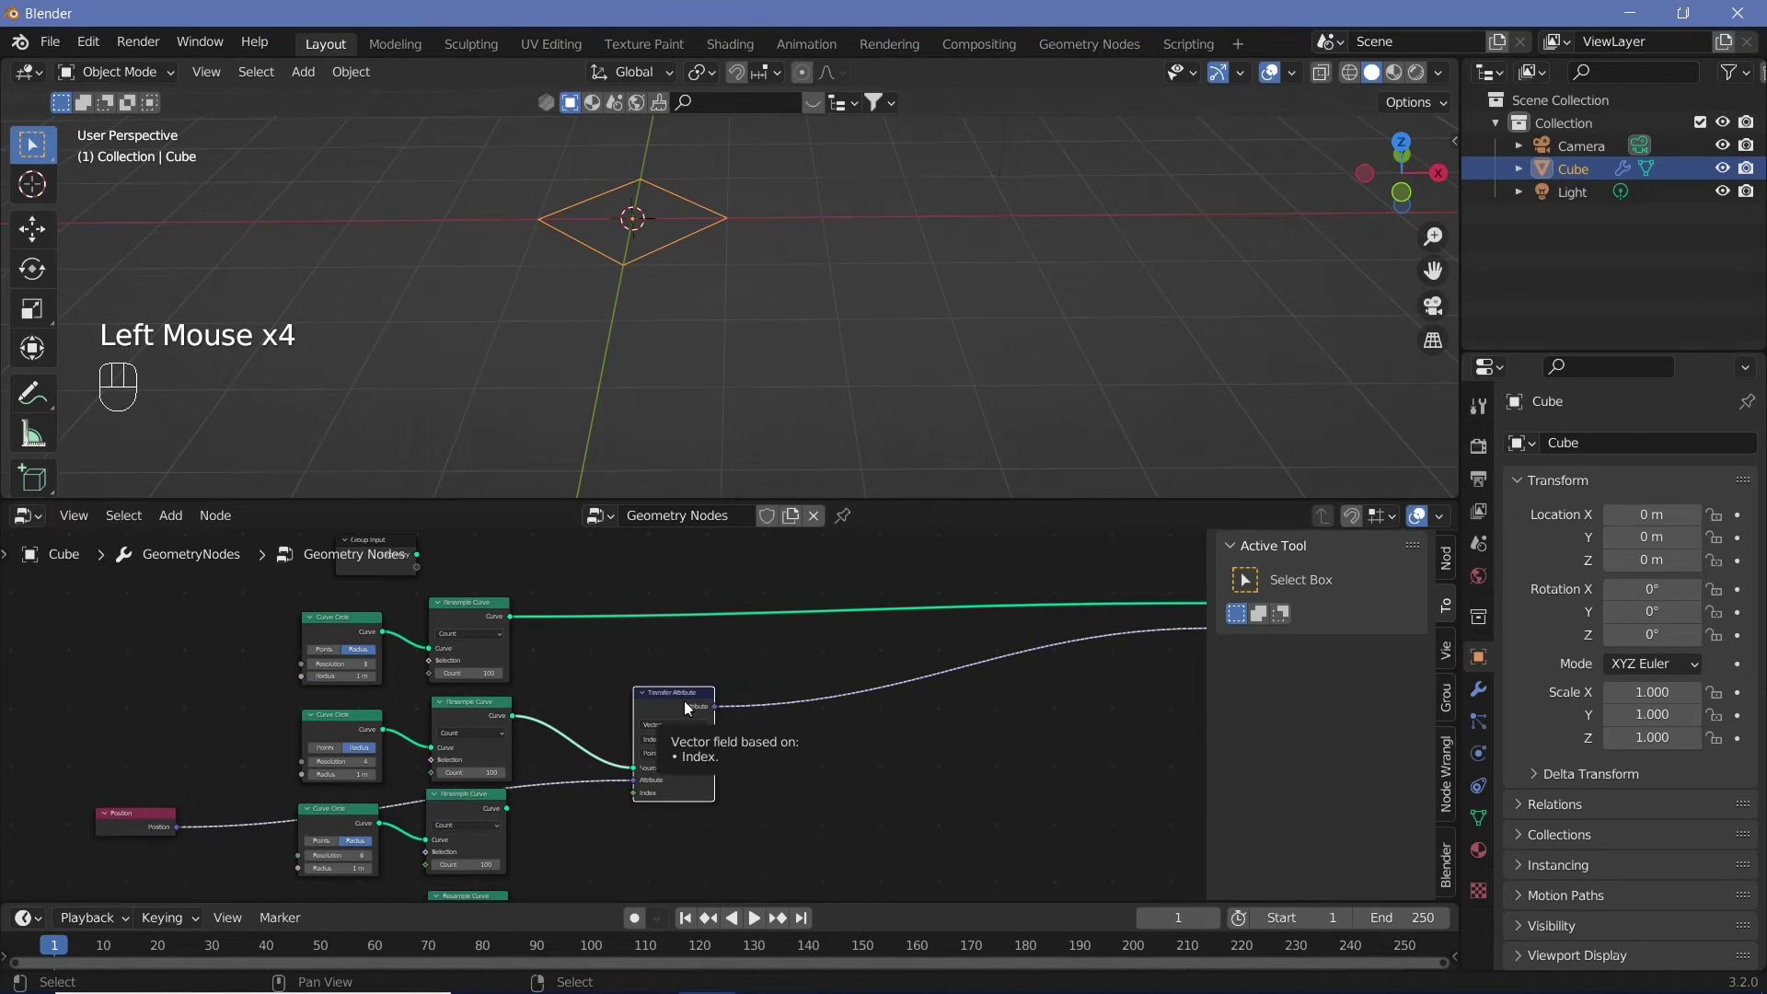
{"action": "key", "text": "shift+d"}
{"action": "left_click", "coordinate": [683, 676]}
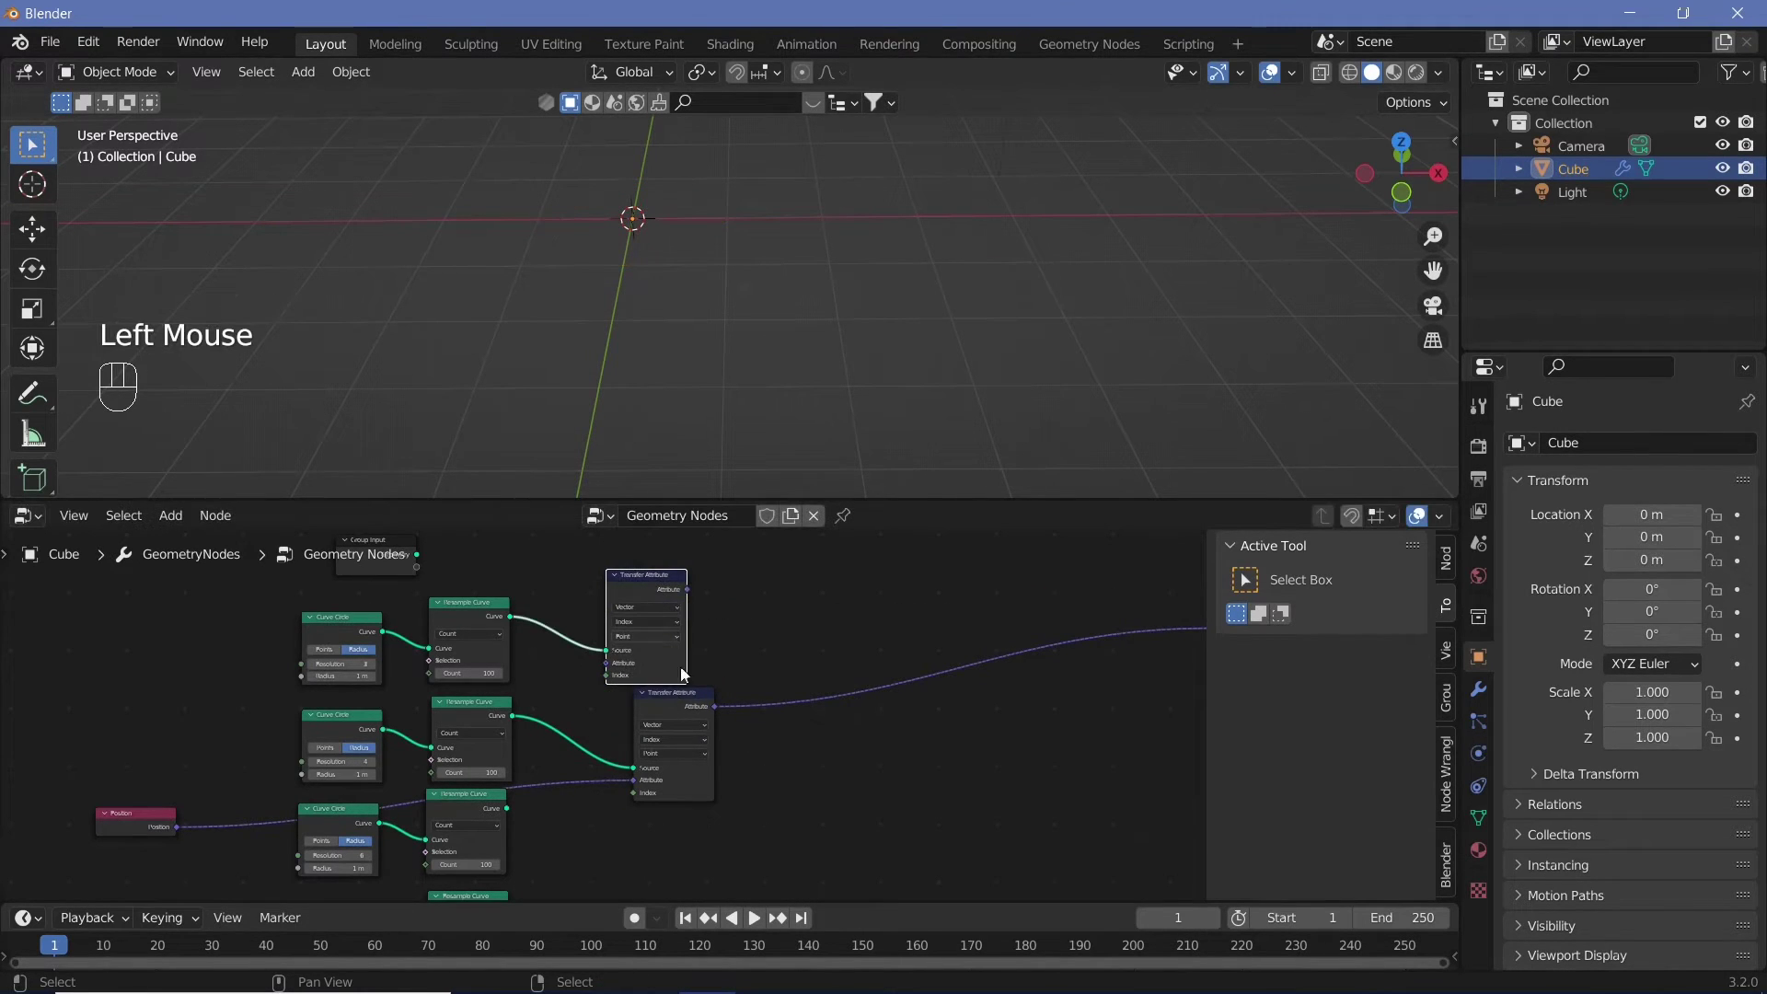
{"action": "left_click_drag", "start_coordinate": [694, 706], "coordinate": [714, 739]}
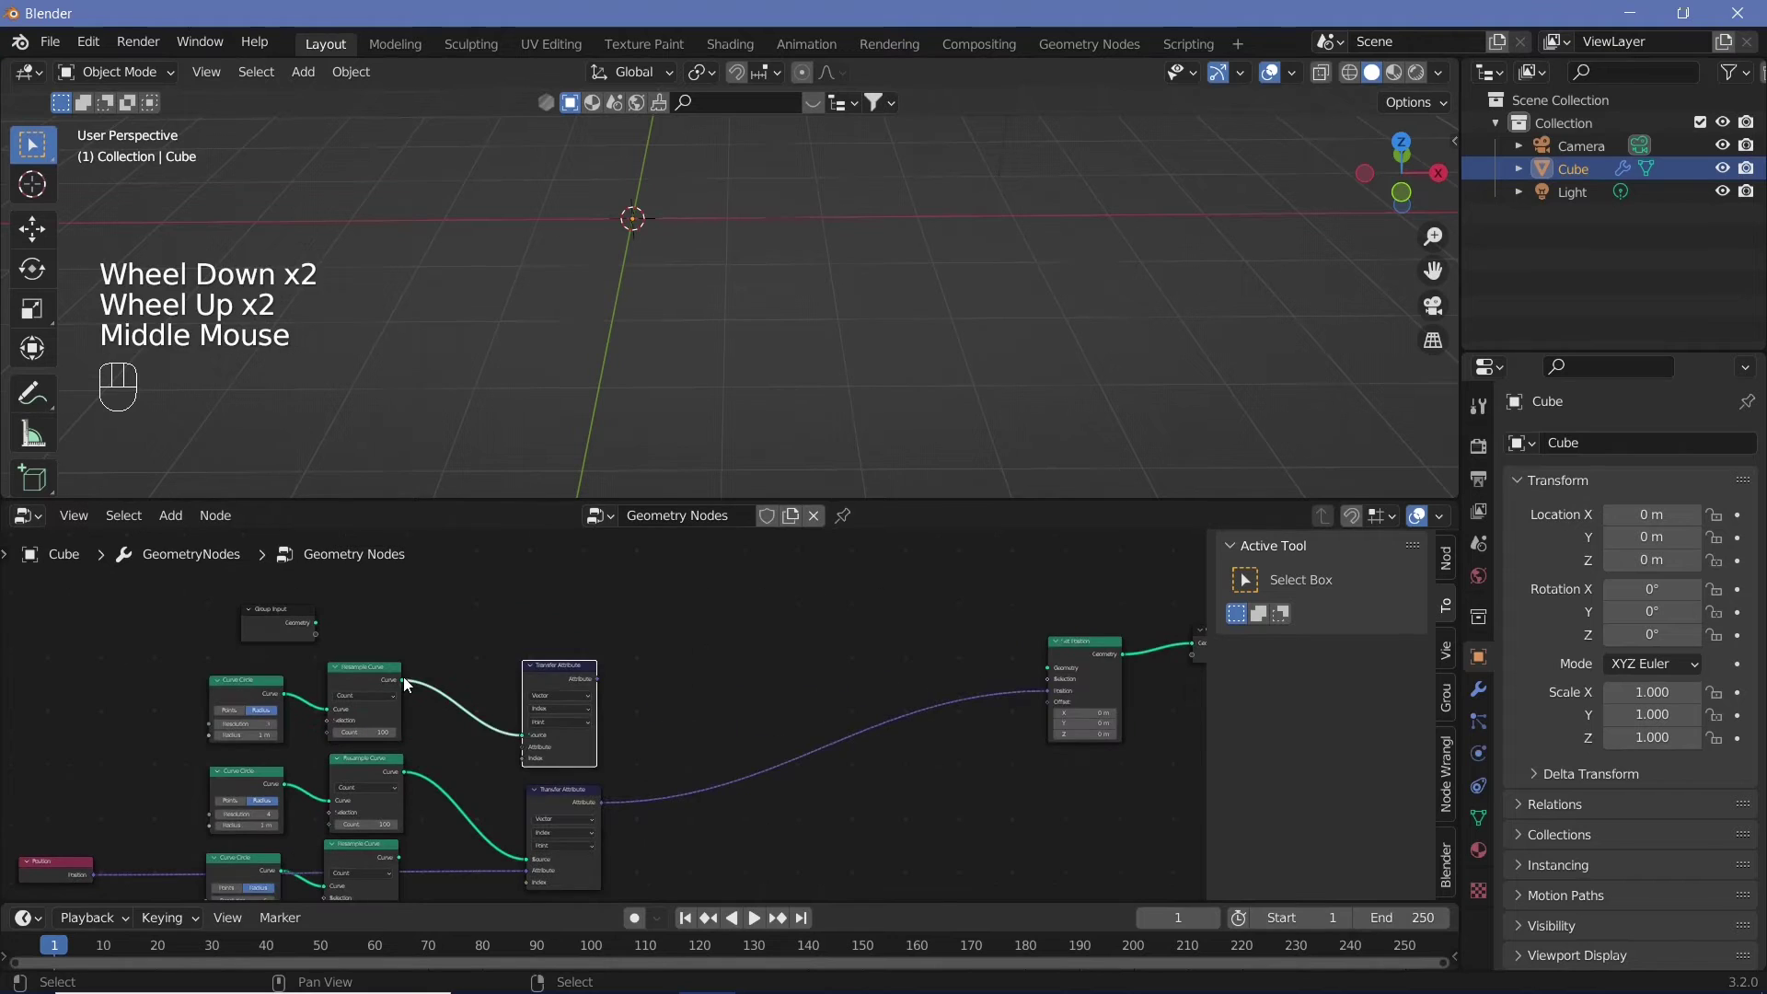
{"action": "left_click_drag", "start_coordinate": [402, 681], "coordinate": [1053, 666]}
Position the upper Transfer Attribute node and feed Position into its Attribute input
{"action": "scroll", "coordinate": [603, 740], "scroll_direction": "up", "scroll_amount": 1}
{"action": "middle_click_drag", "start_coordinate": [606, 745], "coordinate": [806, 679]}
{"action": "scroll", "coordinate": [806, 679], "scroll_direction": "up", "scroll_amount": 2}
{"action": "left_click_drag", "start_coordinate": [754, 579], "coordinate": [761, 594]}
{"action": "left_click_drag", "start_coordinate": [154, 843], "coordinate": [703, 697]}
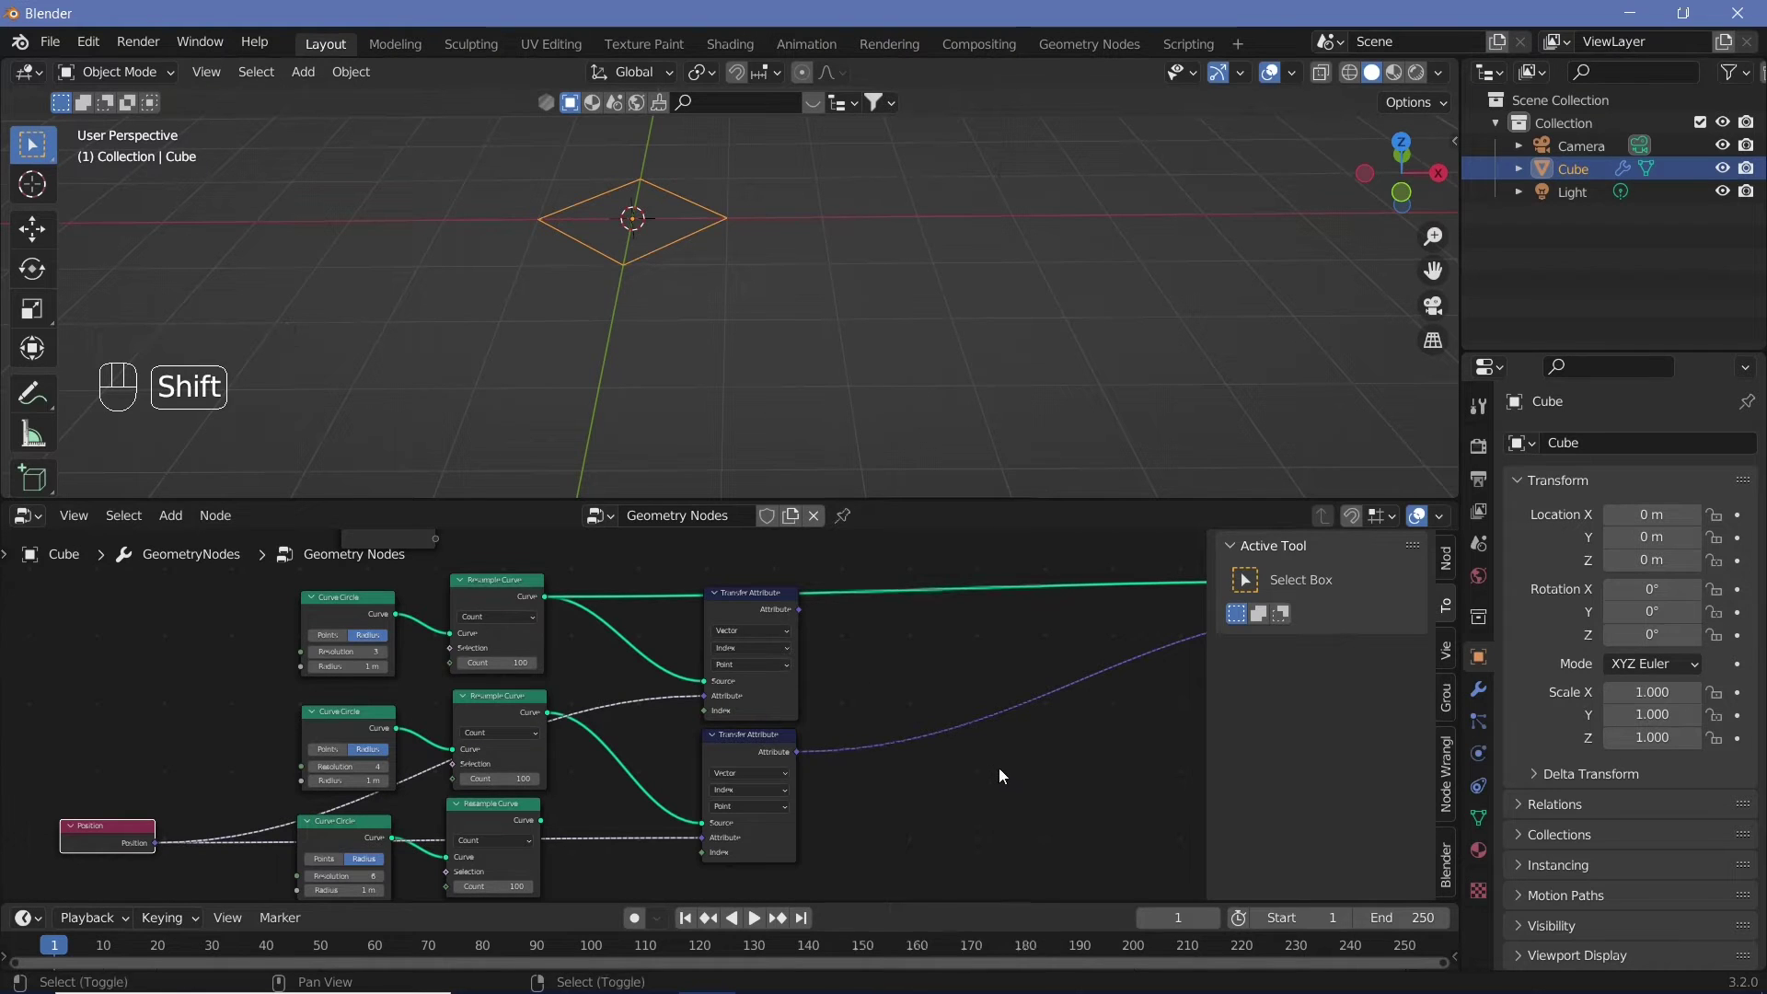
Add a MixRGB node, found by searching 'mix', onto the link feeding the positions
{"action": "key", "text": "shift+a"}
{"action": "left_click", "coordinate": [929, 526]}
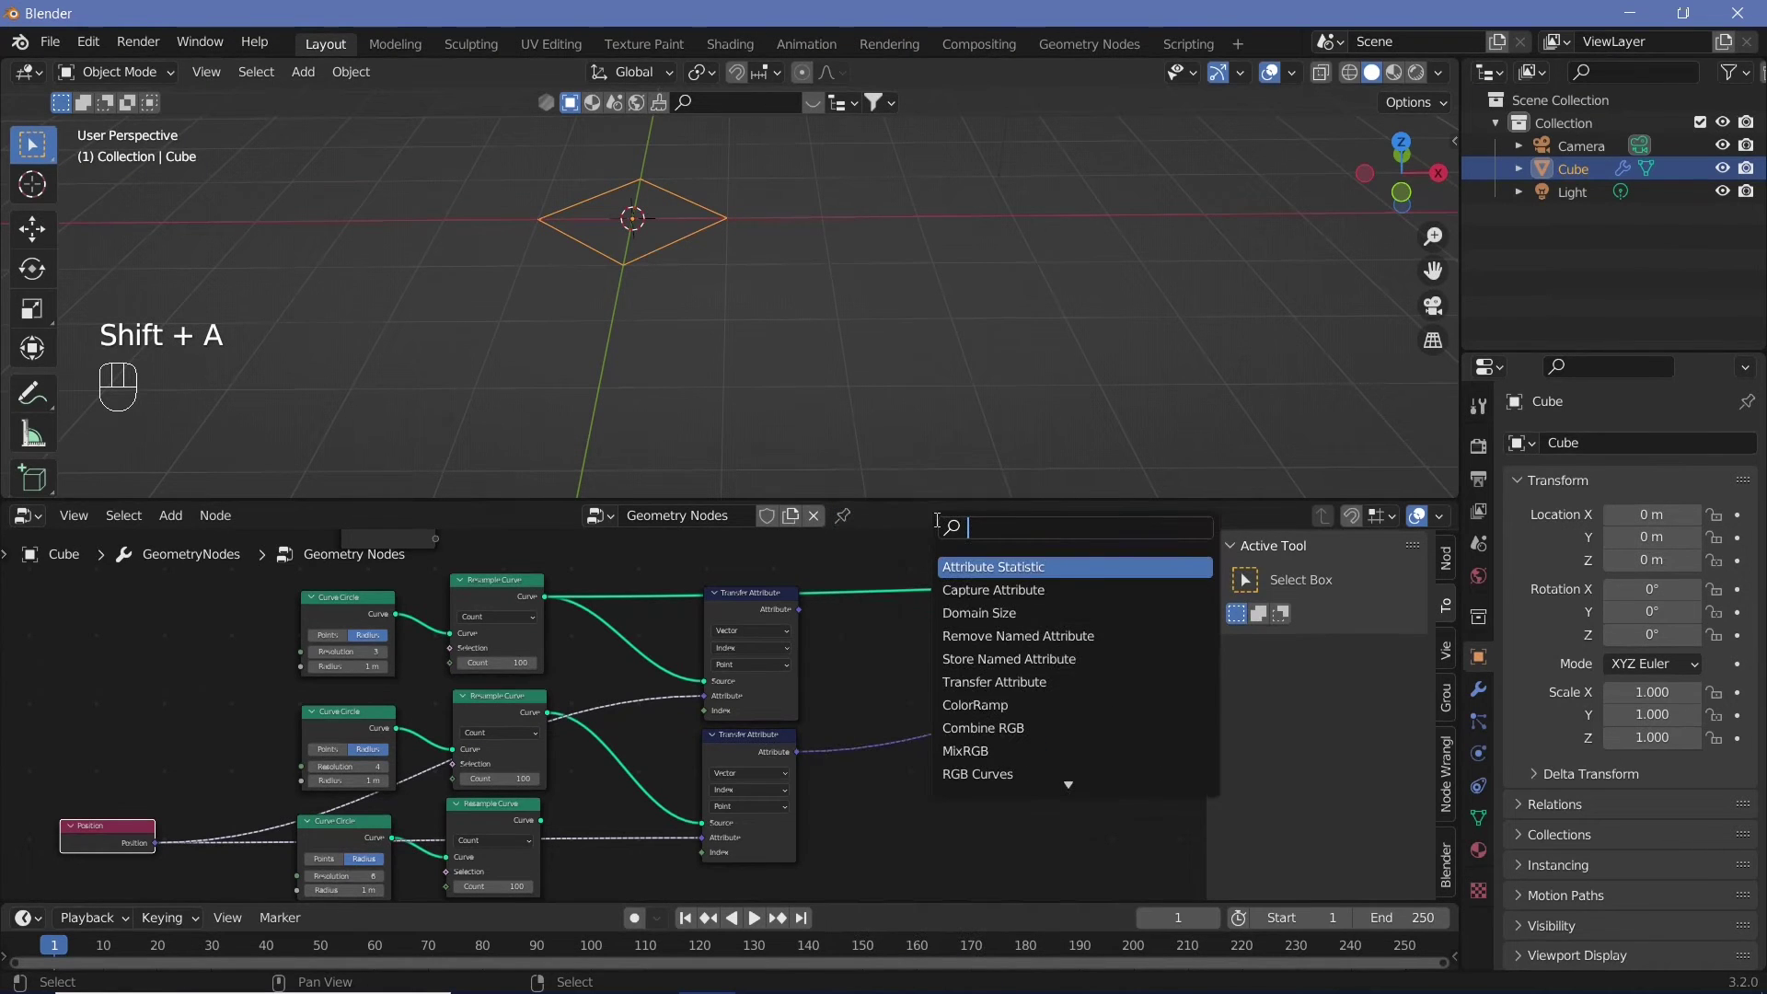
{"action": "type", "text": "mix"}
{"action": "left_click", "coordinate": [969, 566]}
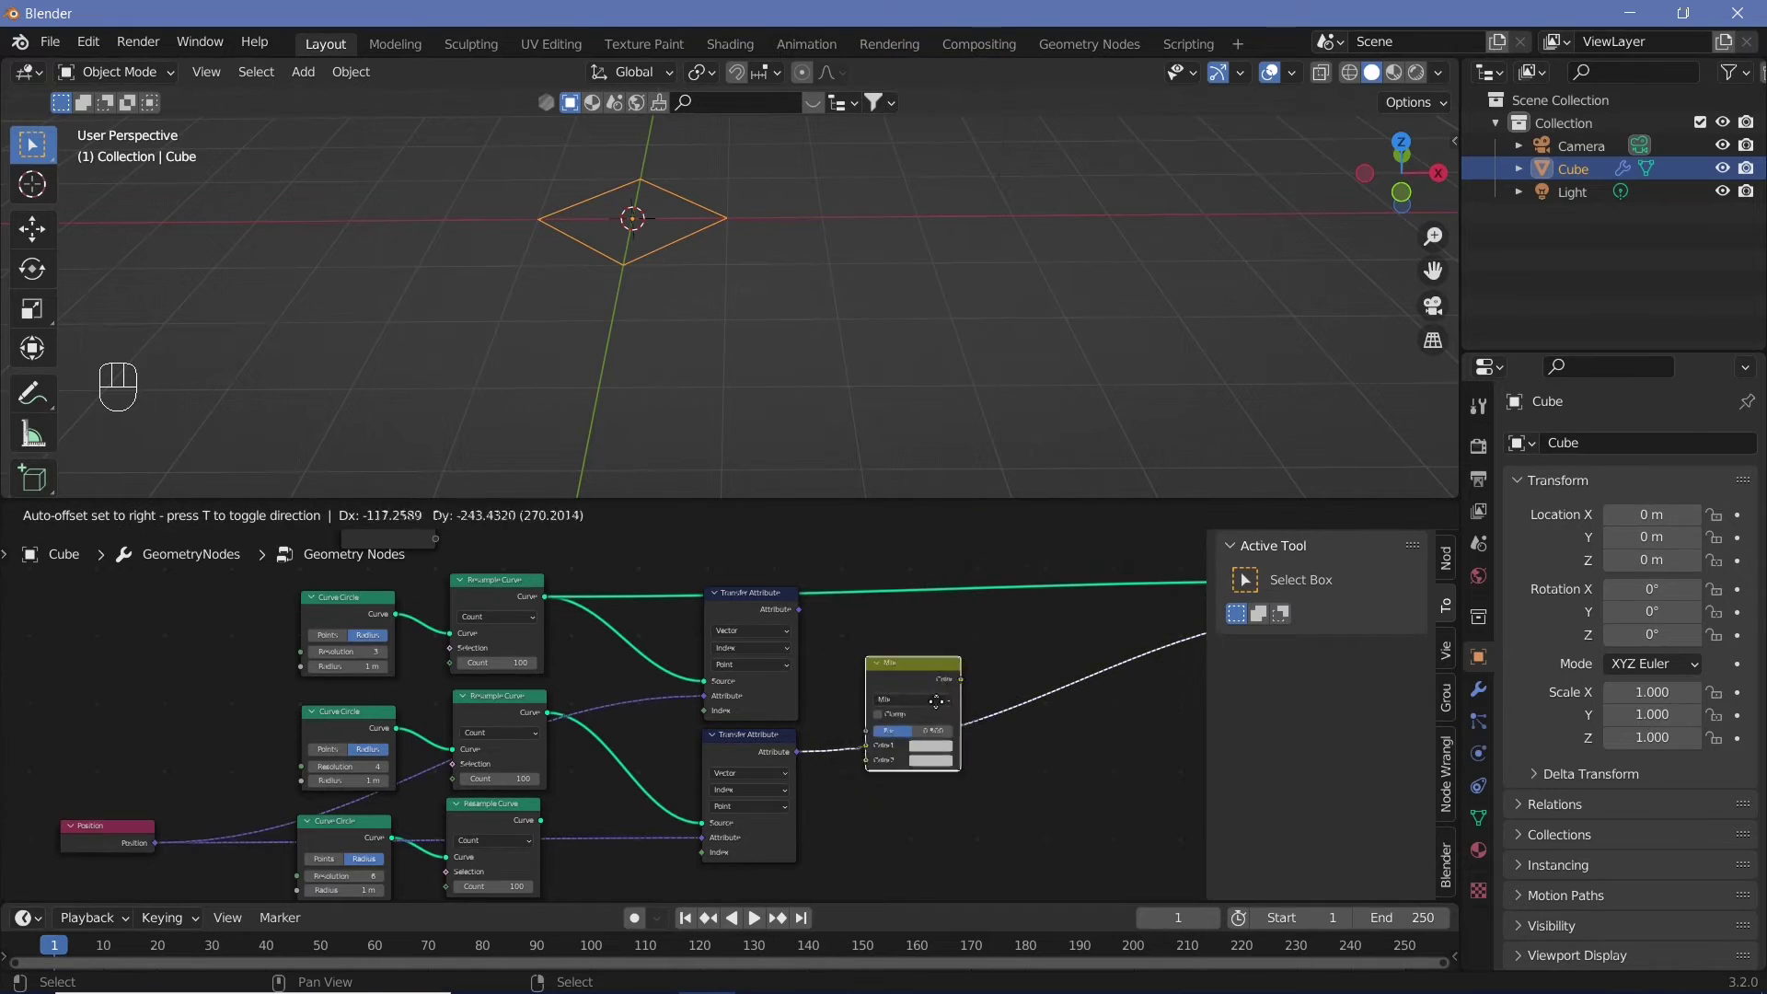
{"action": "left_click", "coordinate": [971, 667]}
Connect the two Transfer Attribute outputs to Color1 and Color2 and set Fac to 1.000
{"action": "left_click_drag", "start_coordinate": [933, 719], "coordinate": [937, 730]}
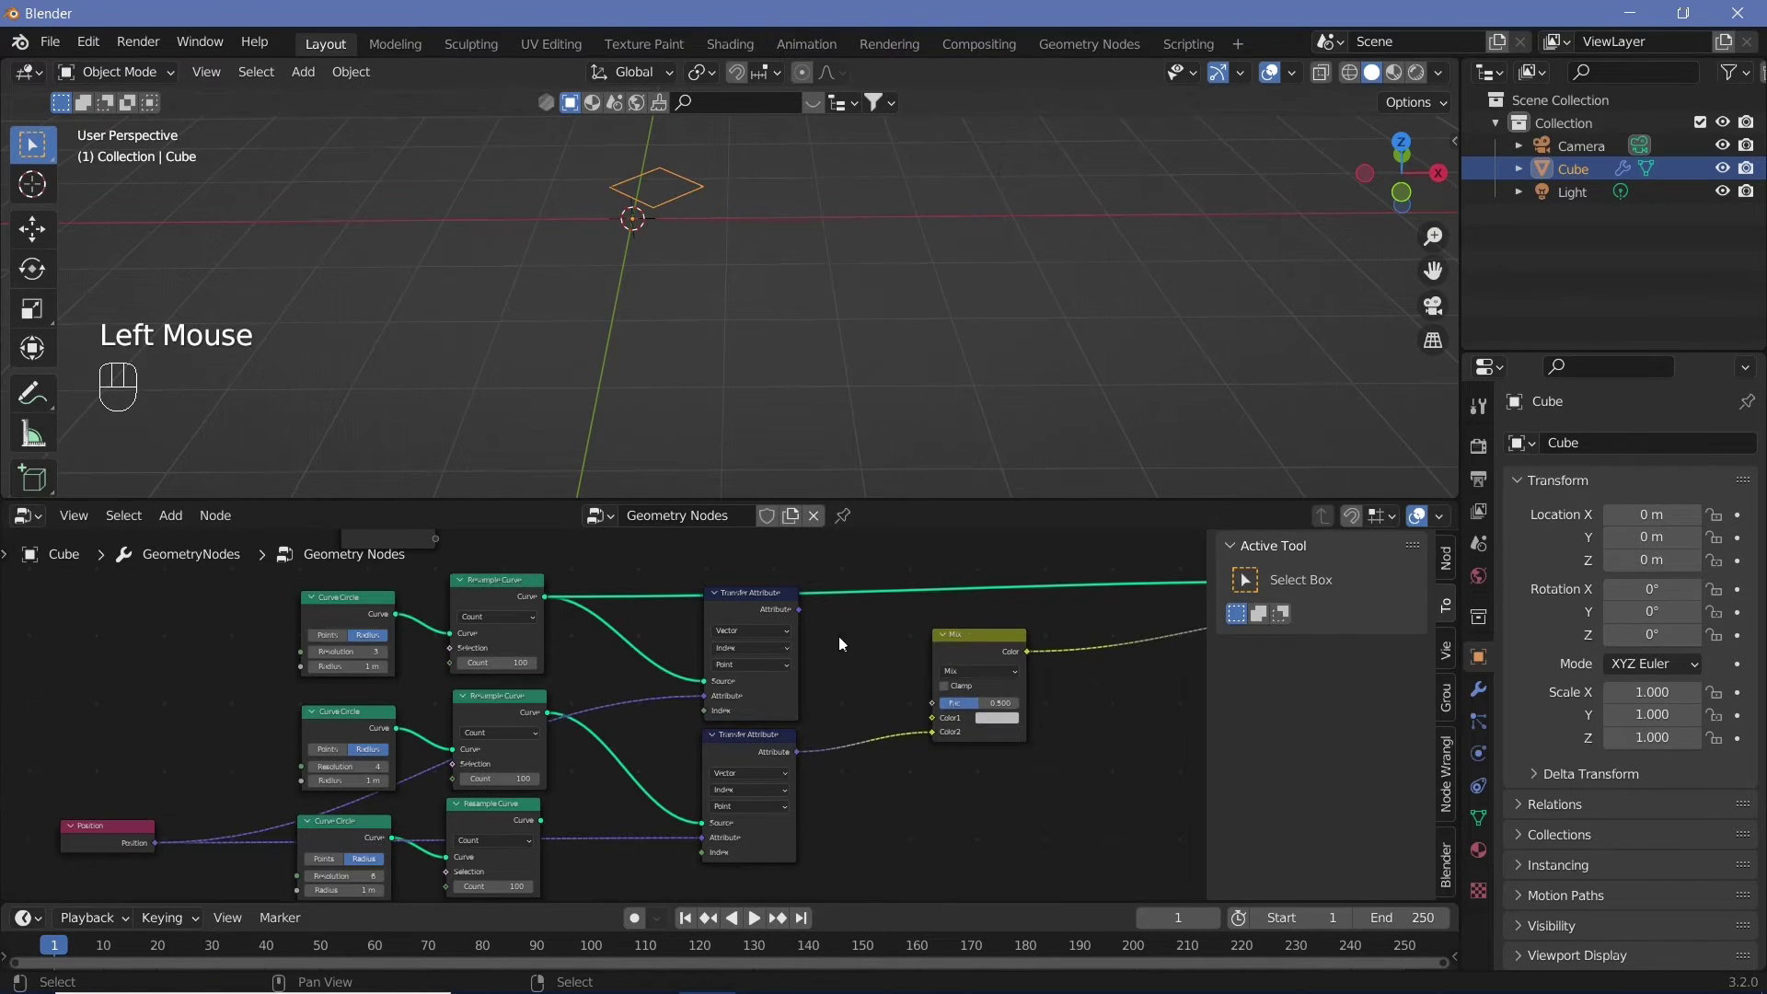
{"action": "left_click_drag", "start_coordinate": [798, 609], "coordinate": [932, 718]}
{"action": "middle_click_drag", "start_coordinate": [992, 706], "coordinate": [886, 753]}
{"action": "left_click_drag", "start_coordinate": [885, 753], "coordinate": [832, 751]}
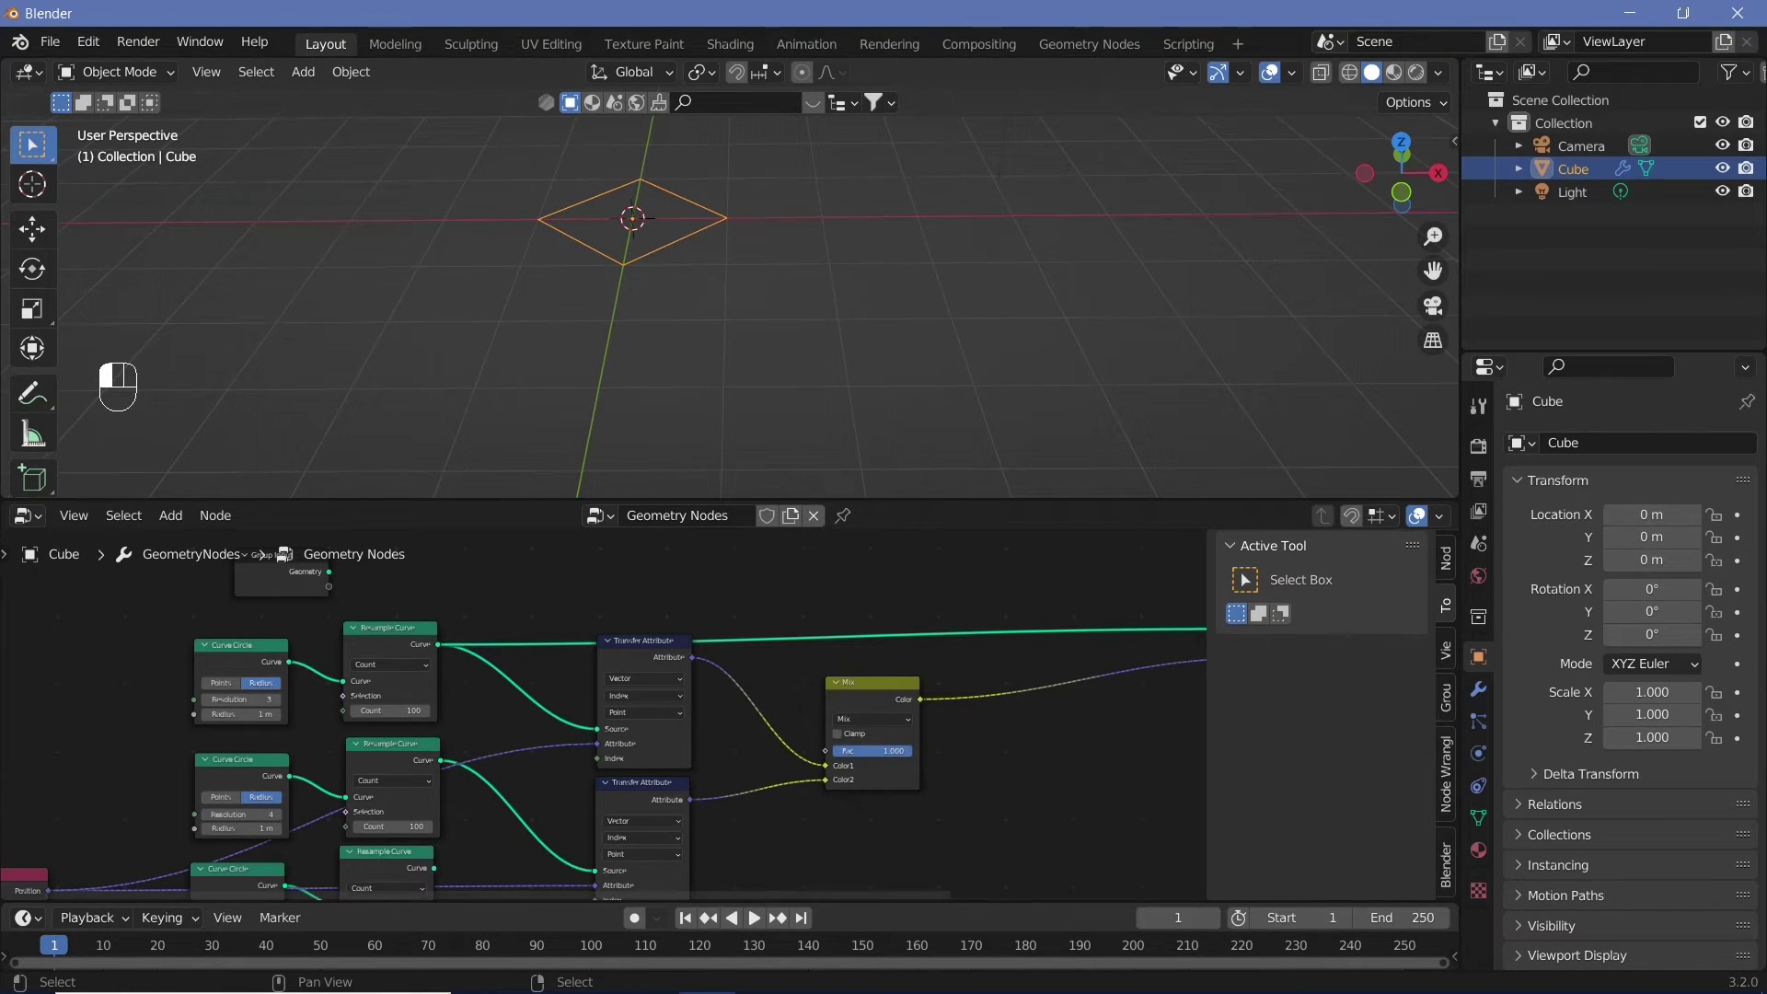
Duplicate both Transfer Attribute nodes and place the copies below the originals
{"action": "scroll", "coordinate": [797, 752], "scroll_direction": "down", "scroll_amount": 2}
{"action": "middle_click_drag", "start_coordinate": [797, 752], "coordinate": [751, 633]}
{"action": "left_click", "coordinate": [629, 650]}
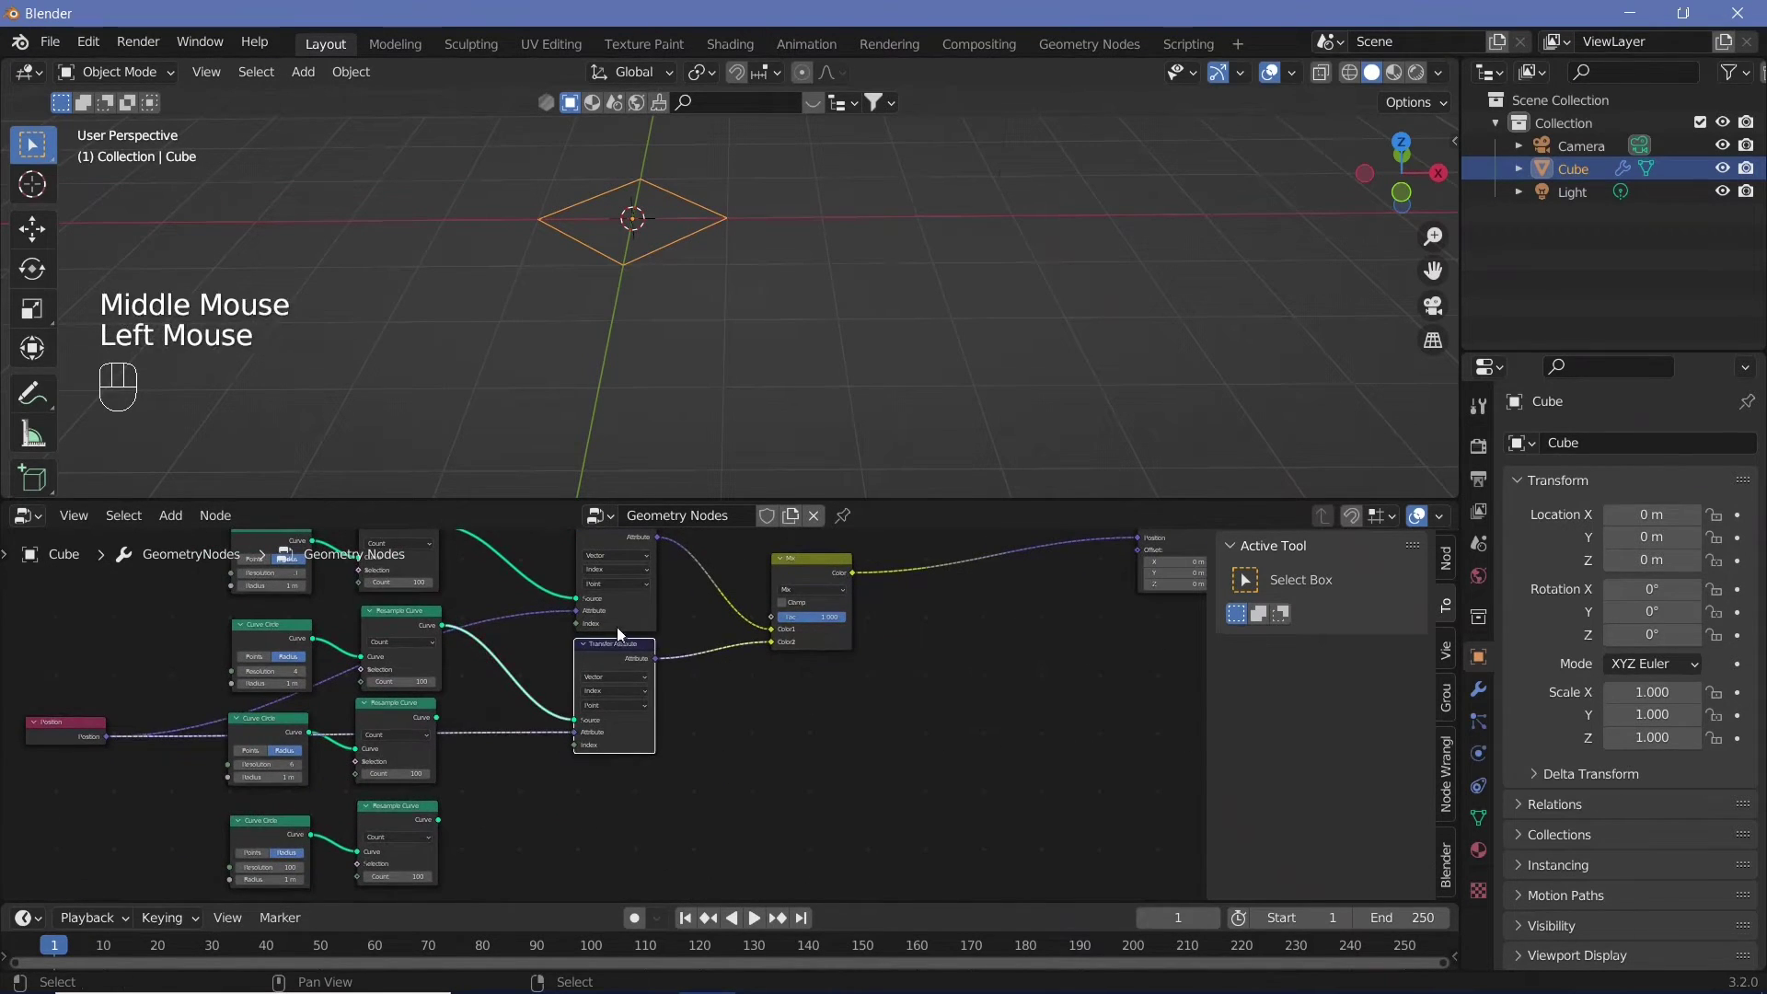
{"action": "left_click", "coordinate": [610, 537], "text": "shift"}
{"action": "key", "text": "shift+d"}
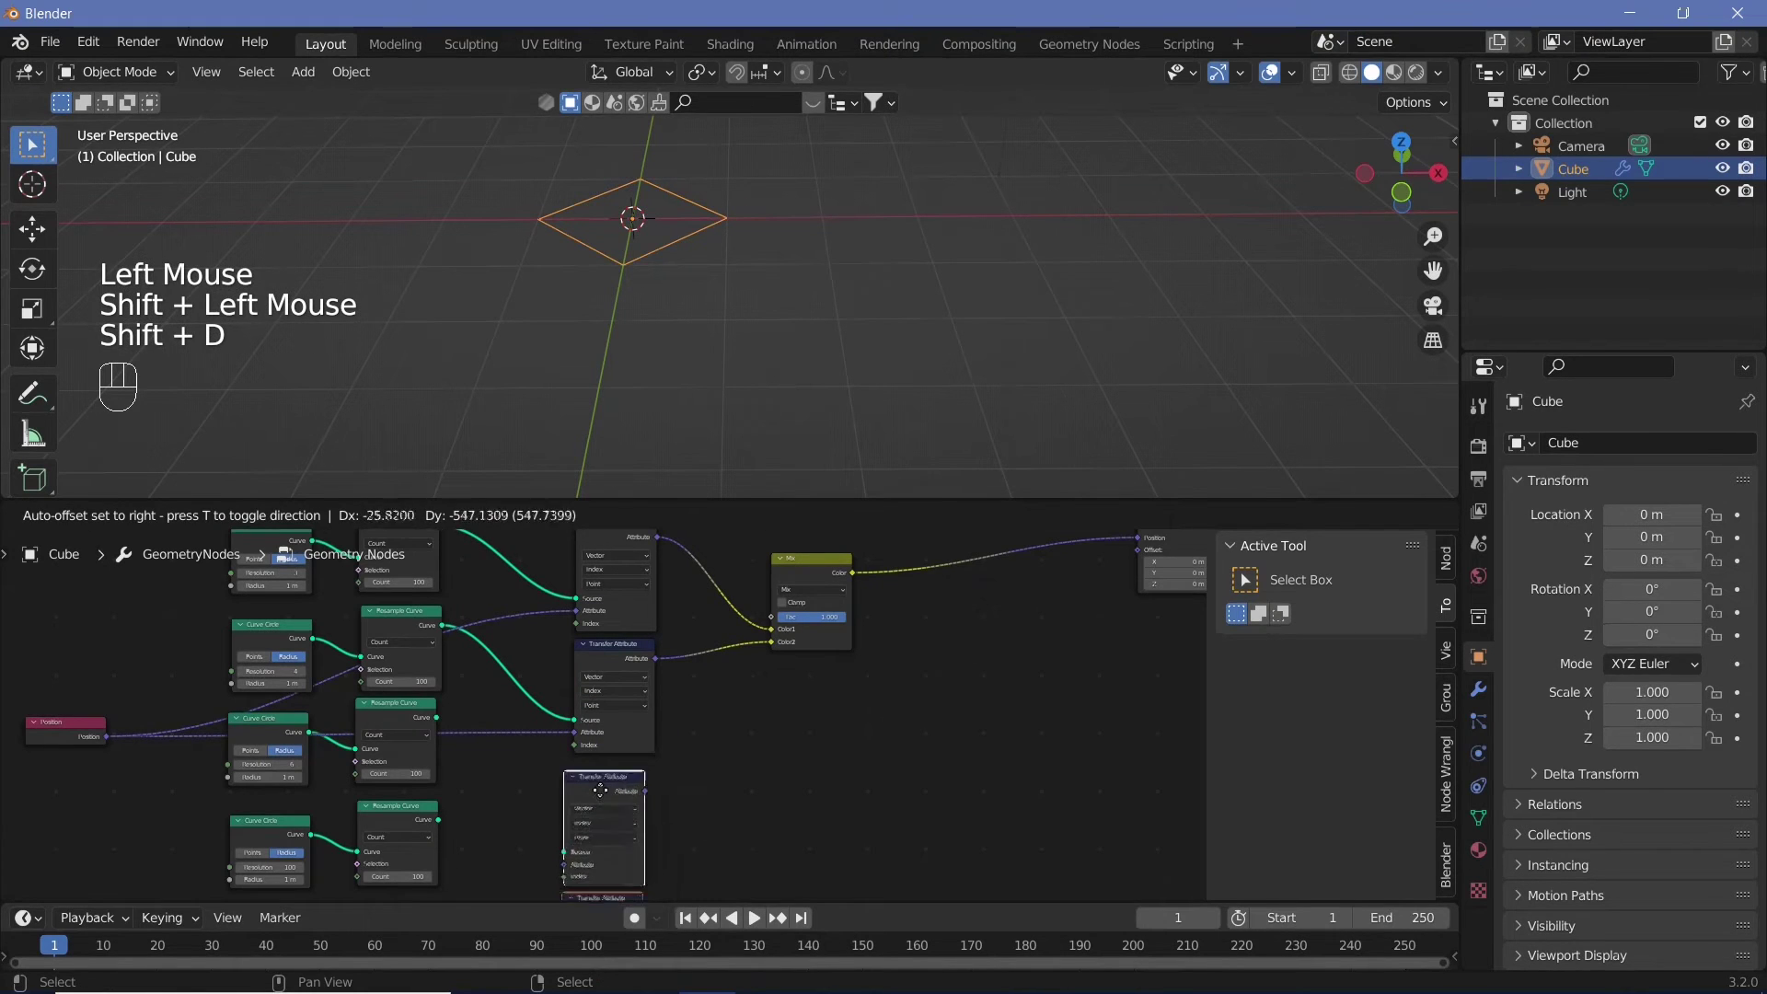
{"action": "left_click", "coordinate": [616, 778]}
{"action": "middle_click_drag", "start_coordinate": [497, 709], "coordinate": [564, 650]}
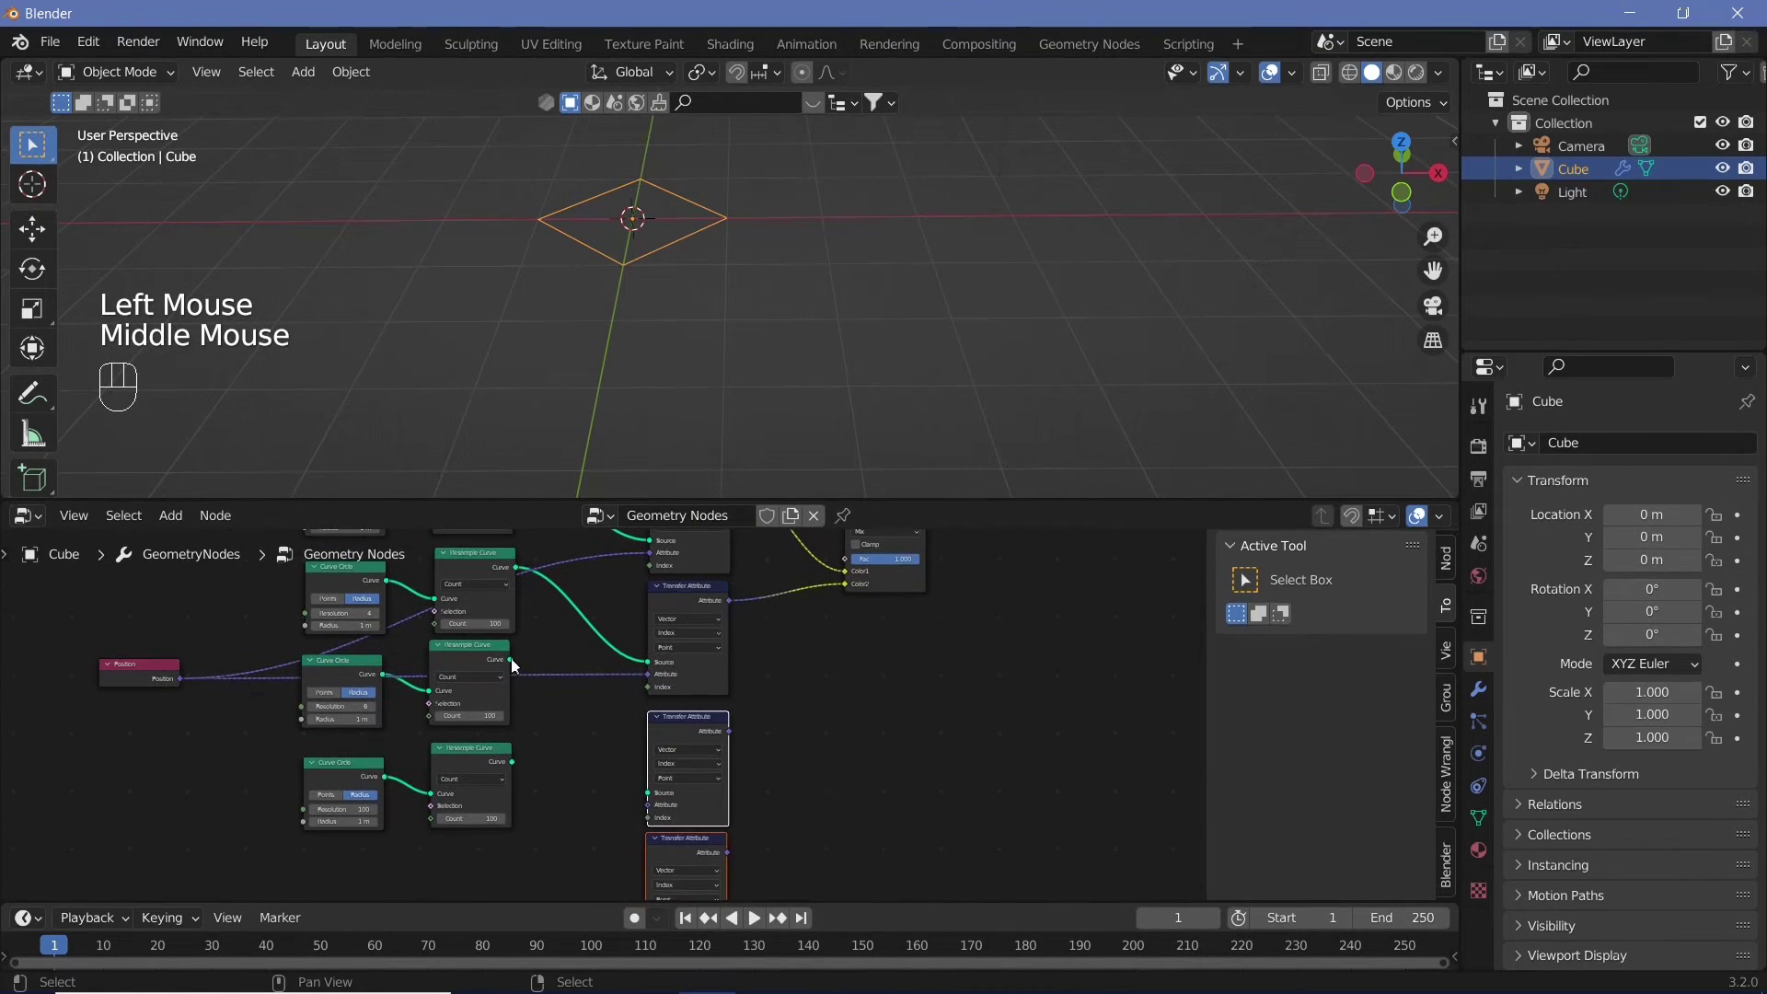
Wire Resample Curve outputs into the new Sources and Position into both new Attribute inputs
{"action": "left_click_drag", "start_coordinate": [511, 659], "coordinate": [660, 799]}
{"action": "middle_click_drag", "start_coordinate": [523, 862], "coordinate": [585, 791]}
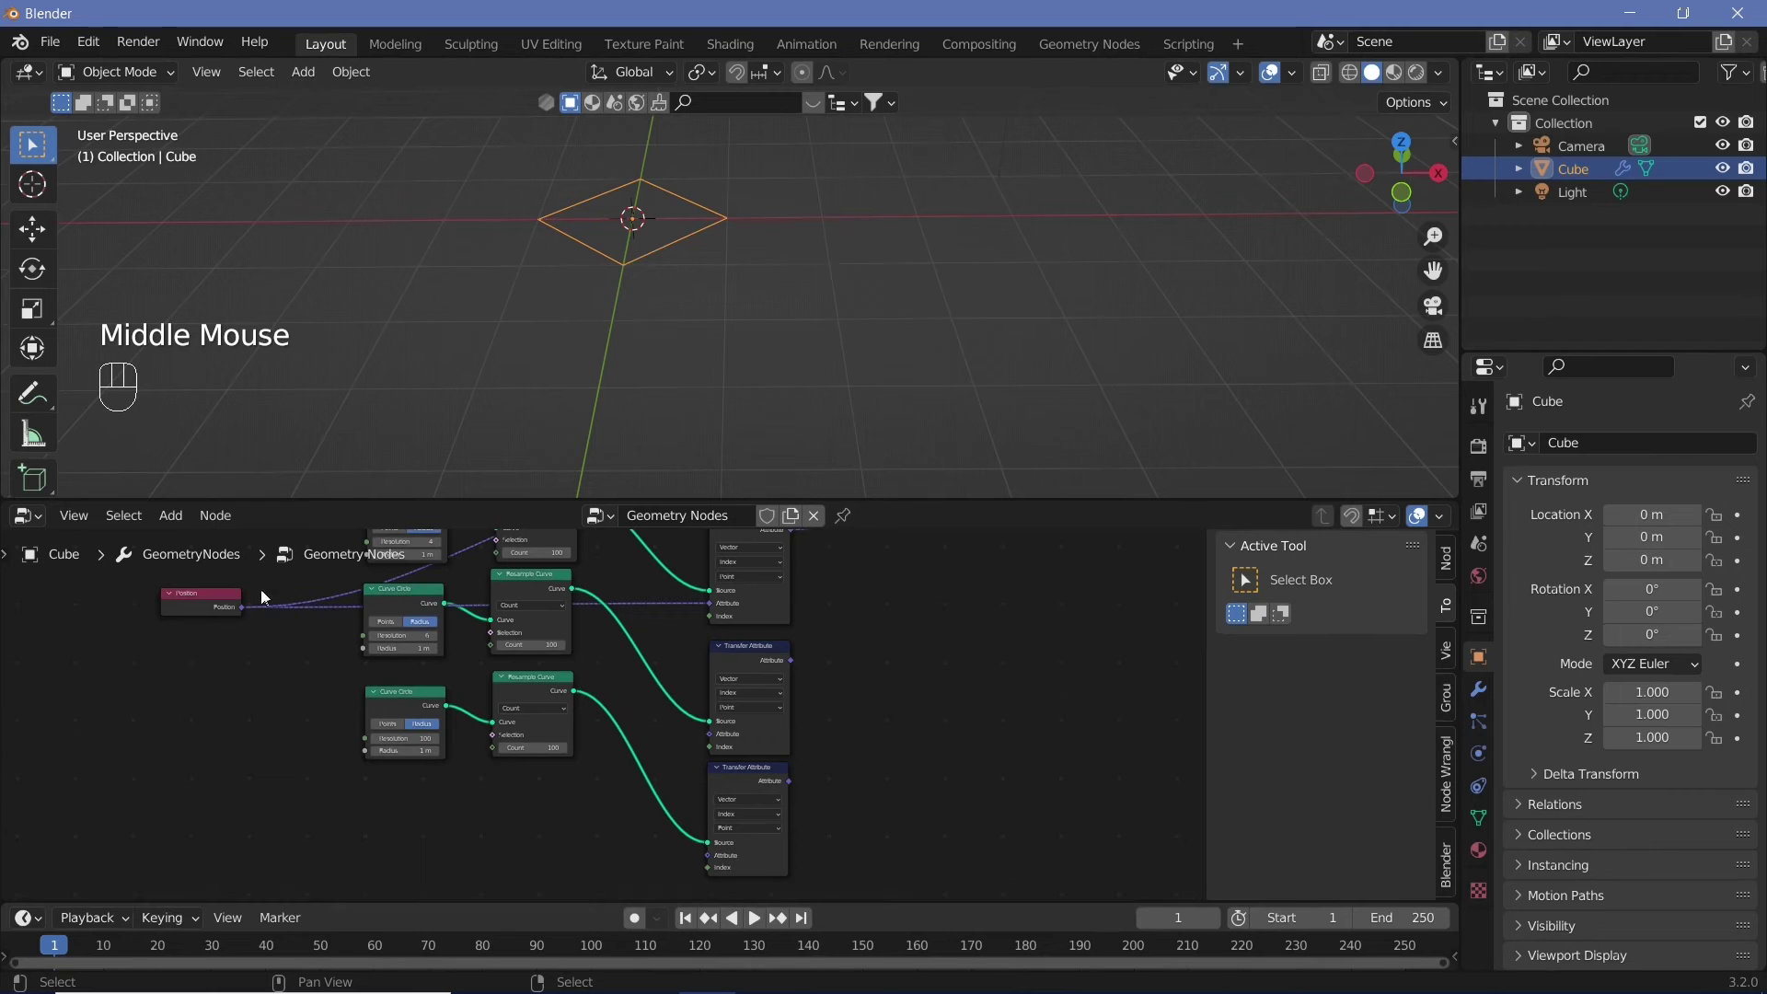
{"action": "left_click_drag", "start_coordinate": [239, 605], "coordinate": [715, 733]}
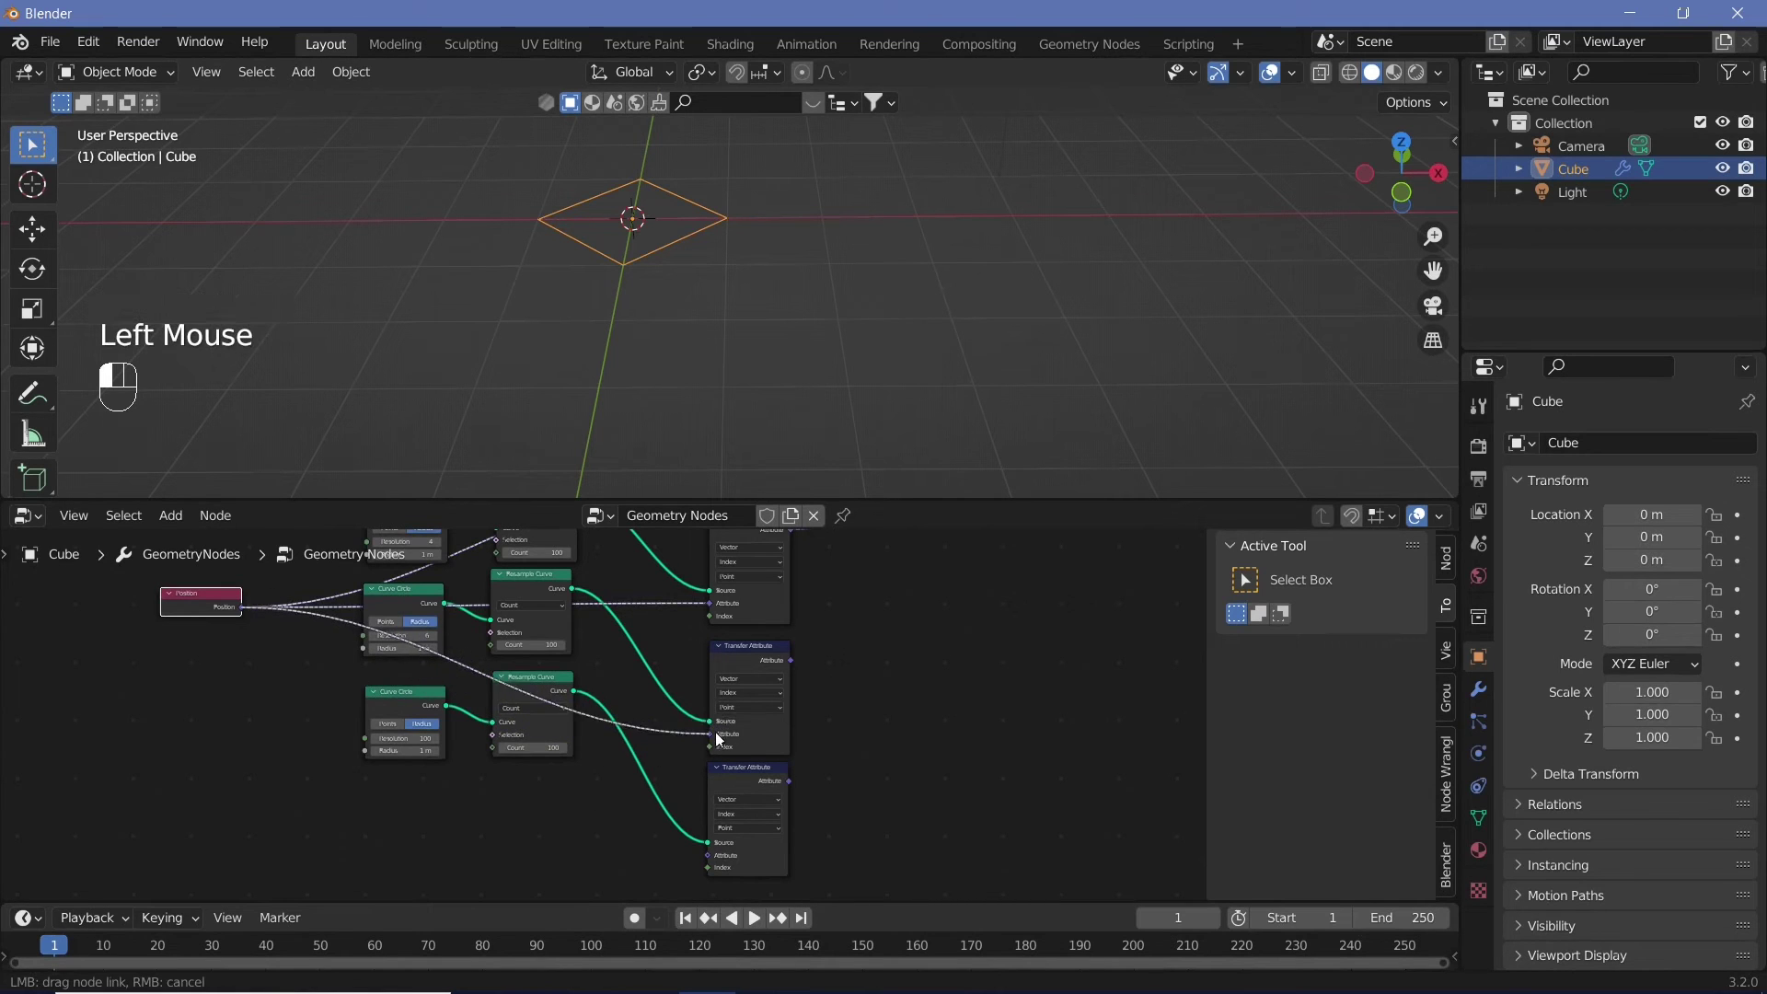
{"action": "scroll", "coordinate": [715, 733], "scroll_direction": "down", "scroll_amount": 2}
{"action": "middle_click_drag", "start_coordinate": [715, 733], "coordinate": [710, 821]}
Duplicate the Mix node and link the Transfer Attribute outputs into each Mix node's Color2
{"action": "left_click", "coordinate": [698, 544]}
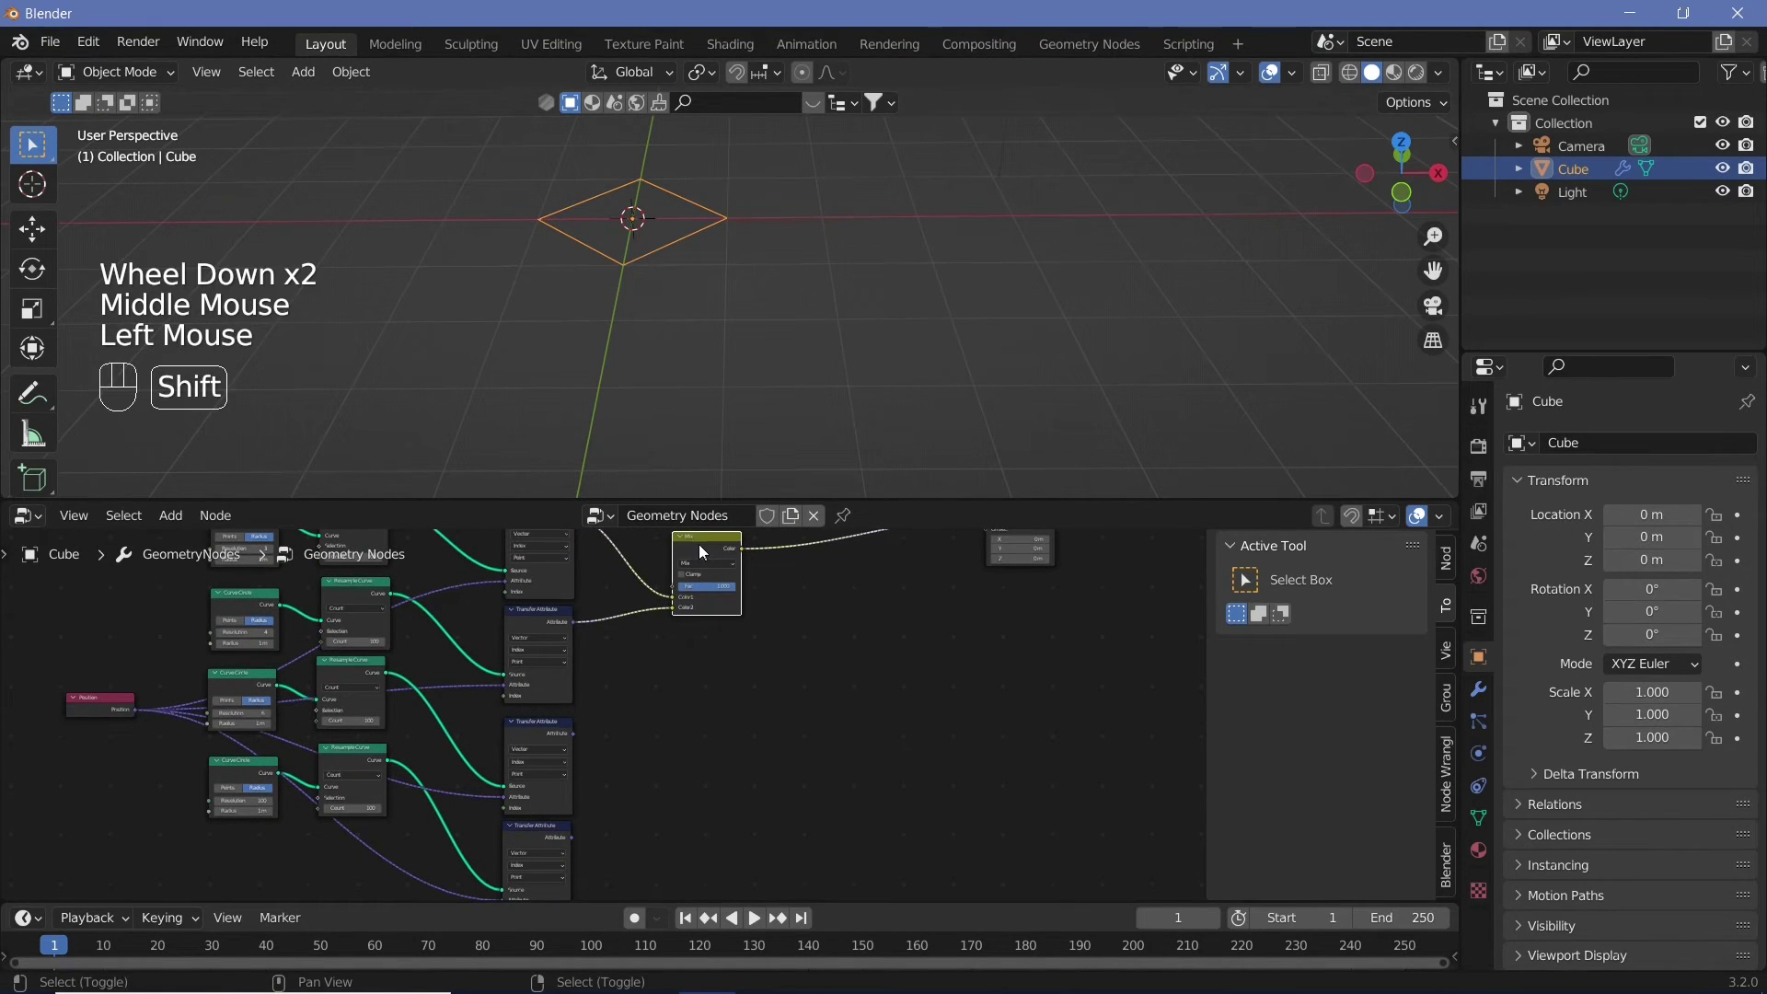
{"action": "key", "text": "shift+d"}
{"action": "left_click", "coordinate": [796, 543]}
{"action": "middle_click_drag", "start_coordinate": [570, 734], "coordinate": [463, 766]}
{"action": "left_click_drag", "start_coordinate": [466, 764], "coordinate": [682, 635]}
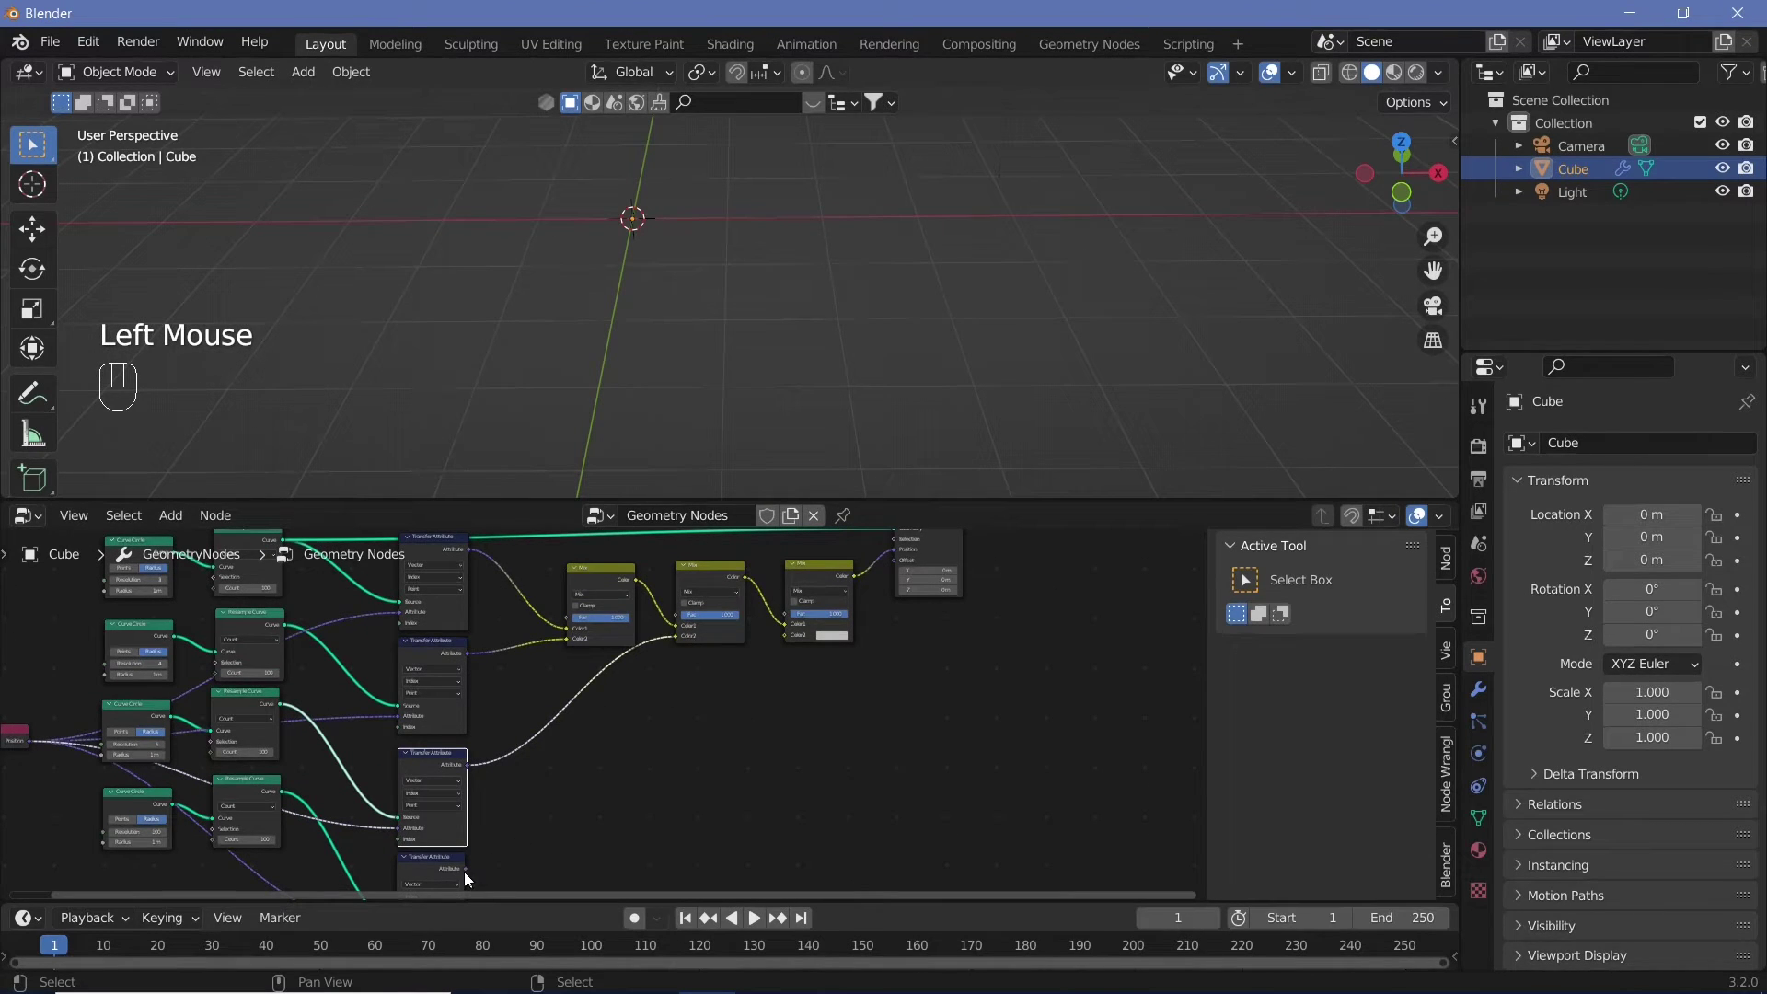
{"action": "left_click_drag", "start_coordinate": [464, 869], "coordinate": [785, 636]}
{"action": "middle_click_drag", "start_coordinate": [785, 635], "coordinate": [738, 769]}
Set all three Mix factors to 0 for the triangle, then raise them to 1 for the circle
{"action": "scroll", "coordinate": [738, 770], "scroll_direction": "up", "scroll_amount": 2}
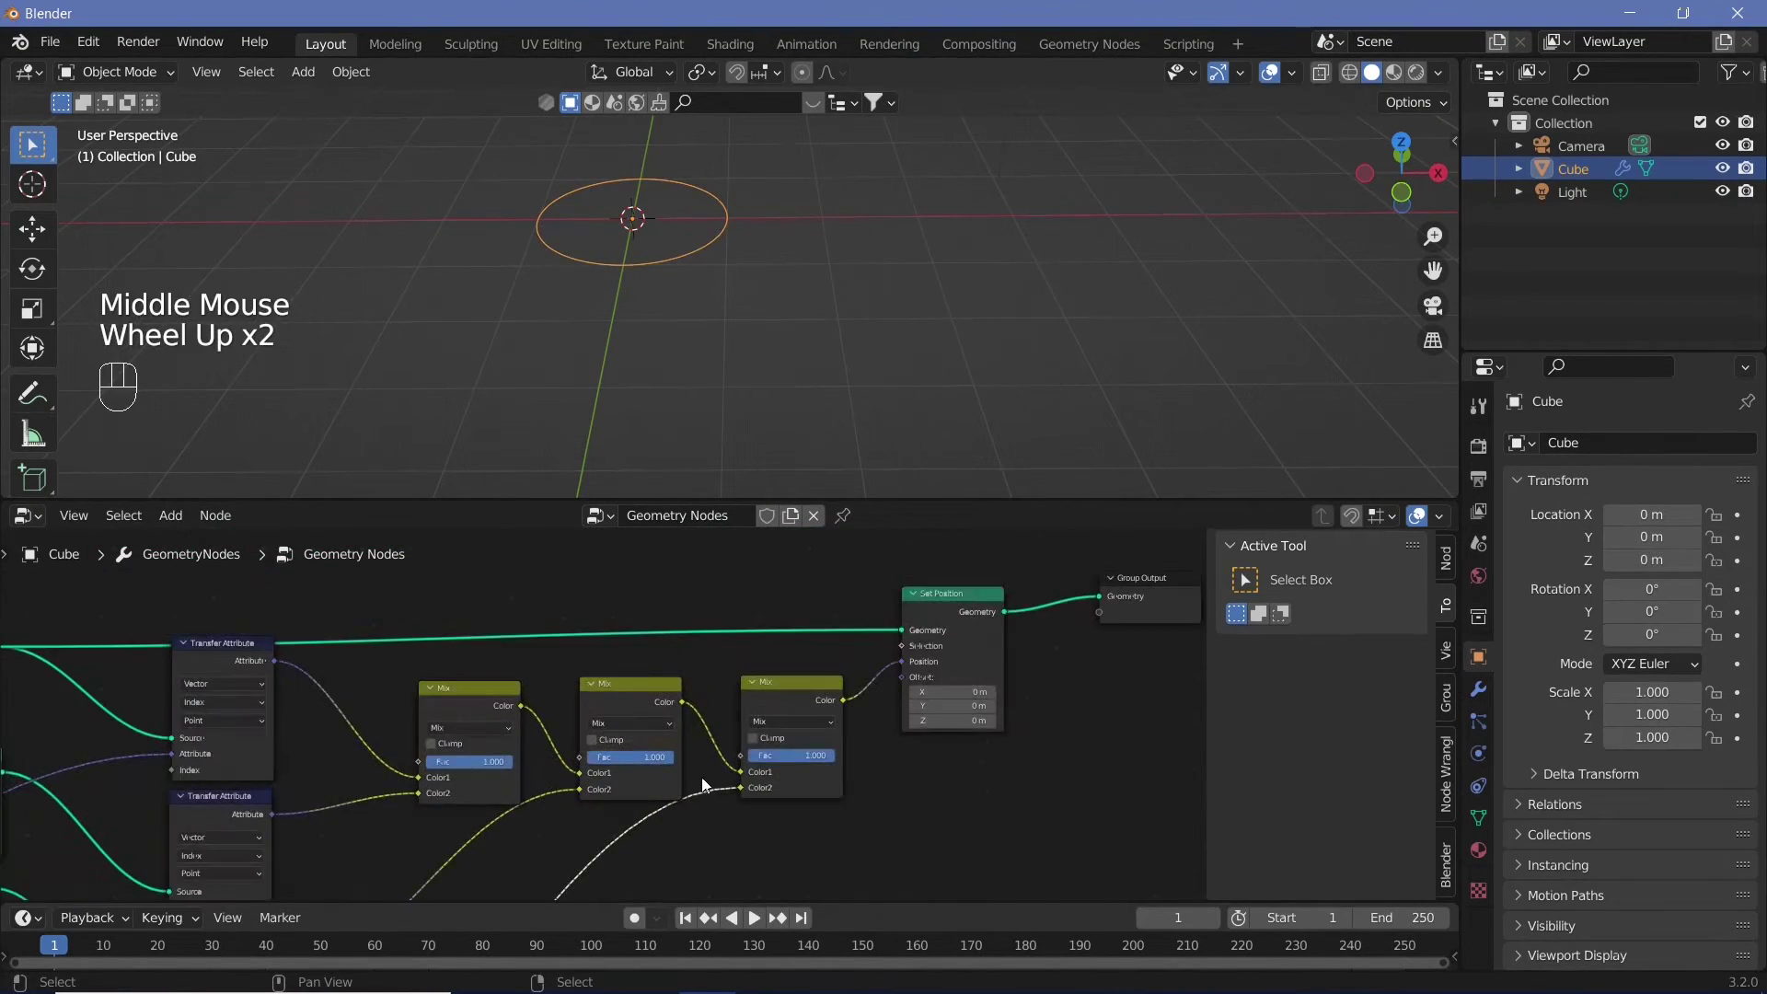
{"action": "scroll", "coordinate": [701, 776], "scroll_direction": "up", "scroll_amount": 2}
{"action": "left_click_drag", "start_coordinate": [535, 712], "coordinate": [499, 720]}
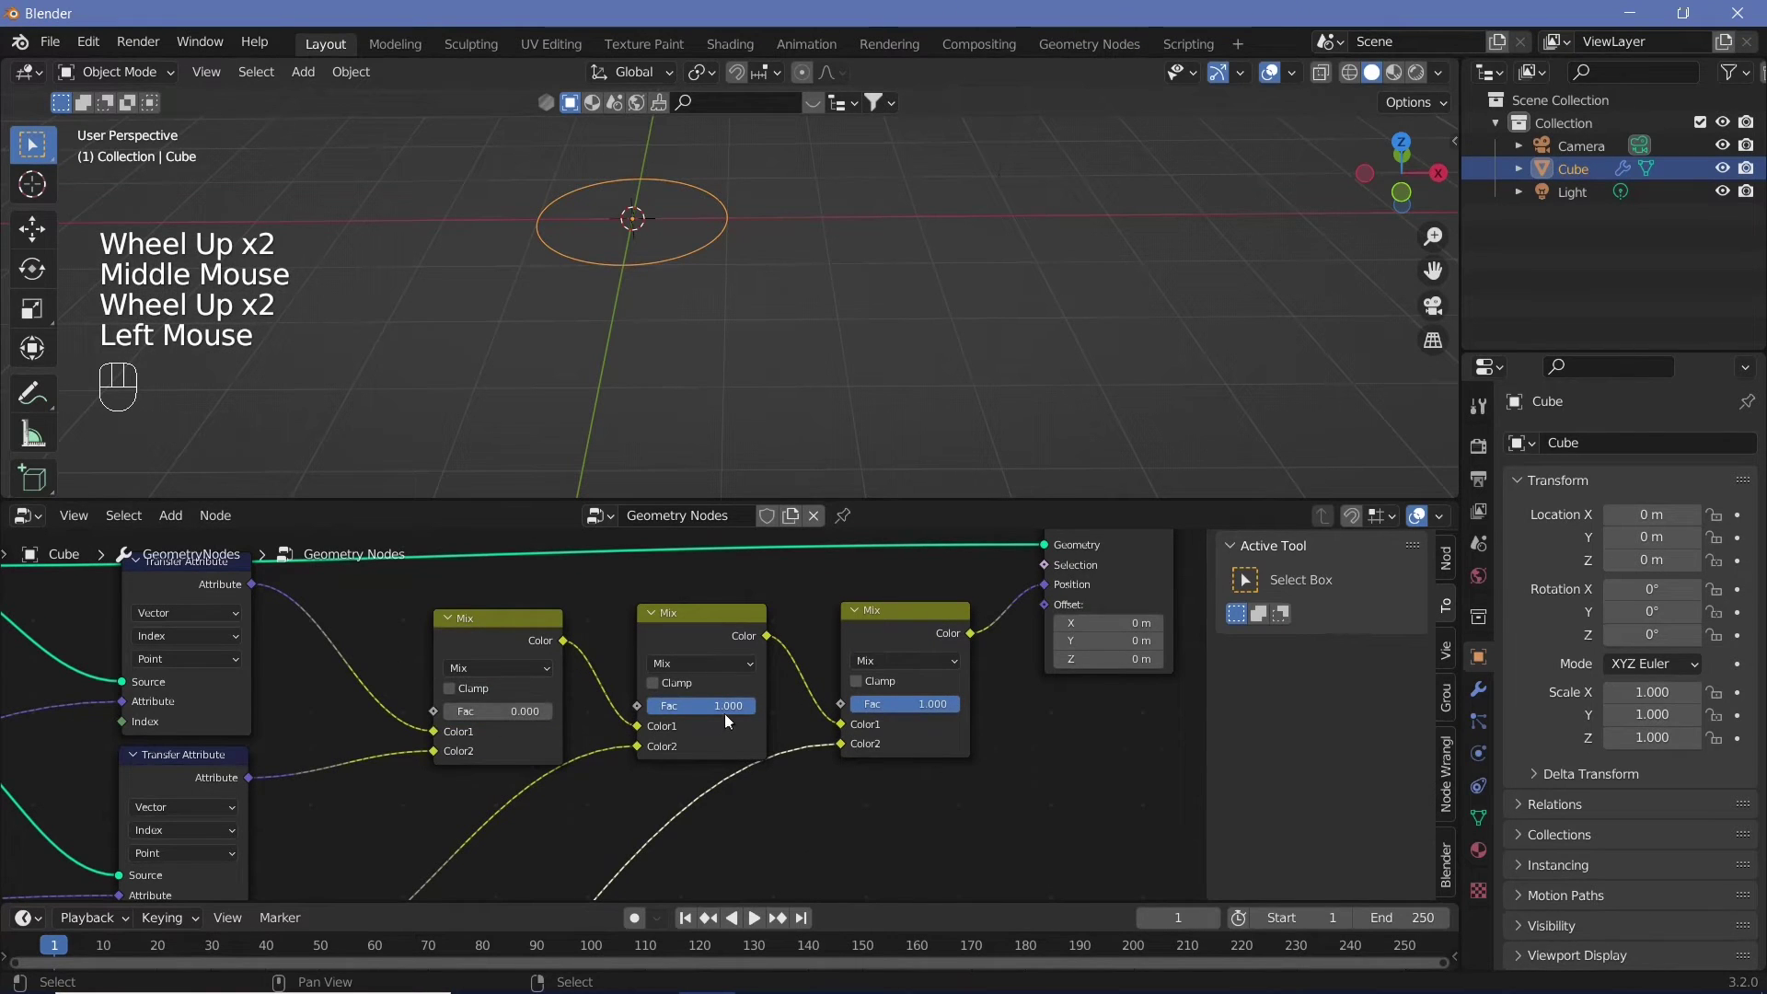
{"action": "left_click_drag", "start_coordinate": [725, 714], "coordinate": [688, 716]}
{"action": "left_click_drag", "start_coordinate": [931, 704], "coordinate": [894, 707]}
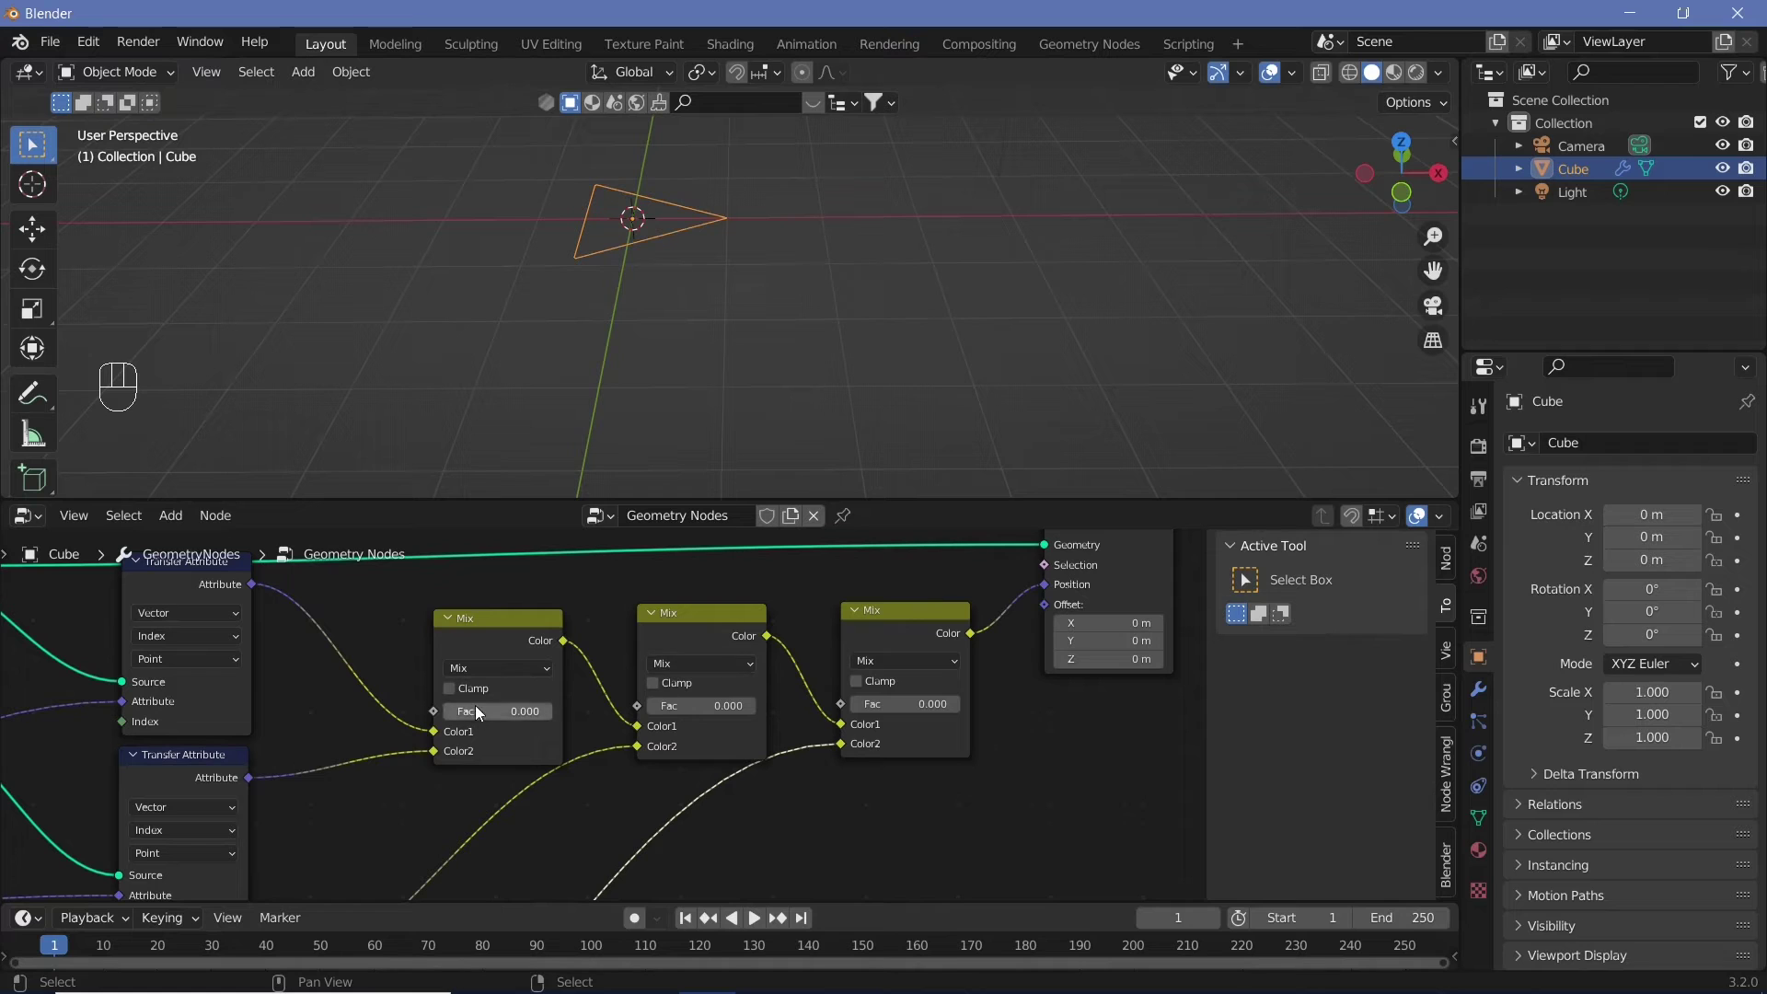
{"action": "mouse_move", "coordinate": [478, 712]}
{"action": "left_mouse_down"}
{"action": "mouse_move", "coordinate": [515, 712]}
{"action": "mouse_move", "coordinate": [446, 712]}
{"action": "left_mouse_up"}
{"action": "left_click_drag", "start_coordinate": [697, 707], "coordinate": [662, 705]}
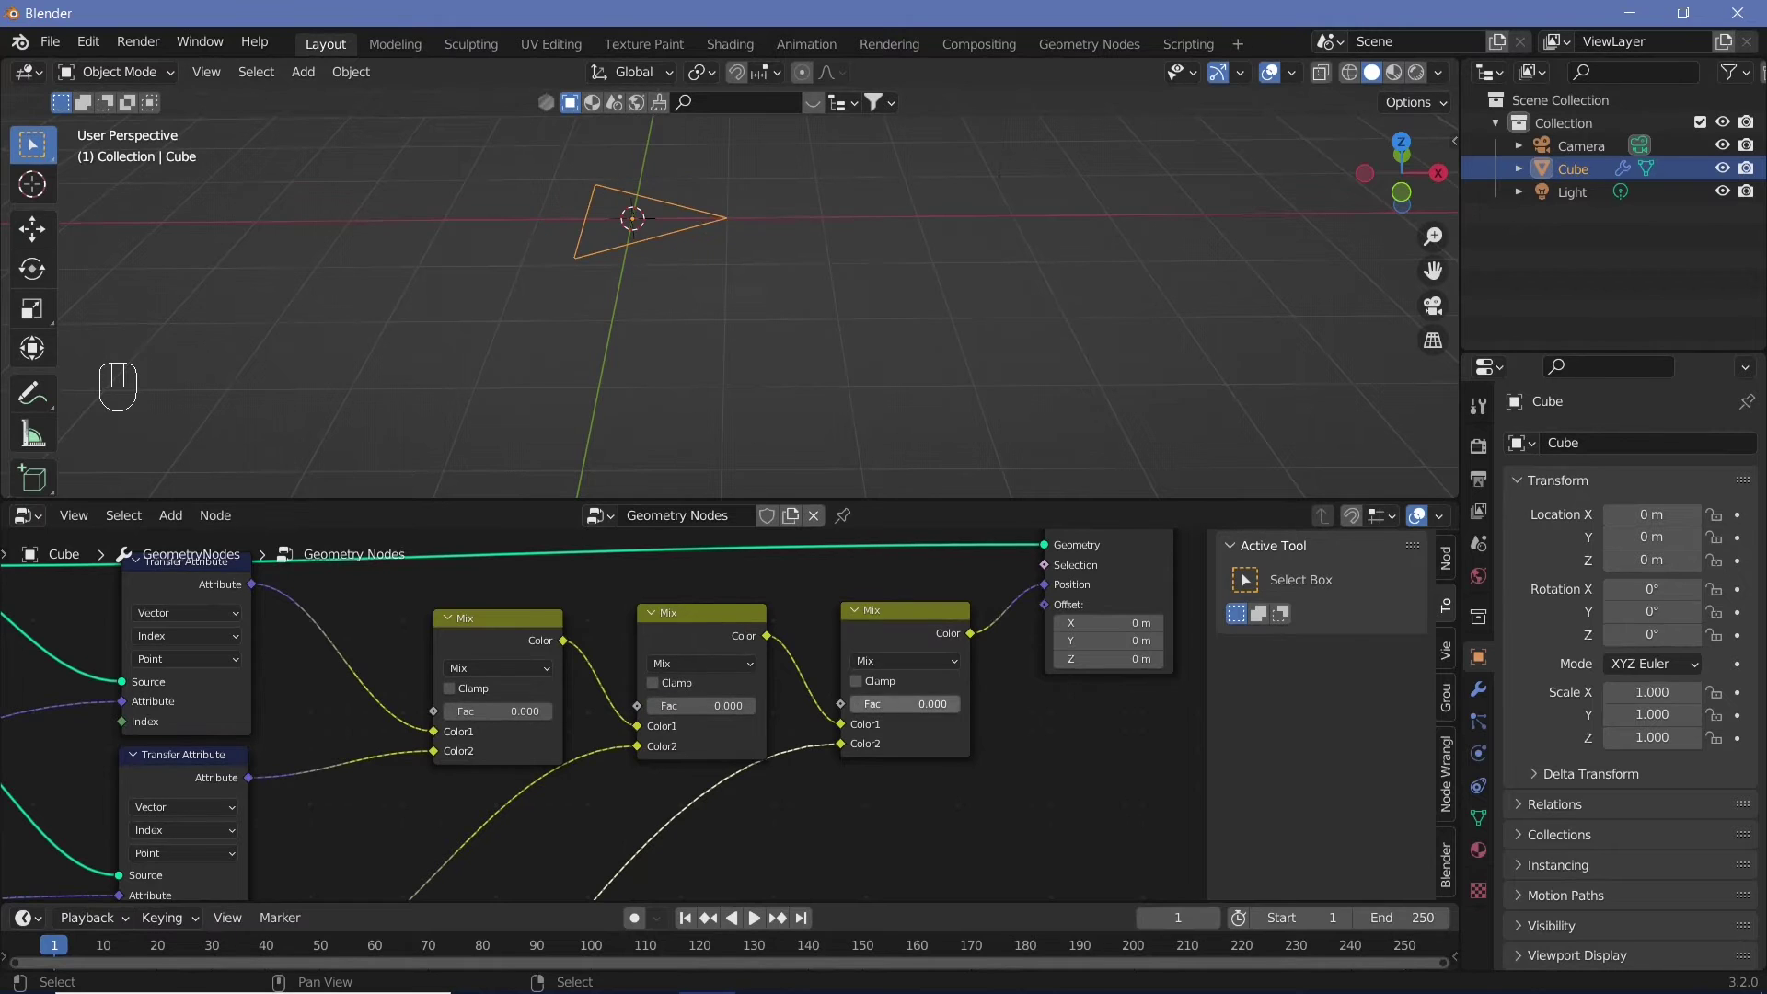
{"action": "left_click_drag", "start_coordinate": [870, 704], "coordinate": [952, 704]}
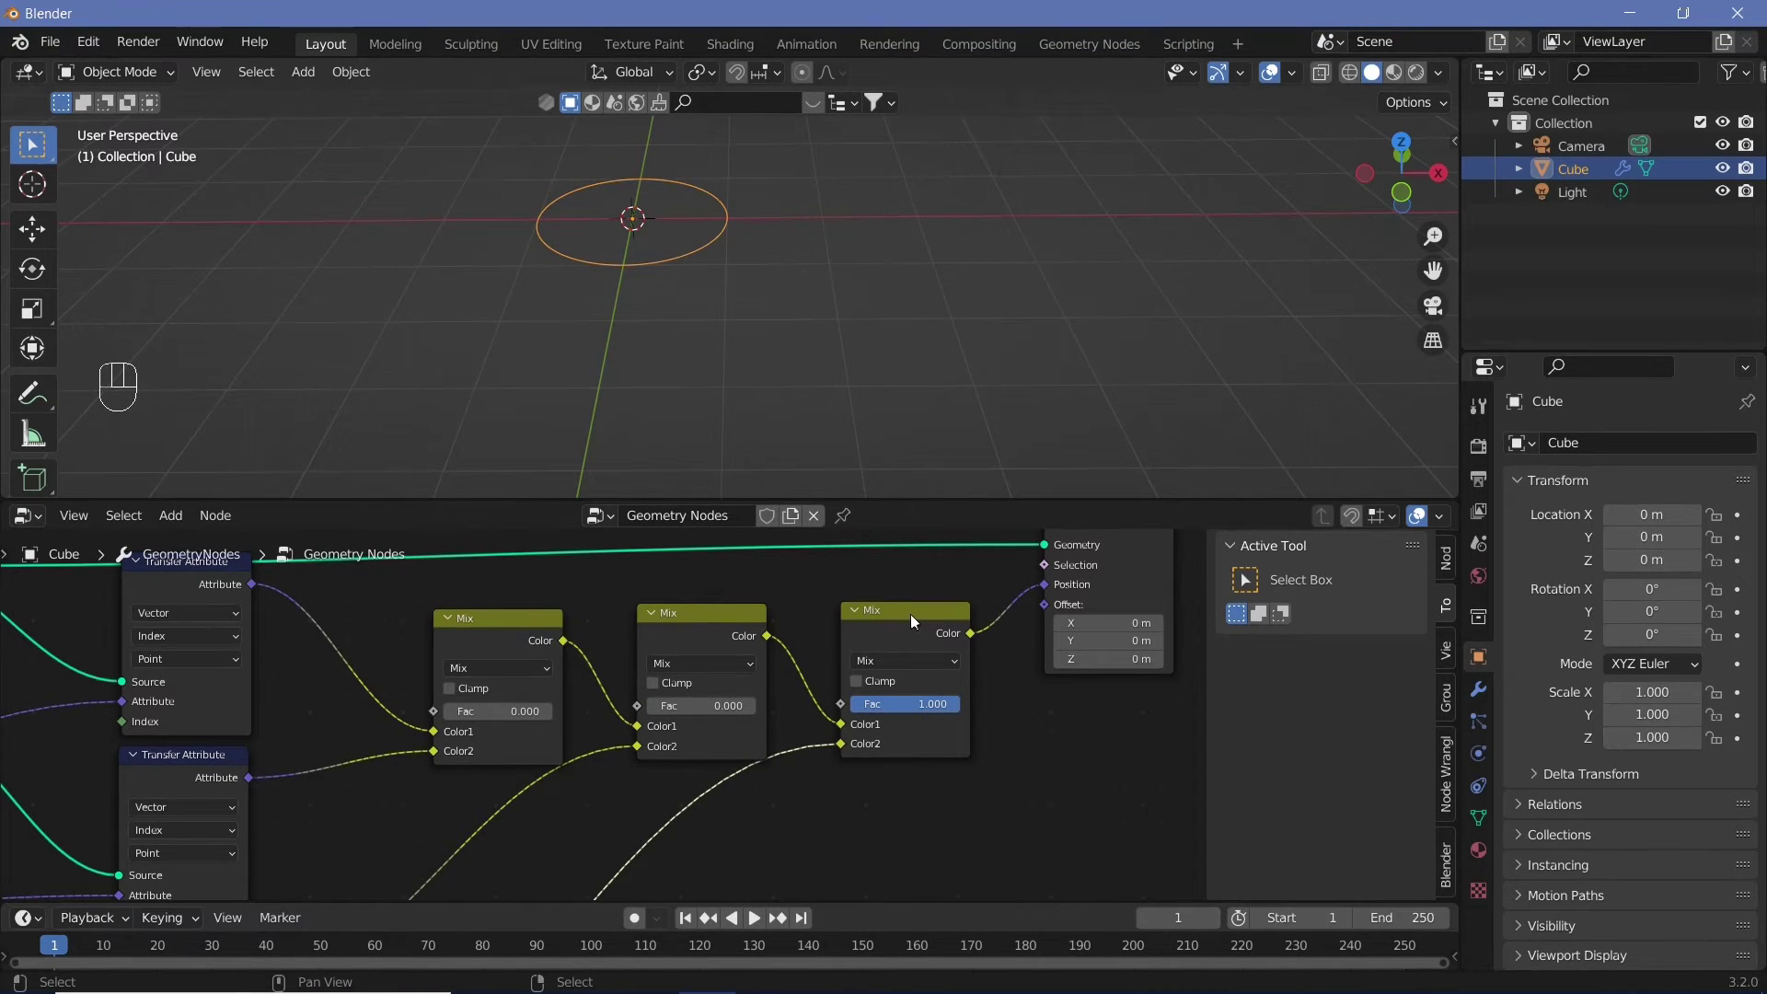
Set the third Mix factor to 0 with the others at 1.000, showing the hexagon
{"action": "left_click_drag", "start_coordinate": [902, 616], "coordinate": [870, 637]}
{"action": "left_click", "coordinate": [667, 711]}
{"action": "left_click", "coordinate": [670, 707]}
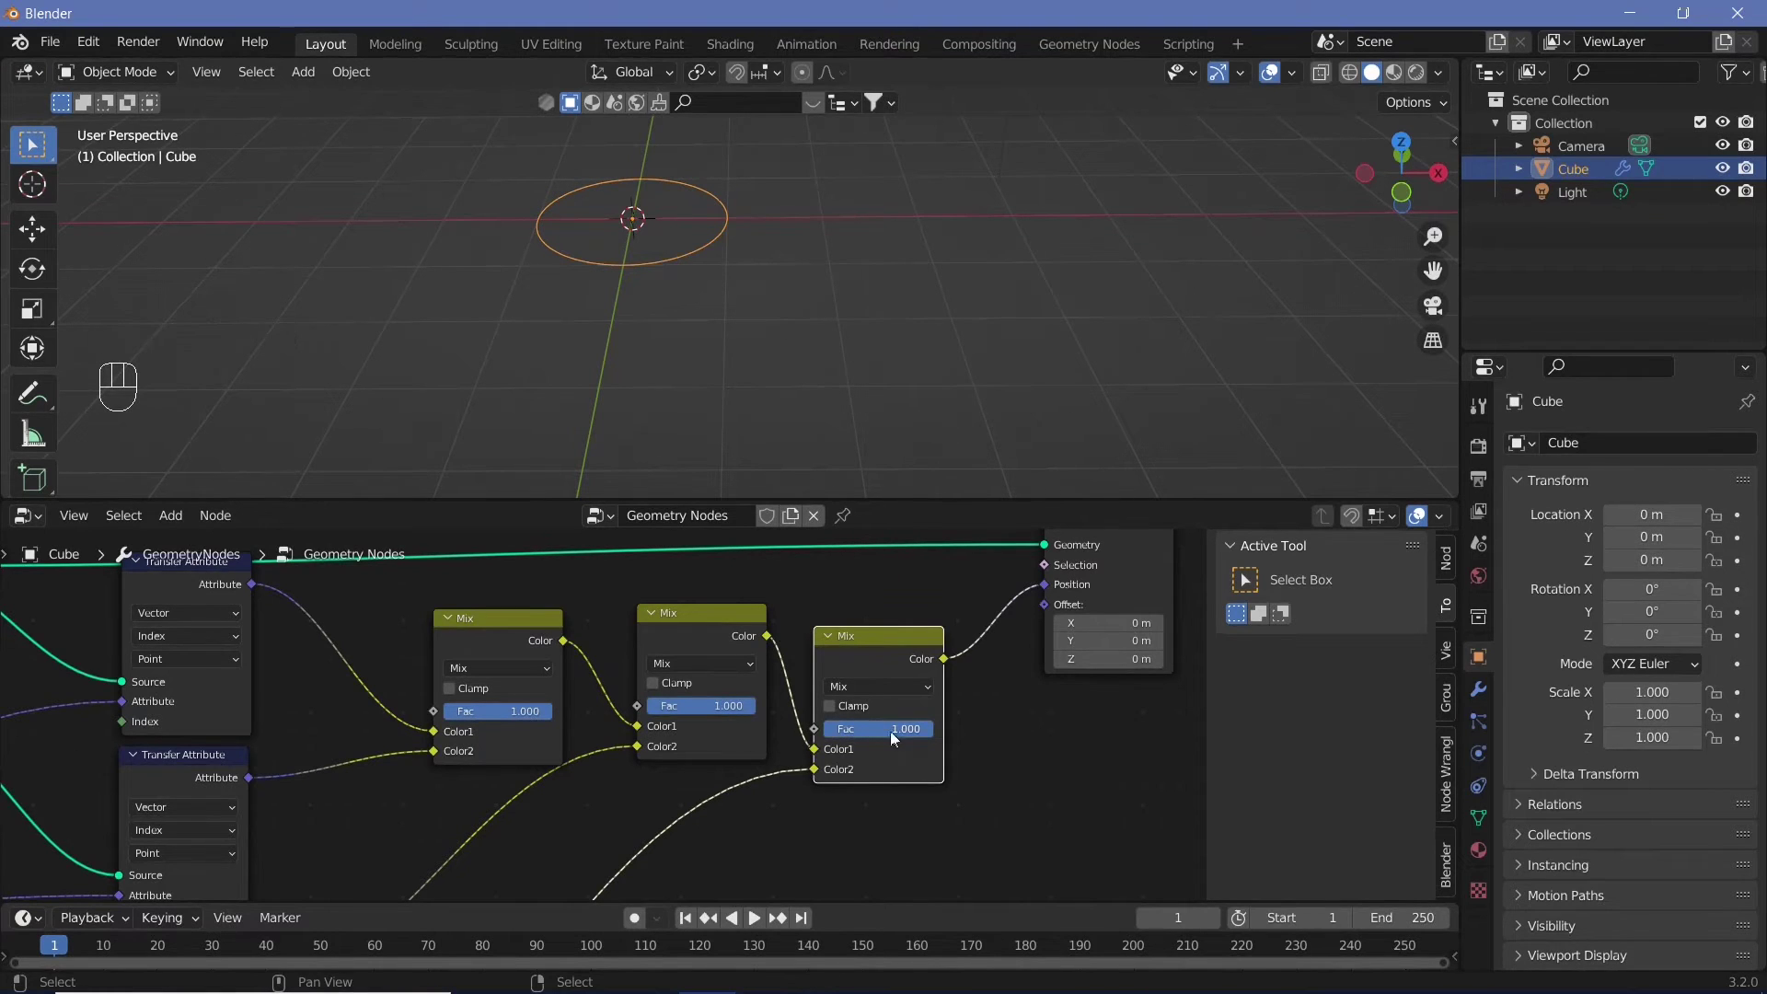
{"action": "left_click_drag", "start_coordinate": [891, 731], "coordinate": [823, 731]}
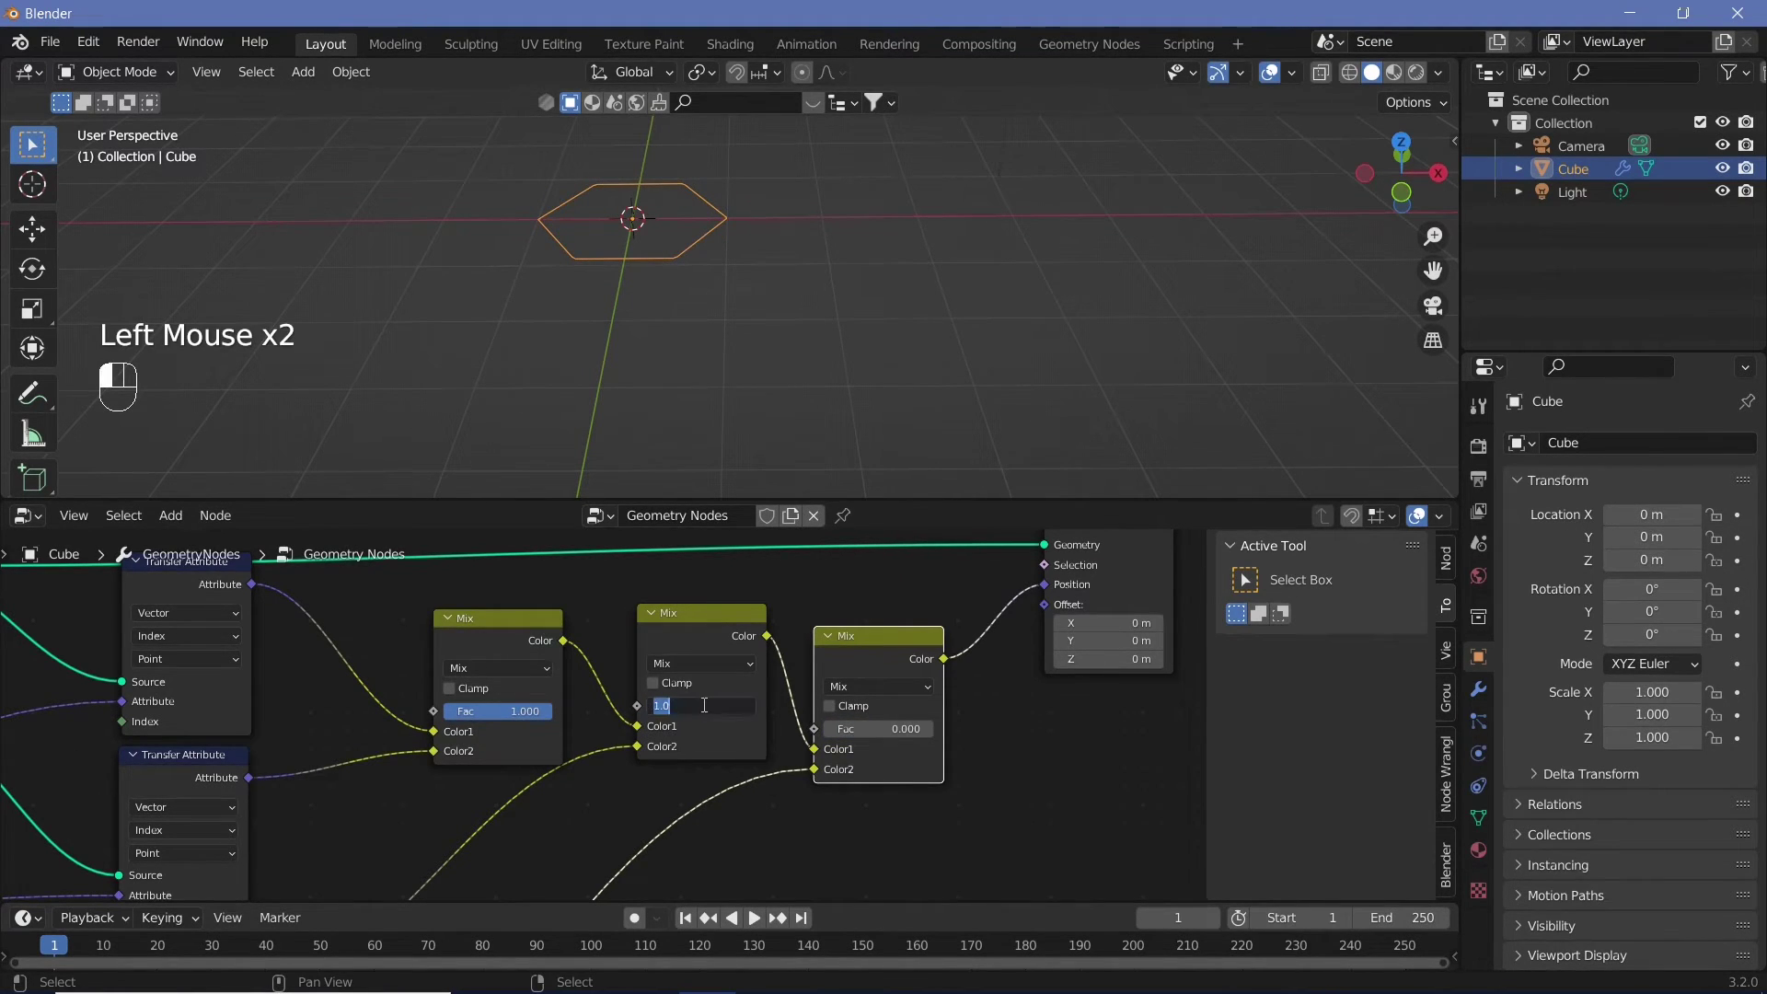
{"action": "left_click", "coordinate": [442, 732]}
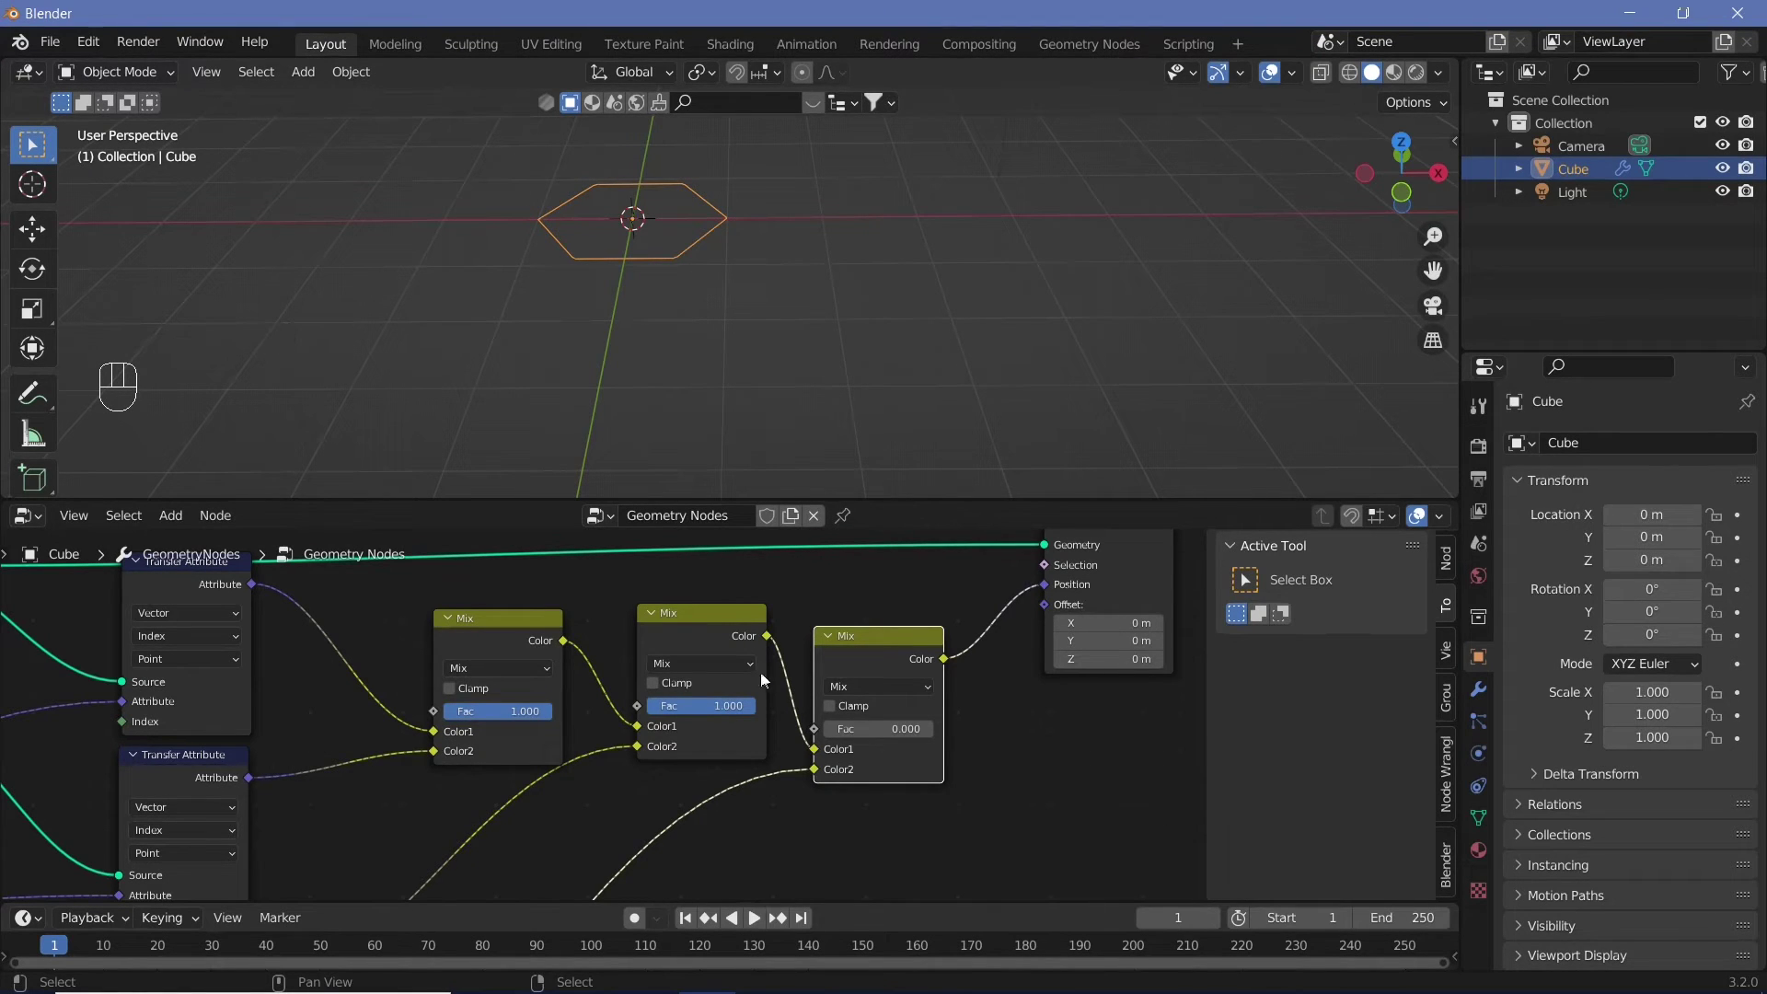
{"action": "scroll", "coordinate": [968, 703], "scroll_direction": "down", "scroll_amount": 2}
{"action": "middle_click_drag", "start_coordinate": [765, 767], "coordinate": [912, 705]}
{"action": "scroll", "coordinate": [911, 705], "scroll_direction": "down", "scroll_amount": 2}
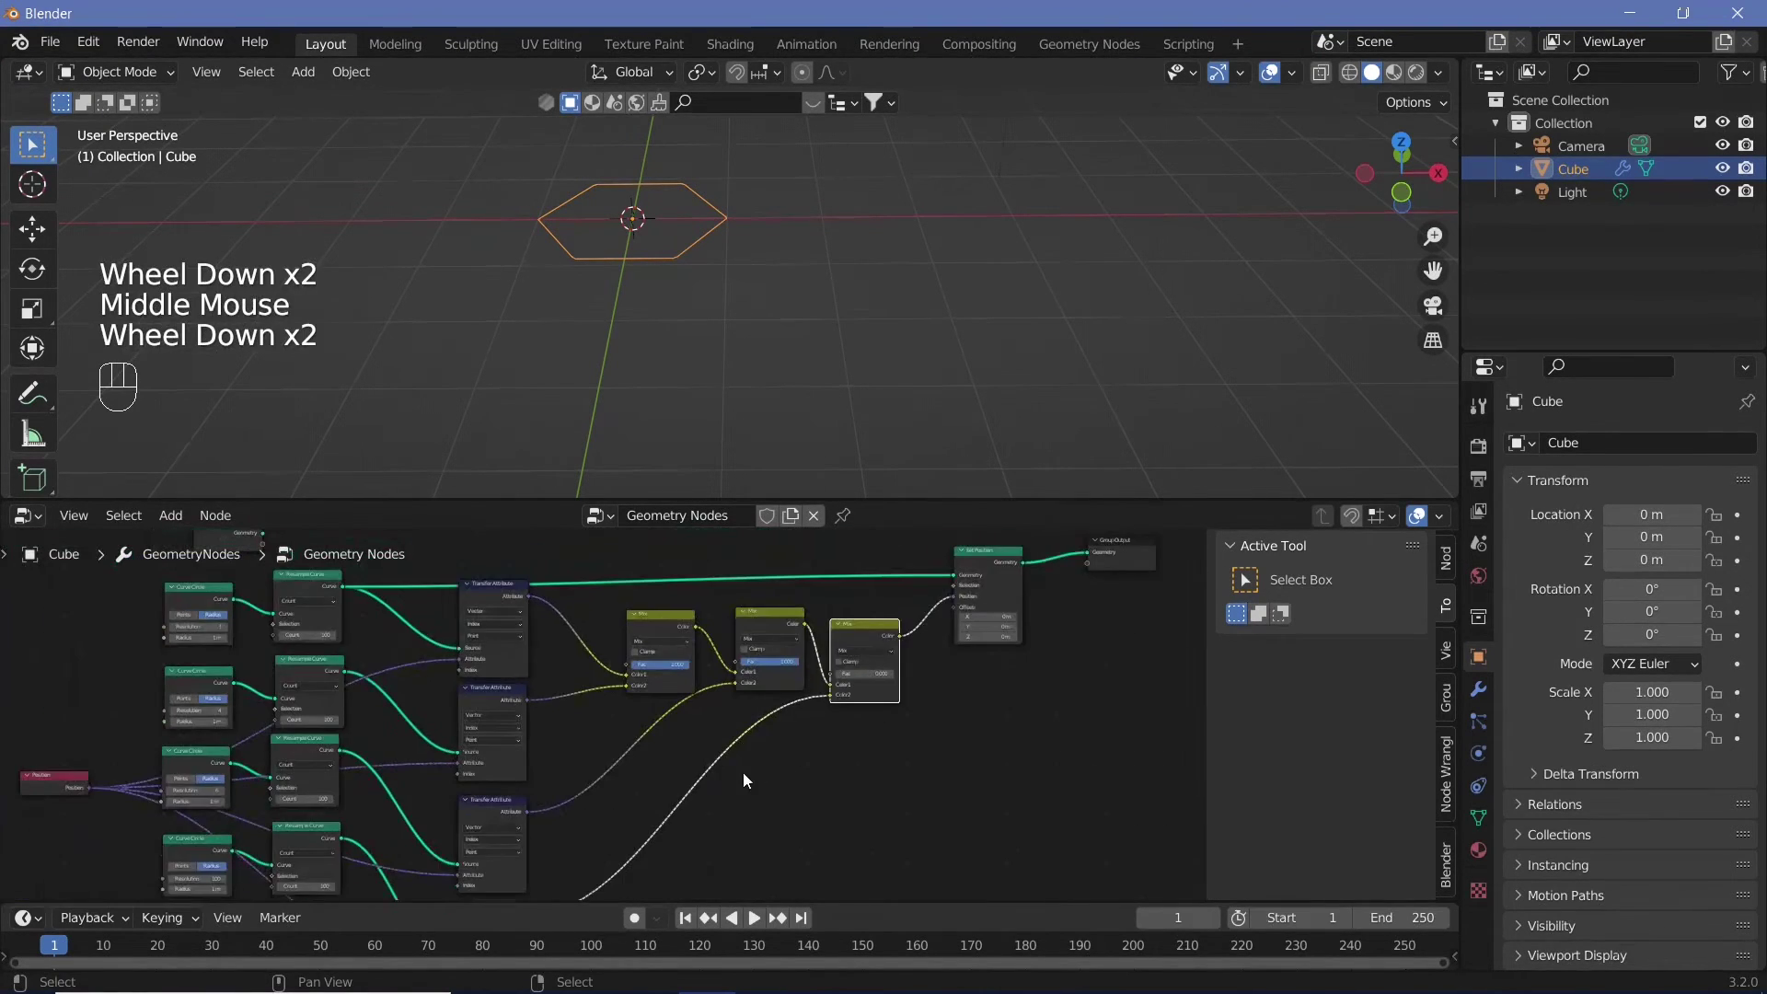
{"action": "middle_click_drag", "start_coordinate": [731, 759], "coordinate": [767, 730]}
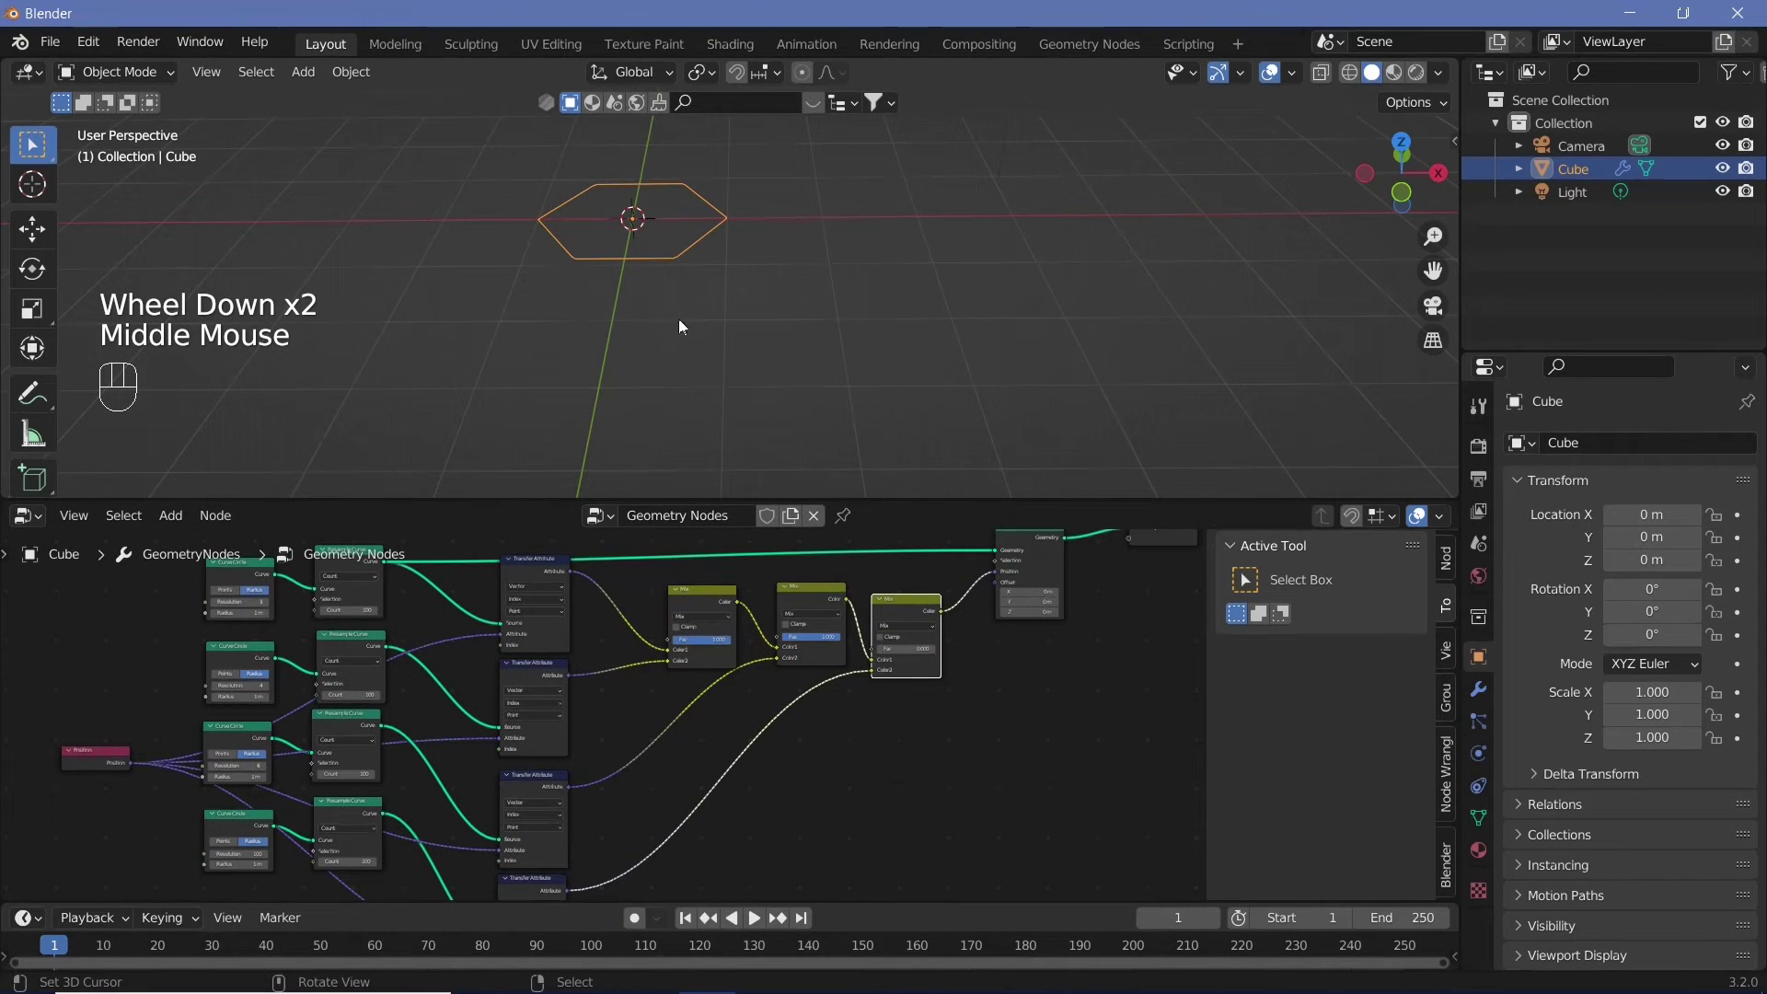
Add a Bezier curve and move it along X to sit beside the cube
{"action": "middle_click_drag", "start_coordinate": [602, 284], "coordinate": [1041, 367], "text": "shift"}
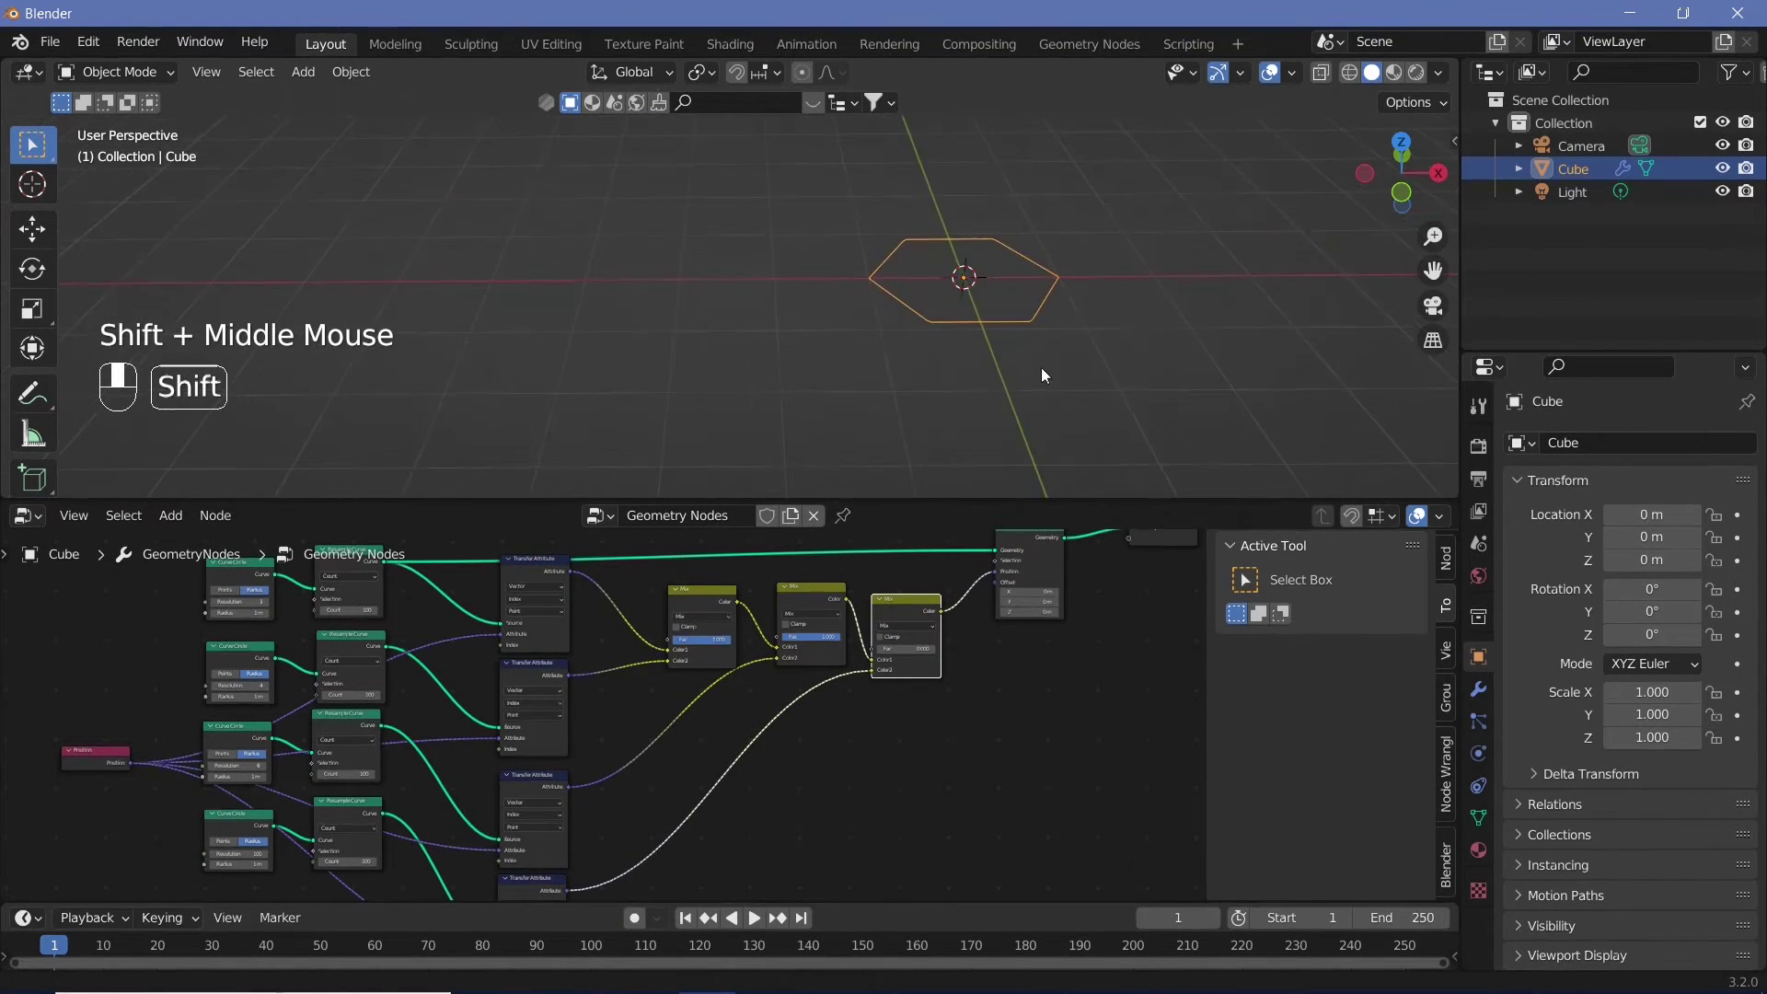
{"action": "middle_click", "coordinate": [708, 392]}
{"action": "middle_click_drag", "start_coordinate": [709, 393], "coordinate": [797, 360]}
{"action": "key", "text": "shift+a"}
{"action": "mouse_move", "coordinate": [798, 360]}
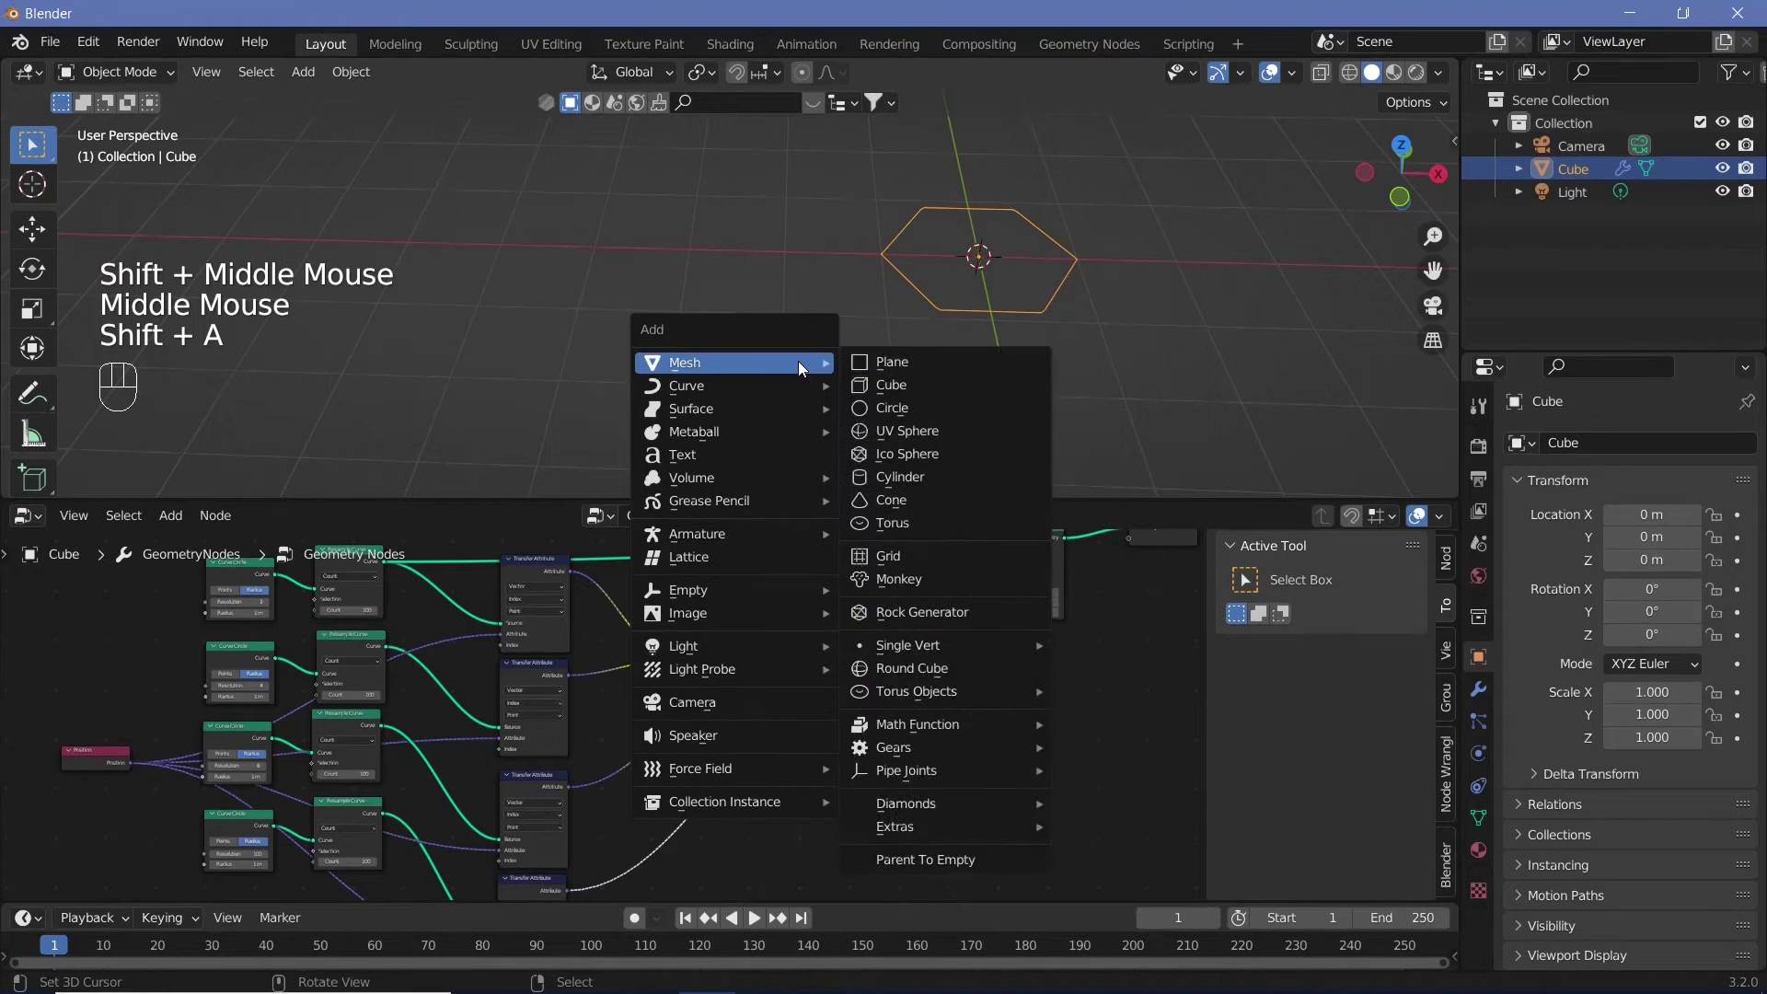
{"action": "left_click", "coordinate": [891, 387]}
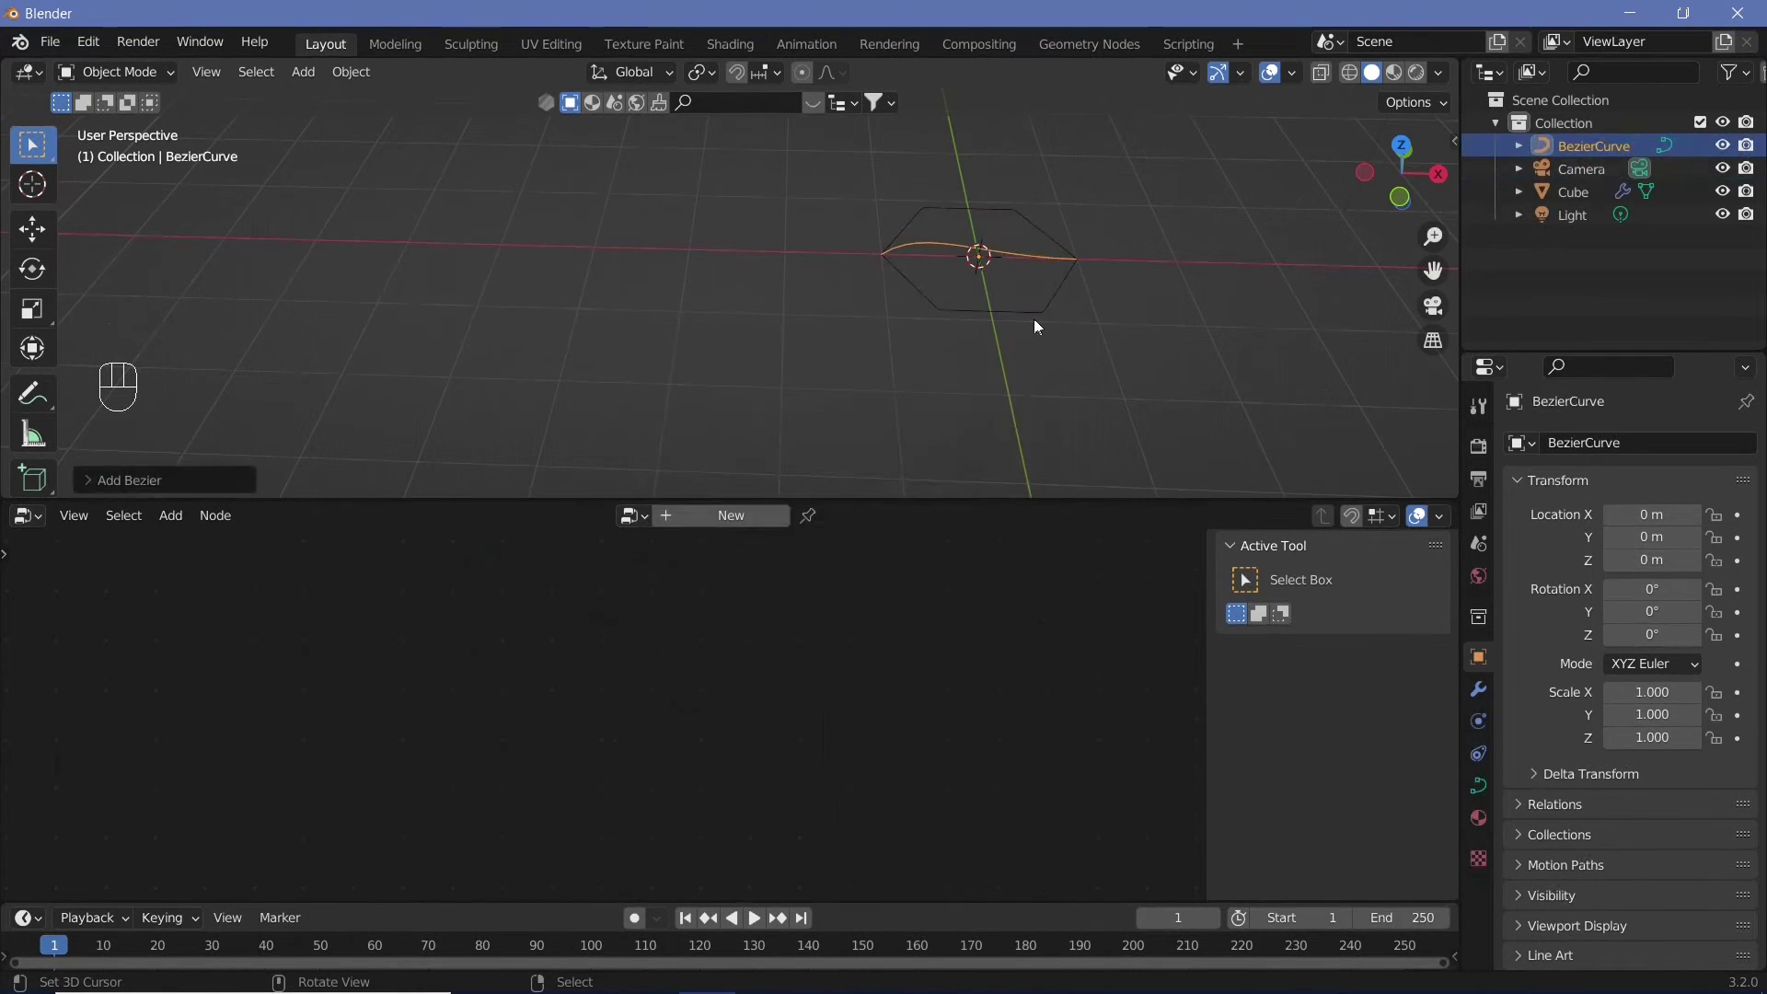
{"action": "key", "text": "g"}
{"action": "key", "text": "x"}
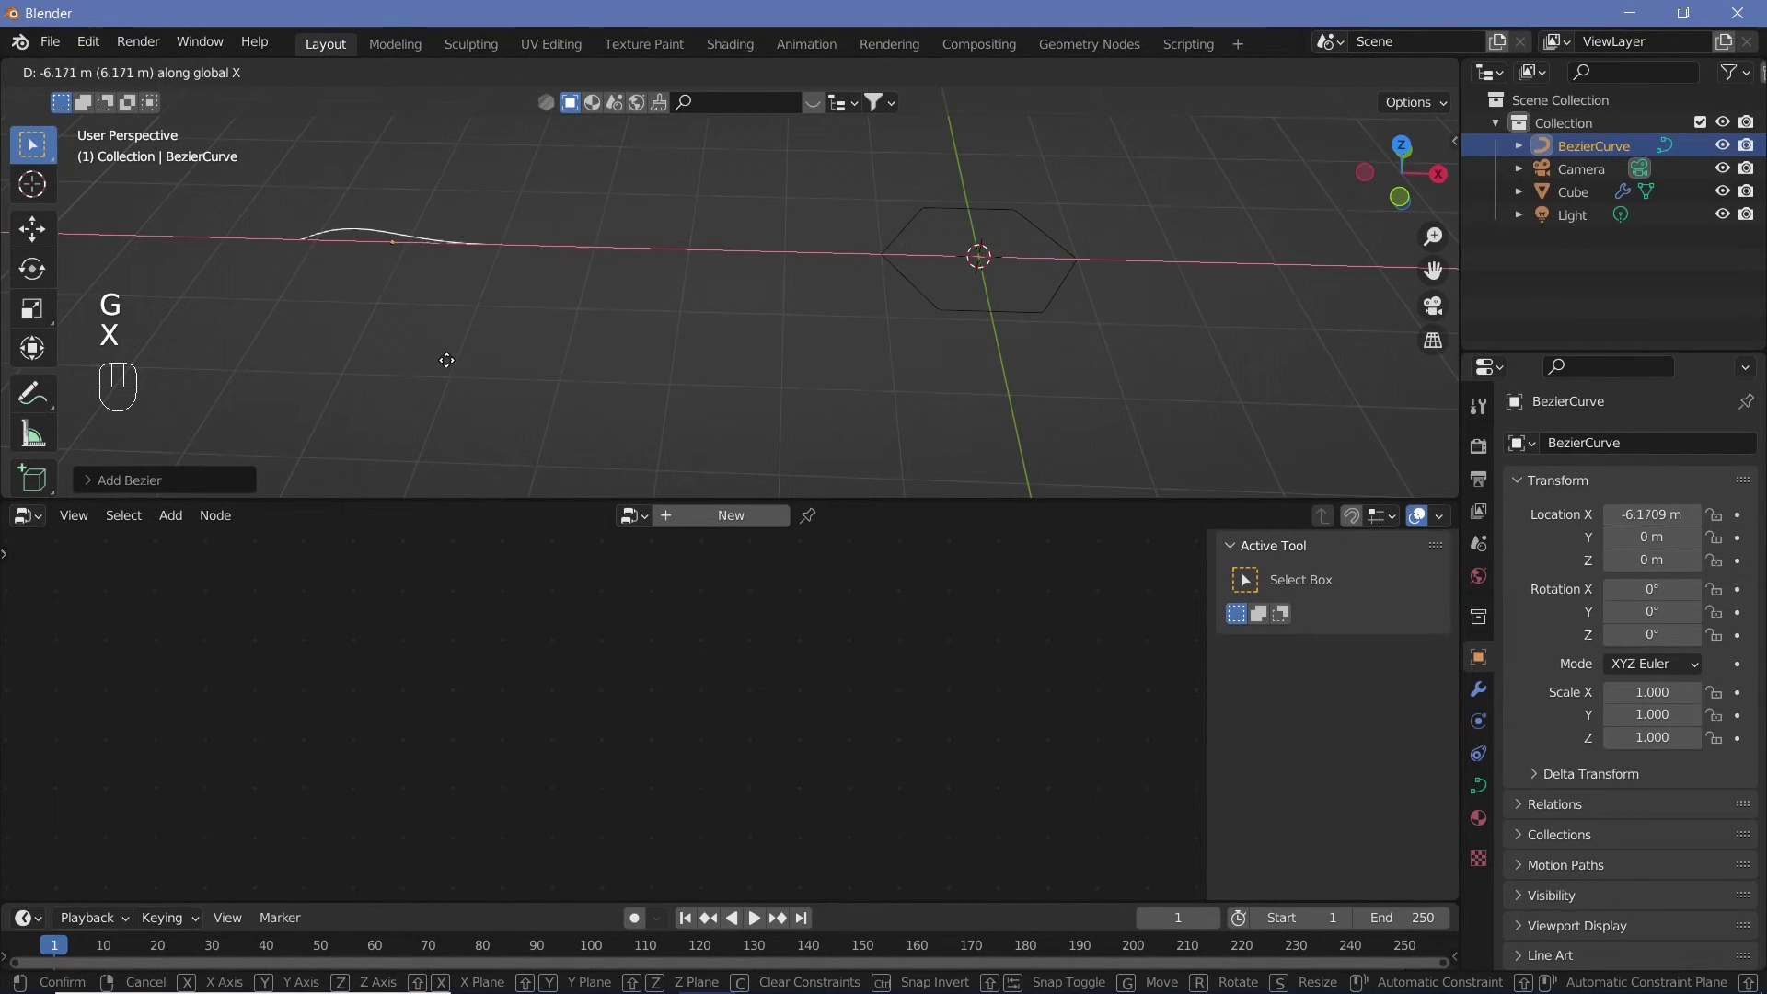
{"action": "left_click", "coordinate": [426, 290]}
In Edit Mode, rotate the selected curve handle around the Z axis
{"action": "middle_click_drag", "start_coordinate": [426, 289], "coordinate": [457, 326], "text": "shift"}
{"action": "key", "text": "Tab"}
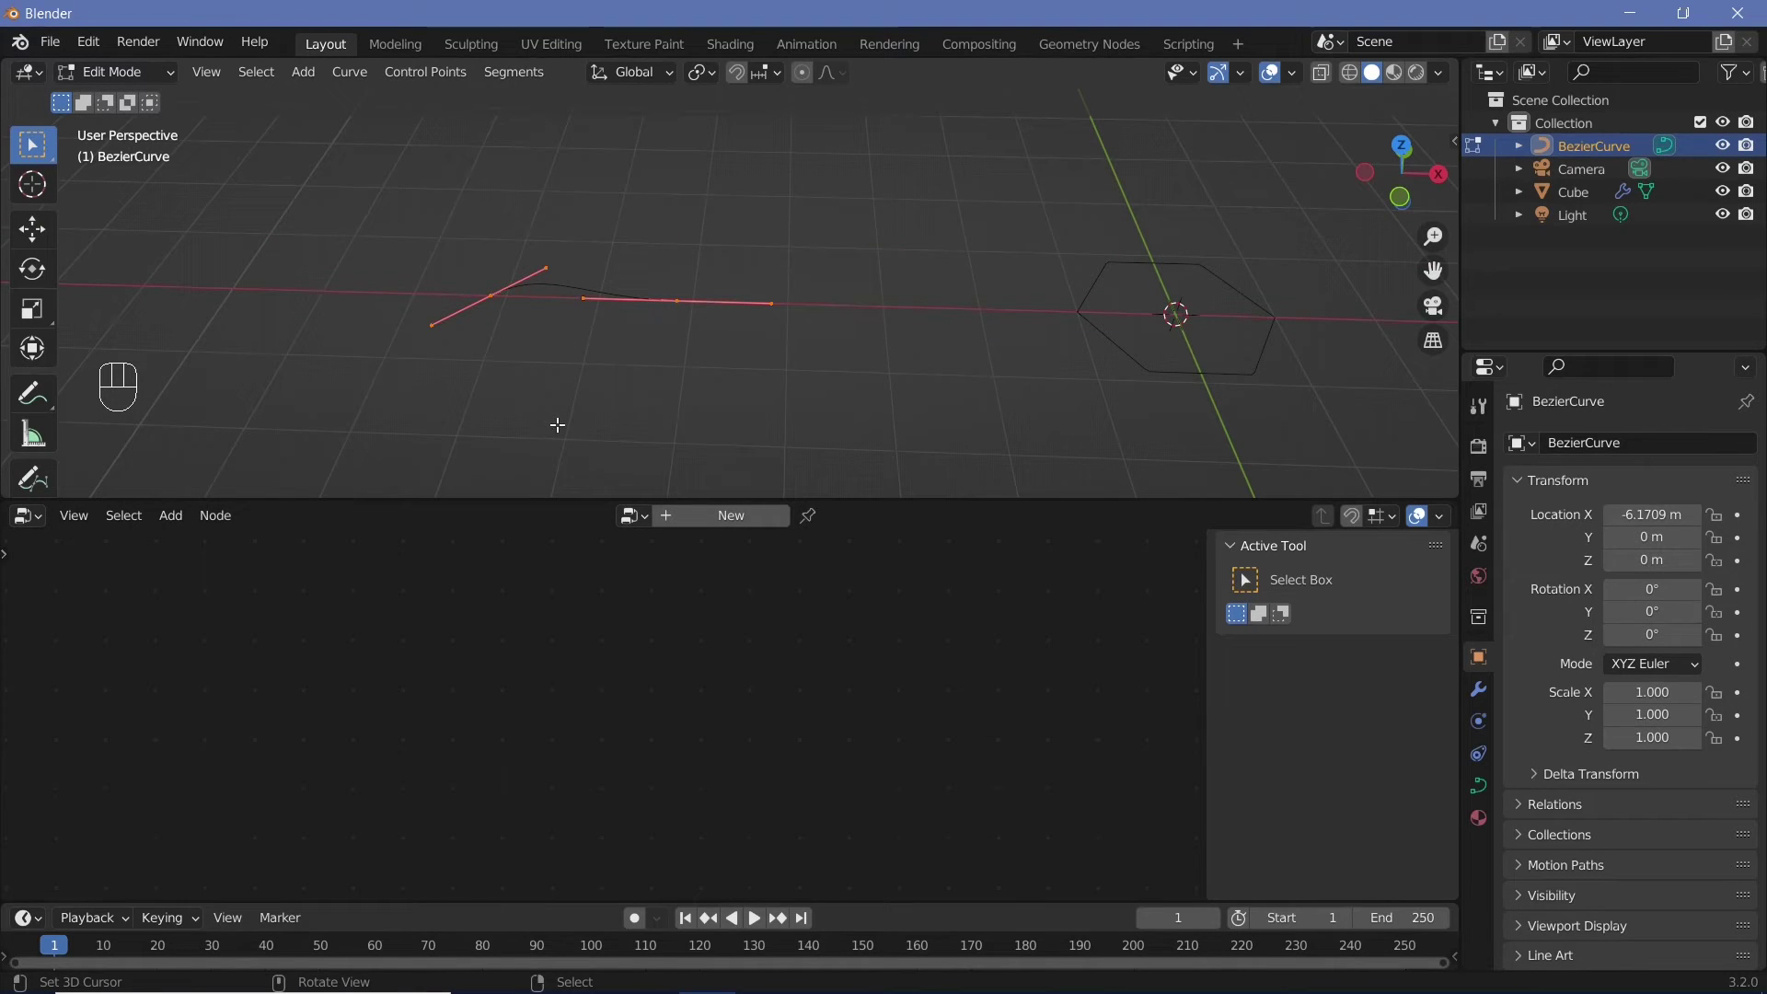
{"action": "key", "text": "r"}
{"action": "key", "text": "z"}
{"action": "right_click", "coordinate": [493, 327]}
{"action": "right_click", "coordinate": [492, 327]}
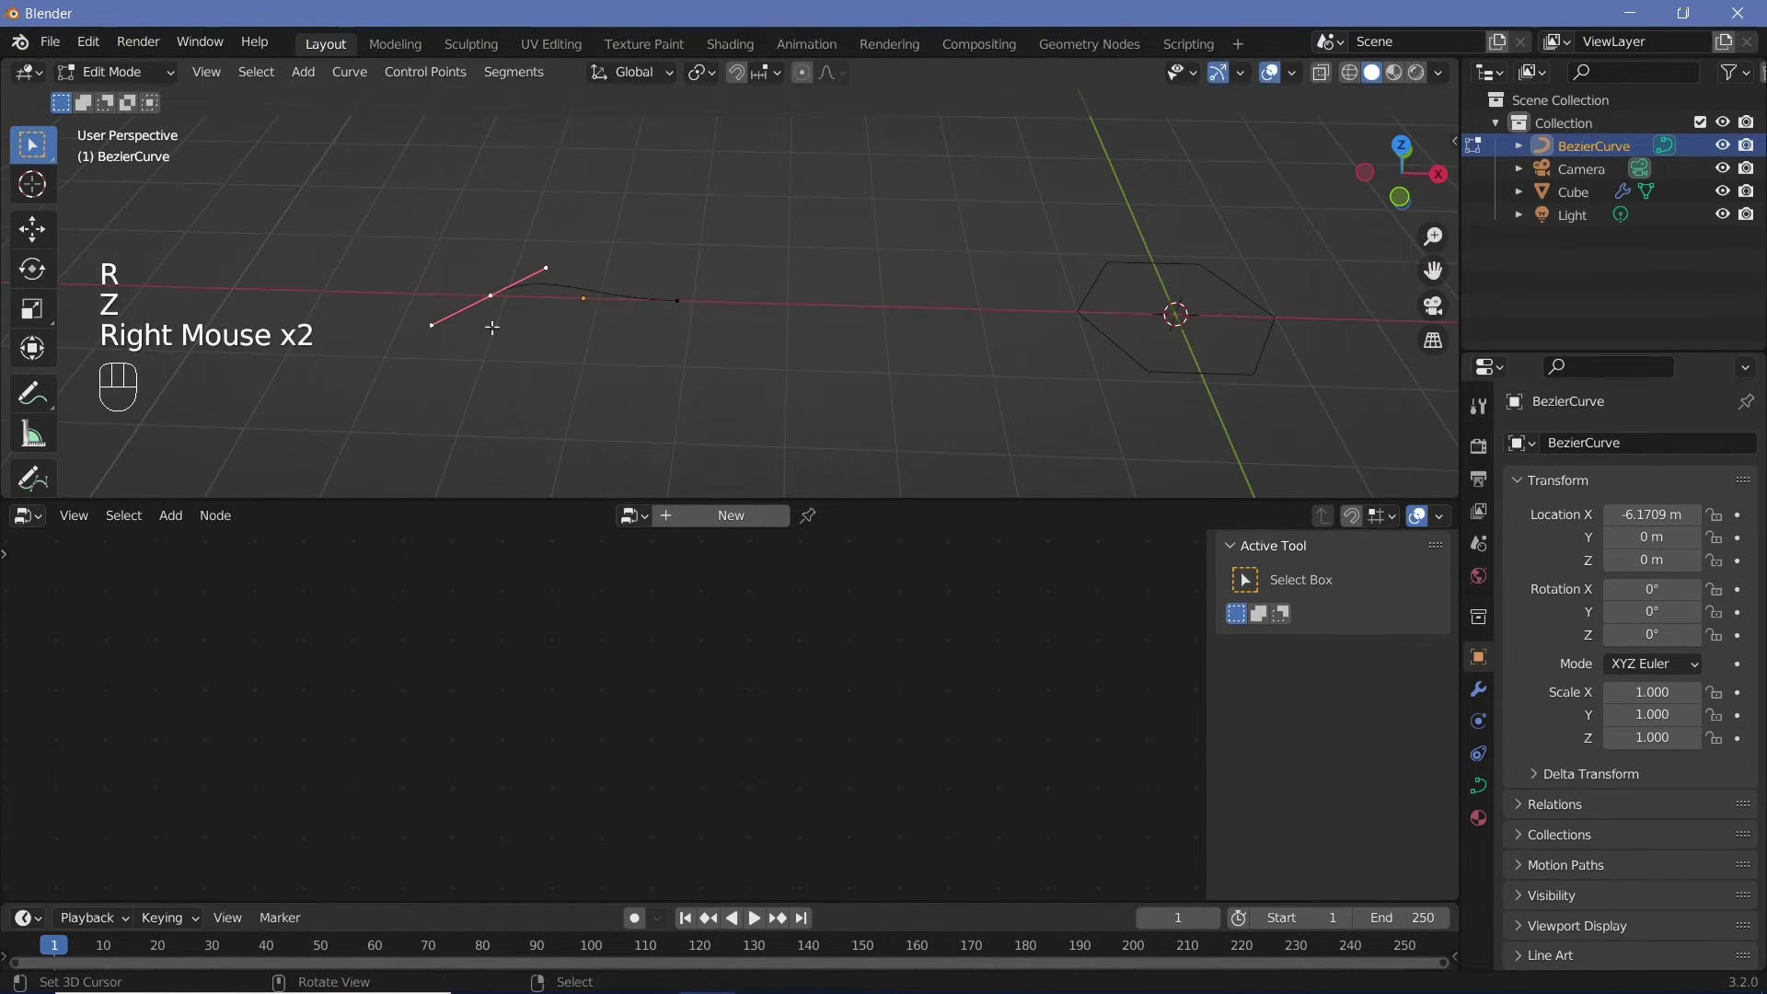
{"action": "key", "text": "r"}
{"action": "key", "text": "z"}
{"action": "left_click", "coordinate": [548, 320]}
Extrude a new point on the ground plane and turn its handle horizontal, then vertical
{"action": "middle_click_drag", "start_coordinate": [549, 320], "coordinate": [552, 489]}
{"action": "key", "text": "e"}
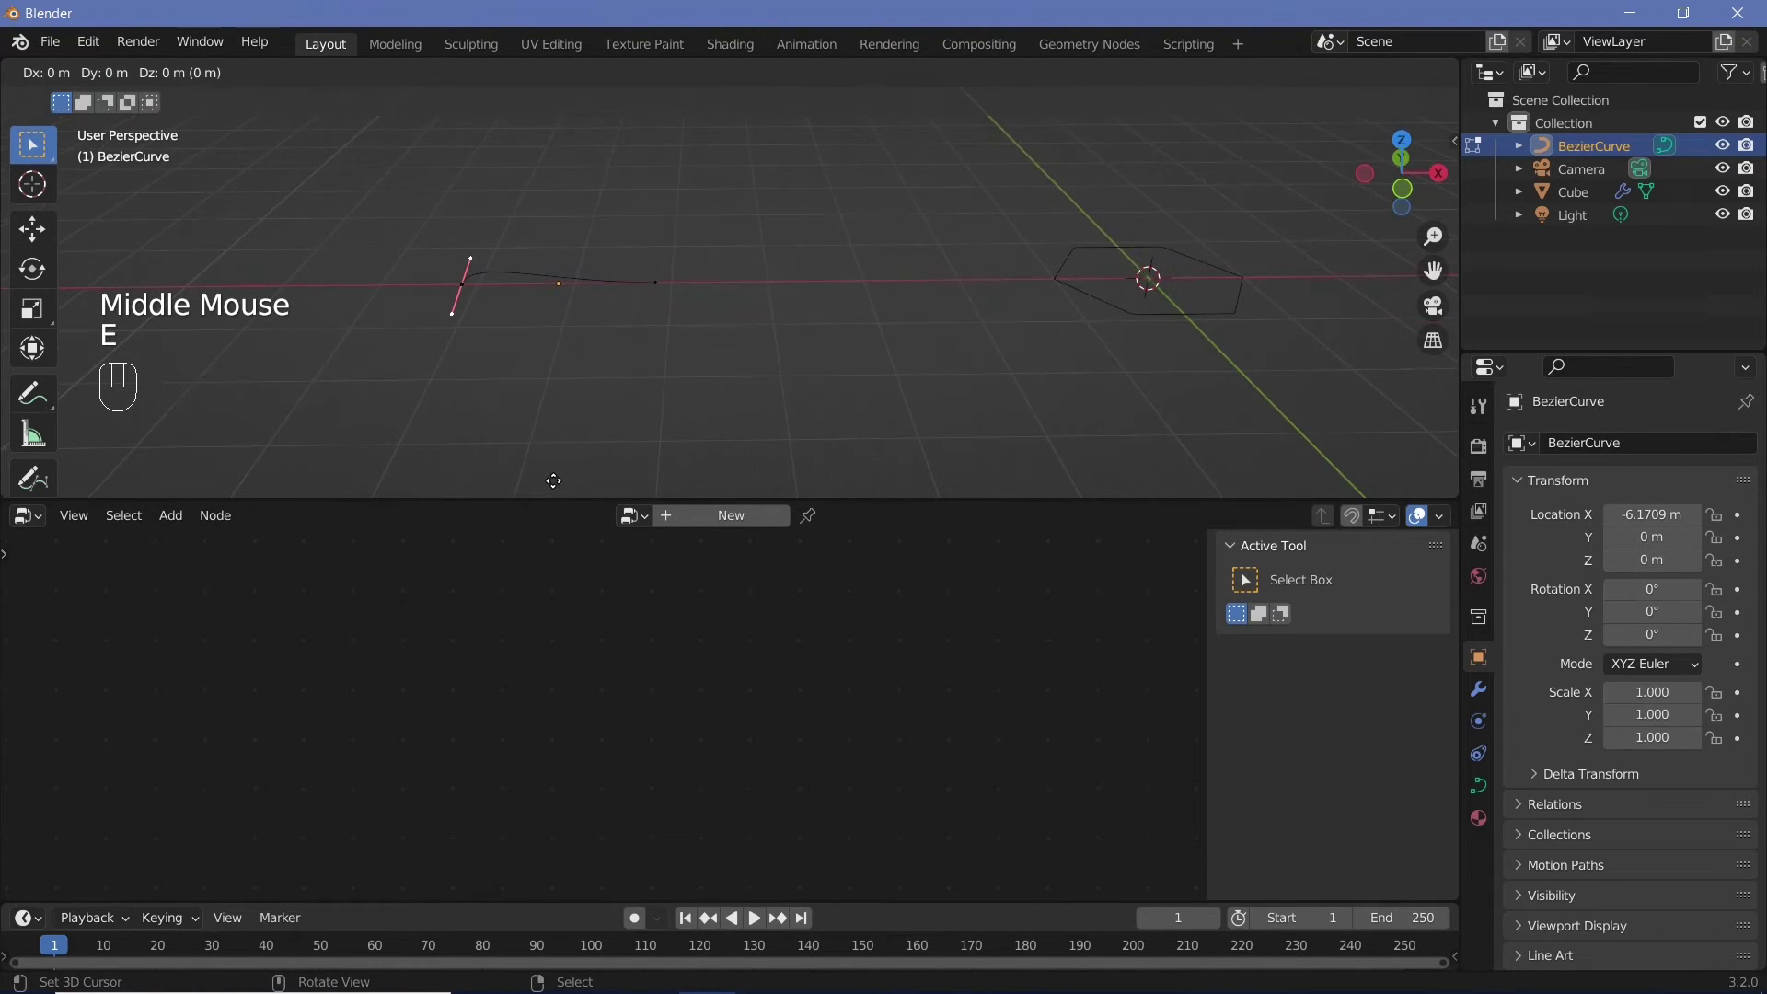
{"action": "key", "text": "shift+z"}
{"action": "left_click", "coordinate": [552, 395]}
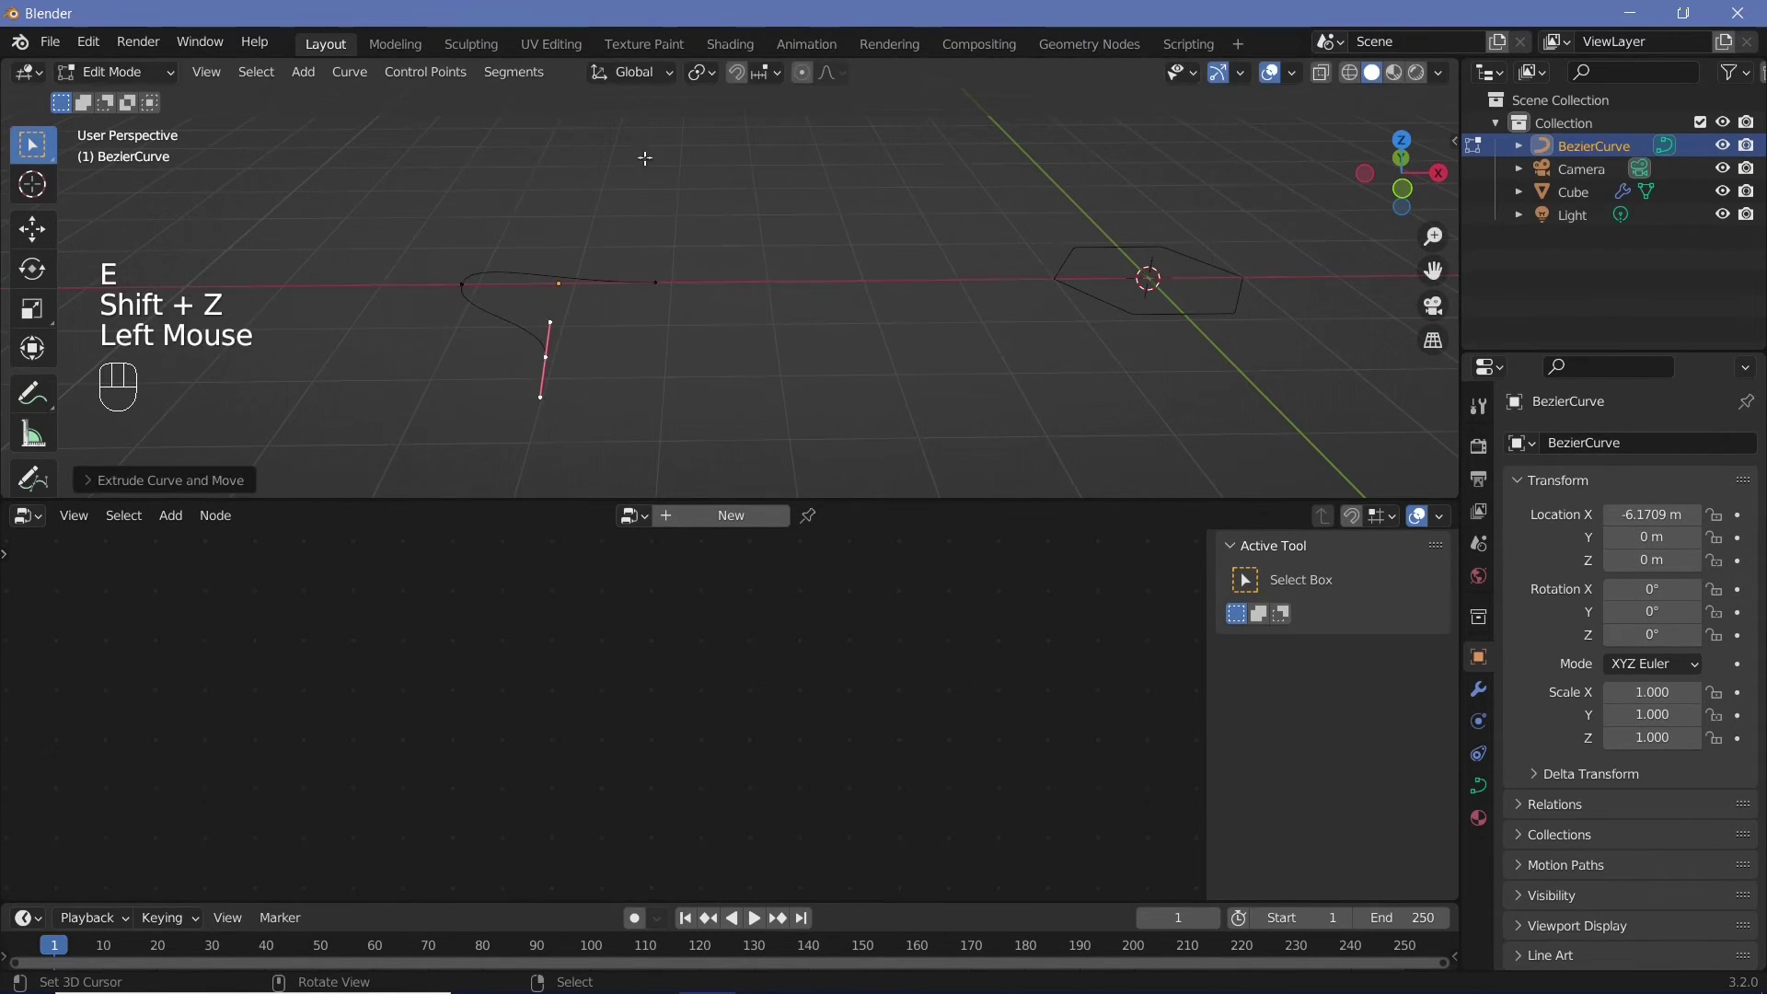
{"action": "key", "text": "r"}
{"action": "left_click", "coordinate": [501, 244]}
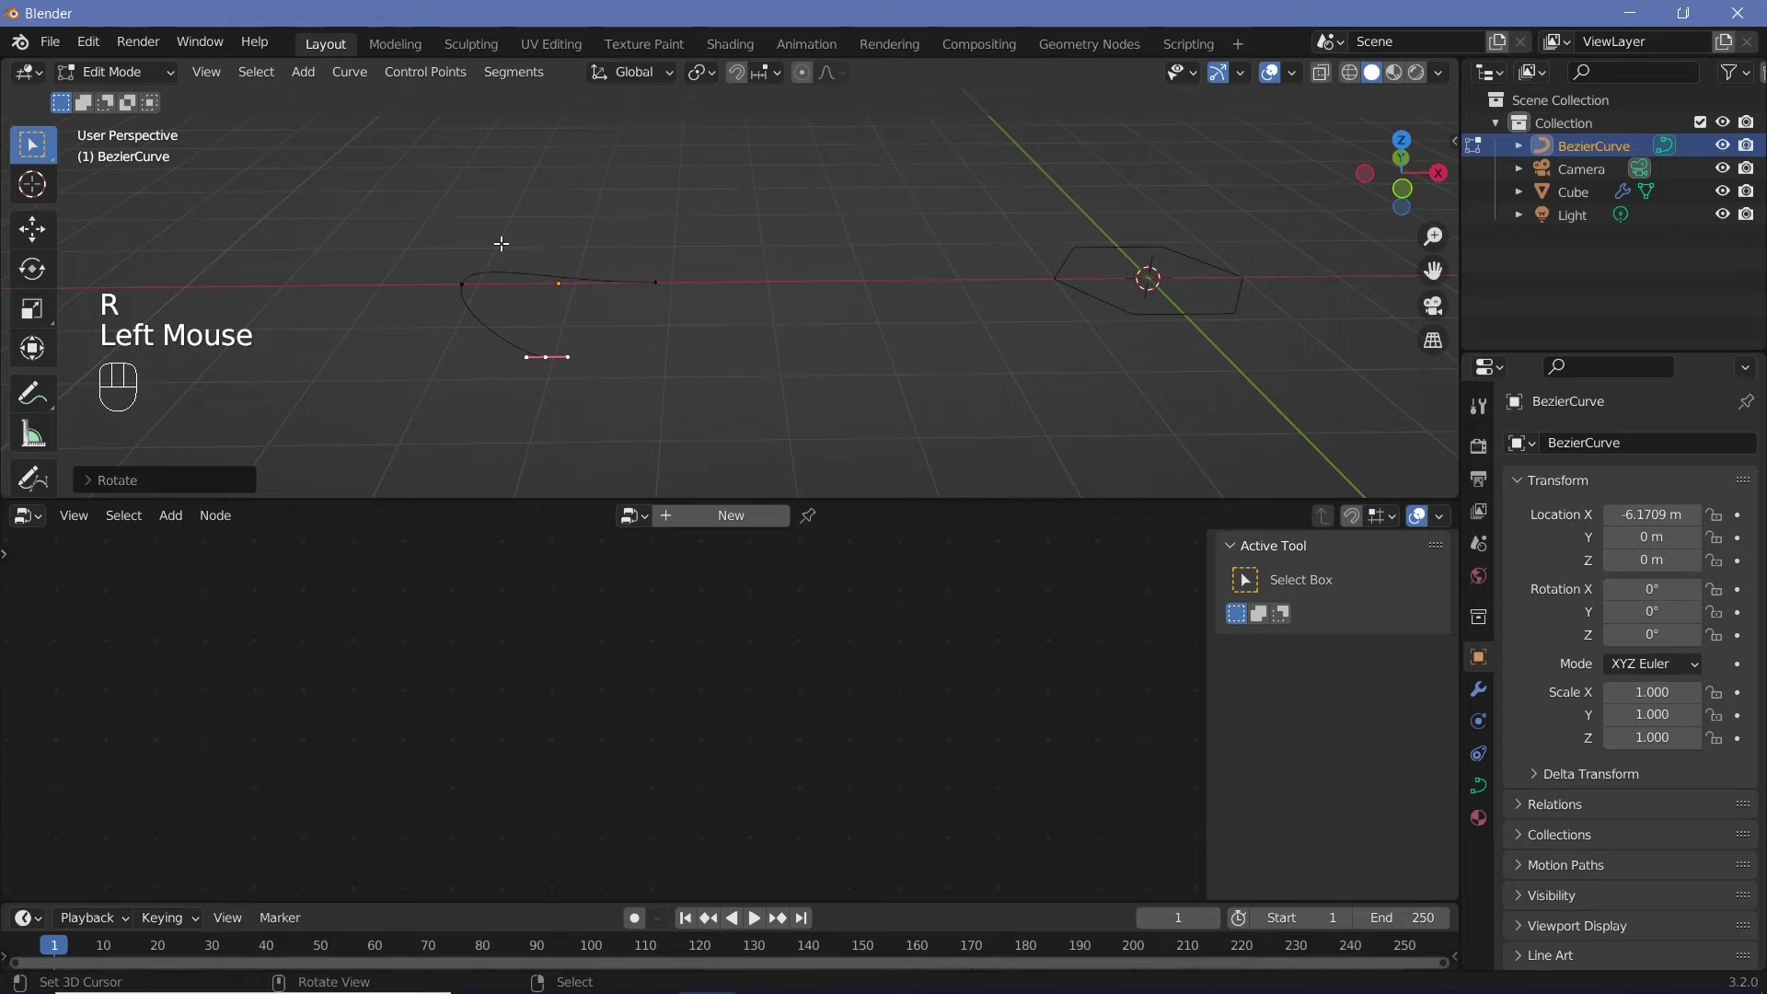
{"action": "key", "text": "KP_0"}
{"action": "key", "text": "KP_1"}
{"action": "key", "text": "r"}
{"action": "left_click", "coordinate": [702, 292]}
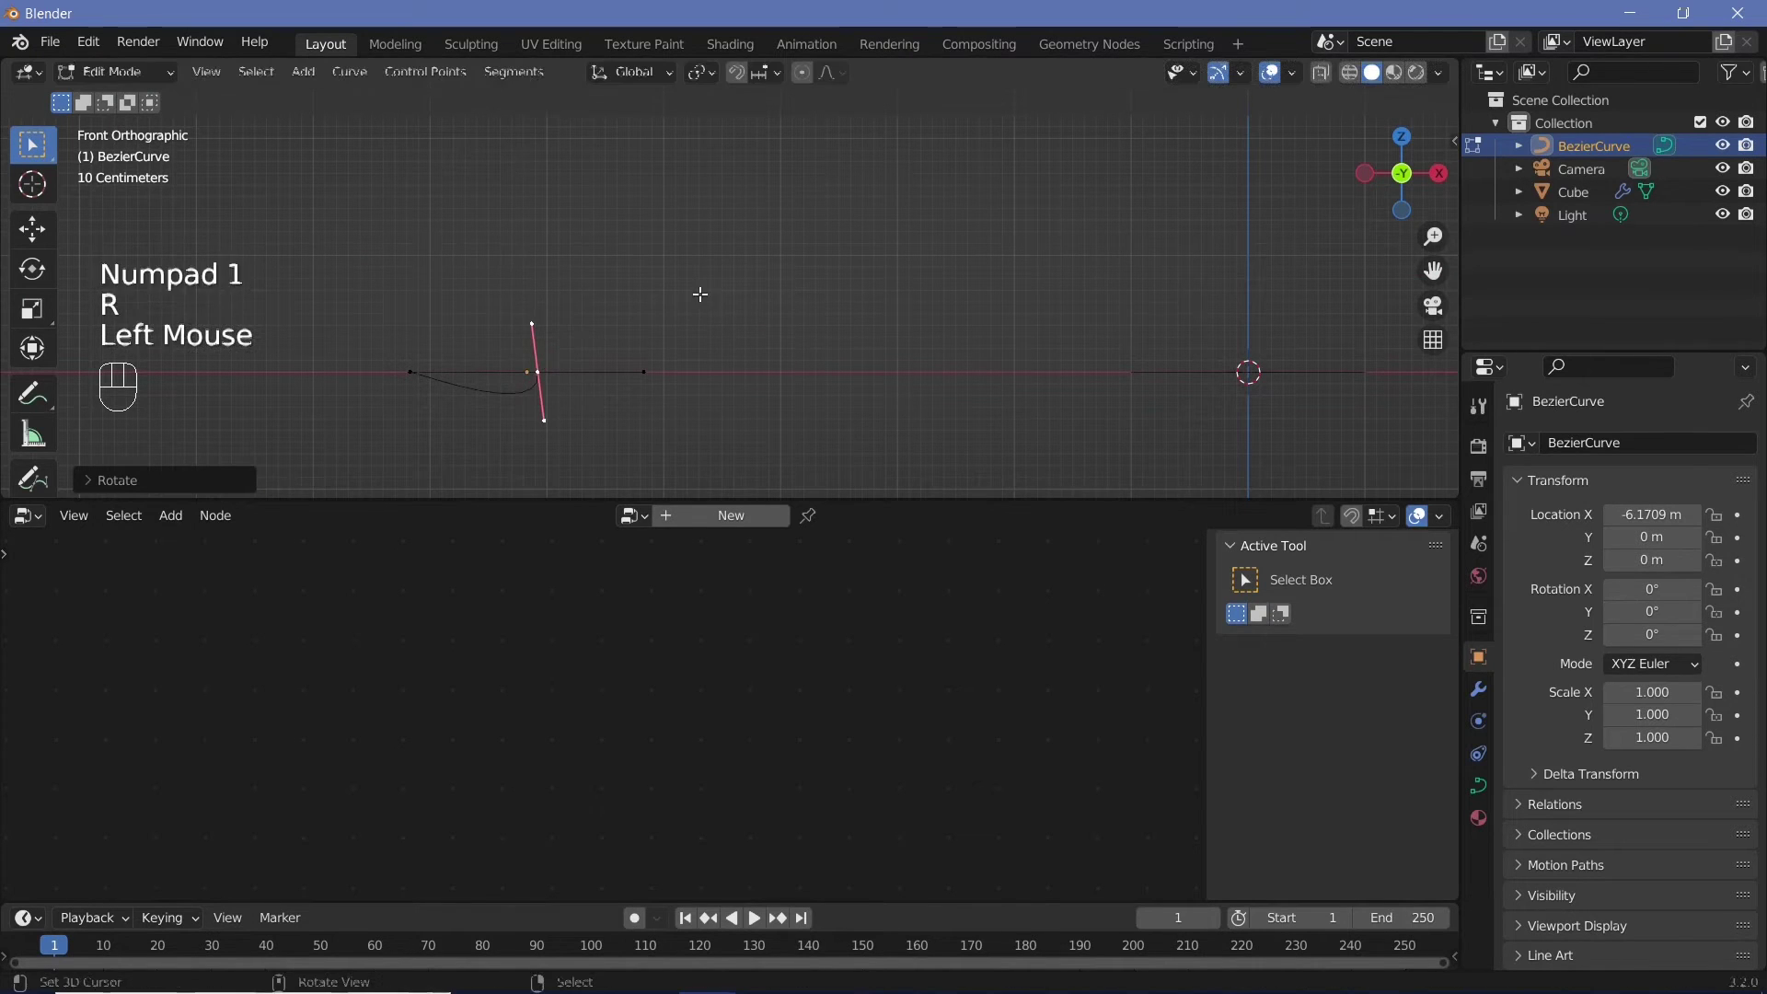
Extrude further points above the curve and rotate their handles to shape a 3D path
{"action": "key", "text": "e"}
{"action": "left_click", "coordinate": [607, 266]}
{"action": "key", "text": "r"}
{"action": "left_click", "coordinate": [620, 291]}
{"action": "key", "text": "g"}
{"action": "left_click", "coordinate": [655, 282]}
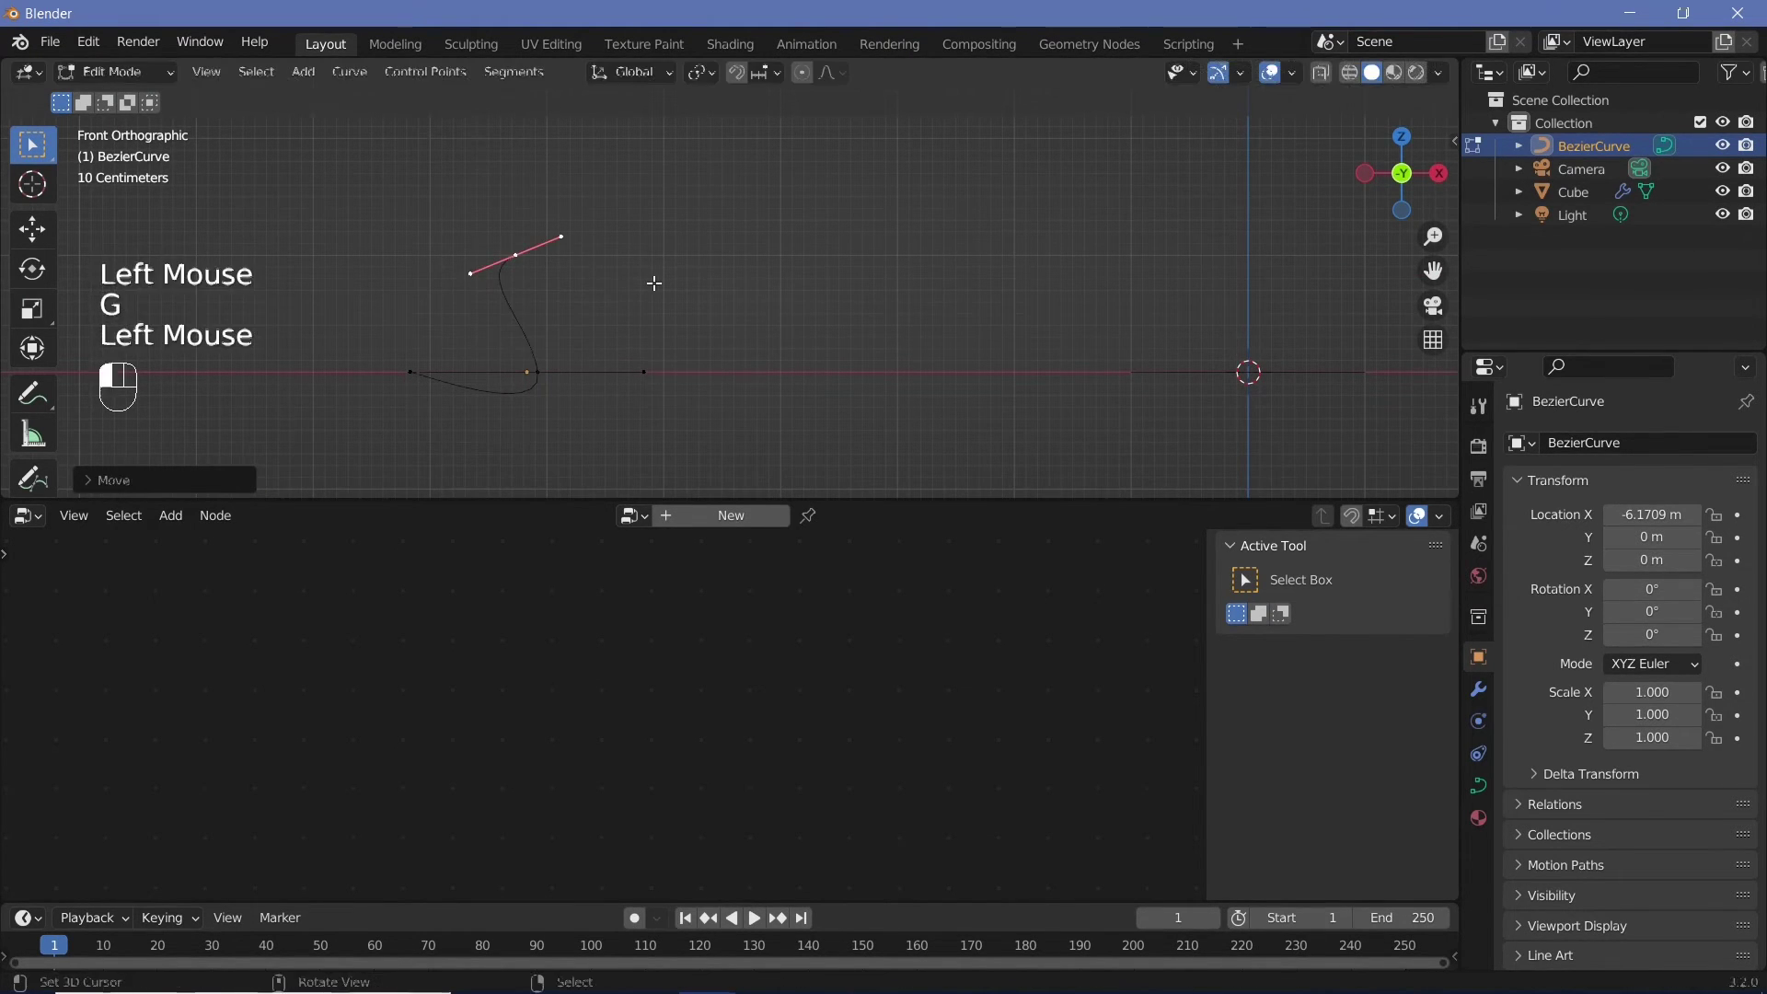
{"action": "key", "text": "e"}
{"action": "left_click", "coordinate": [957, 276]}
{"action": "middle_click_drag", "start_coordinate": [1104, 235], "coordinate": [966, 285]}
{"action": "key", "text": "r"}
{"action": "key", "text": "r"}
{"action": "left_click", "coordinate": [715, 173]}
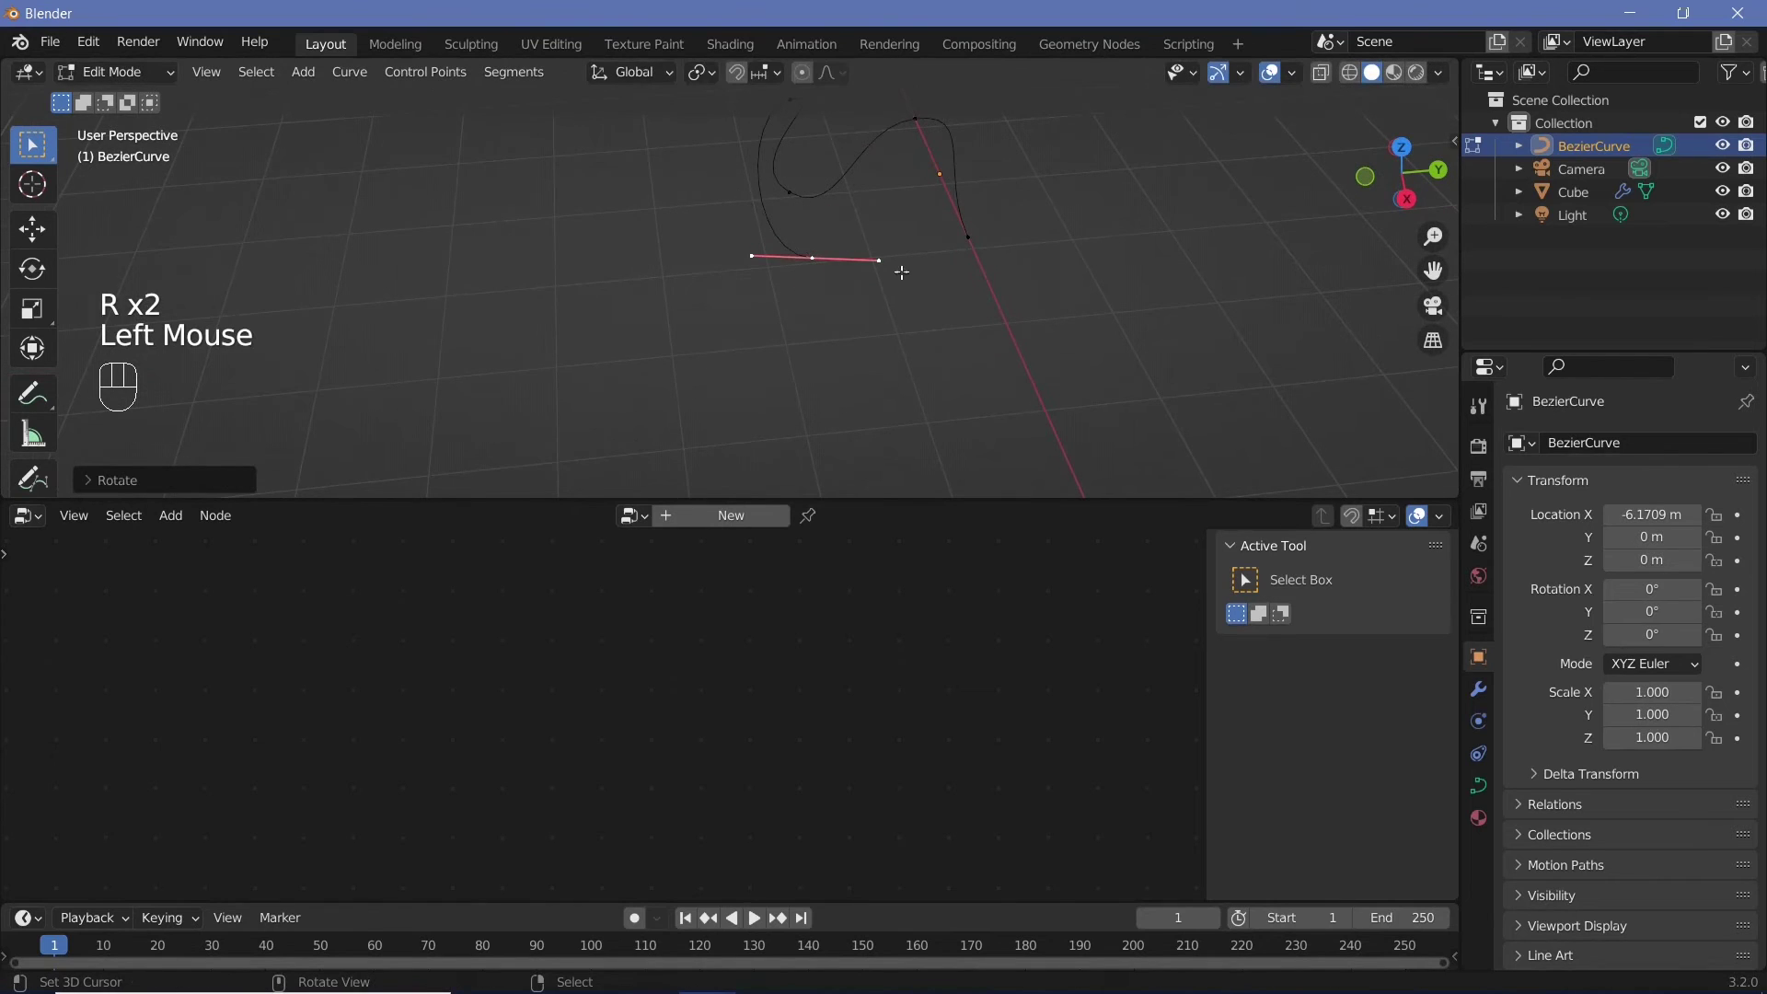
Select both curve ends, join them with F into a closed loop, and leave Edit Mode
{"action": "right_click", "coordinate": [967, 239], "text": "shift"}
{"action": "key", "text": "f"}
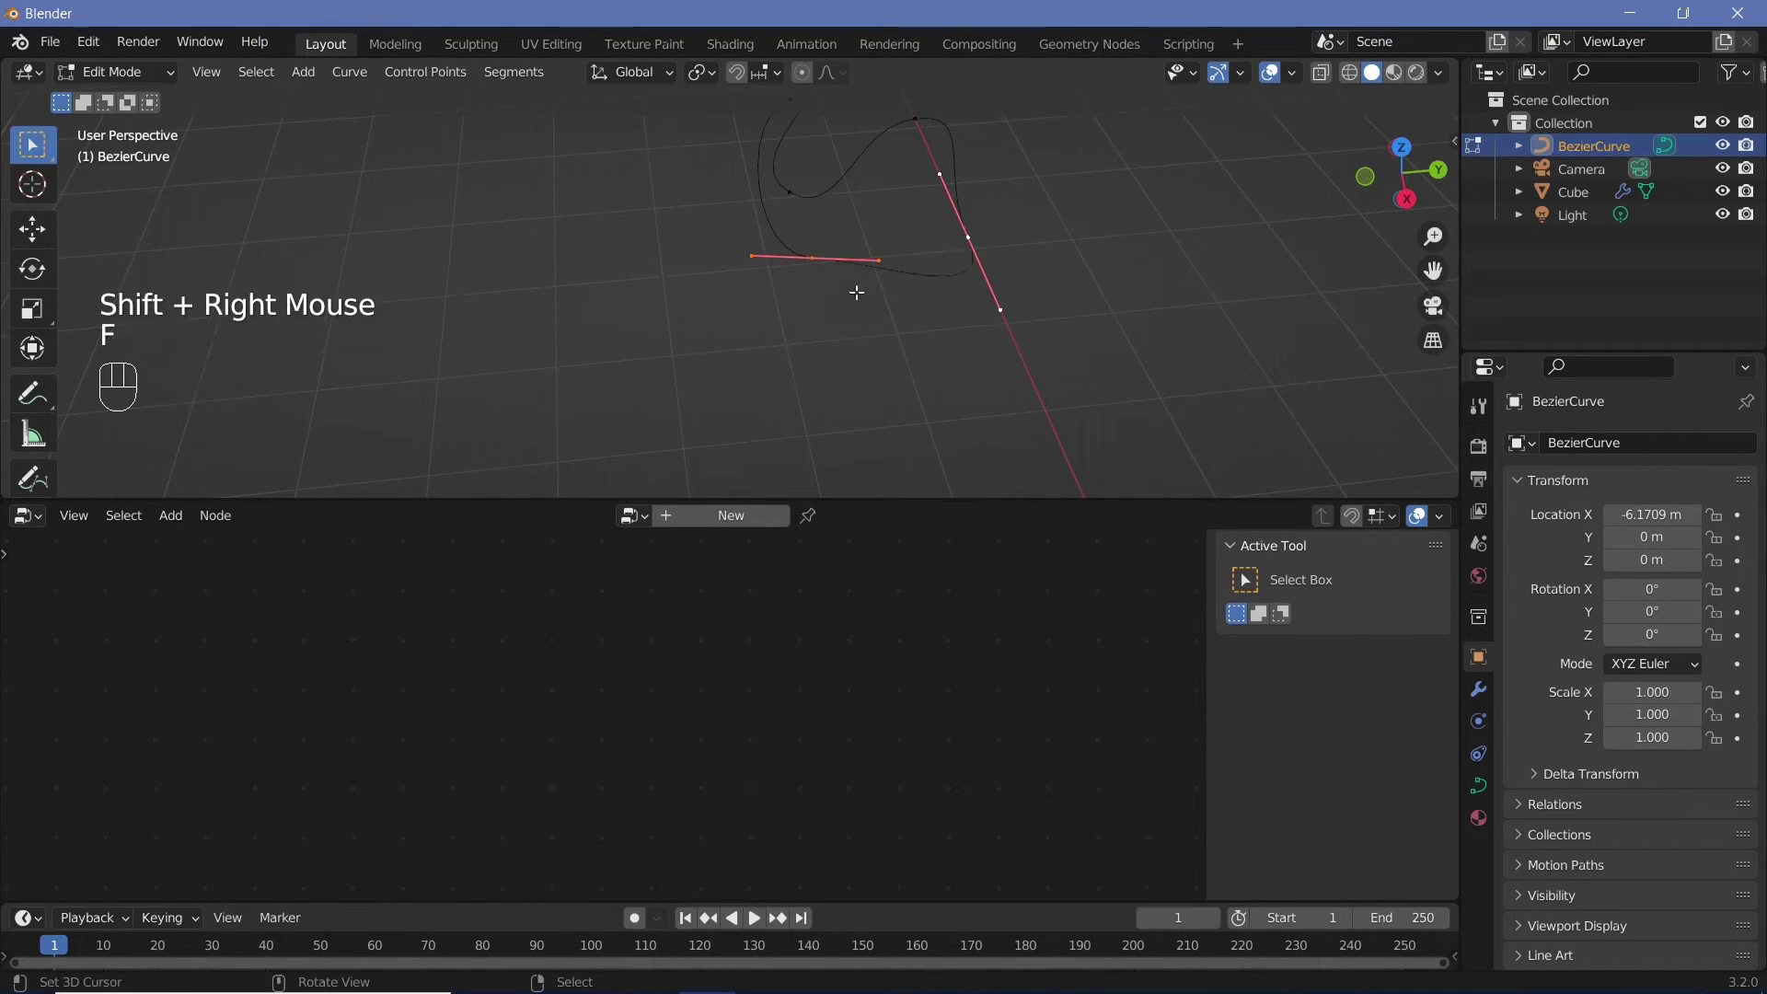
{"action": "middle_click_drag", "start_coordinate": [856, 288], "coordinate": [708, 322]}
{"action": "key", "text": "Tab"}
With the cube selected, bring BezierCurve into its node graph as an Object Info node and position it
{"action": "right_click", "coordinate": [928, 226]}
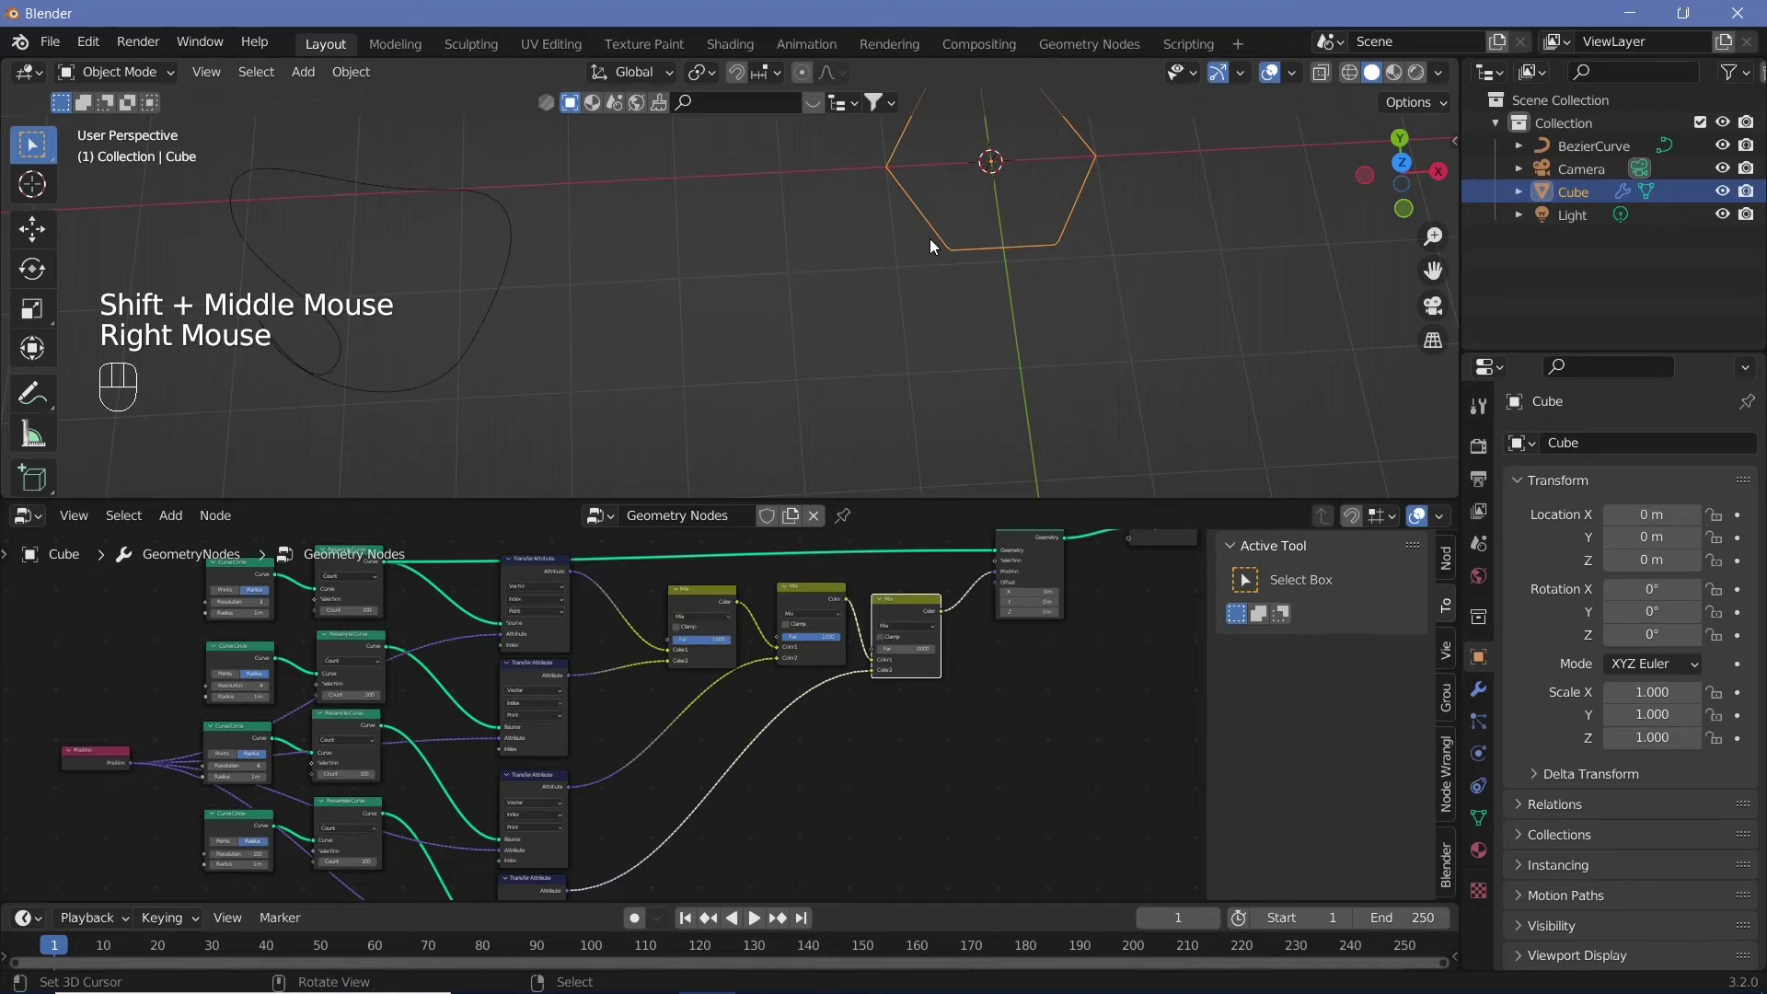
{"action": "middle_click_drag", "start_coordinate": [776, 720], "coordinate": [964, 509]}
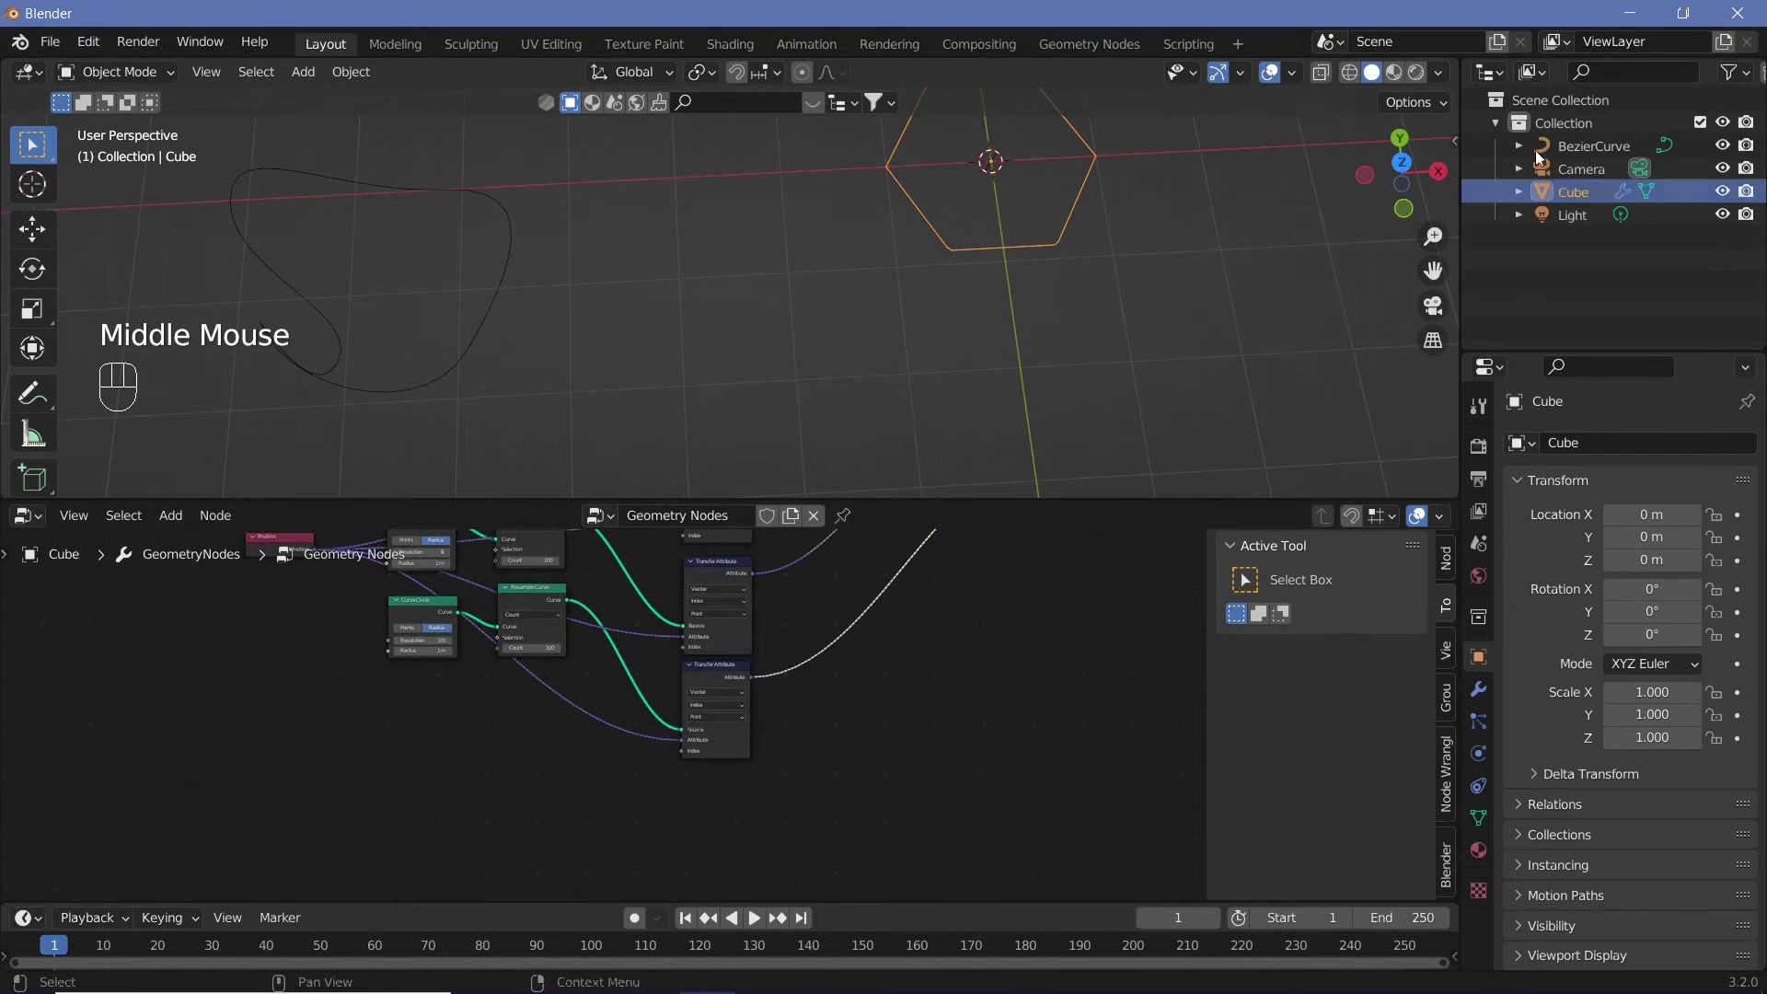
{"action": "left_click_drag", "start_coordinate": [1589, 147], "coordinate": [335, 790]}
{"action": "middle_click_drag", "start_coordinate": [452, 761], "coordinate": [492, 715]}
{"action": "scroll", "coordinate": [491, 715], "scroll_direction": "up", "scroll_amount": 2}
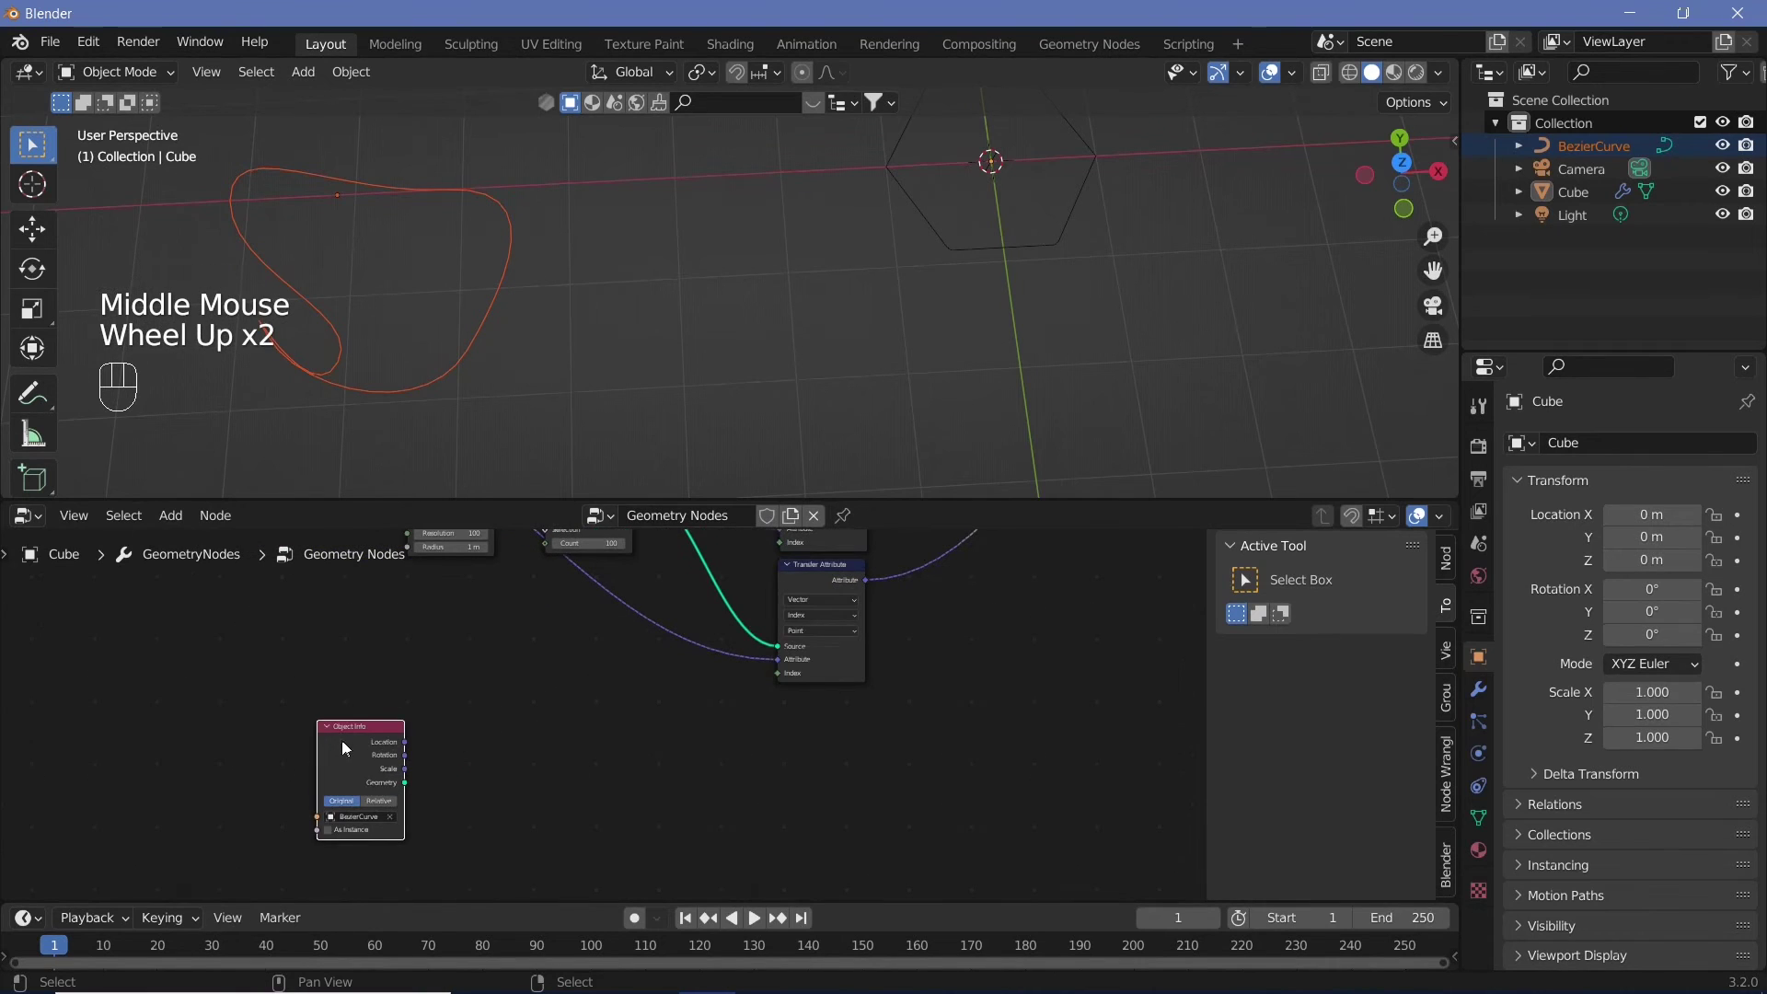
{"action": "left_click_drag", "start_coordinate": [343, 748], "coordinate": [257, 654]}
{"action": "scroll", "coordinate": [495, 656], "scroll_direction": "down", "scroll_amount": 2}
{"action": "middle_click_drag", "start_coordinate": [467, 654], "coordinate": [453, 808]}
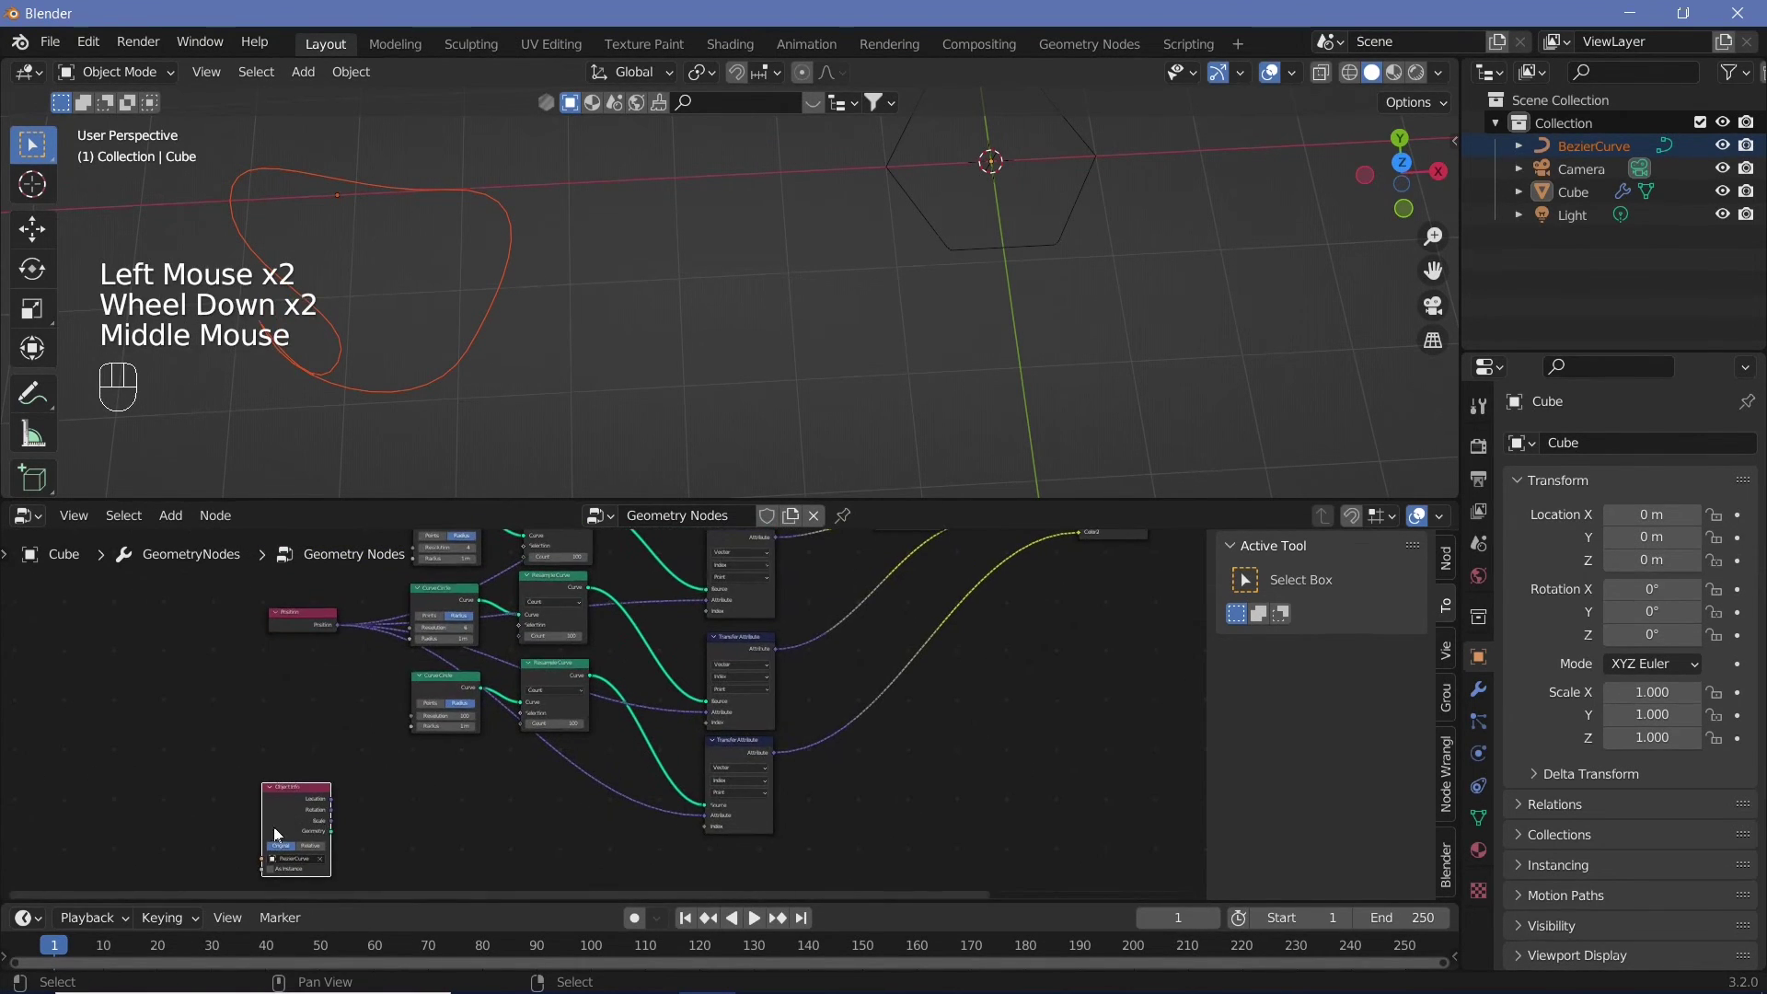
{"action": "scroll", "coordinate": [276, 834], "scroll_direction": "up", "scroll_amount": 3}
{"action": "left_click_drag", "start_coordinate": [276, 834], "coordinate": [503, 816]}
Duplicate Resample Curve and Transfer Attribute nodes for the Bezier curve and link them together
{"action": "left_click", "coordinate": [526, 659]}
{"action": "key", "text": "shift+d"}
{"action": "left_click", "coordinate": [518, 831]}
{"action": "left_click", "coordinate": [782, 709]}
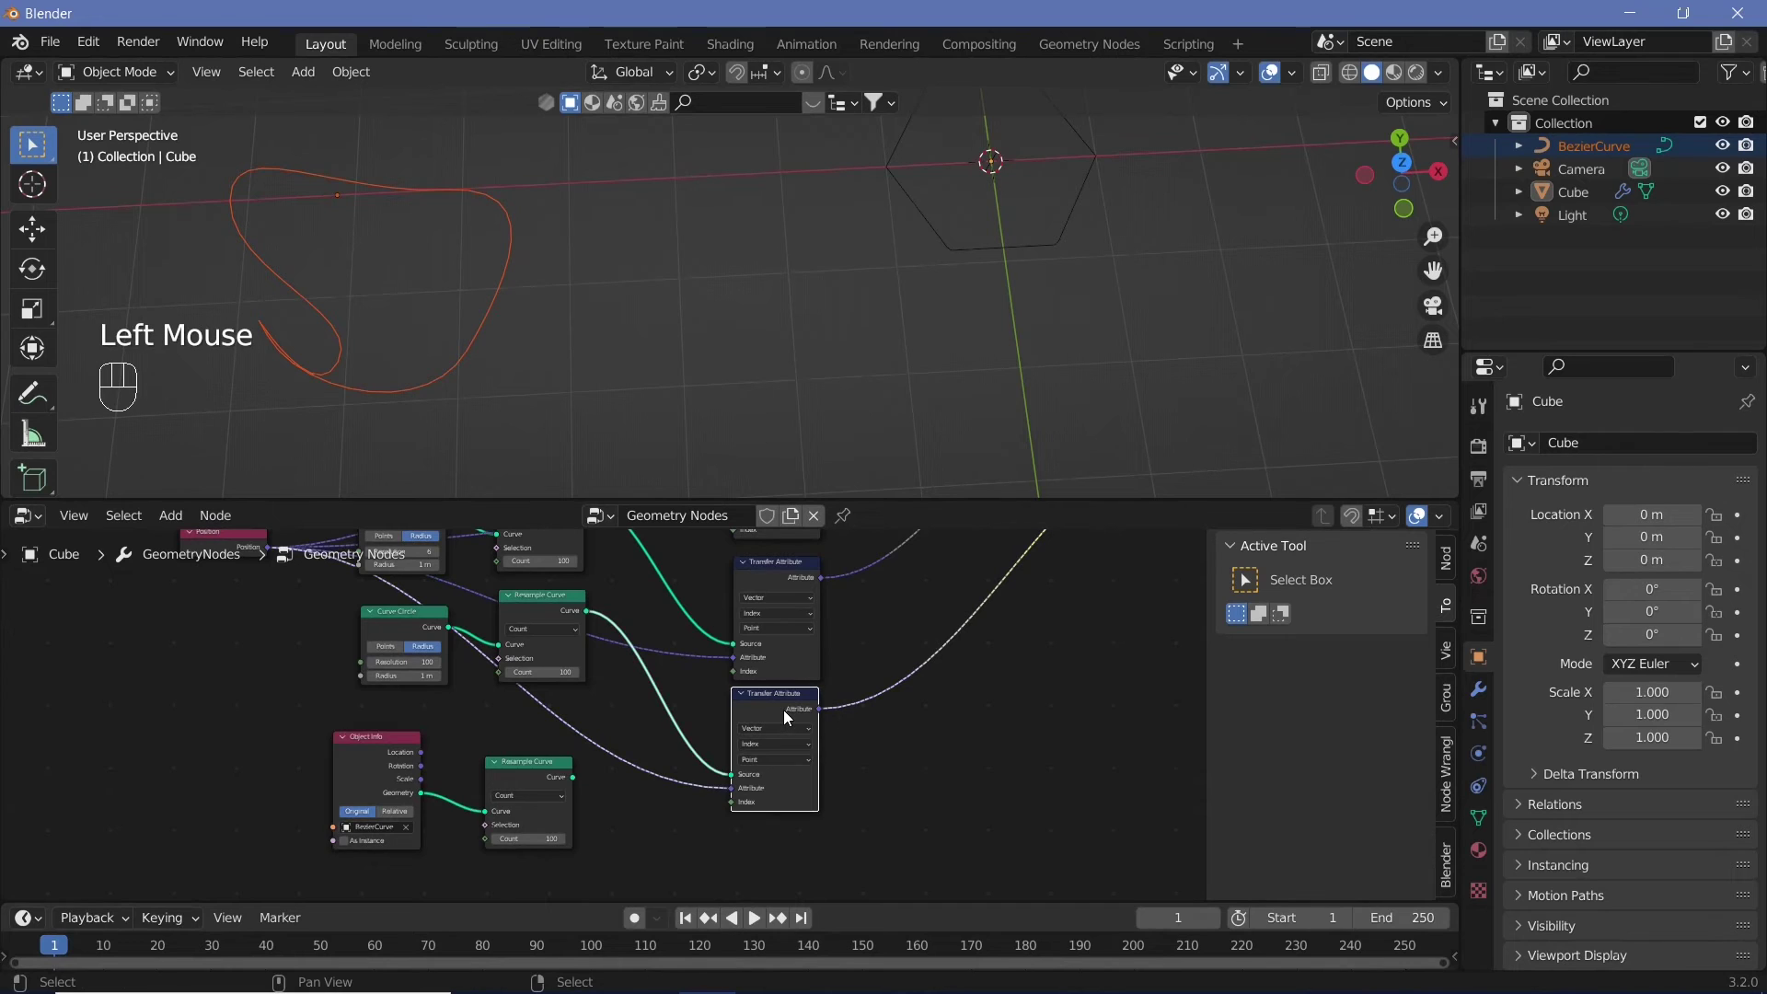
{"action": "key", "text": "shift+d"}
{"action": "left_click", "coordinate": [769, 856]}
{"action": "middle_click_drag", "start_coordinate": [769, 856], "coordinate": [597, 708]}
{"action": "left_click_drag", "start_coordinate": [587, 708], "coordinate": [734, 850]}
Move the Set Position and Group Output nodes right to make room
{"action": "scroll", "coordinate": [540, 736], "scroll_direction": "down", "scroll_amount": 2}
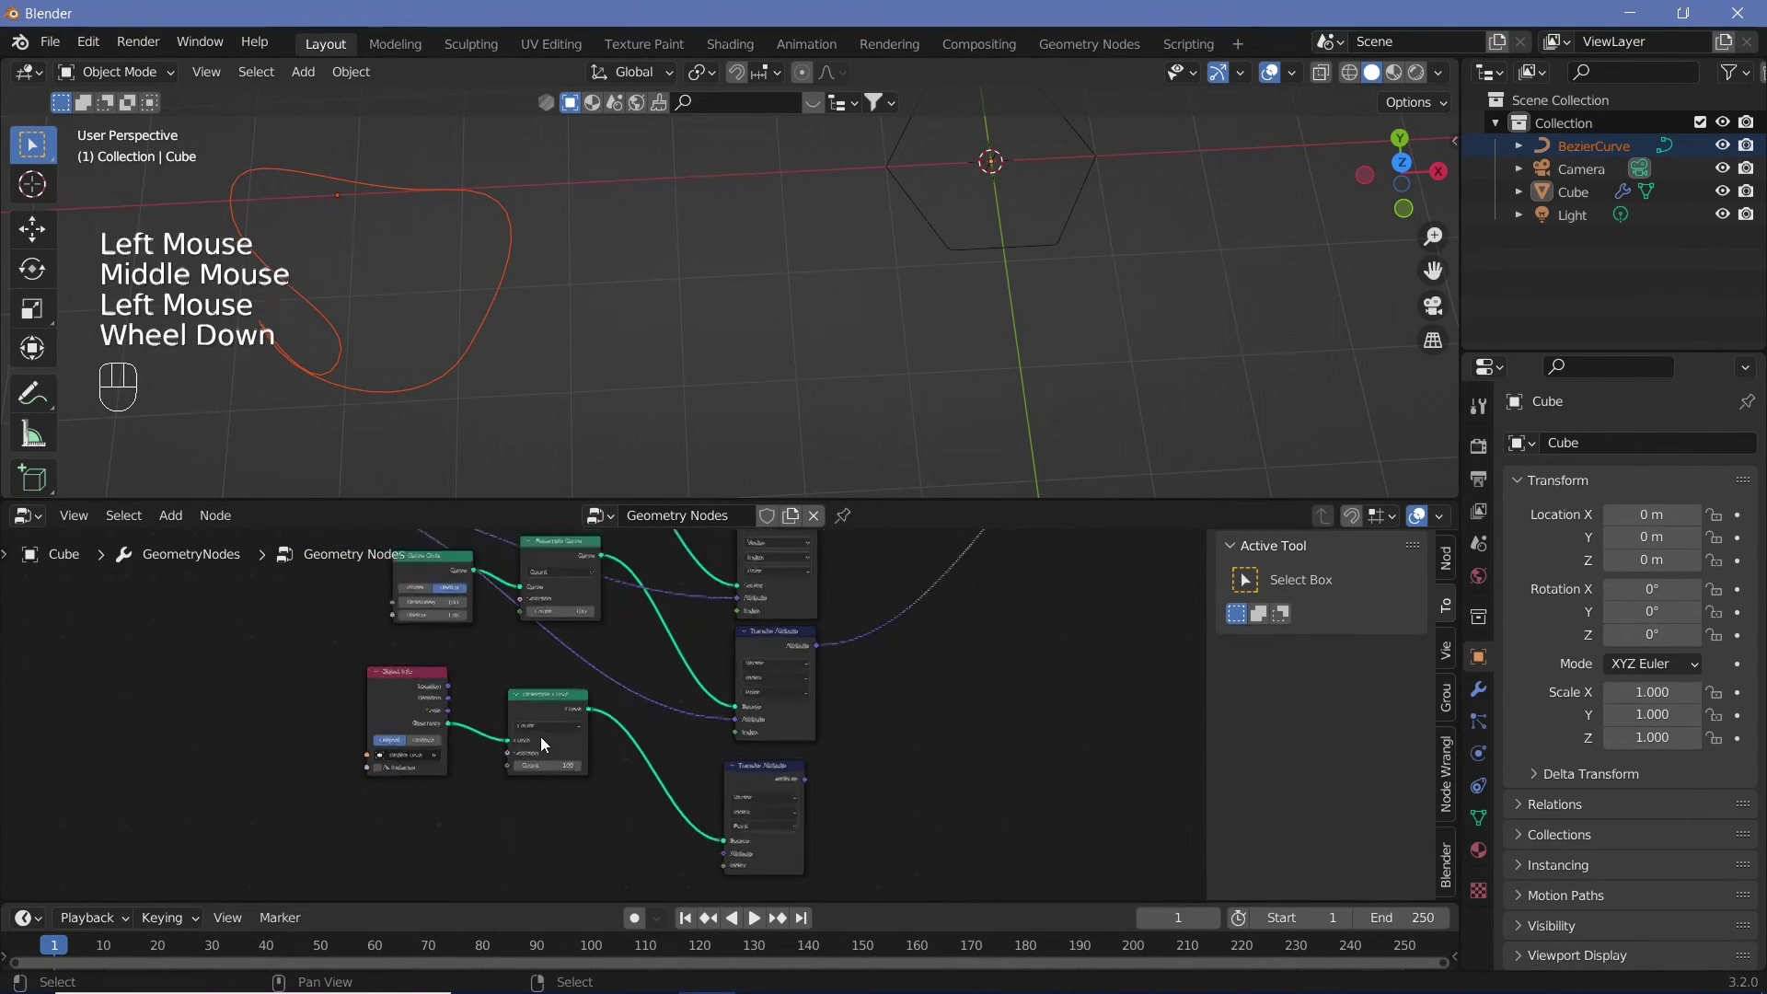
{"action": "middle_click_drag", "start_coordinate": [418, 640], "coordinate": [403, 734]}
{"action": "left_click", "coordinate": [693, 832]}
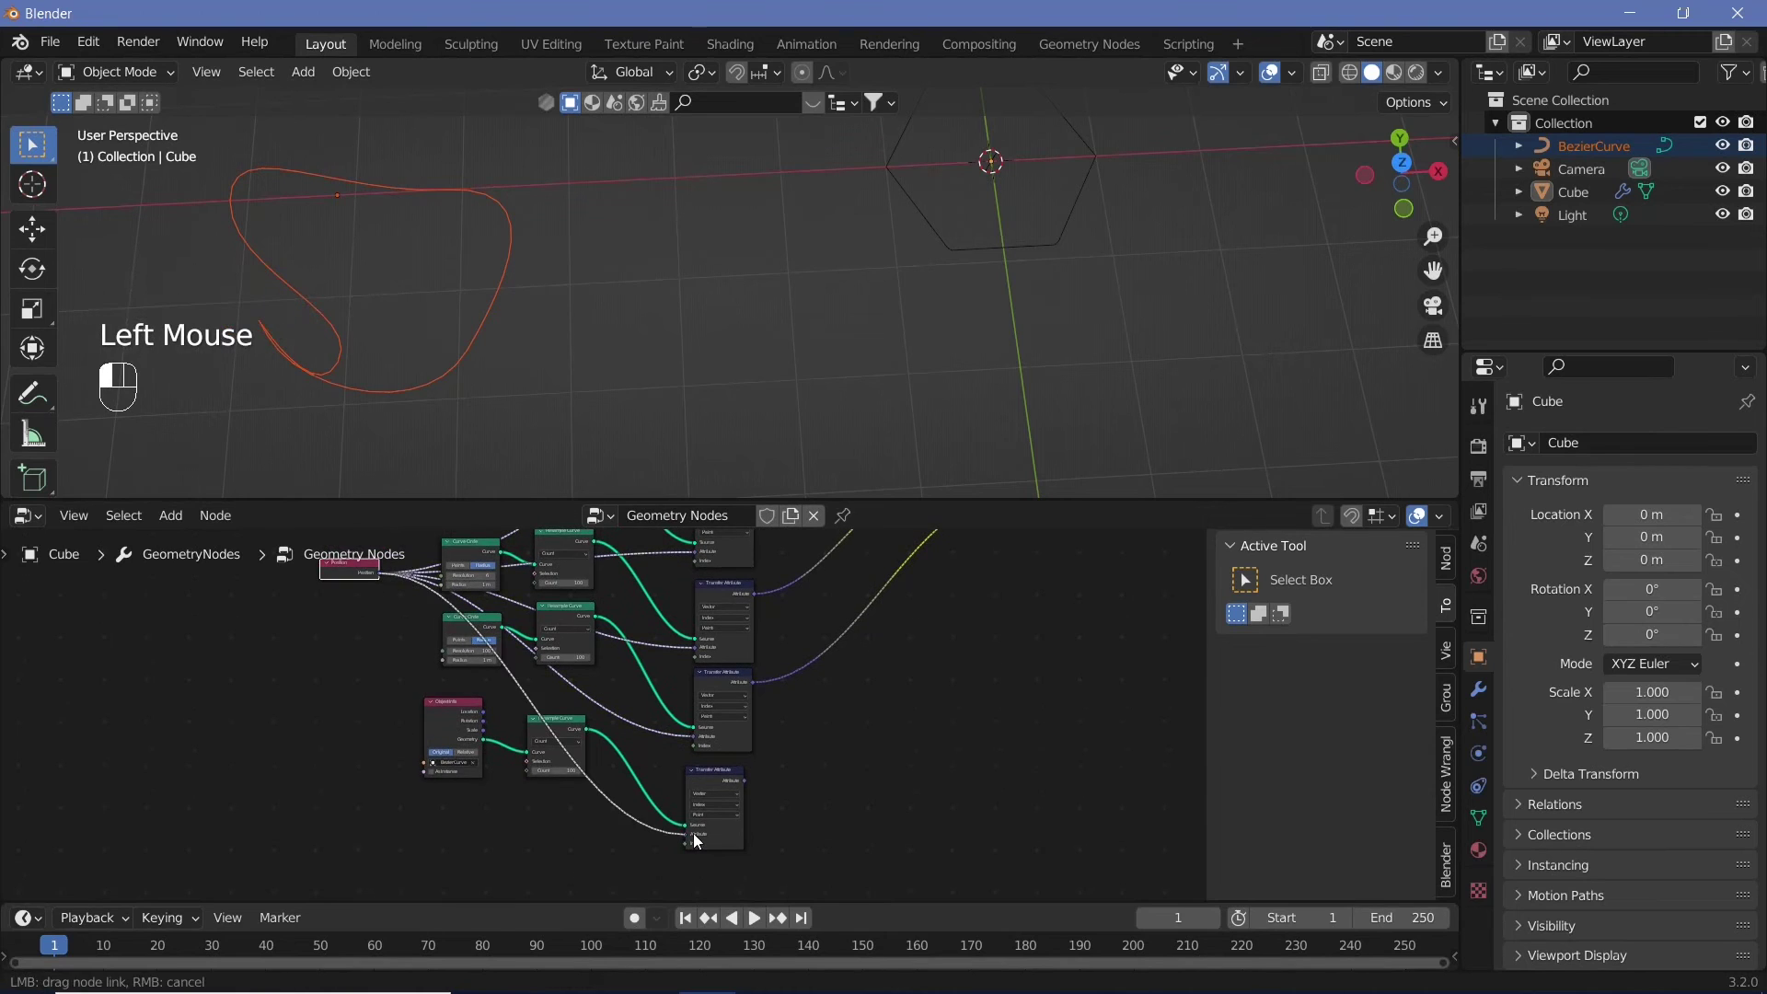
{"action": "middle_click_drag", "start_coordinate": [693, 832], "coordinate": [624, 791]}
{"action": "scroll", "coordinate": [742, 848], "scroll_direction": "down", "scroll_amount": 1}
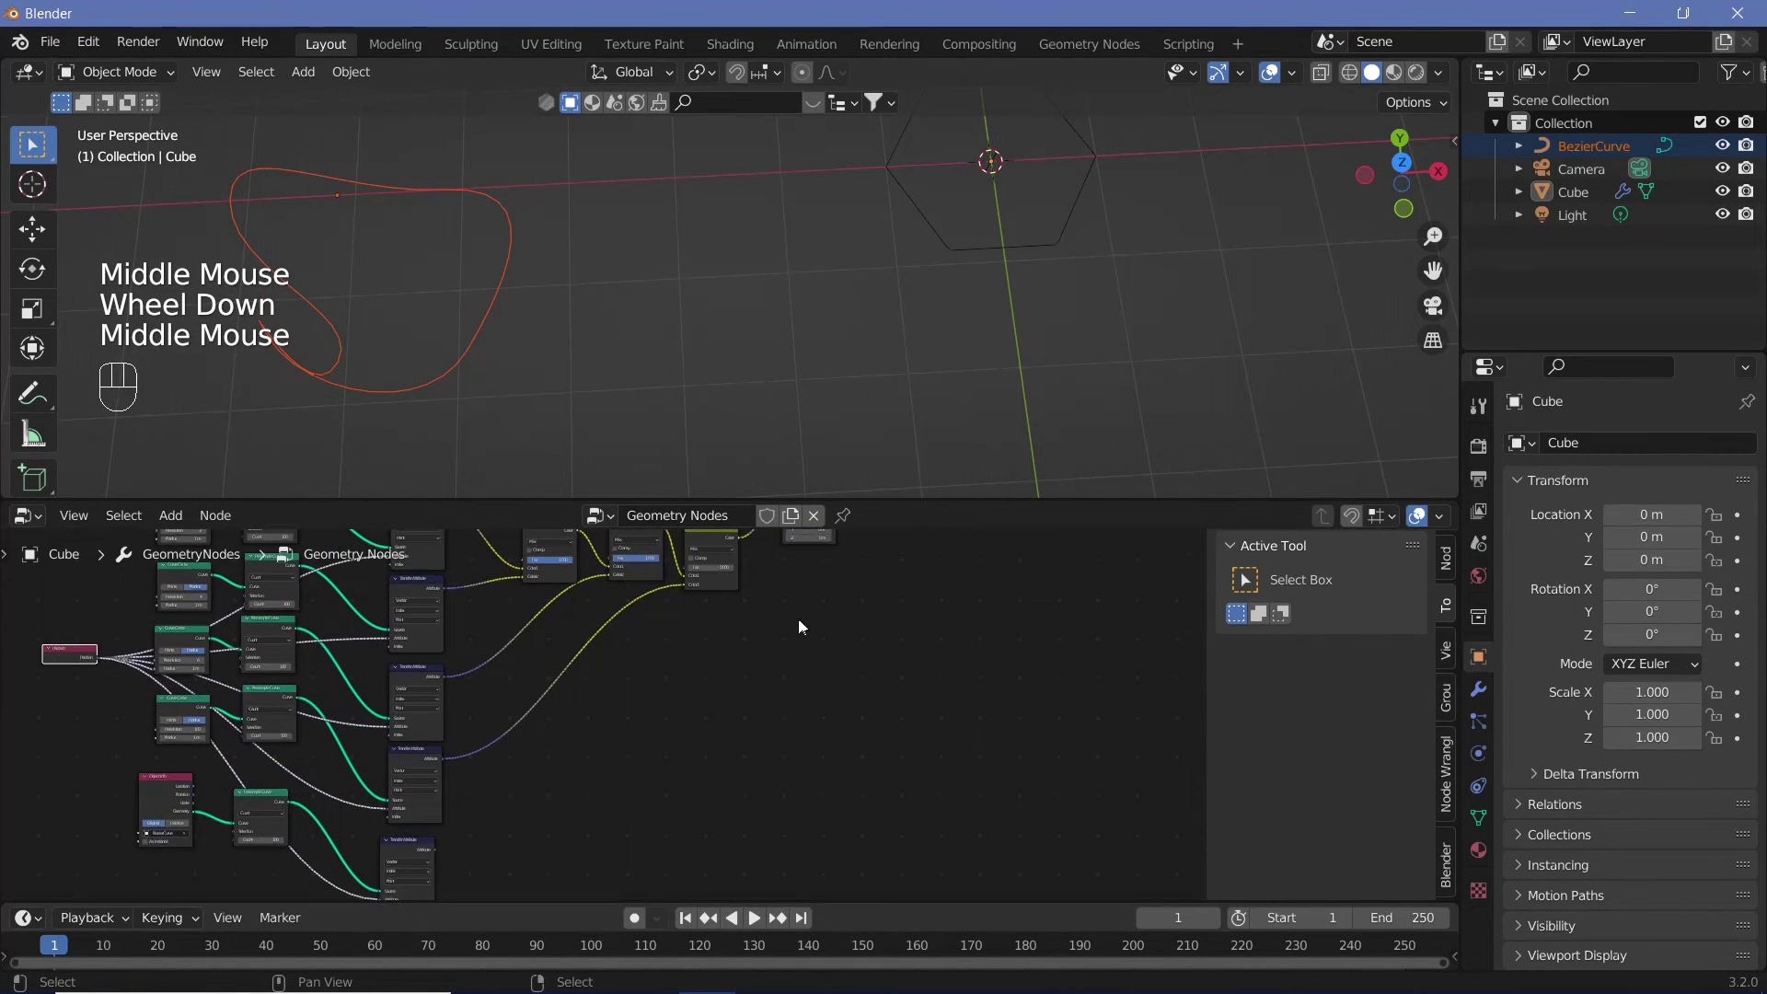
{"action": "middle_click_drag", "start_coordinate": [797, 618], "coordinate": [743, 763]}
{"action": "left_click", "coordinate": [842, 657]}
{"action": "left_click", "coordinate": [748, 653]}
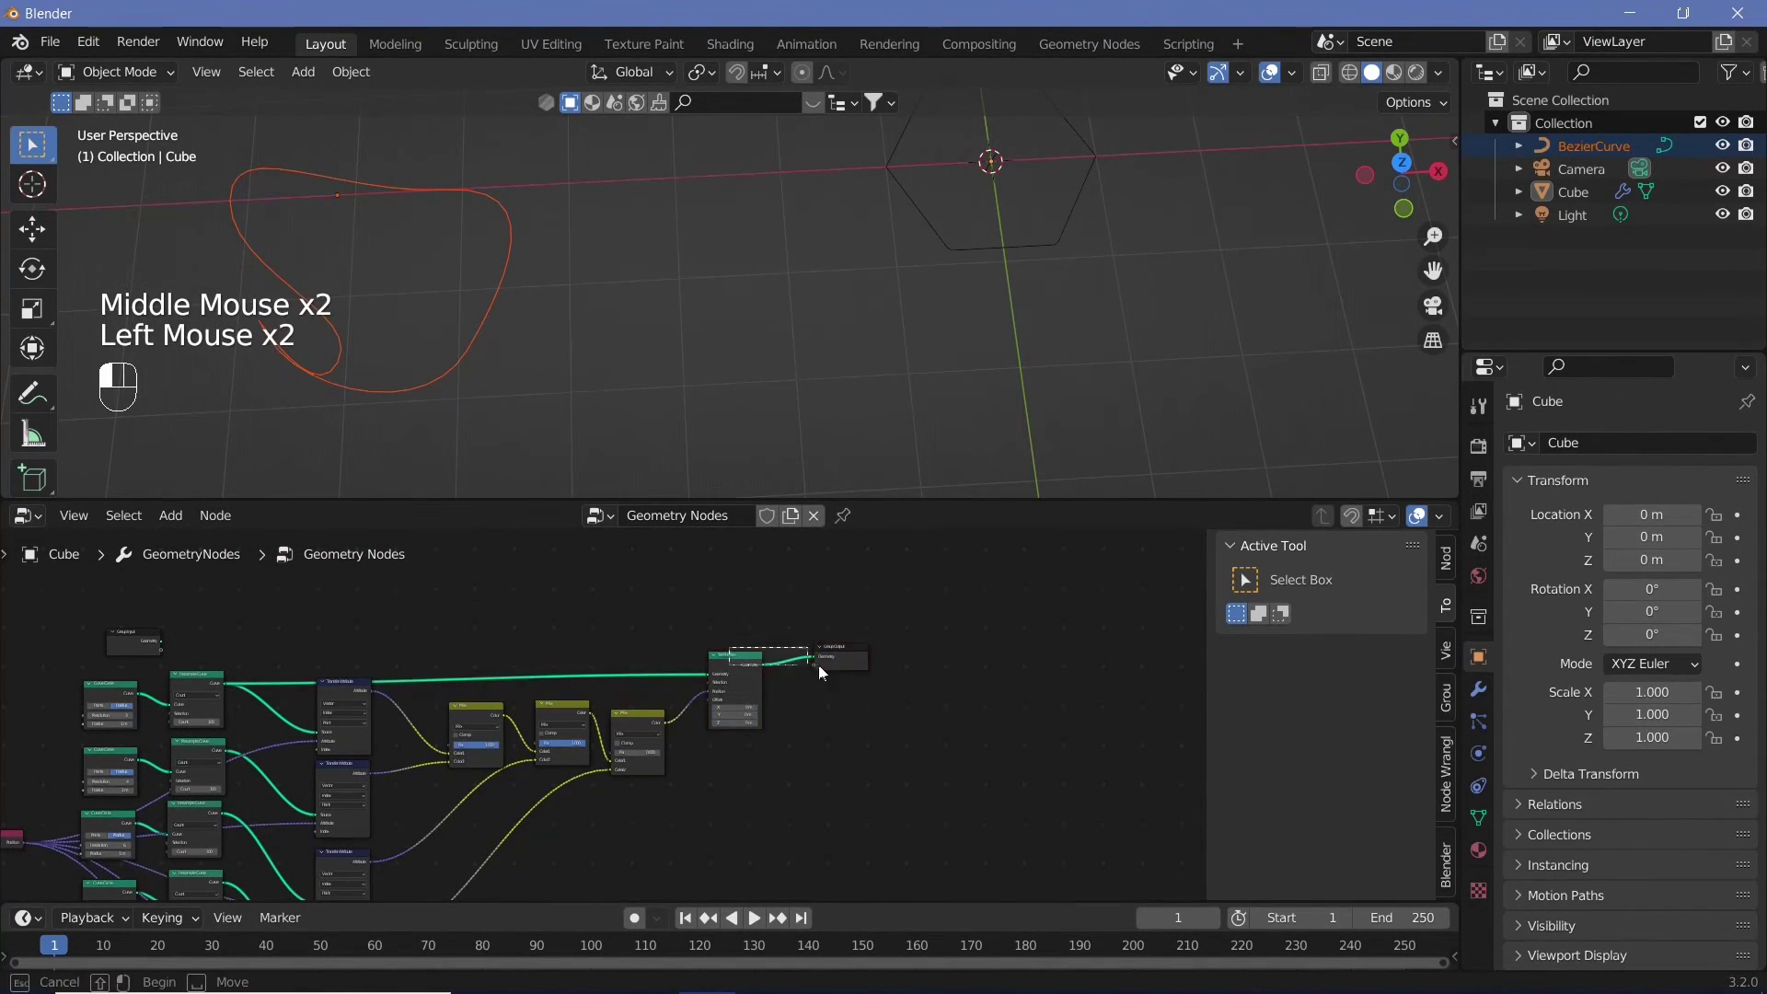
{"action": "left_click_drag", "start_coordinate": [734, 664], "coordinate": [855, 665]}
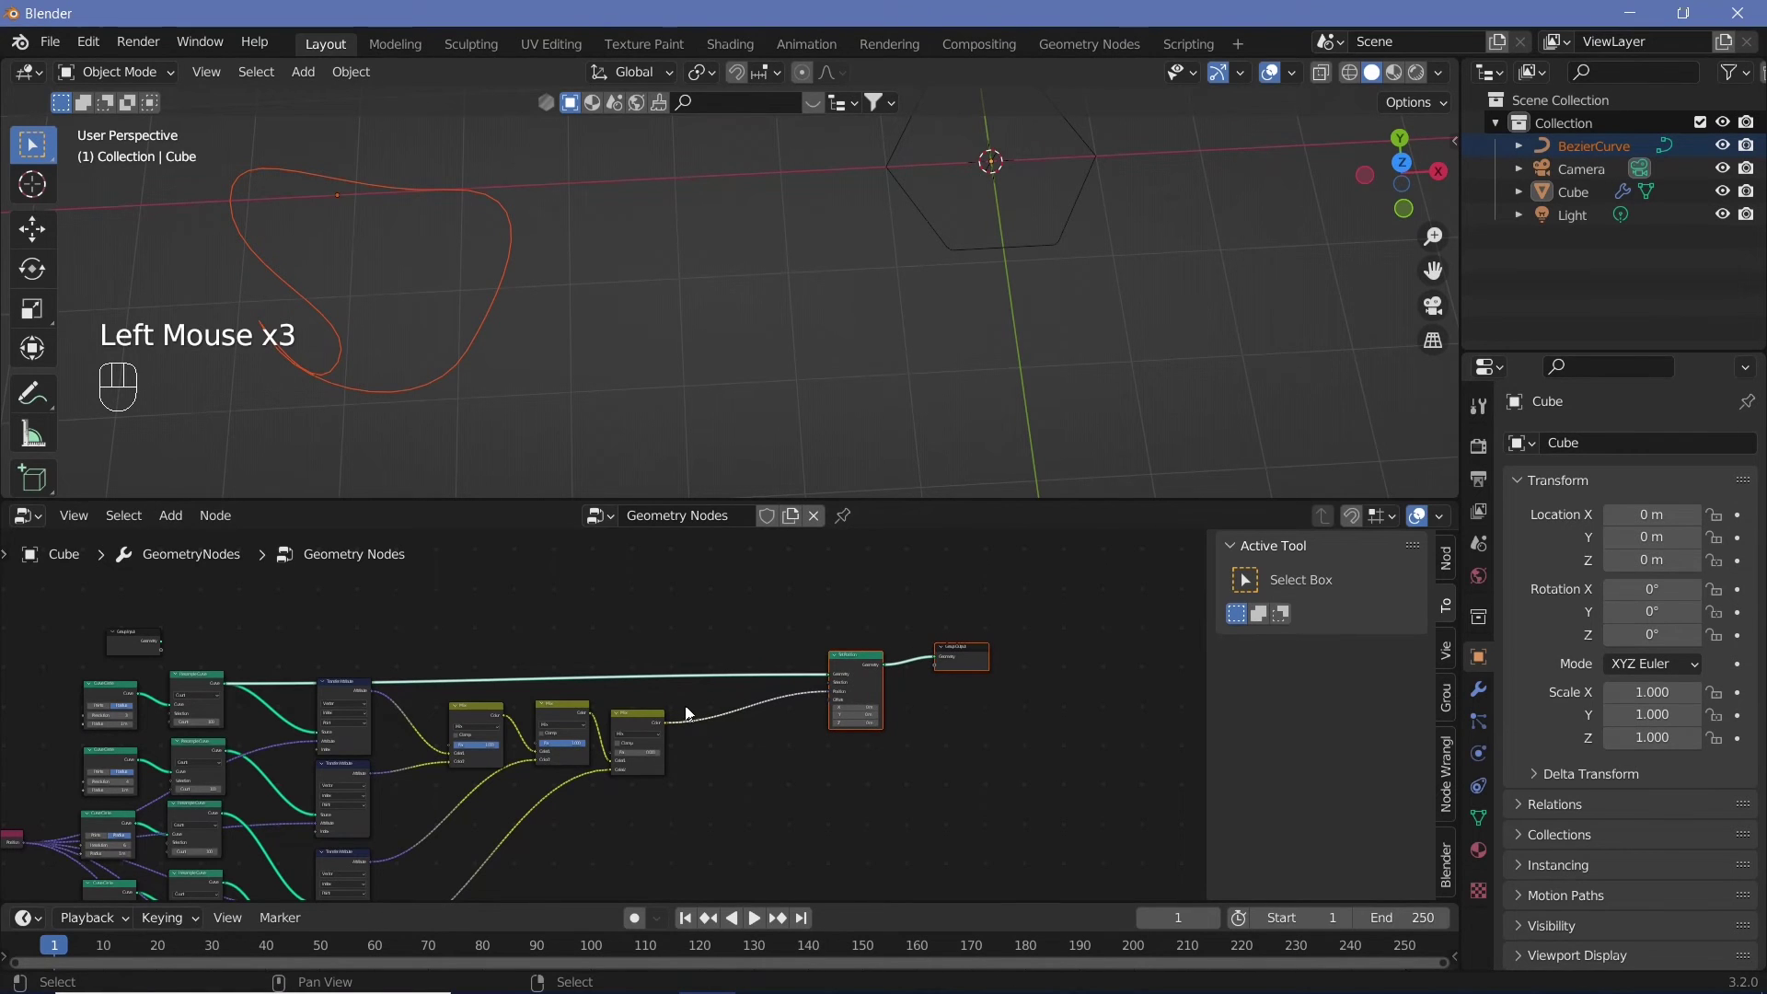
Duplicate the third Mix node before Set Position and feed the newest Transfer Attribute into it
{"action": "left_click", "coordinate": [638, 738]}
{"action": "key", "text": "shift+d"}
{"action": "left_click", "coordinate": [738, 729]}
{"action": "middle_click", "coordinate": [638, 837]}
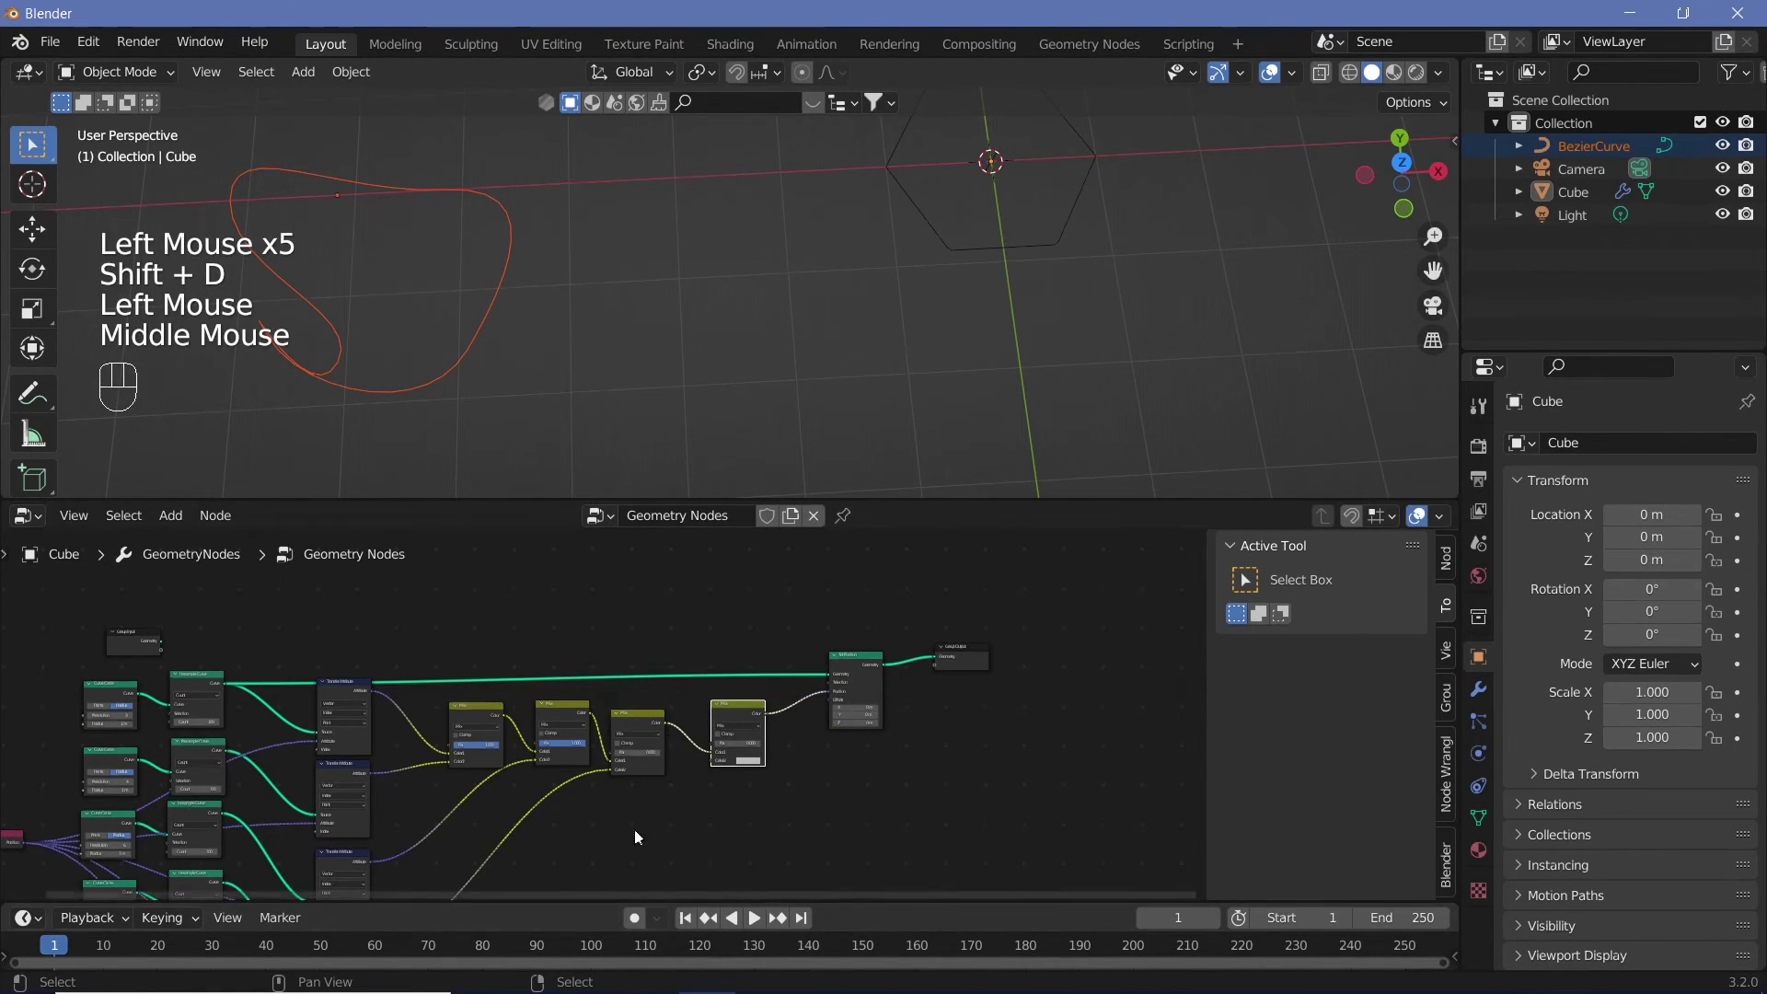
{"action": "middle_click_drag", "start_coordinate": [633, 830], "coordinate": [697, 669]}
{"action": "left_click_drag", "start_coordinate": [421, 870], "coordinate": [778, 598]}
Set the last and third Mix factors to 1.000, and enlarge the timeline panel
{"action": "middle_click_drag", "start_coordinate": [852, 672], "coordinate": [782, 837]}
{"action": "scroll", "coordinate": [783, 837], "scroll_direction": "up", "scroll_amount": 2}
{"action": "left_click", "coordinate": [718, 721]}
{"action": "left_click", "coordinate": [718, 721]}
{"action": "left_click_drag", "start_coordinate": [713, 733], "coordinate": [746, 732]}
{"action": "middle_click_drag", "start_coordinate": [957, 304], "coordinate": [880, 146]}
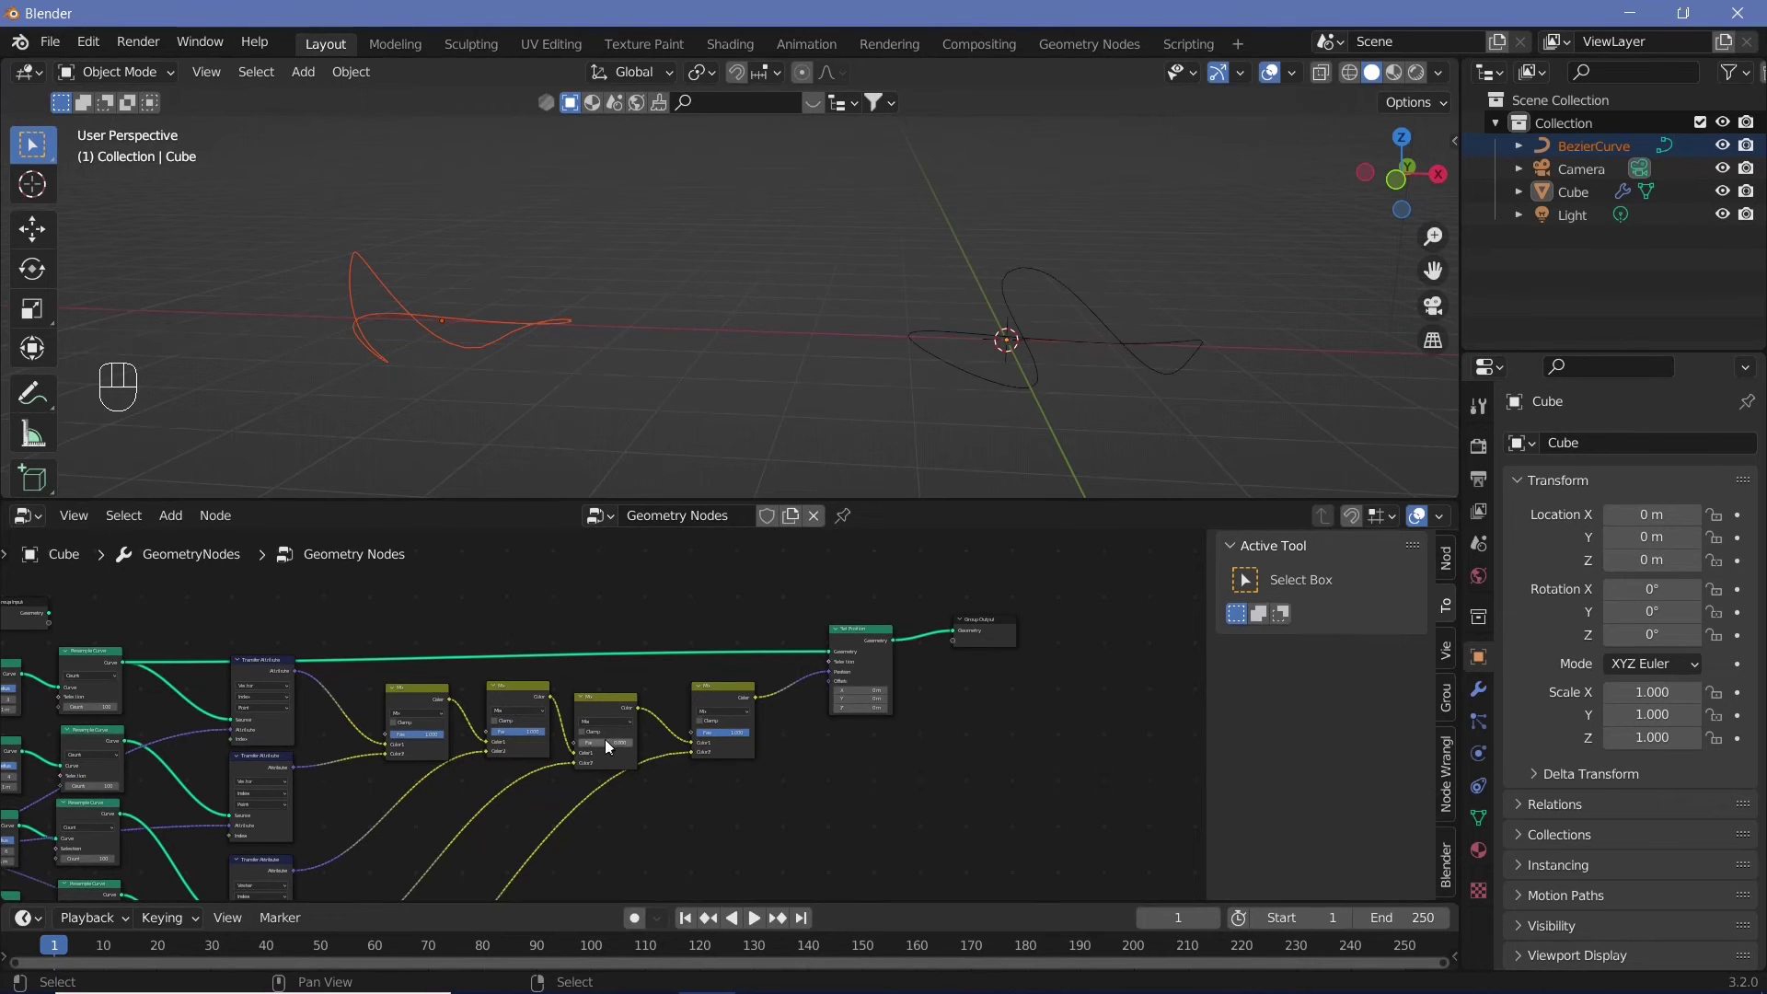
{"action": "left_click_drag", "start_coordinate": [603, 742], "coordinate": [644, 742]}
{"action": "left_click_drag", "start_coordinate": [916, 903], "coordinate": [916, 769]}
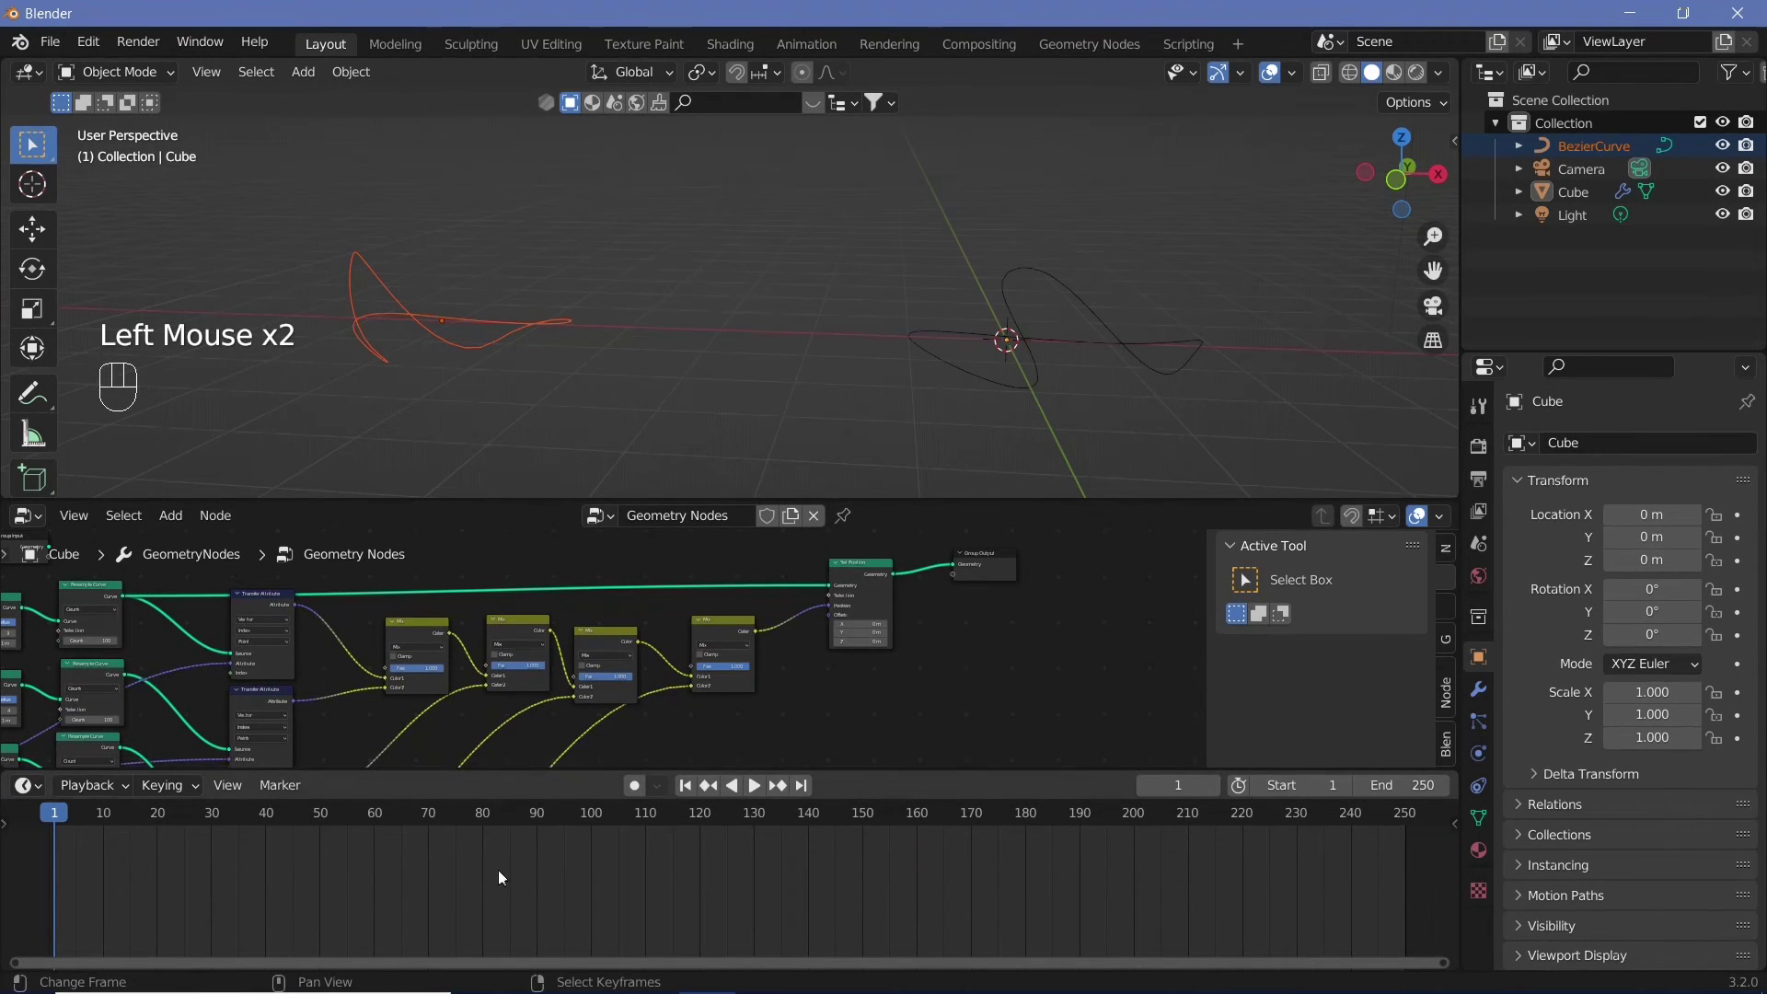
Set all four Mix factors to 0.000 and keyframe them
{"action": "scroll", "coordinate": [394, 687], "scroll_direction": "up", "scroll_amount": 3}
{"action": "left_click_drag", "start_coordinate": [356, 677], "coordinate": [278, 677]}
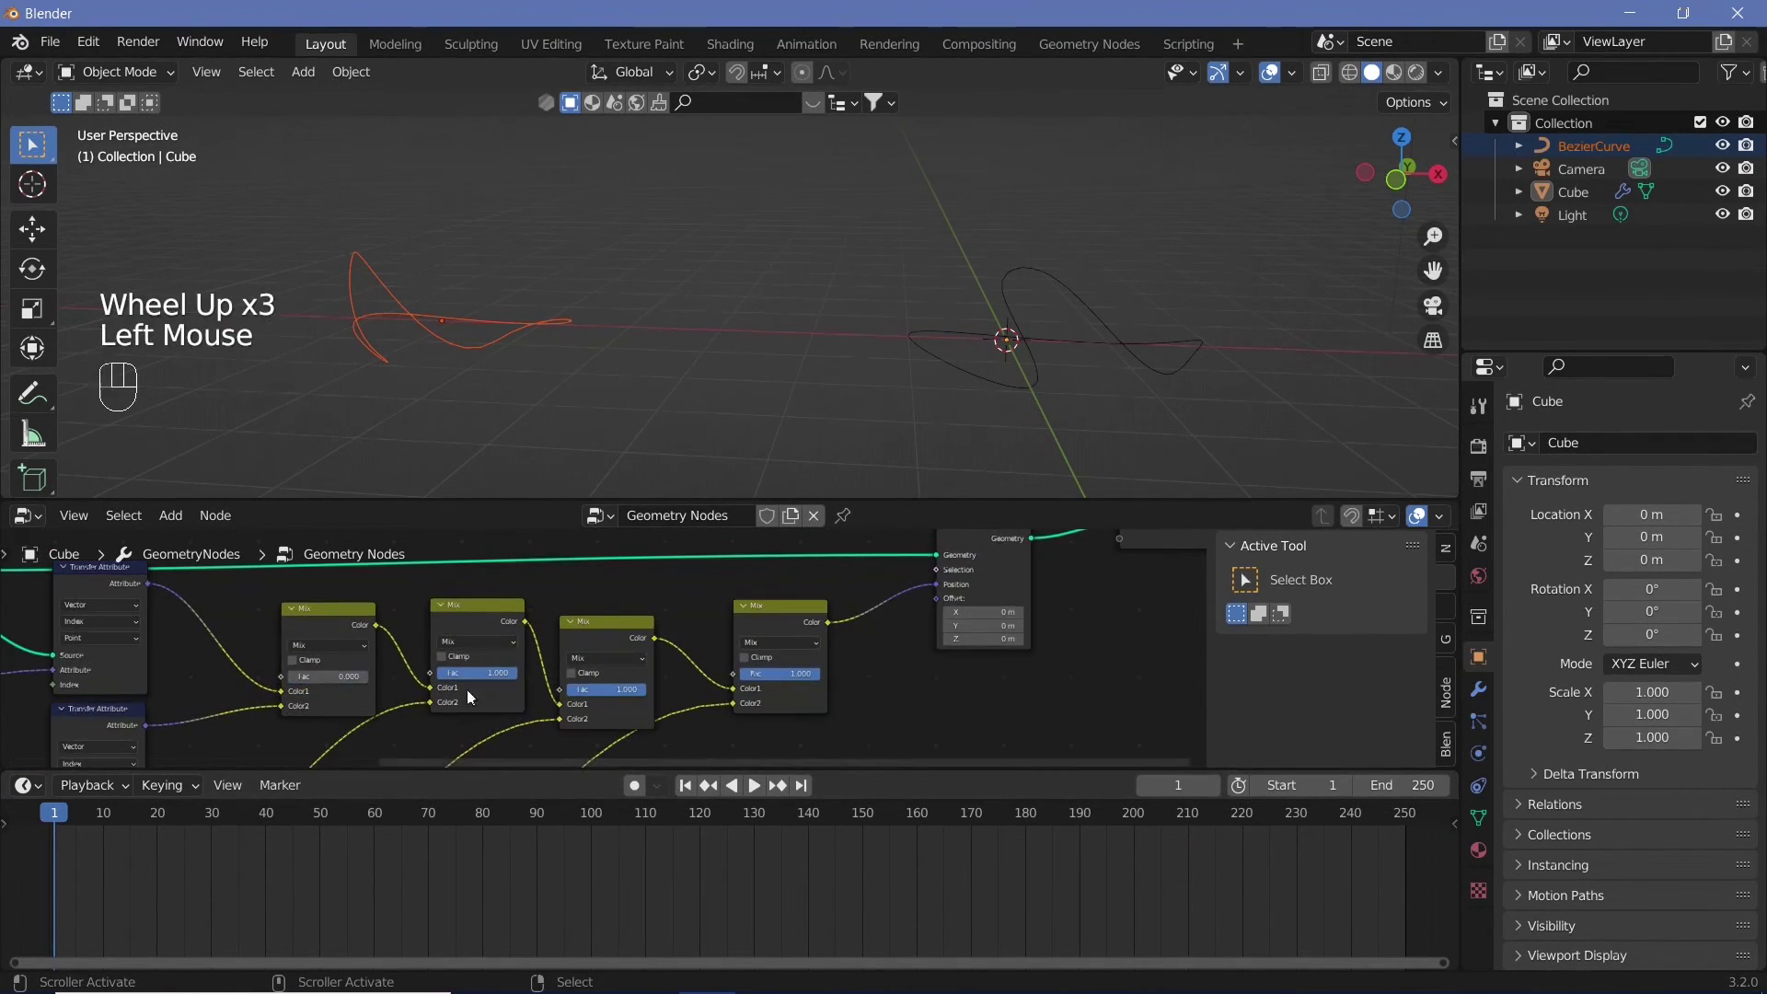
{"action": "left_click_drag", "start_coordinate": [500, 676], "coordinate": [443, 672]}
{"action": "left_click_drag", "start_coordinate": [634, 689], "coordinate": [574, 689]}
{"action": "left_click_drag", "start_coordinate": [809, 673], "coordinate": [765, 676]}
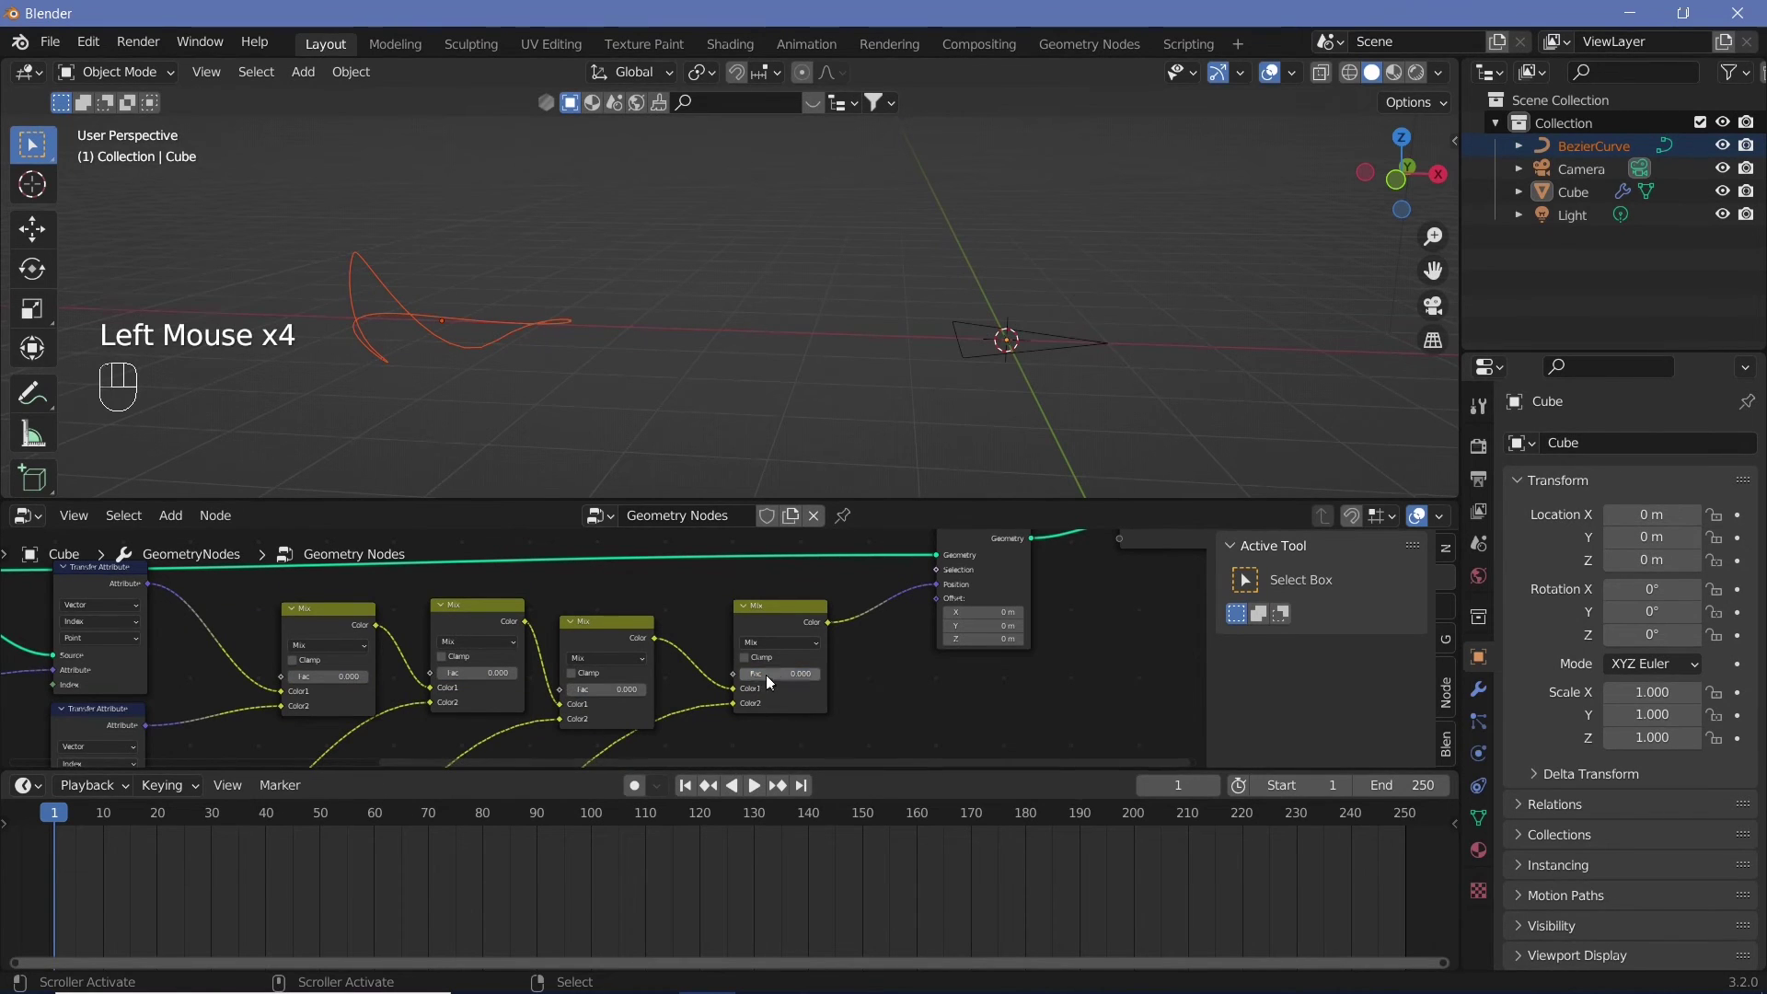
{"action": "key", "text": "i"}
{"action": "key", "text": "i"}
{"action": "key", "text": "i"}
{"action": "key", "text": "i"}
At frame 30, raise the first Mix factor to 1.000 and keyframe the factors
{"action": "left_click", "coordinate": [350, 627]}
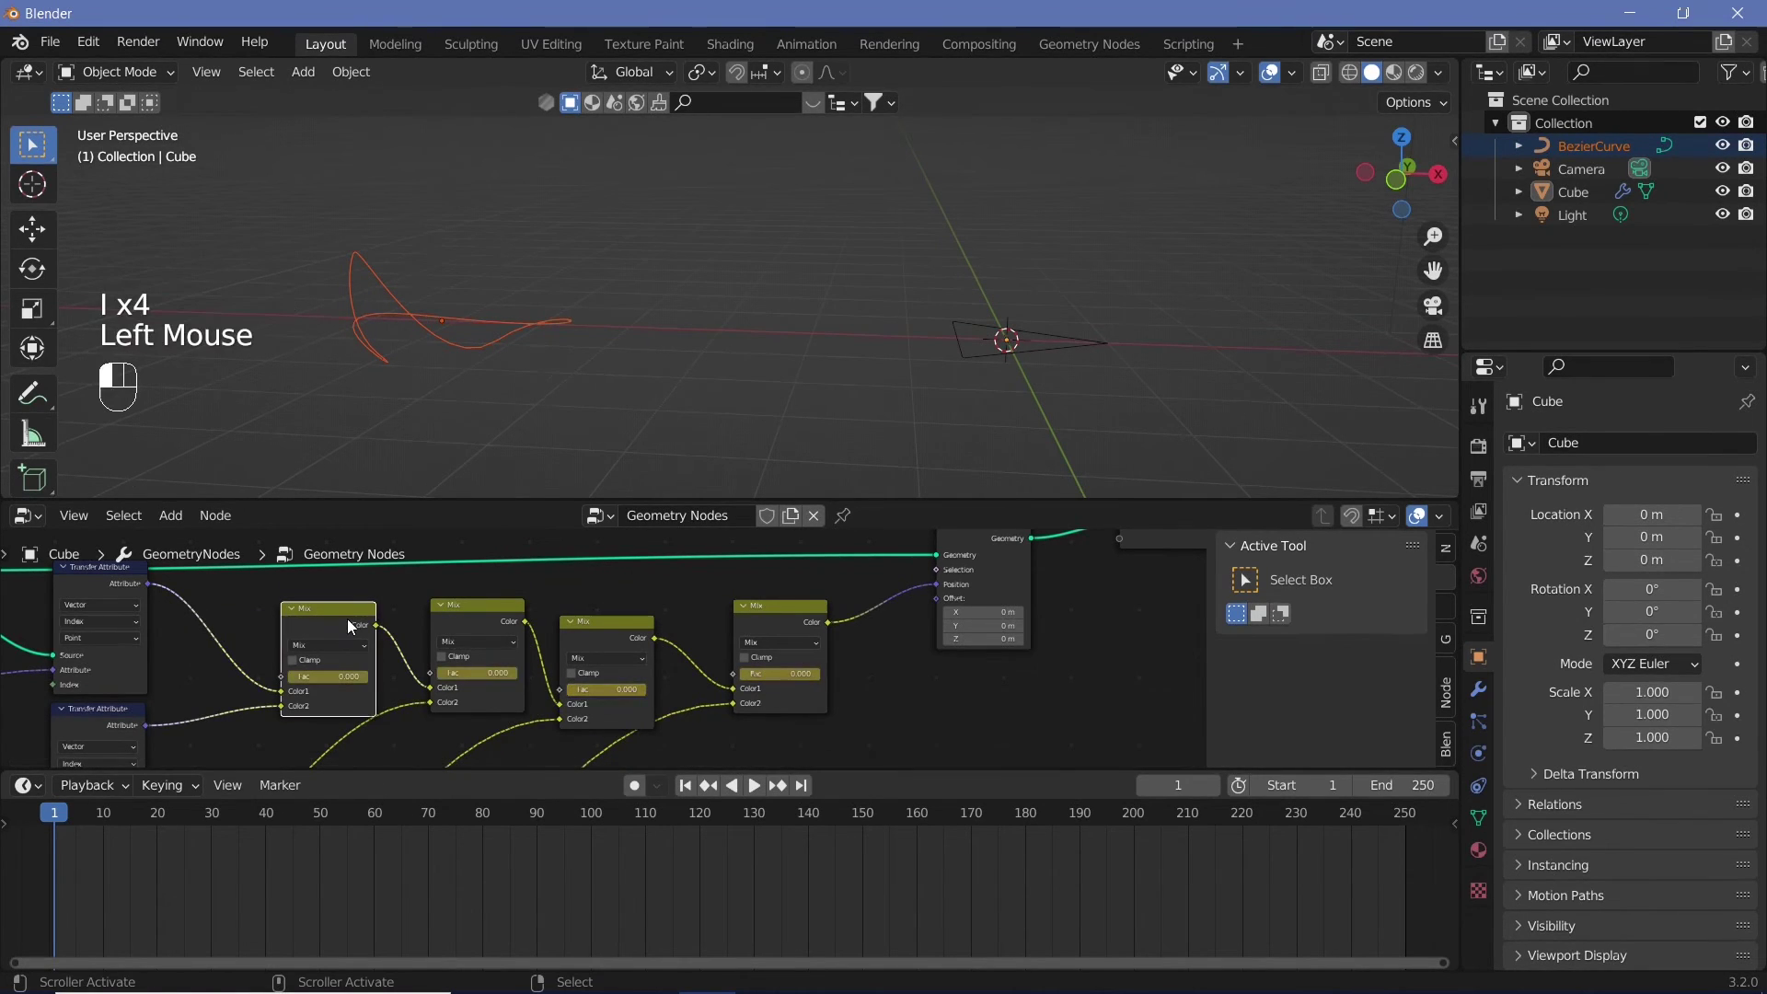
{"action": "middle_click_drag", "start_coordinate": [184, 833], "coordinate": [241, 833]}
{"action": "left_click", "coordinate": [270, 819]}
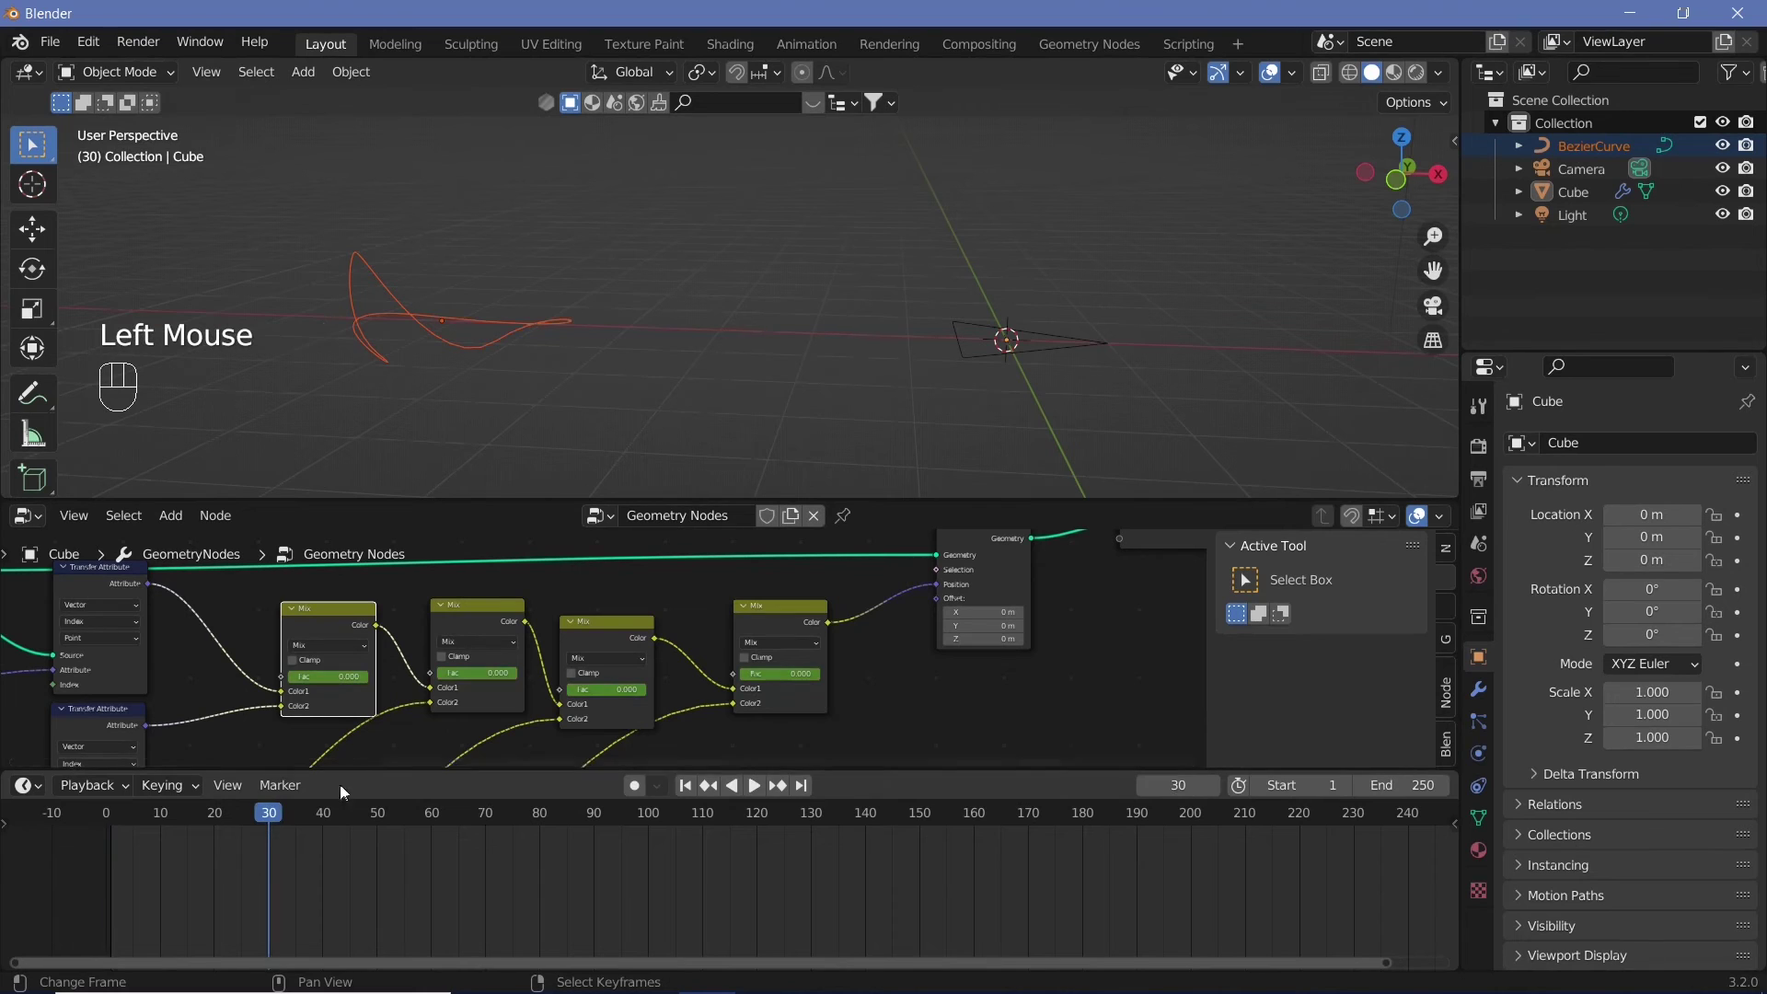
{"action": "left_click_drag", "start_coordinate": [339, 677], "coordinate": [368, 677]}
{"action": "key", "text": "i"}
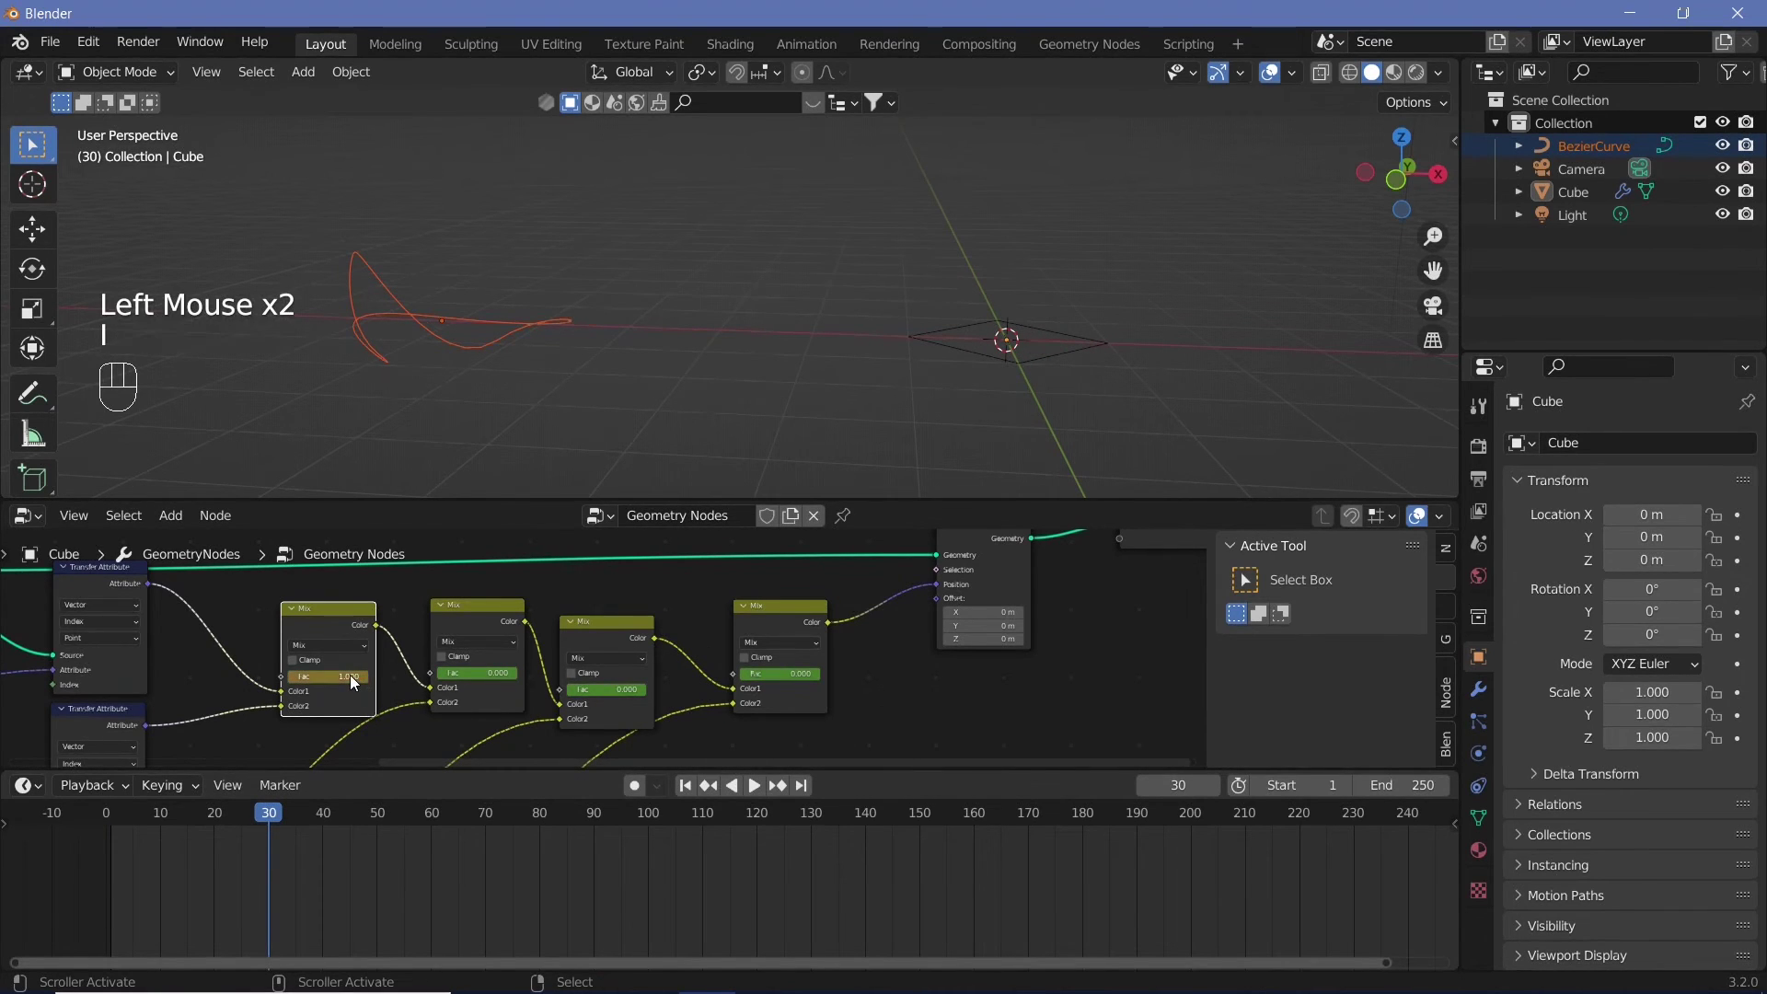
{"action": "key", "text": "i"}
{"action": "key", "text": "i"}
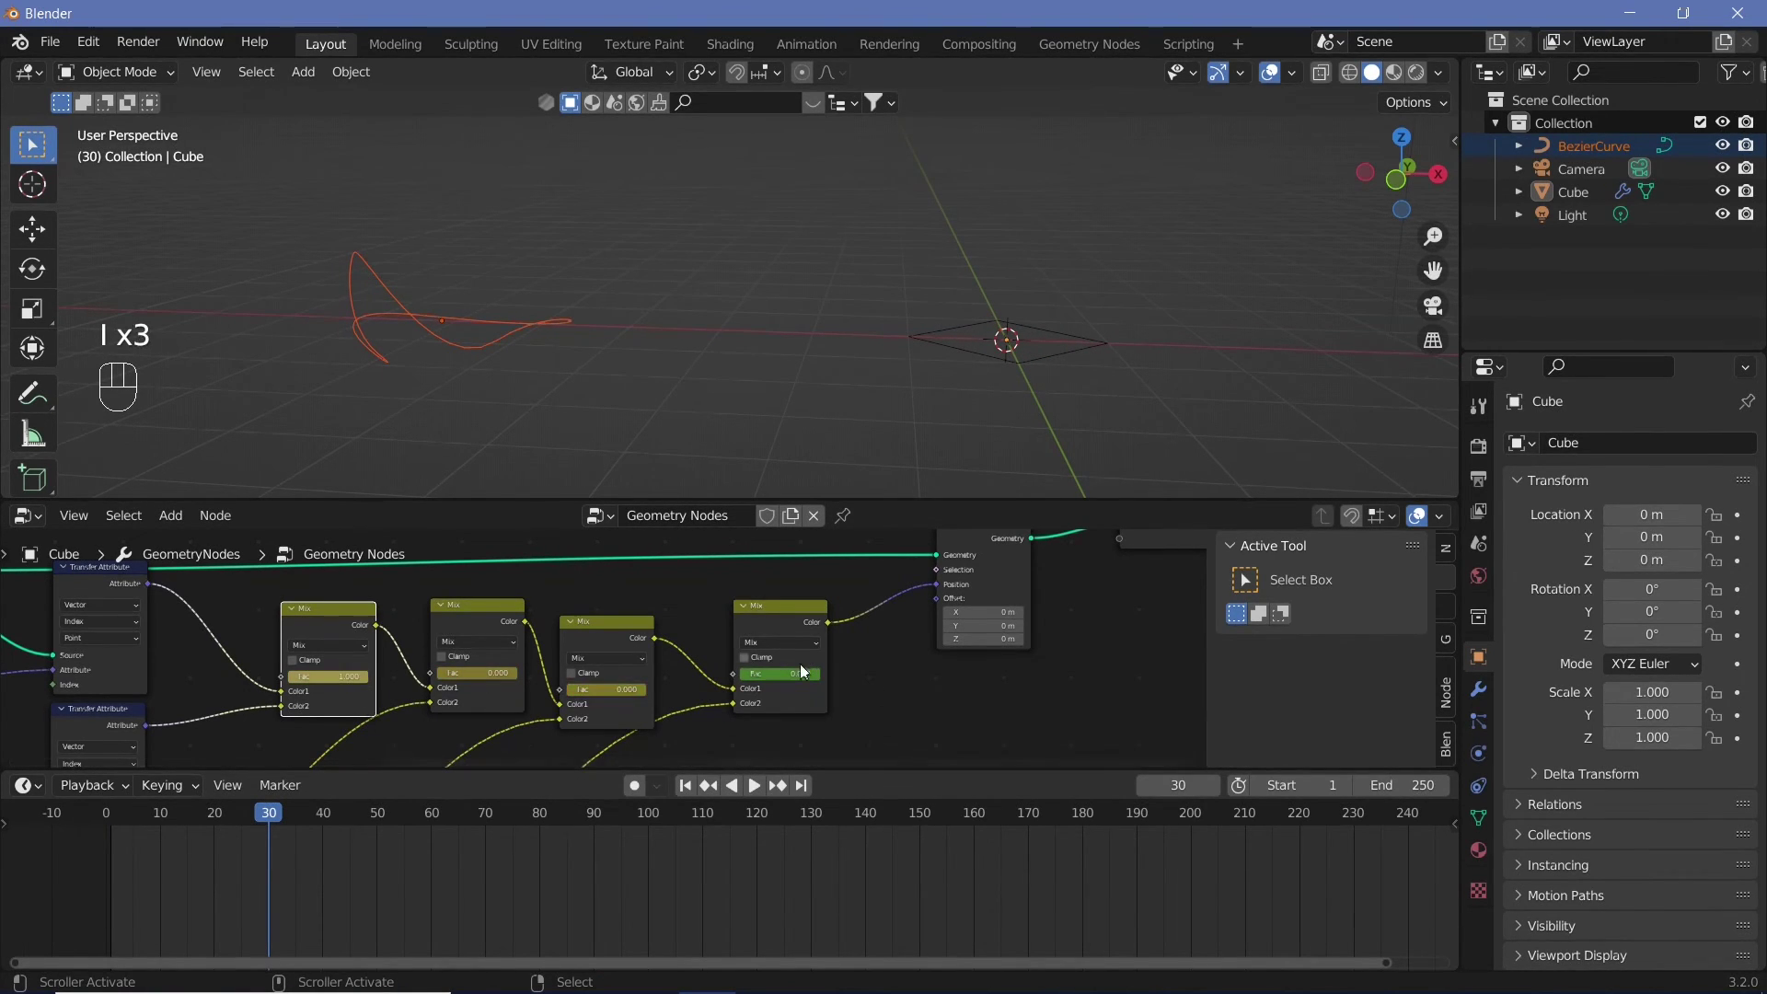
Keyframe the second Mix factor at 1.000 on frame 60 and the third at 1.000 on frame 90
{"action": "key", "text": "i"}
{"action": "left_click", "coordinate": [431, 815]}
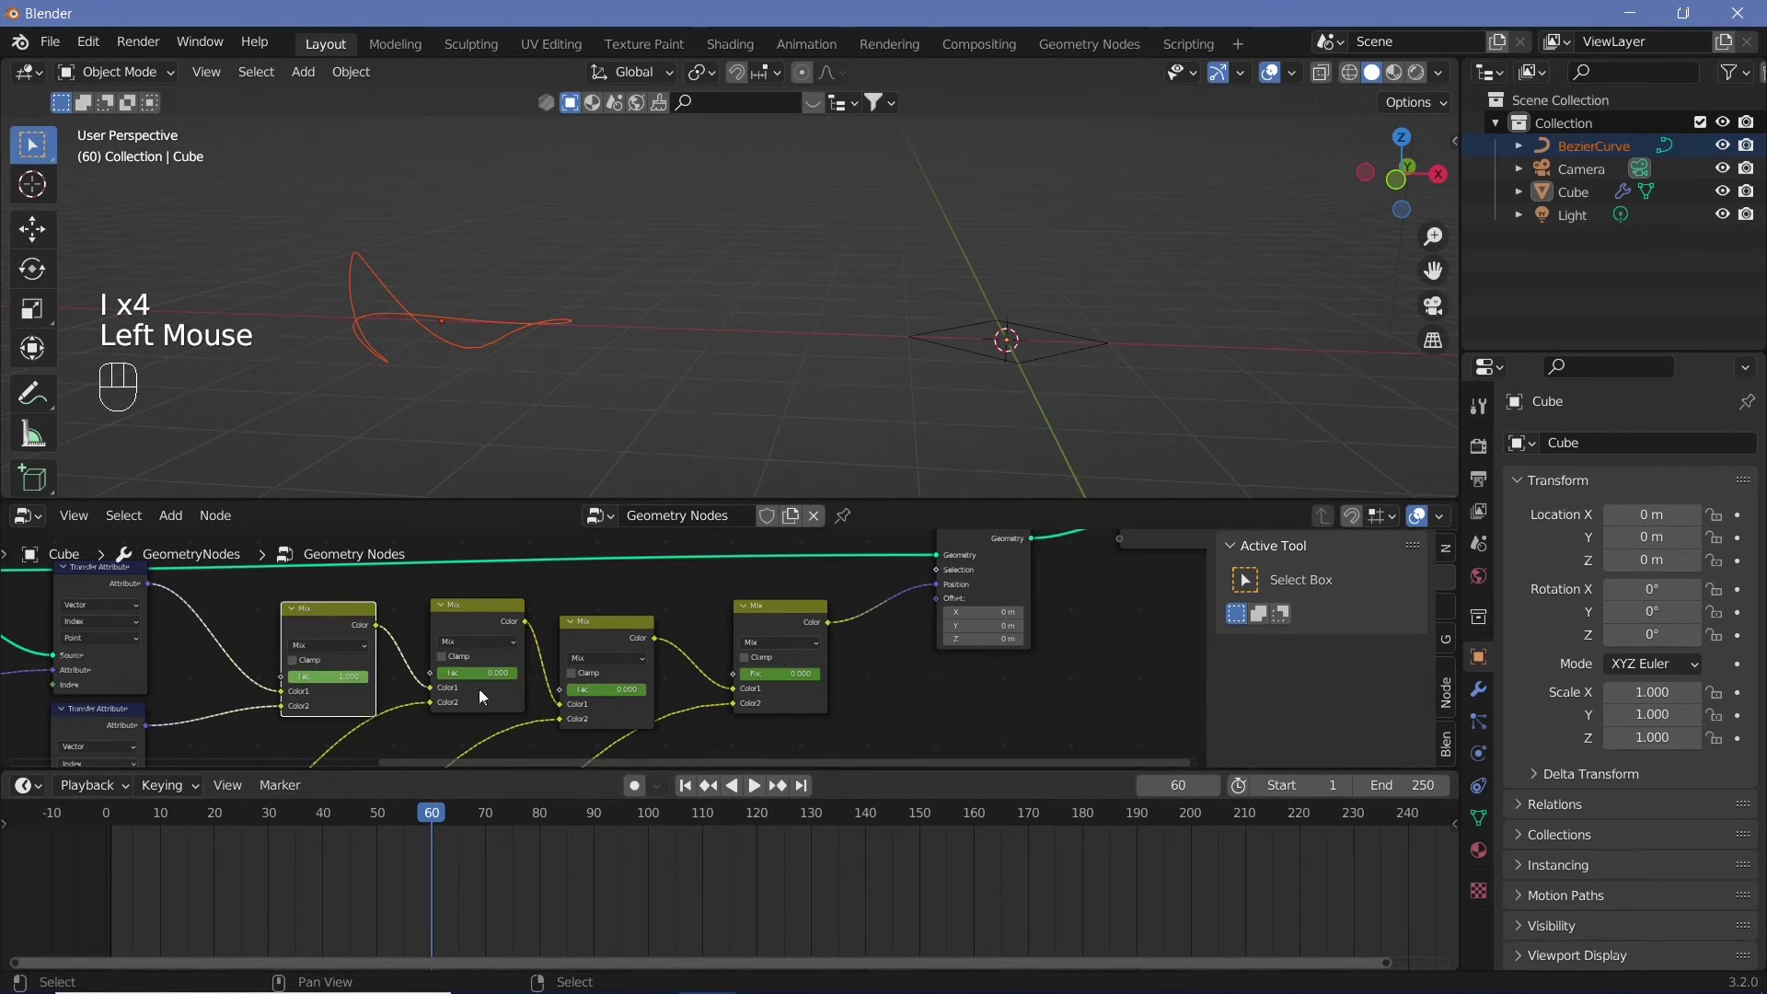
{"action": "left_click_drag", "start_coordinate": [478, 676], "coordinate": [568, 675]}
{"action": "key", "text": "i"}
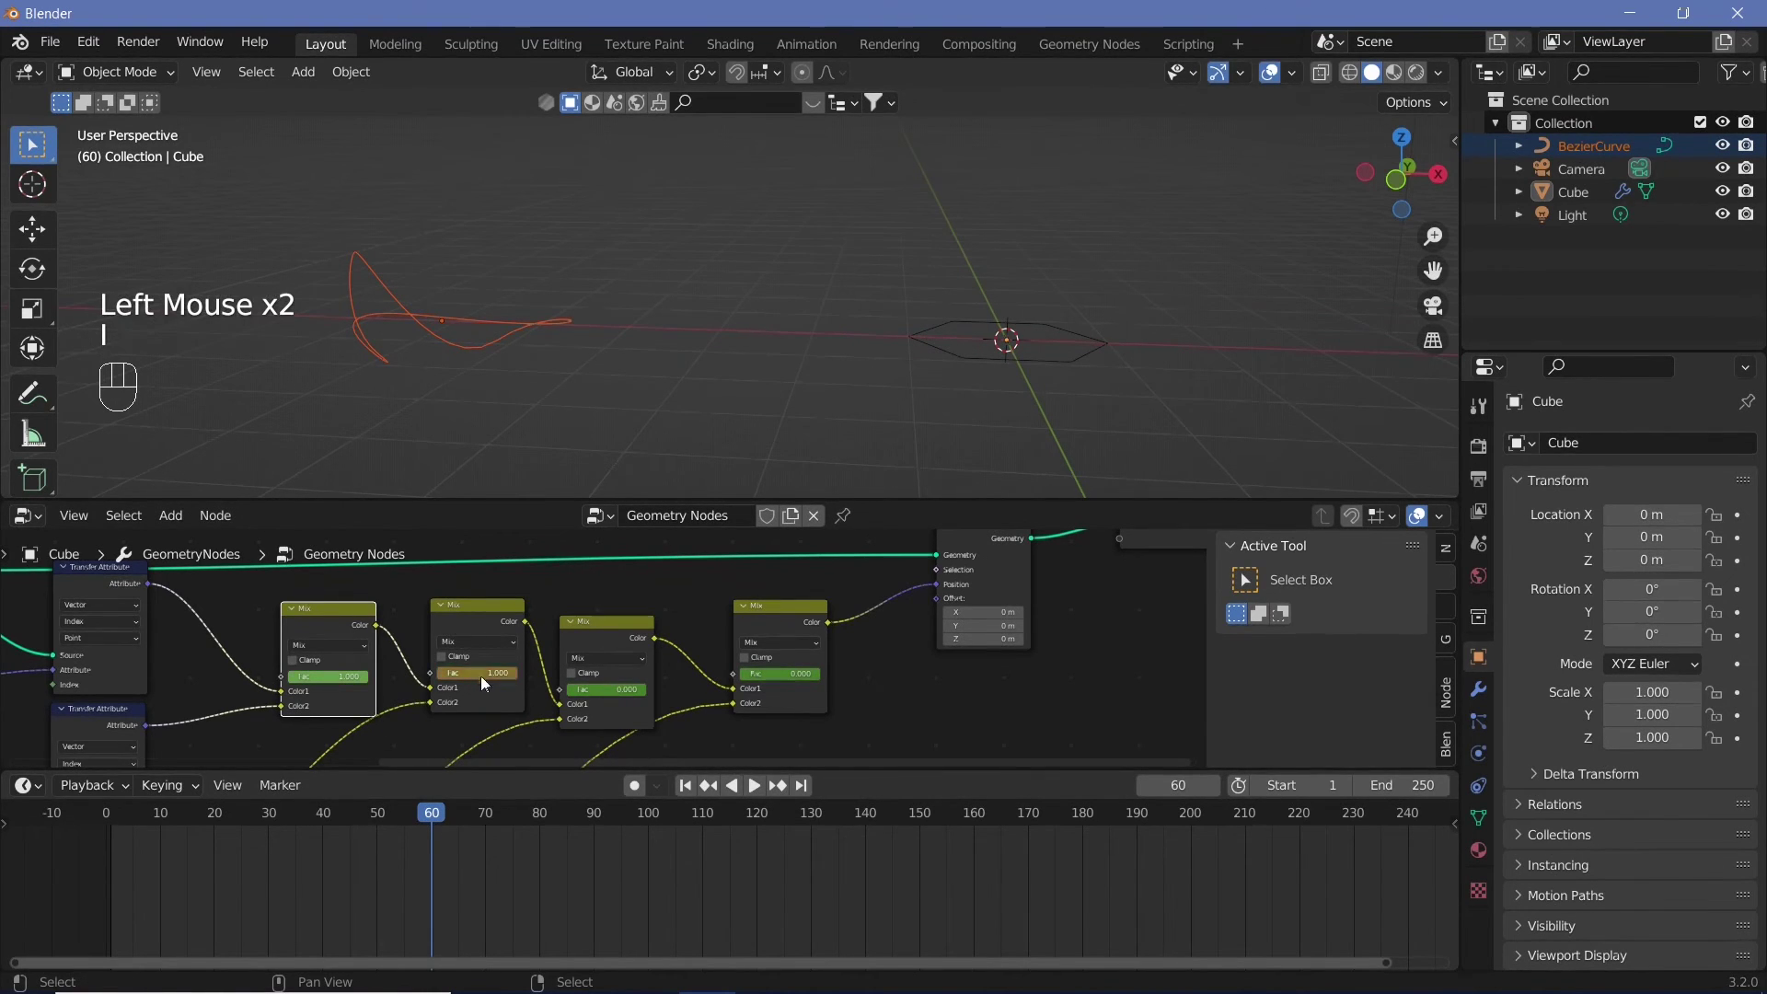
{"action": "key", "text": "i"}
{"action": "key", "text": "i"}
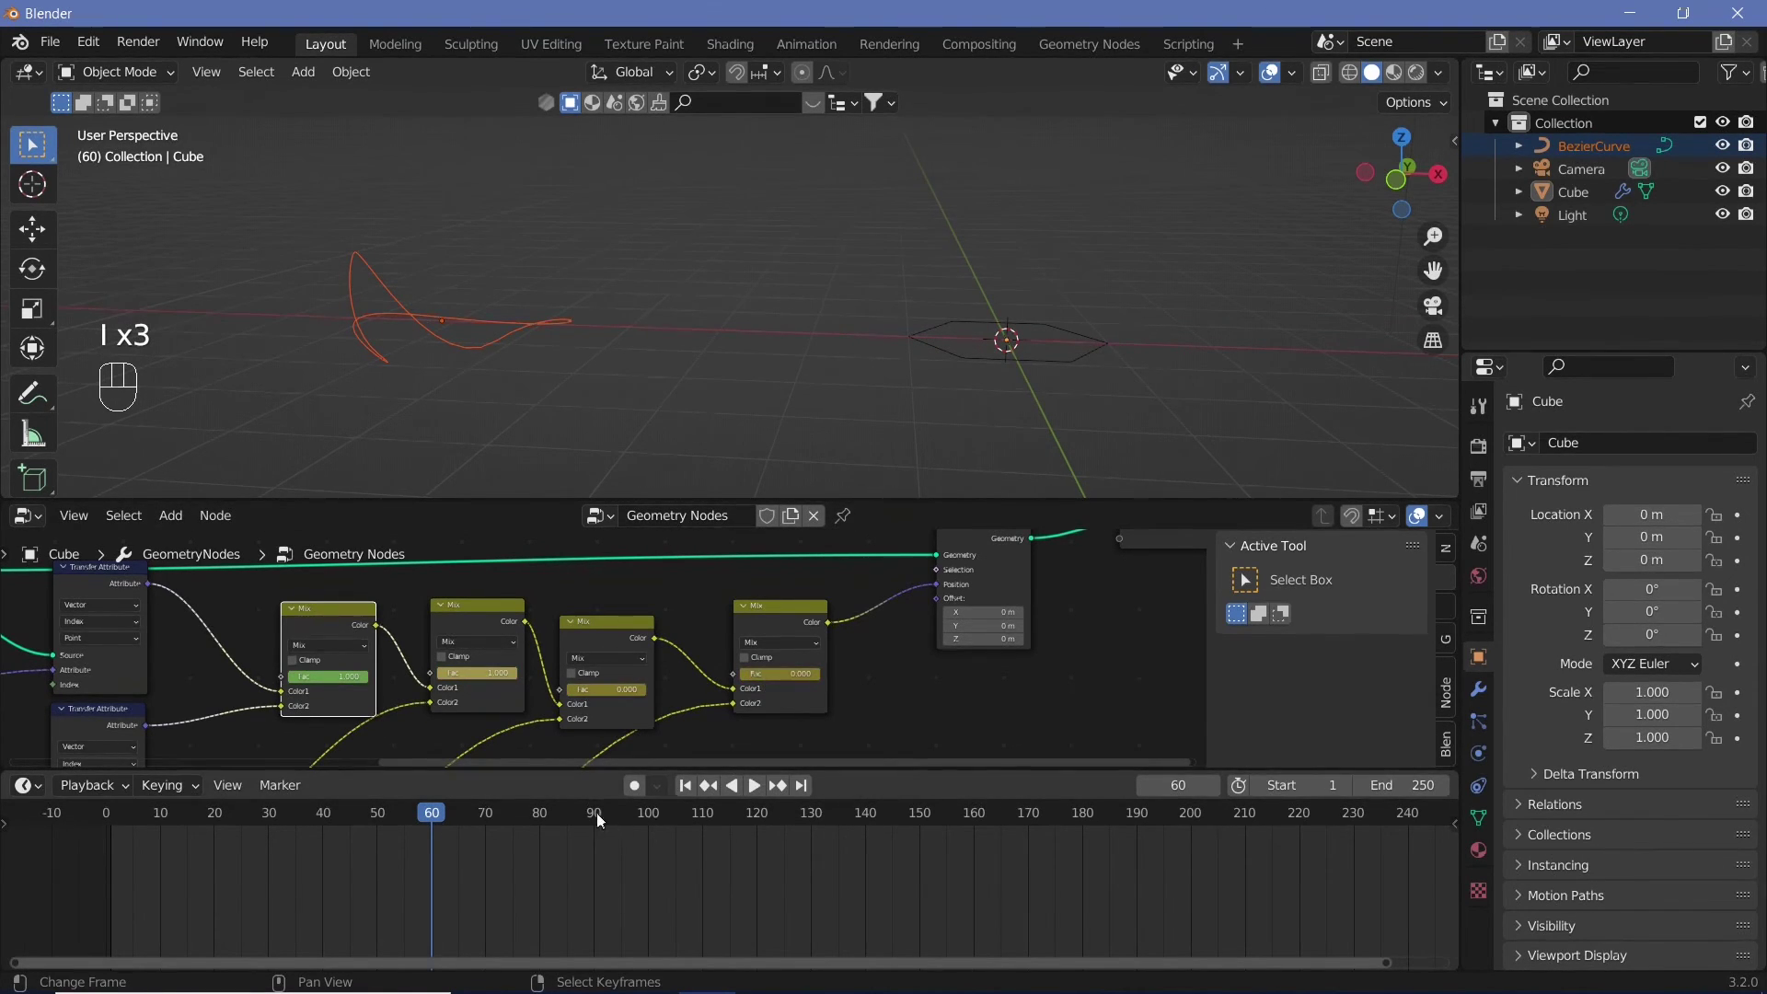
{"action": "left_click", "coordinate": [595, 813]}
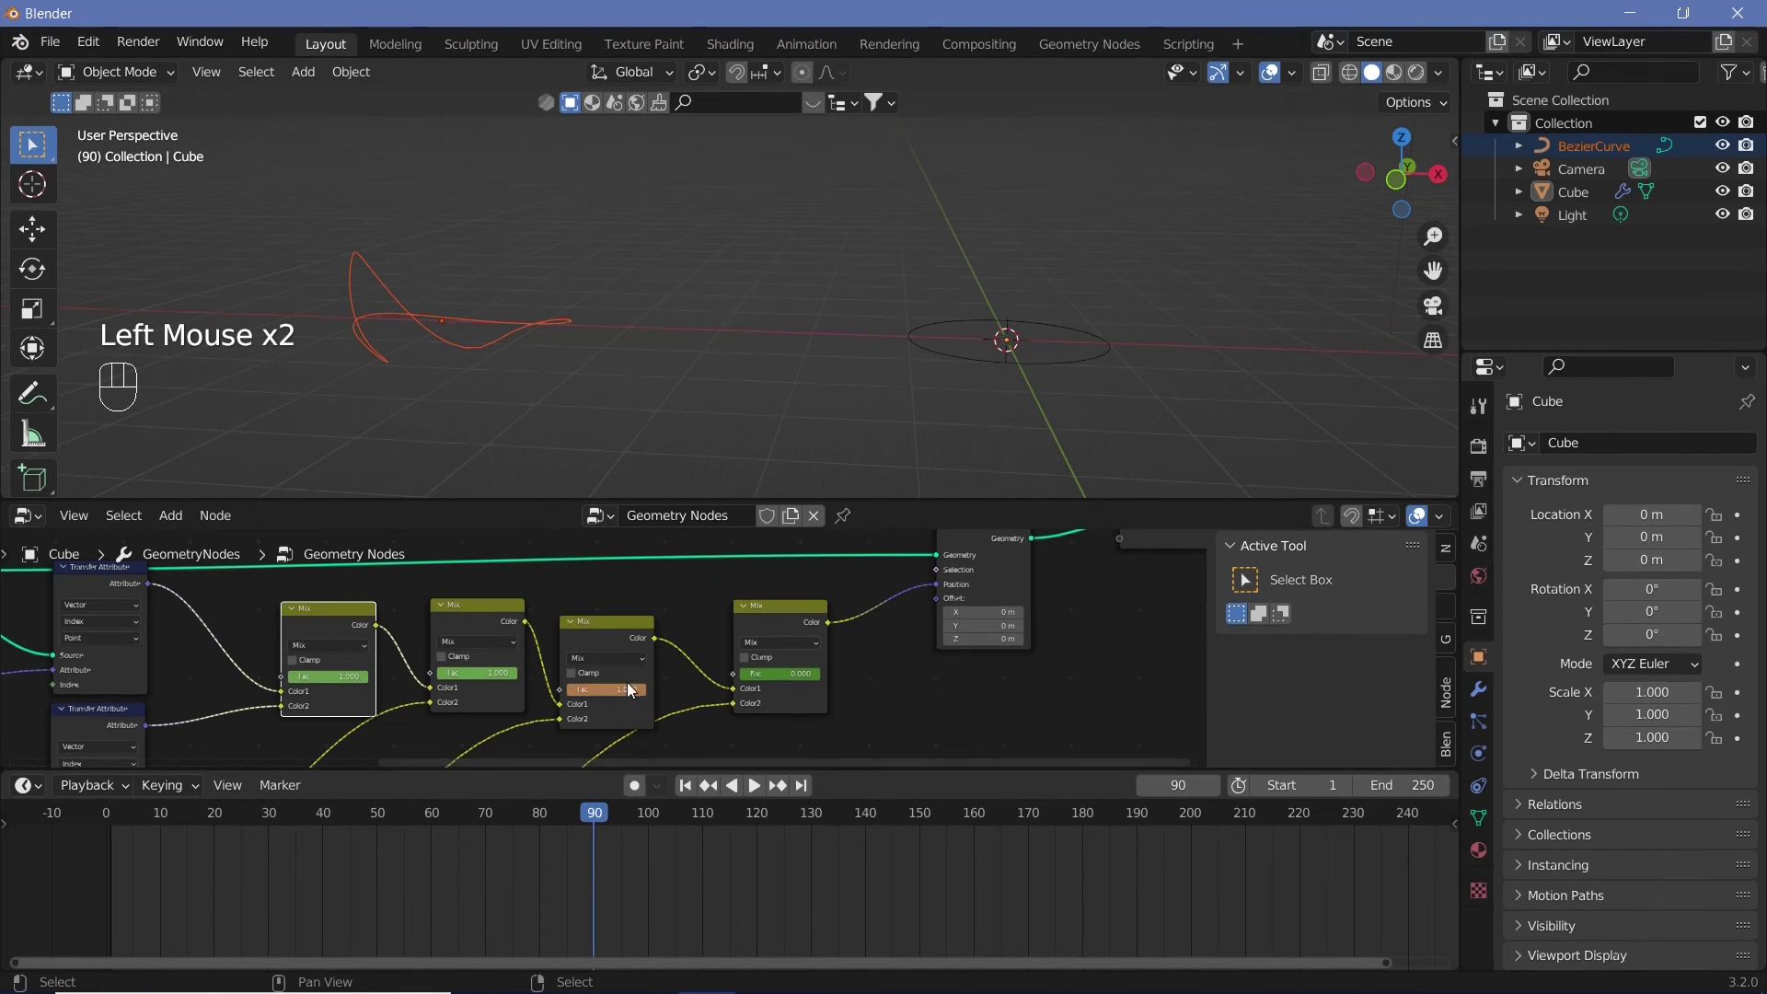
{"action": "key", "text": "i"}
{"action": "key", "text": "i"}
{"action": "key", "text": "i"}
At frame 120, raise the fourth Mix factor to 1.000 and keyframe the fourth and third factors
{"action": "left_click", "coordinate": [760, 816]}
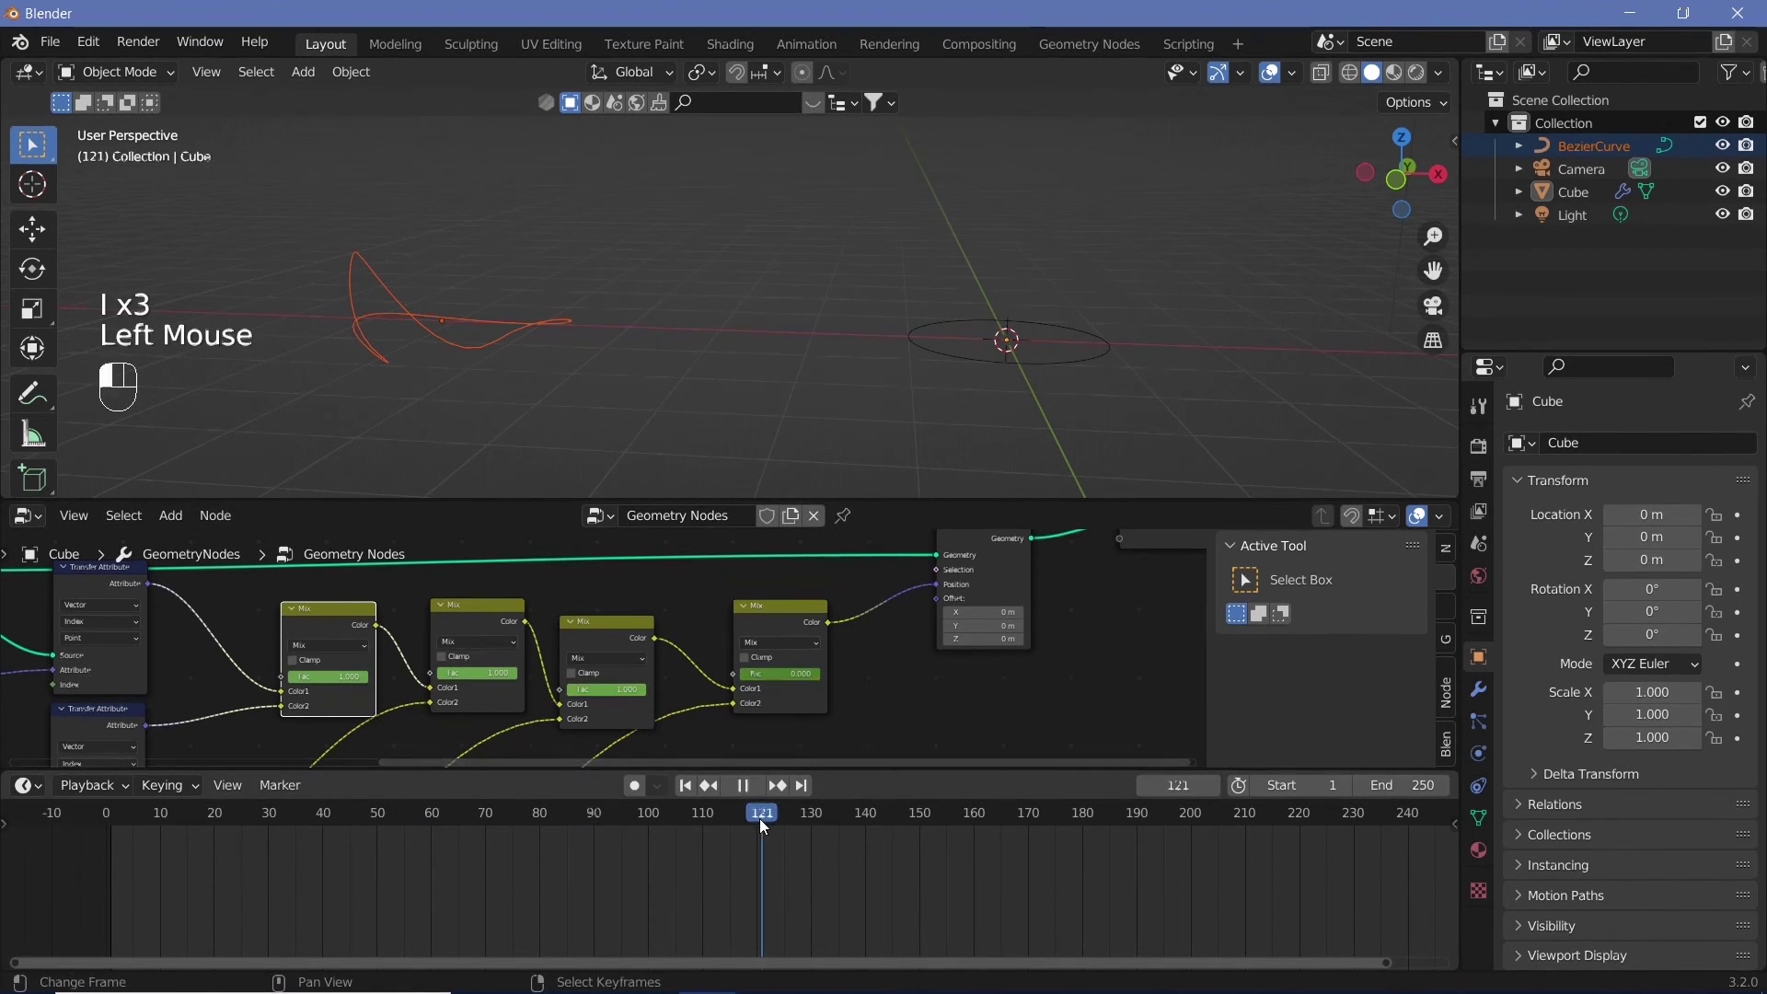
{"action": "left_click", "coordinate": [757, 815]}
{"action": "left_click_drag", "start_coordinate": [784, 676], "coordinate": [820, 675]}
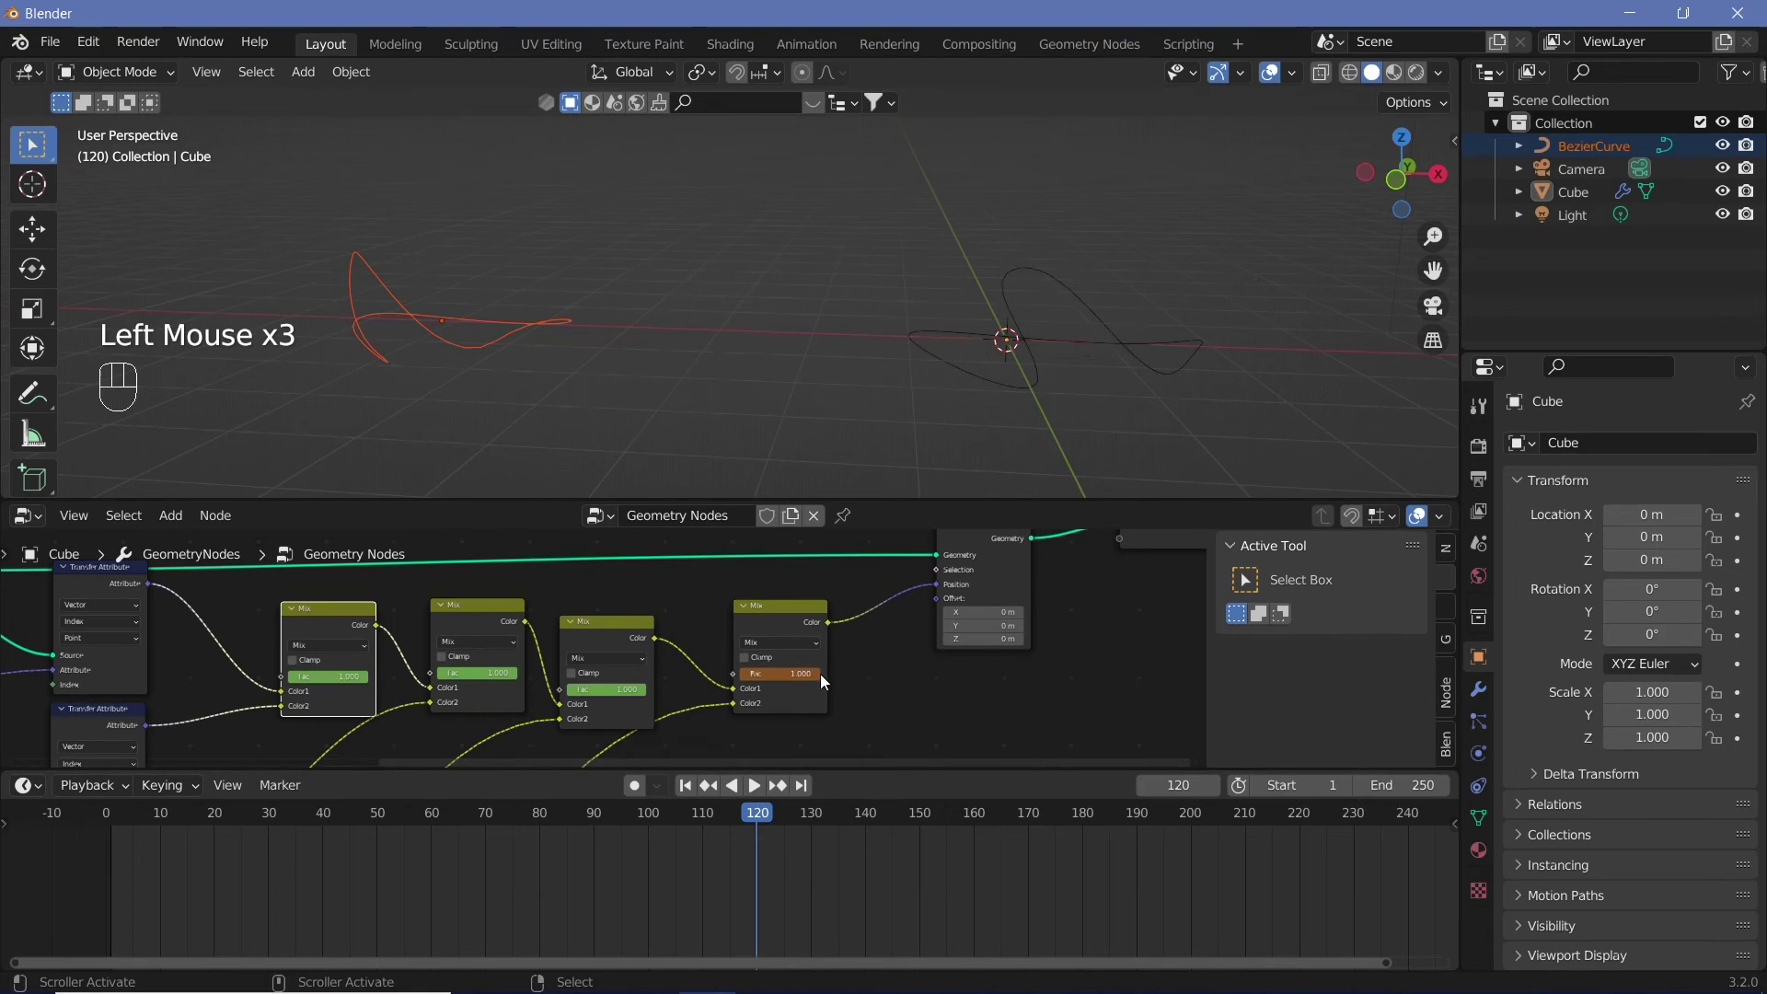
{"action": "key", "text": "i"}
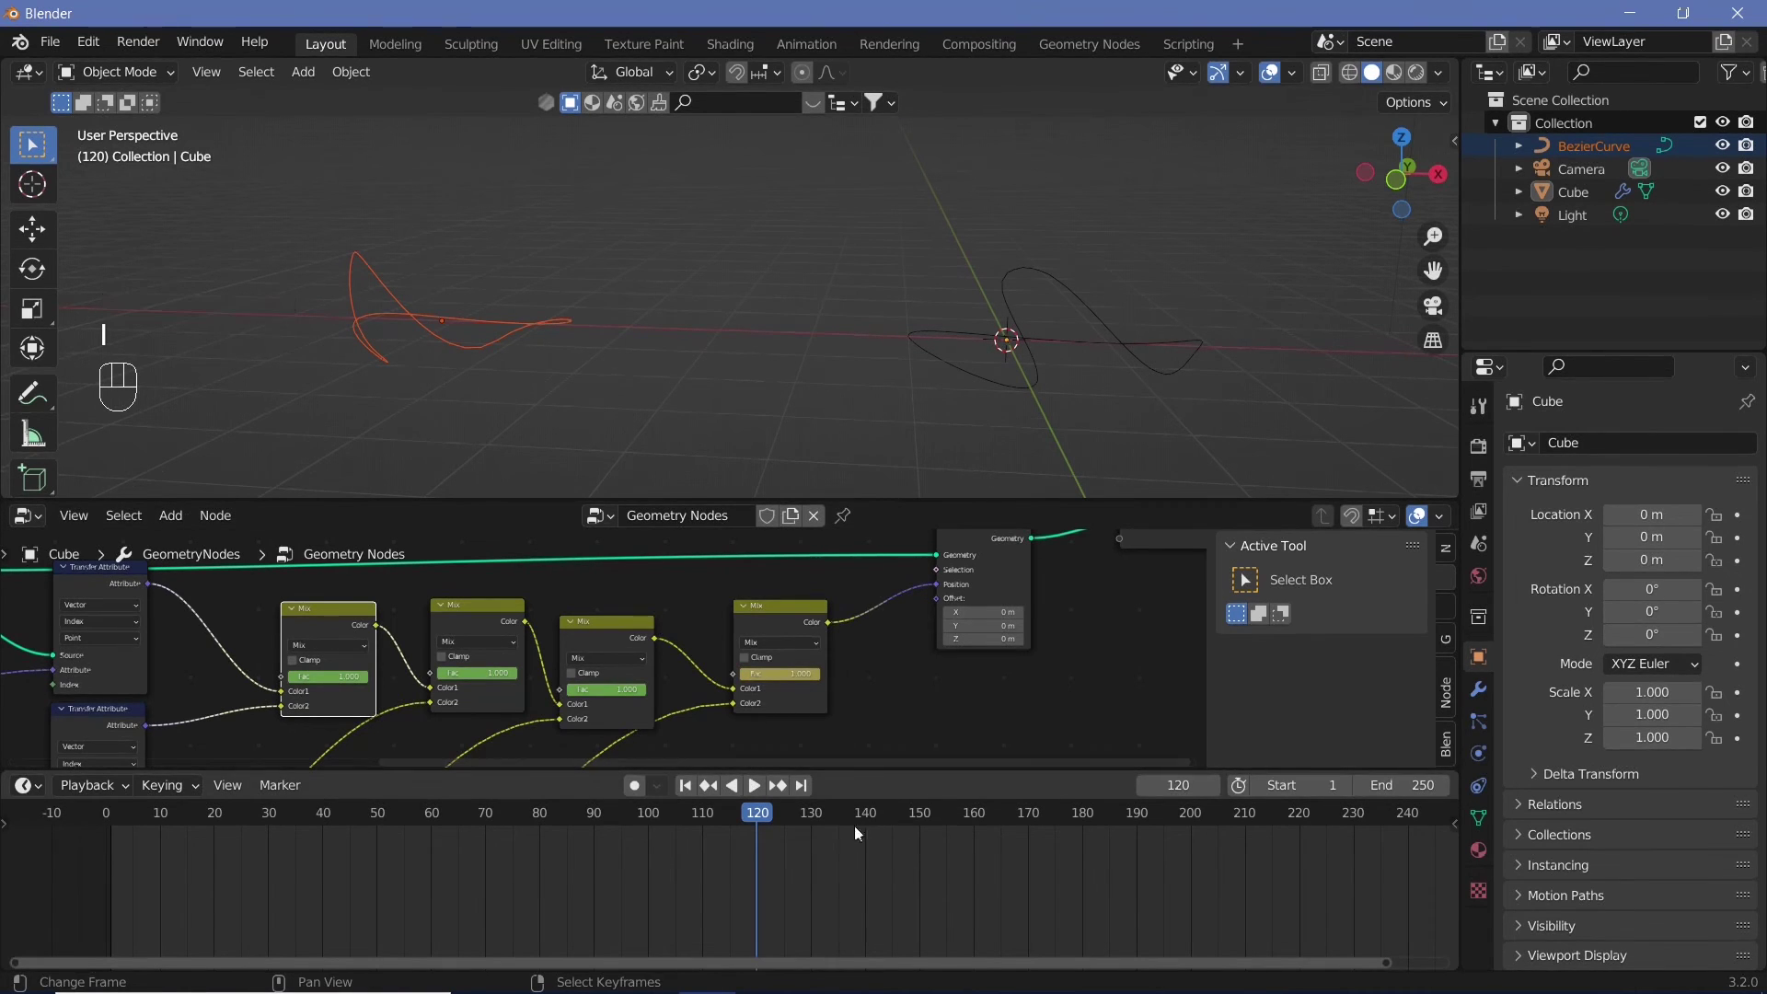
{"action": "key", "text": "i"}
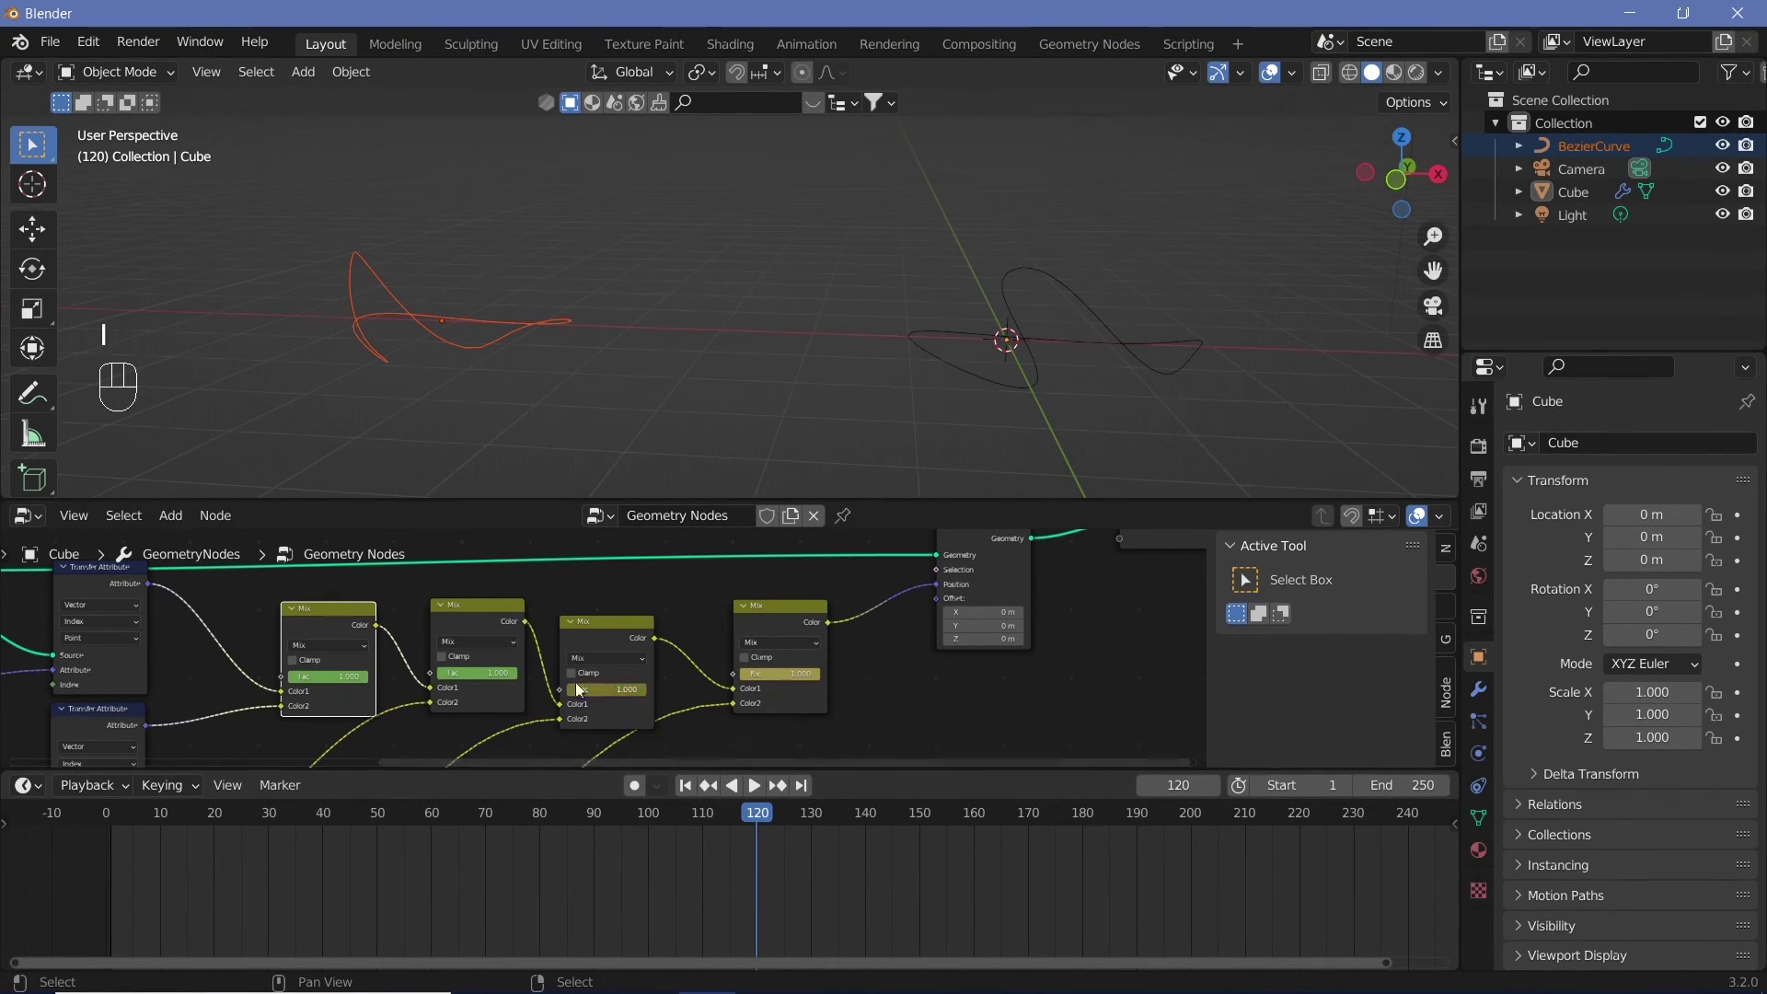
At frame 150, reset all four Mix factors to 0 and keyframe them, then return to the start
{"action": "left_click", "coordinate": [919, 815]}
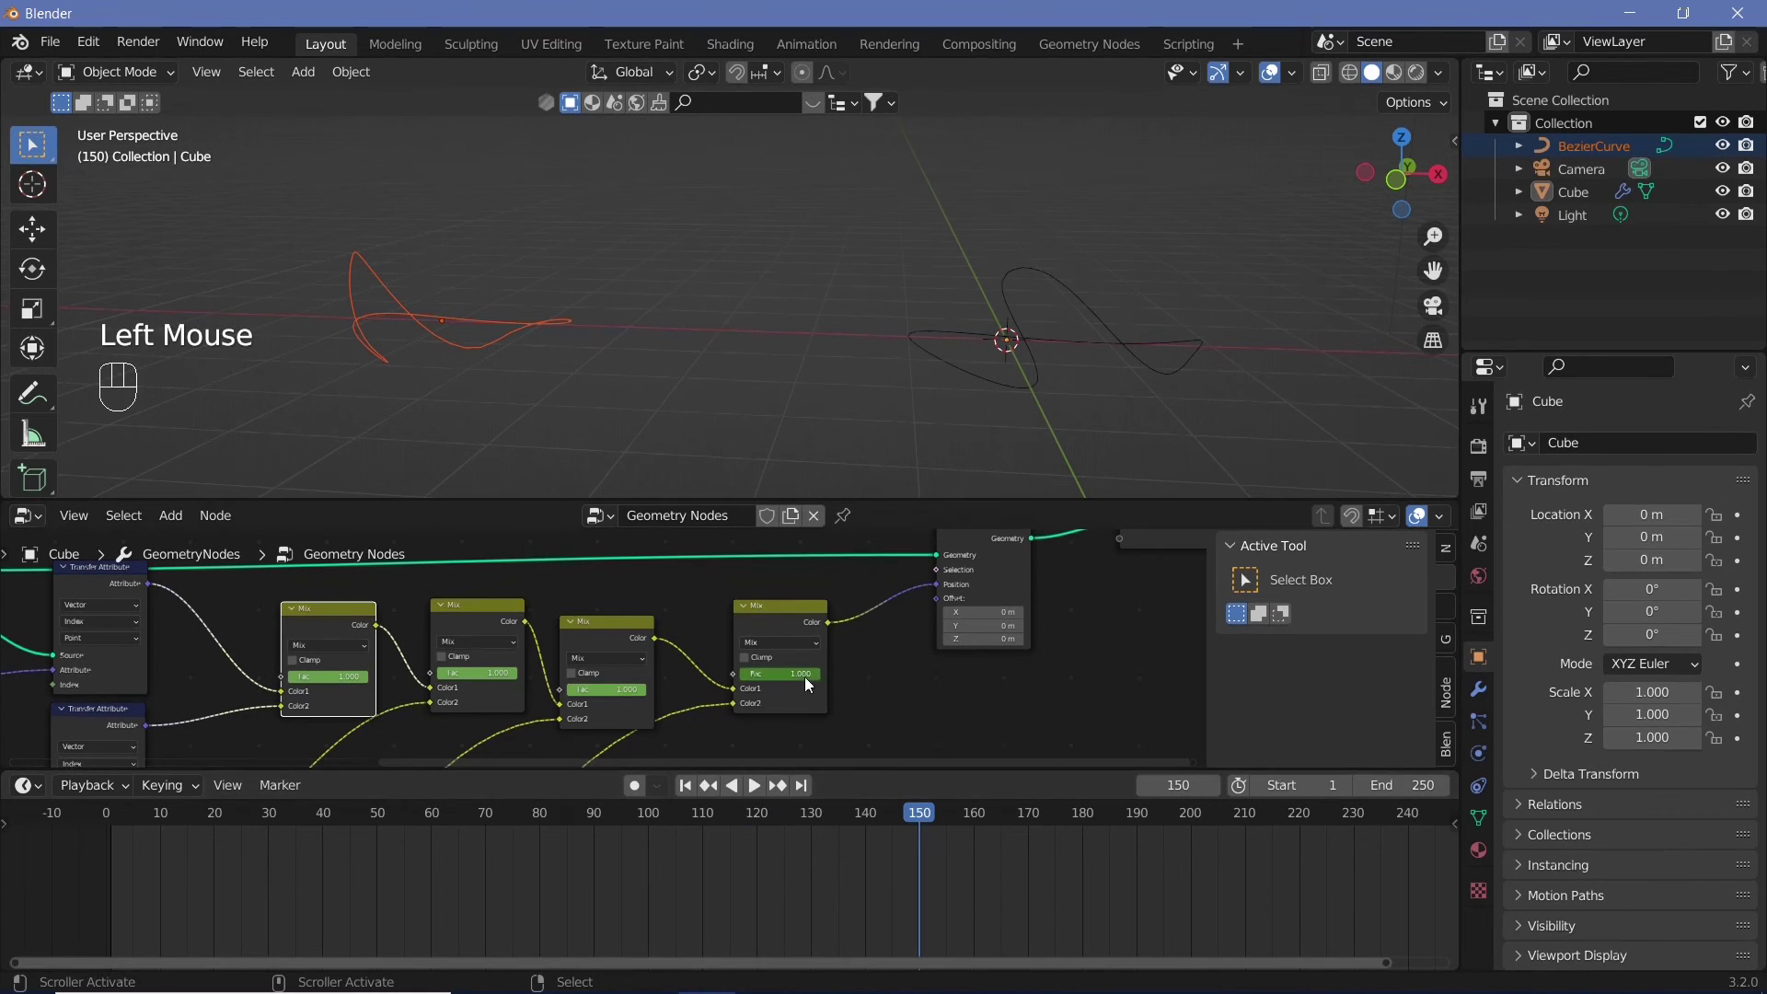
{"action": "left_click_drag", "start_coordinate": [804, 674], "coordinate": [755, 675]}
{"action": "left_click_drag", "start_coordinate": [625, 689], "coordinate": [438, 672]}
{"action": "left_click_drag", "start_coordinate": [354, 676], "coordinate": [301, 676]}
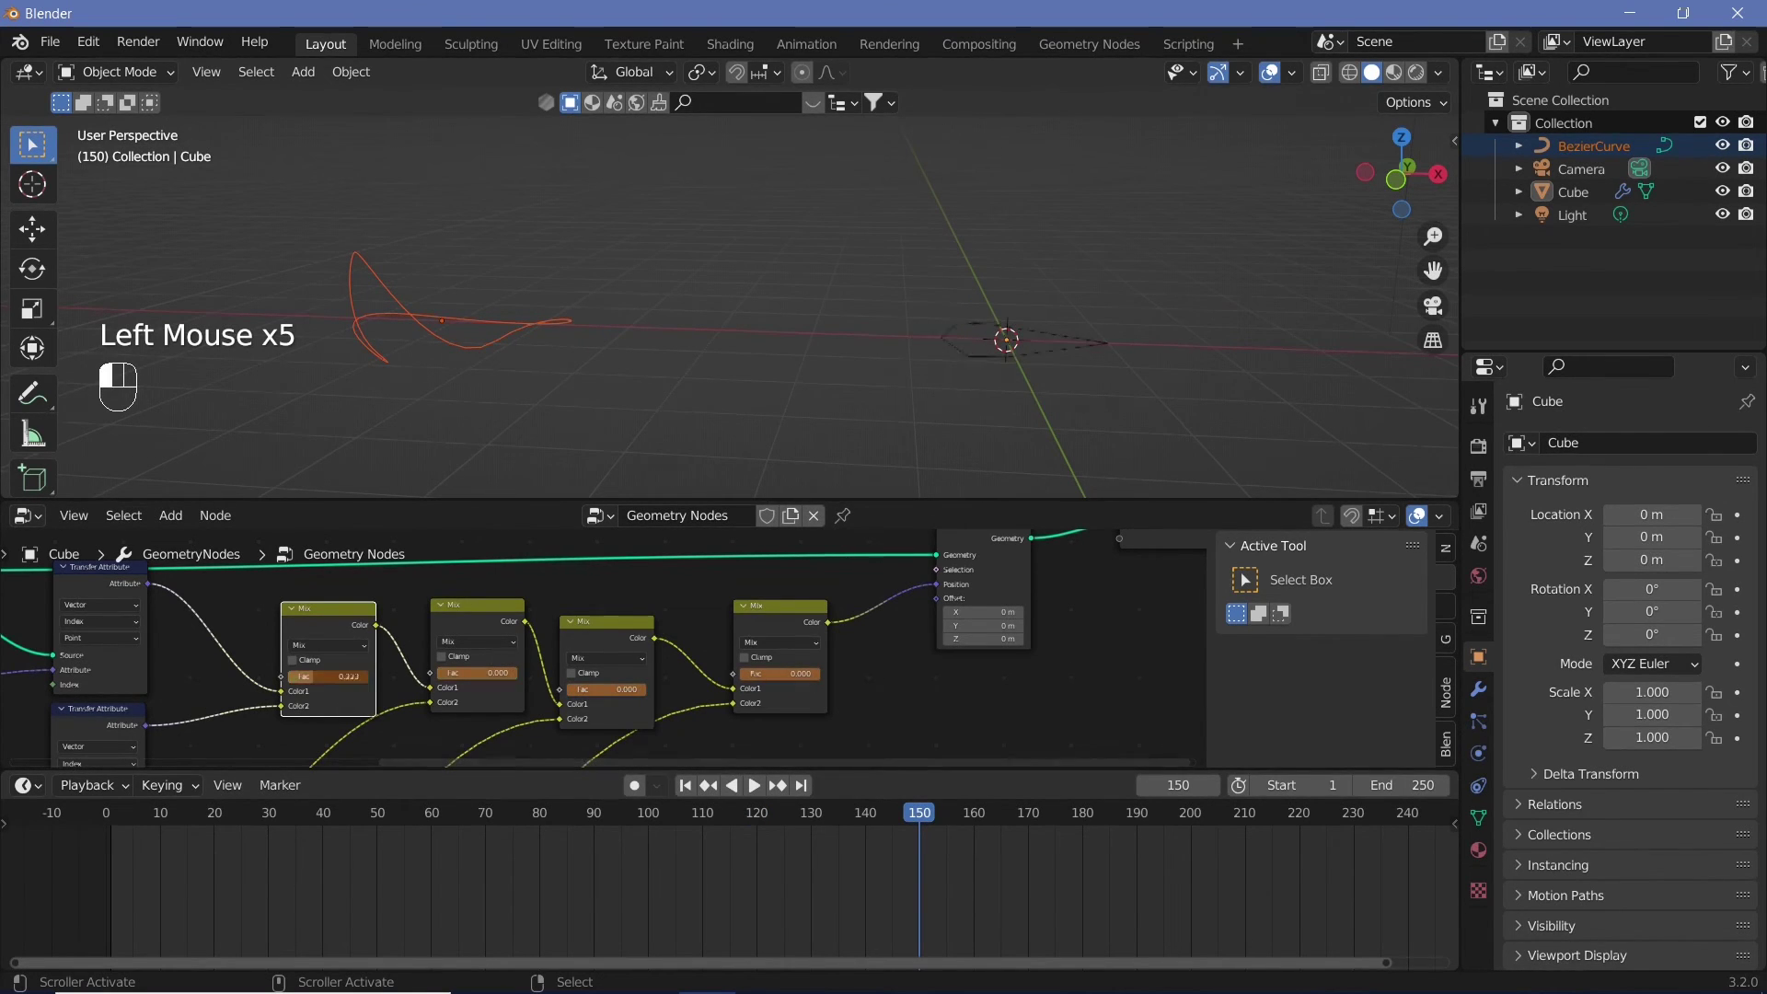
{"action": "key", "text": "i"}
{"action": "key", "text": "i"}
{"action": "key", "text": "i"}
{"action": "key", "text": "i"}
{"action": "left_click_drag", "start_coordinate": [886, 819], "coordinate": [106, 874]}
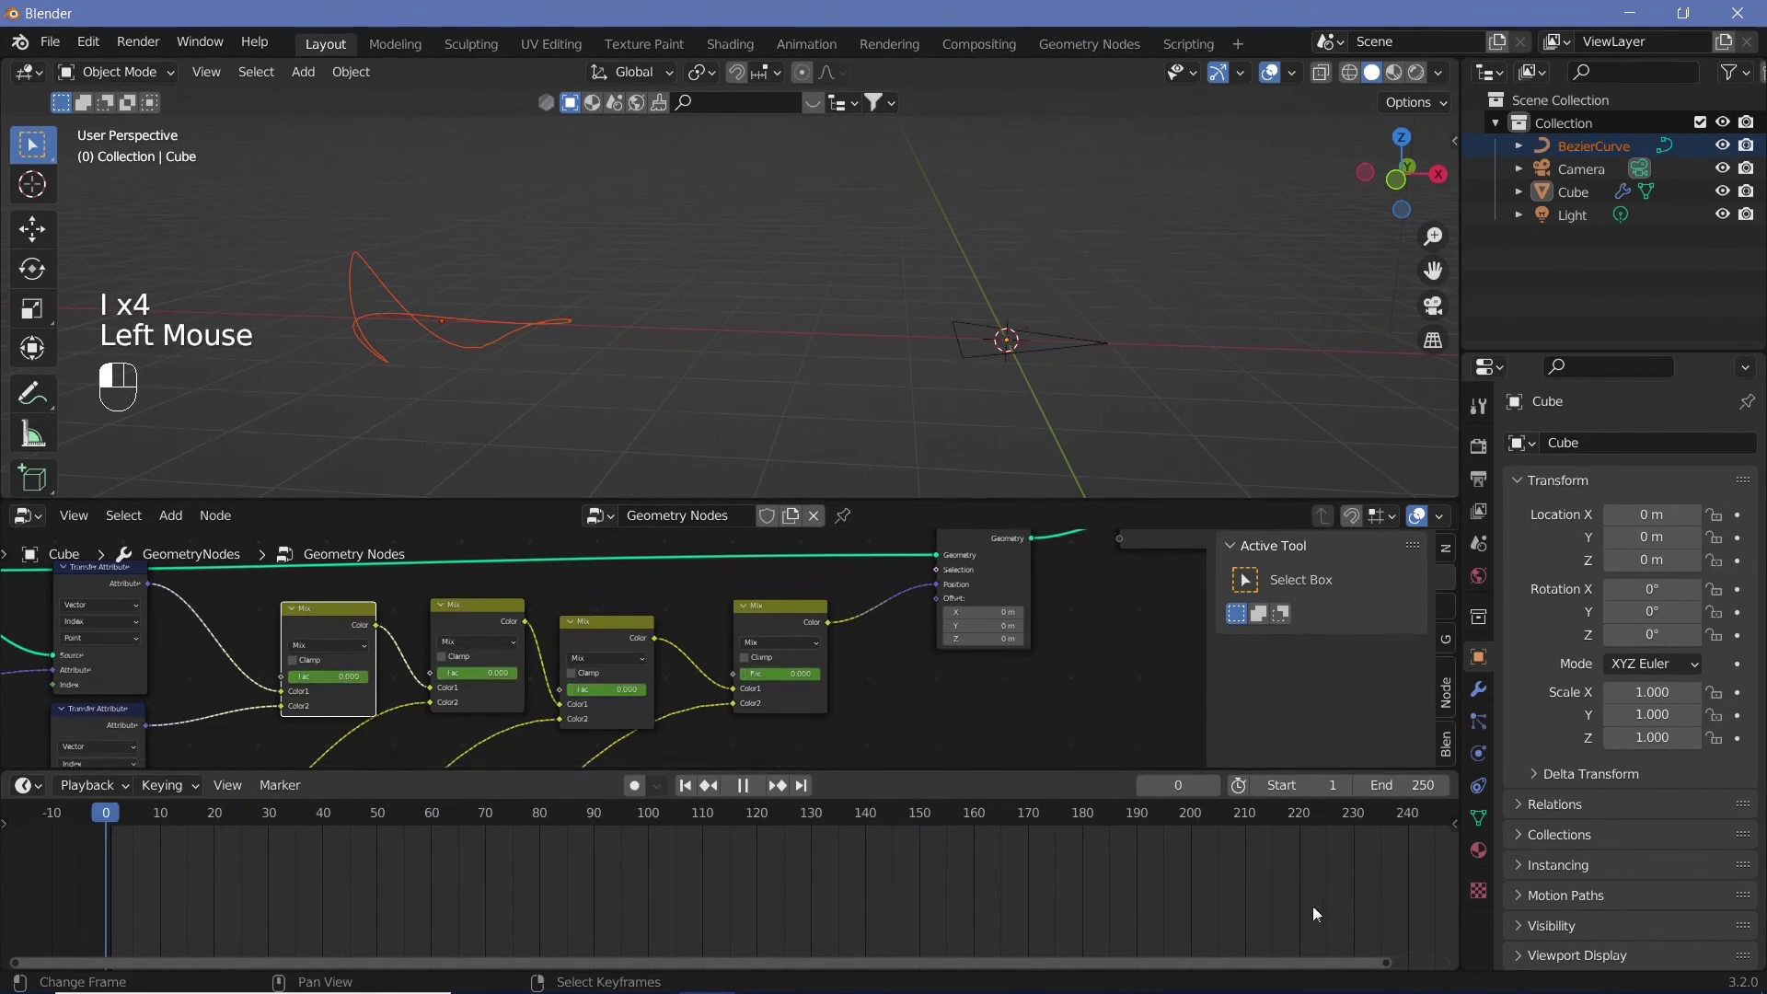
Set the animation end frame to 150
{"action": "double_click", "coordinate": [1422, 784]}
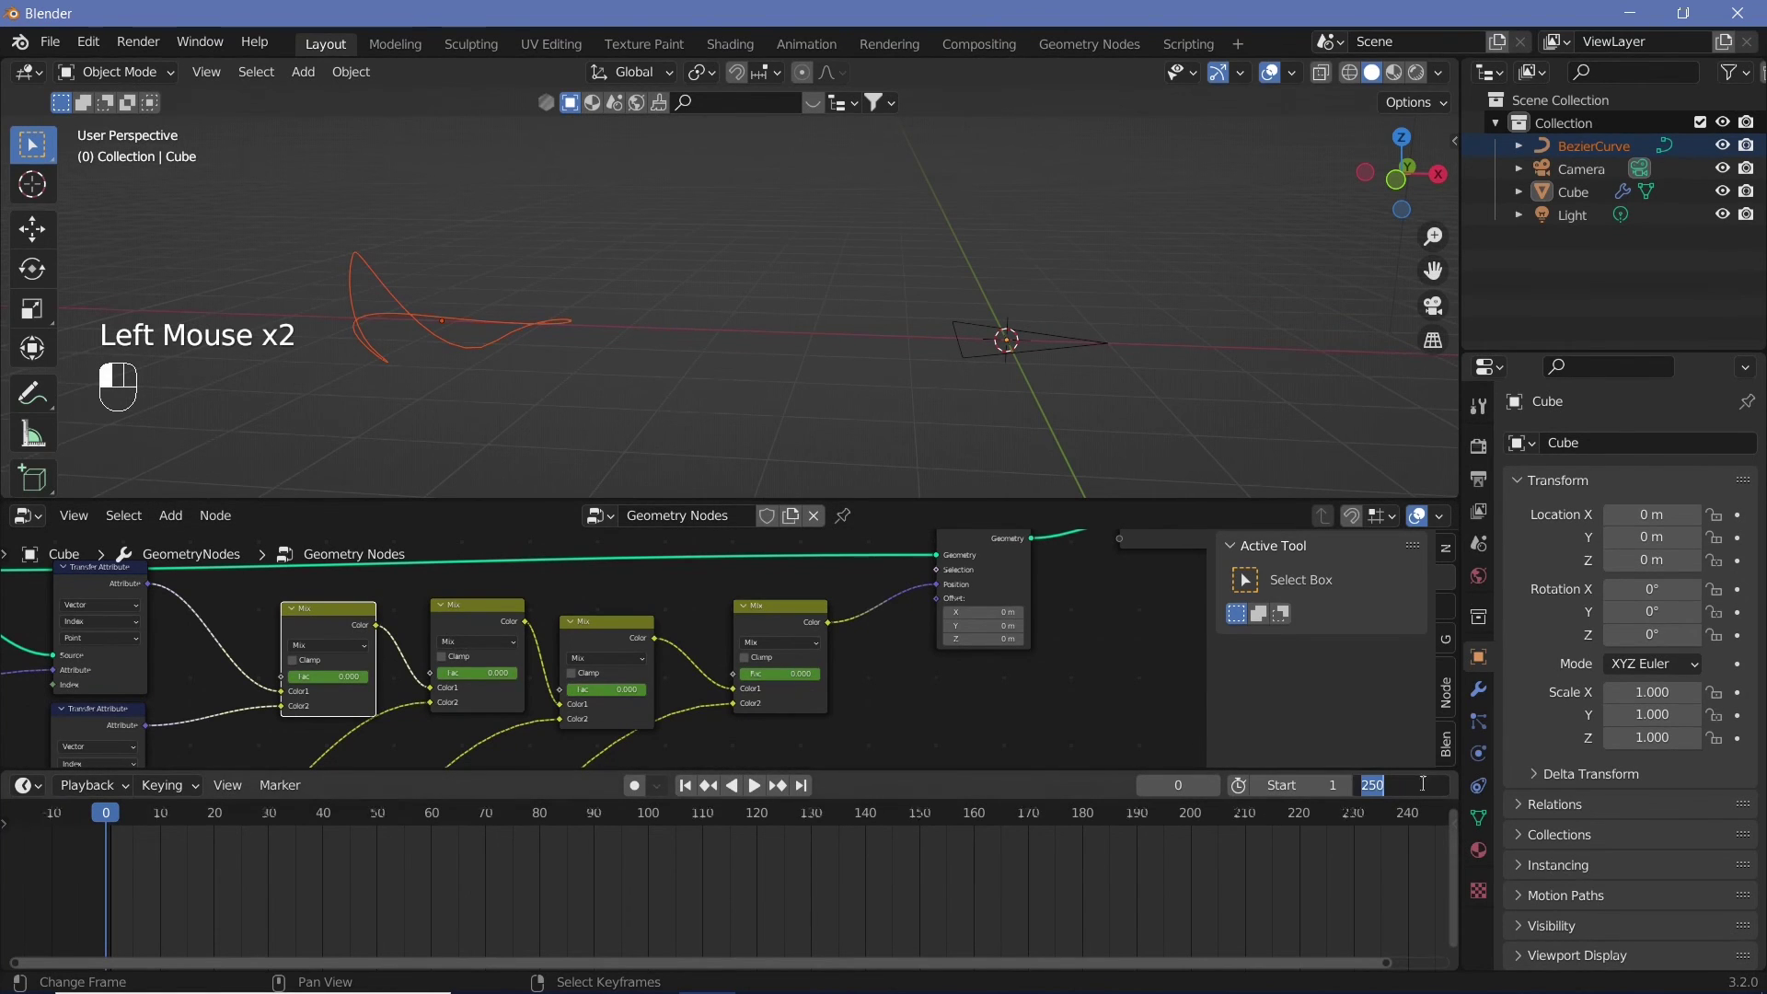
{"action": "type", "text": "150"}
{"action": "key", "text": "Return"}
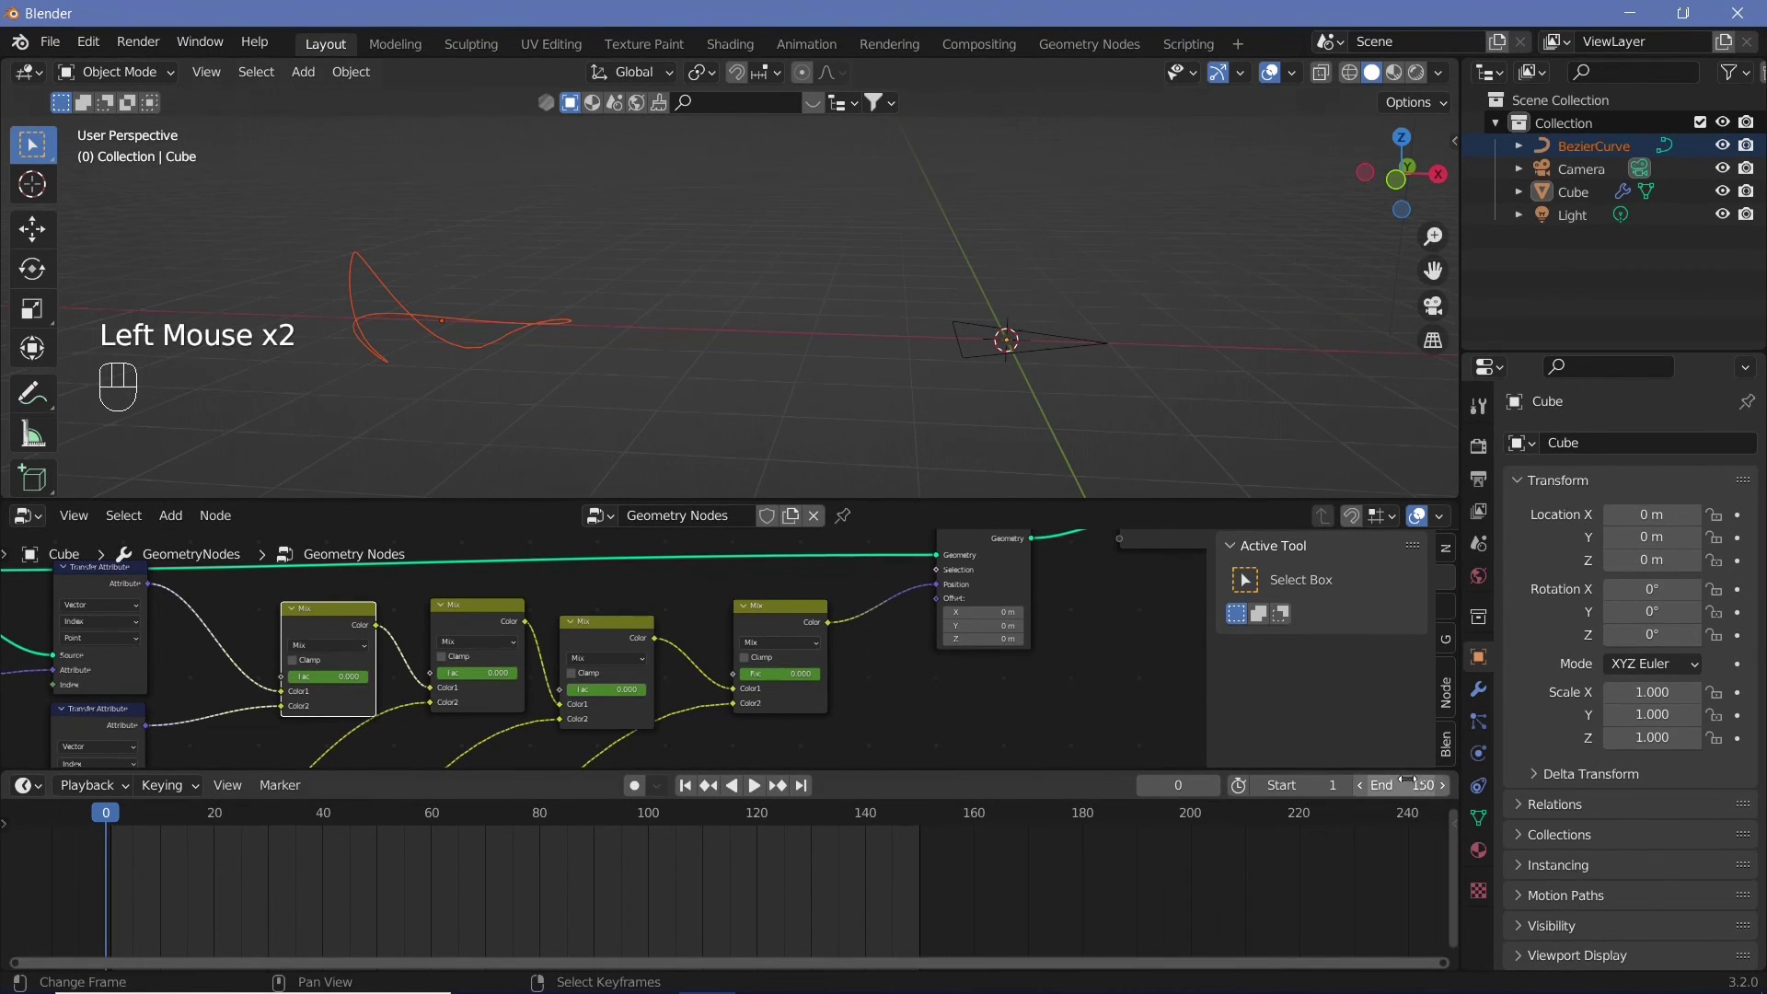
Play the animation while orbiting to watch the shape morph, then stop and select Group Output
{"action": "middle_click_drag", "start_coordinate": [975, 303], "coordinate": [1061, 263]}
{"action": "key", "text": "shift+space"}
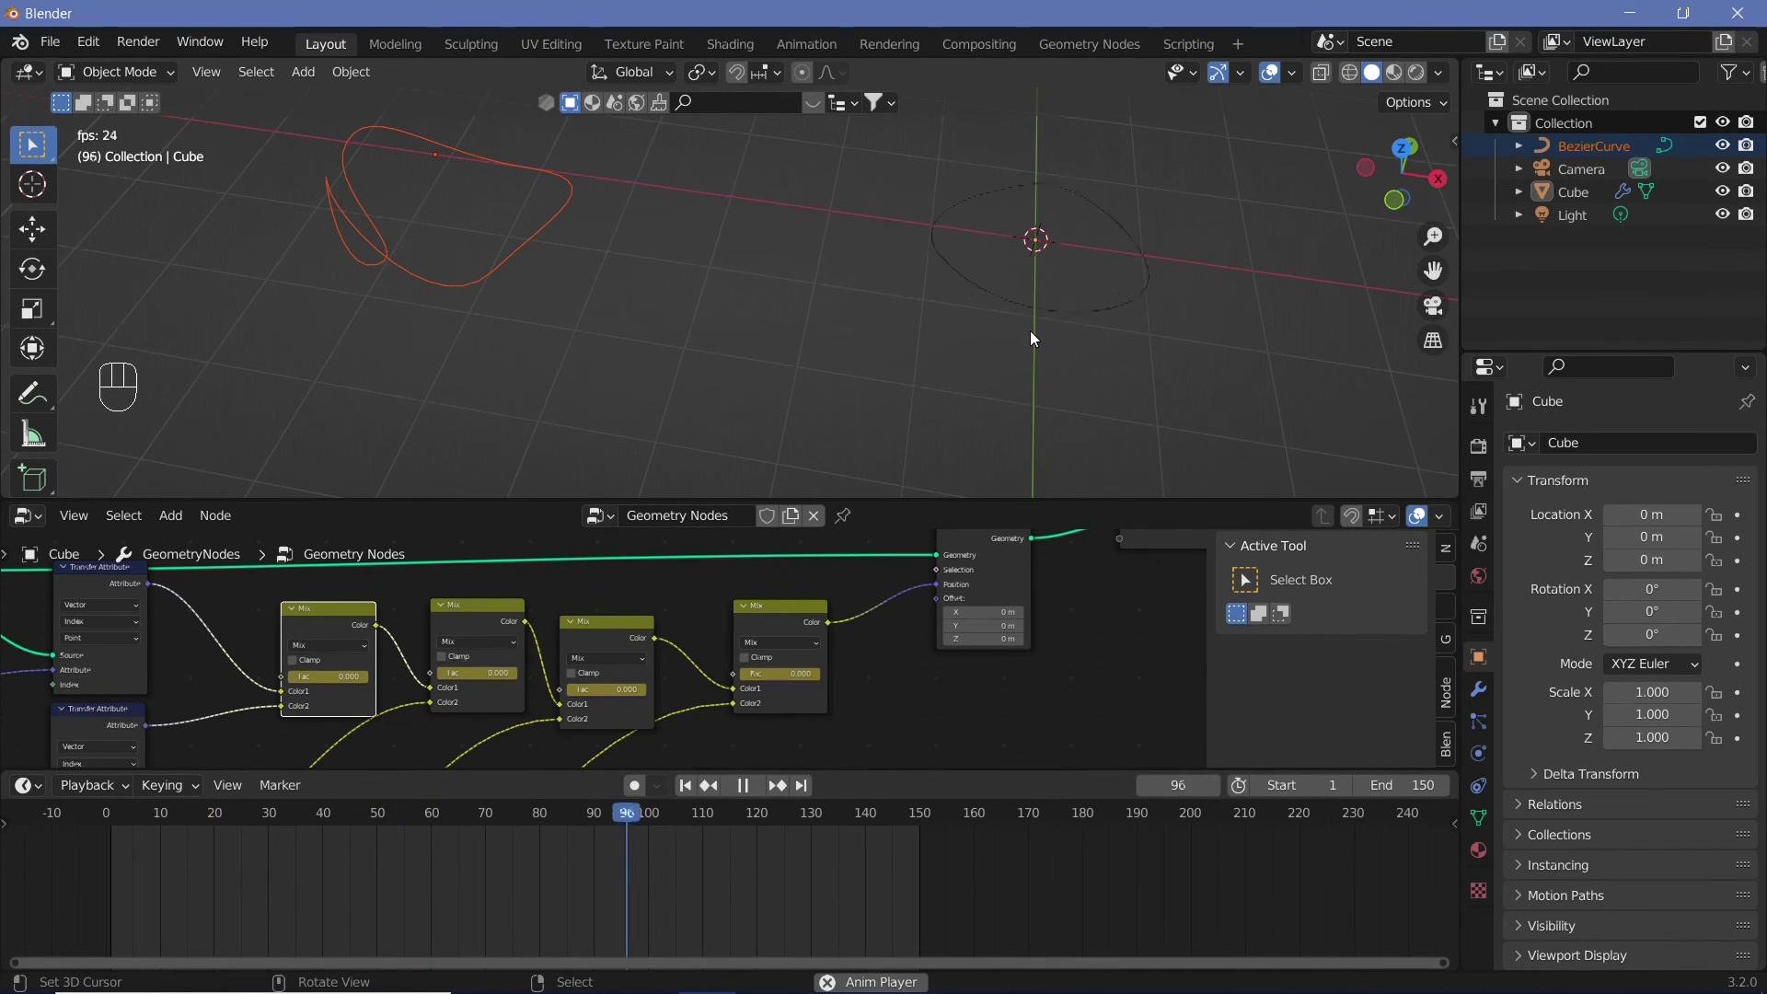
{"action": "middle_click_drag", "start_coordinate": [1091, 346], "coordinate": [1119, 294]}
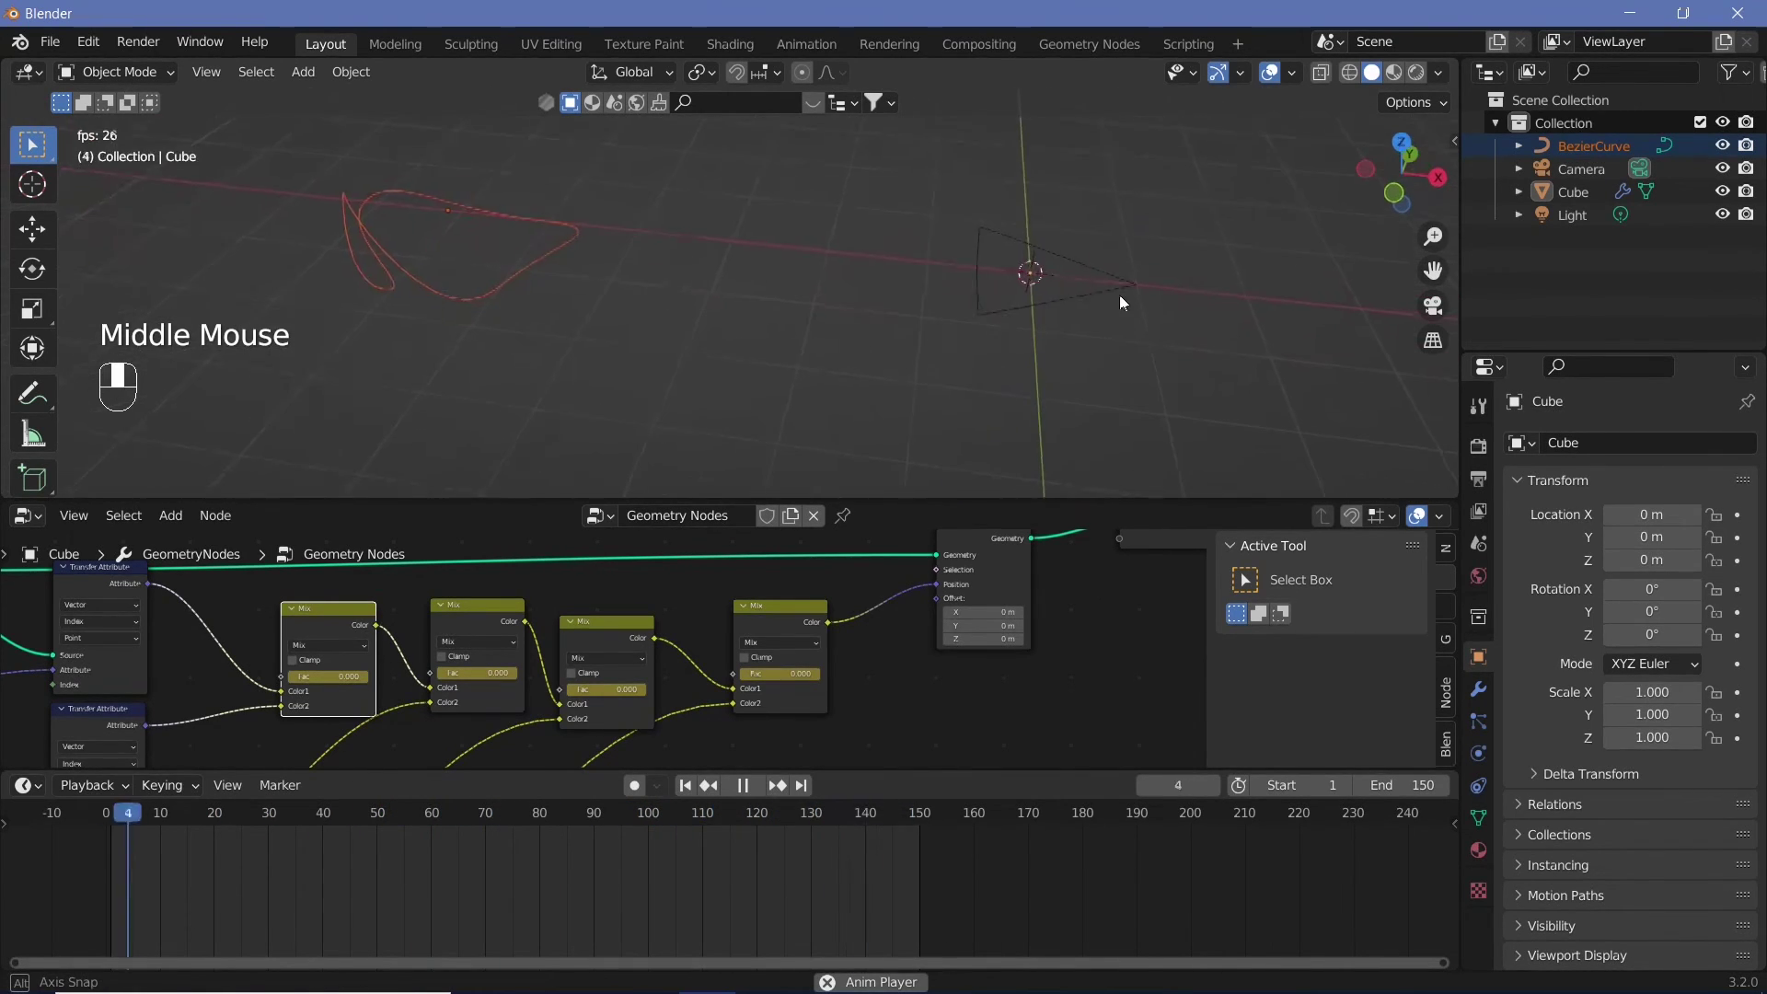
{"action": "key", "text": "shift+space"}
{"action": "scroll", "coordinate": [1051, 598], "scroll_direction": "down", "scroll_amount": 2}
{"action": "middle_click_drag", "start_coordinate": [1043, 607], "coordinate": [848, 679]}
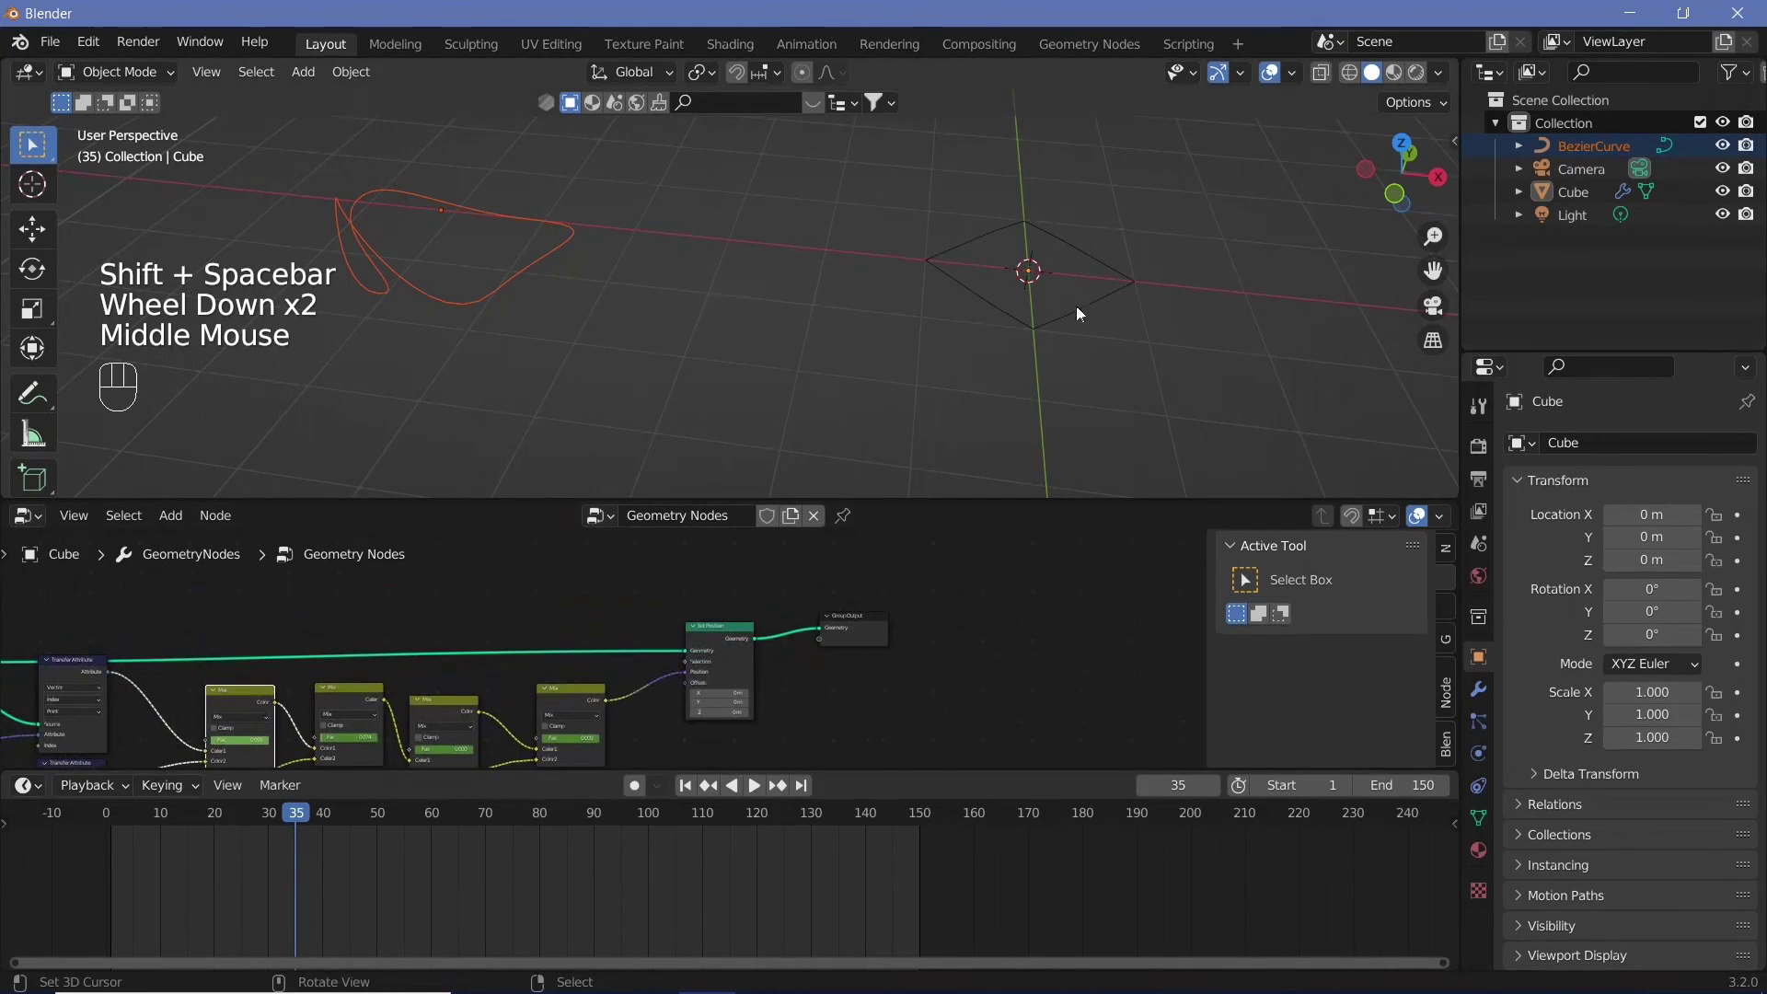
{"action": "left_click", "coordinate": [864, 637]}
Insert a Curve to Mesh node before Group Output
{"action": "key", "text": "shift+a"}
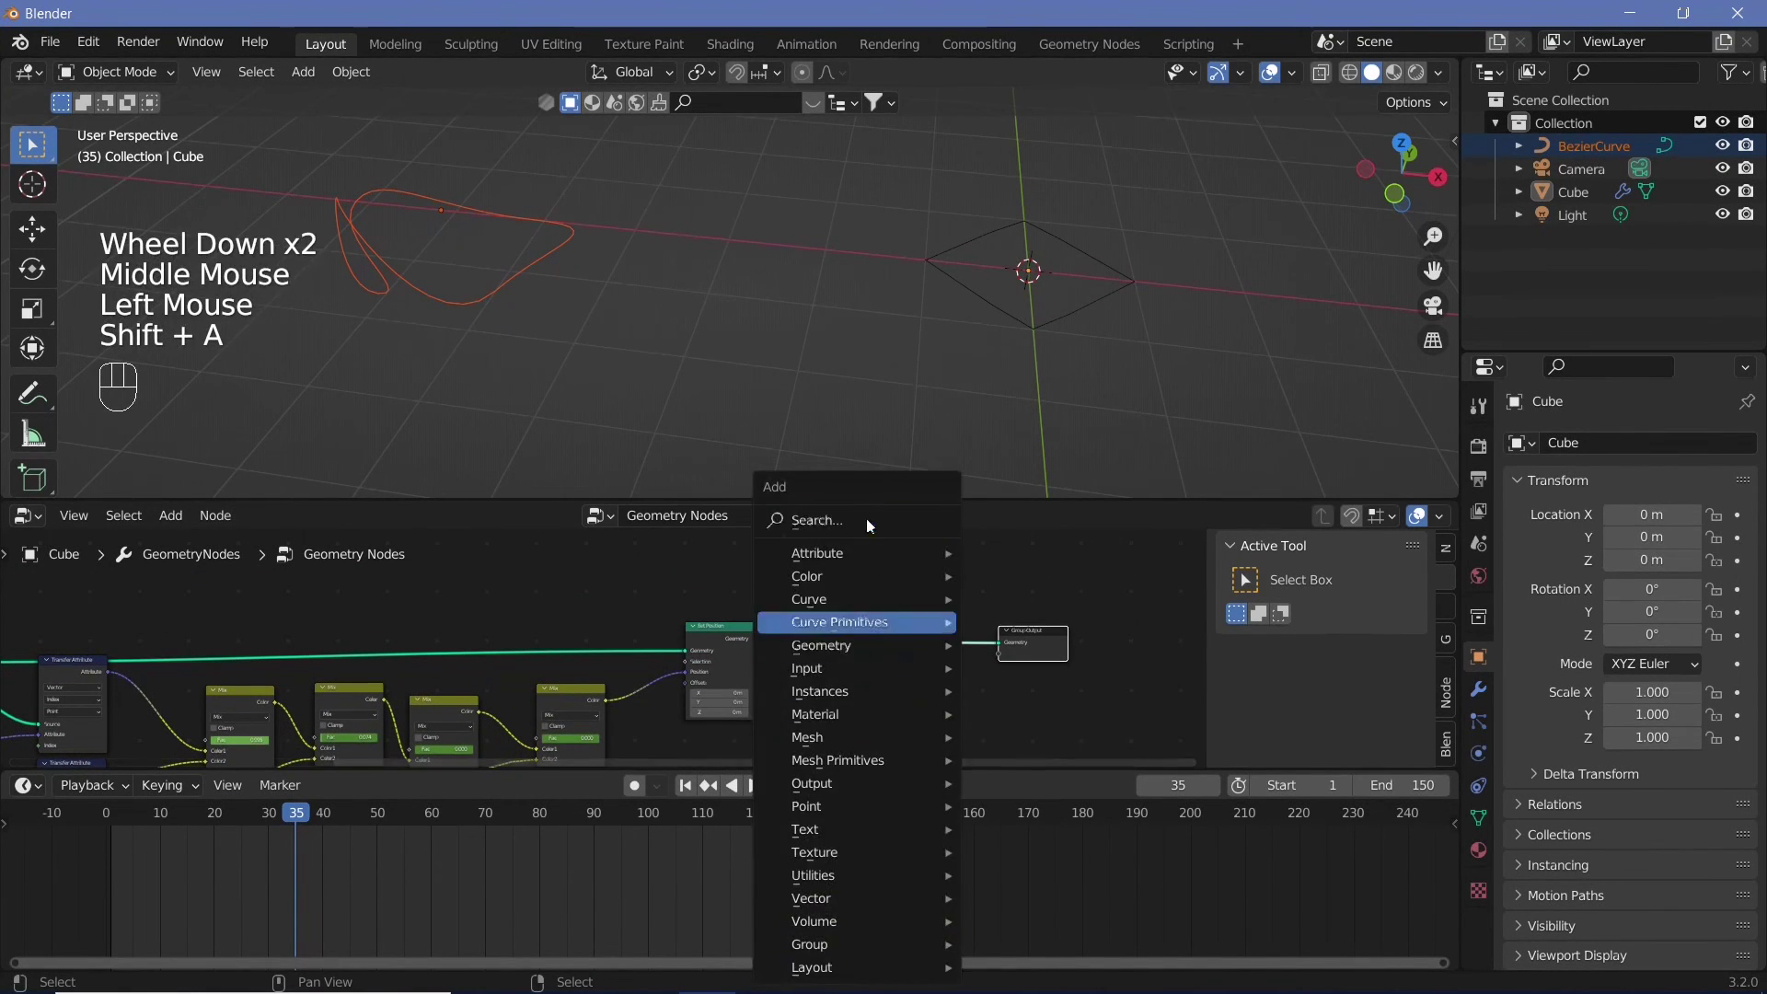
{"action": "left_click", "coordinate": [865, 517]}
{"action": "type", "text": "curve"}
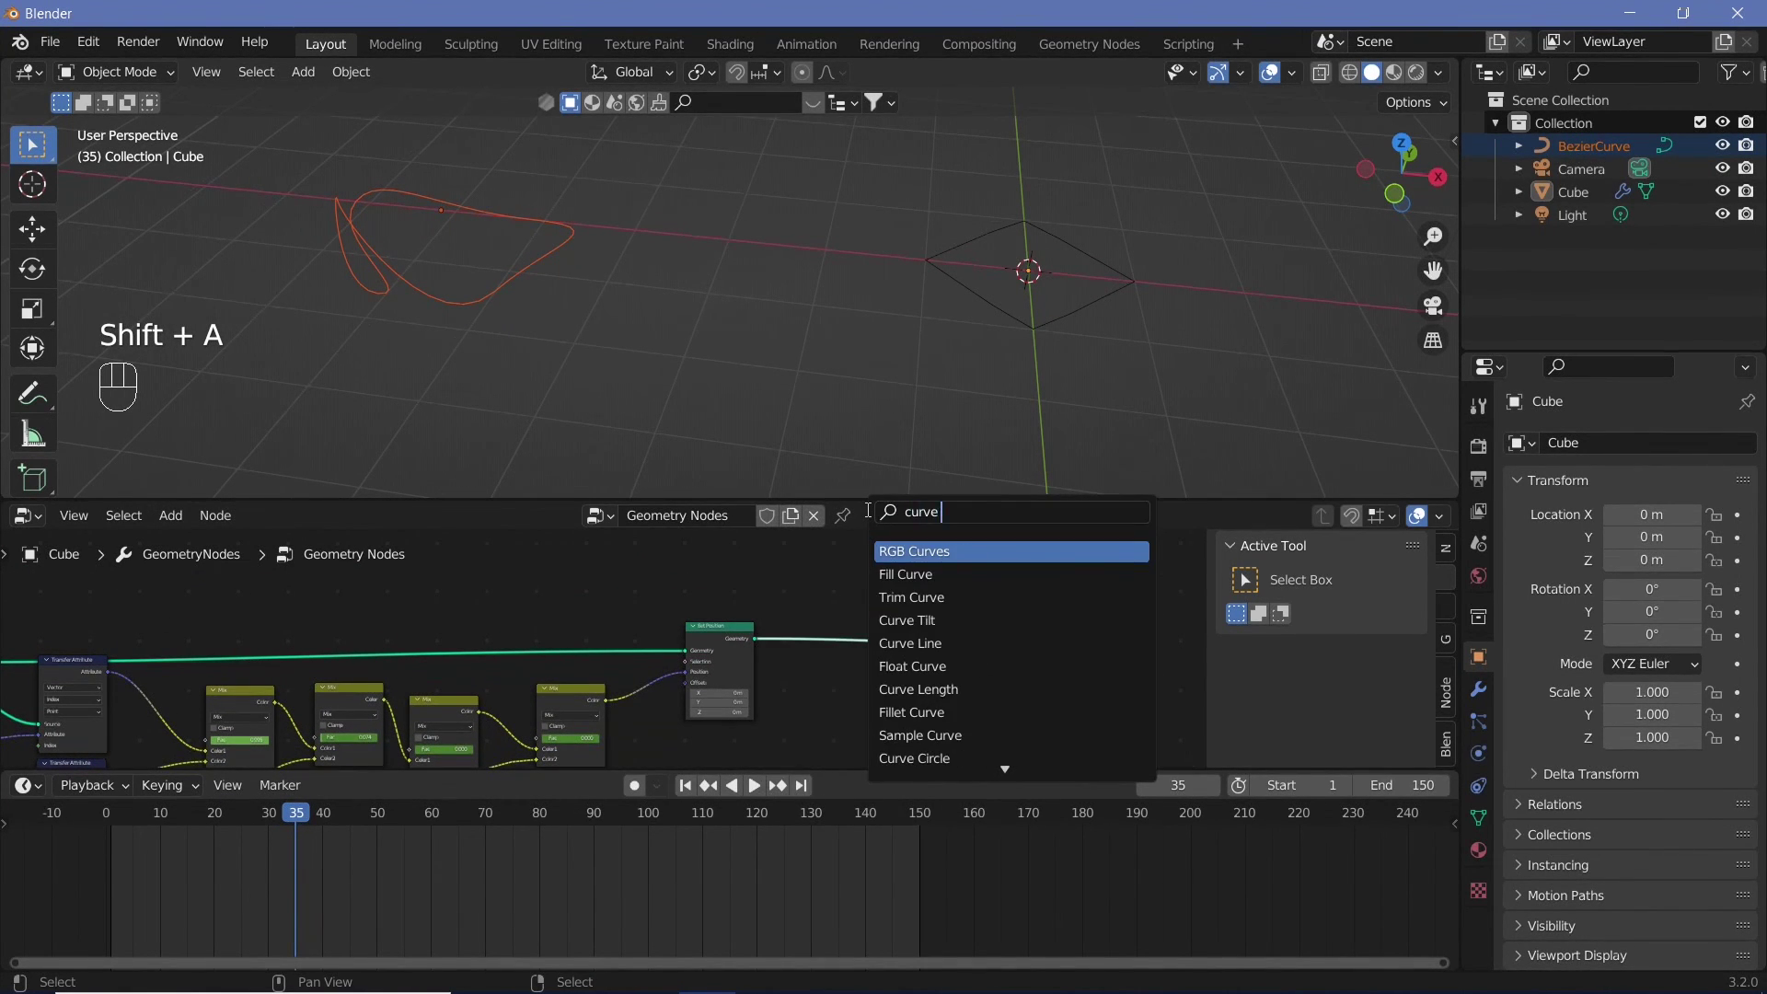
{"action": "type", "text": " to"}
{"action": "key", "text": "Return"}
{"action": "left_click", "coordinate": [857, 730]}
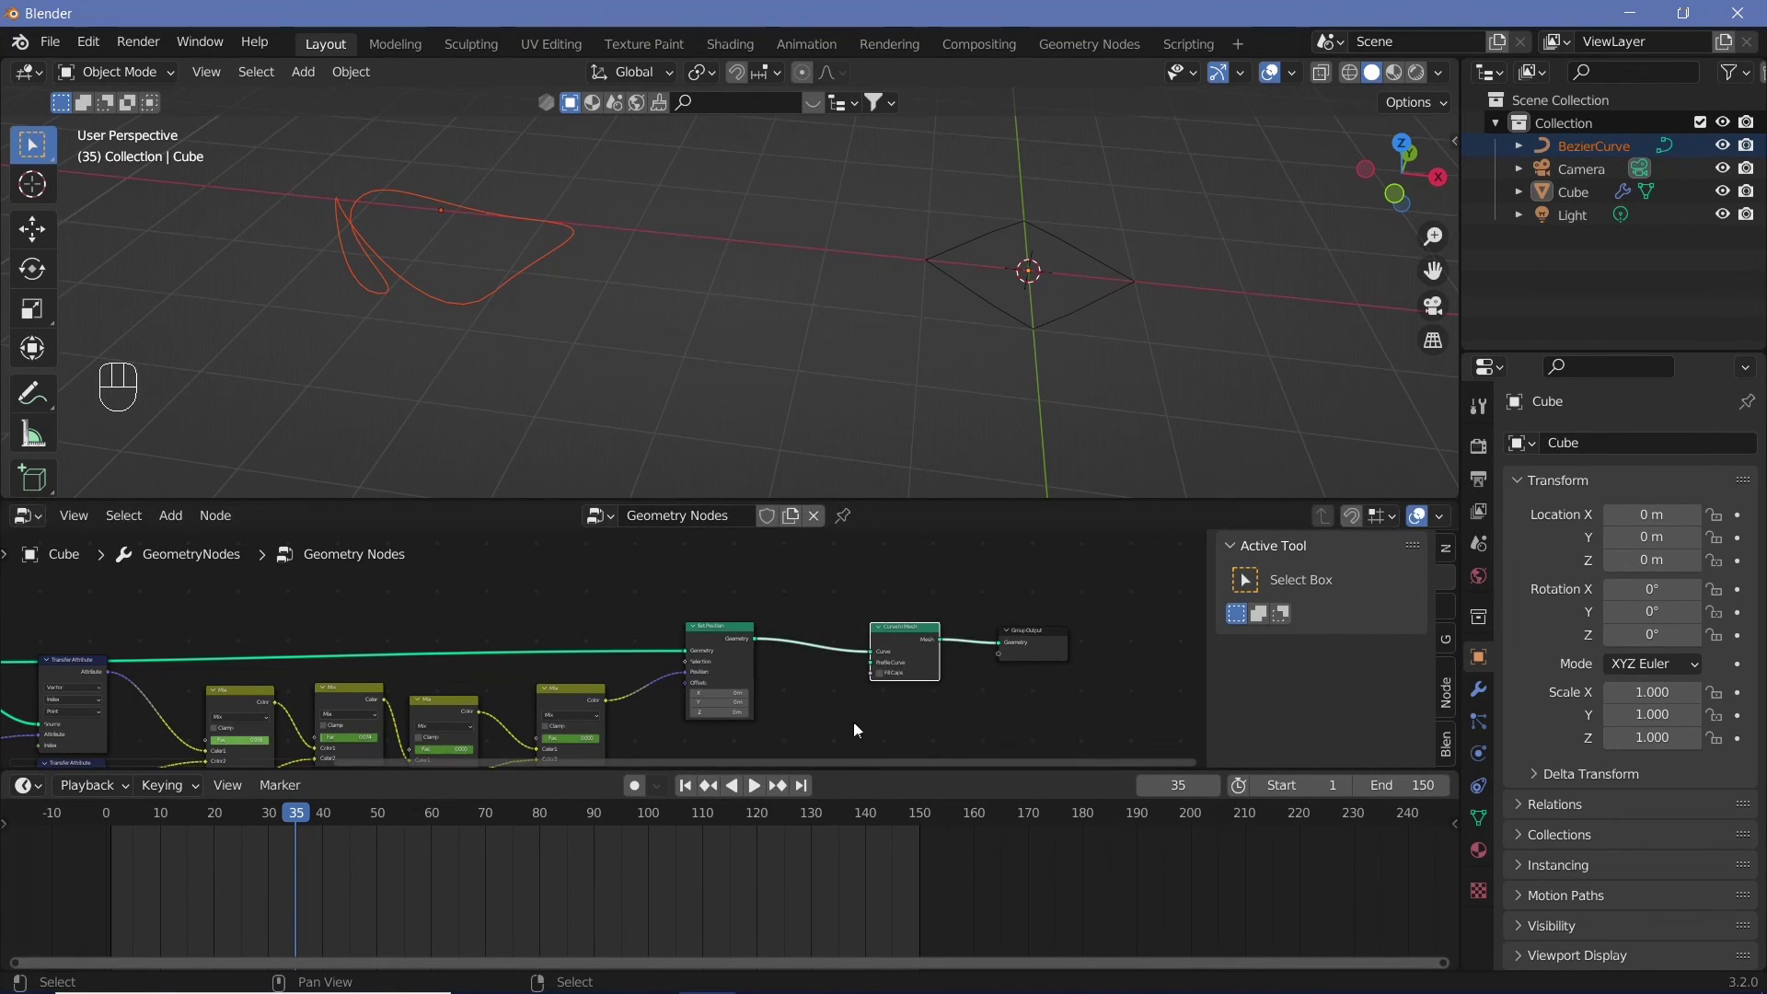
Add a Curve Circle as the Profile Curve with a radius of 0.1 m
{"action": "key", "text": "shift+a"}
{"action": "left_click", "coordinate": [806, 526]}
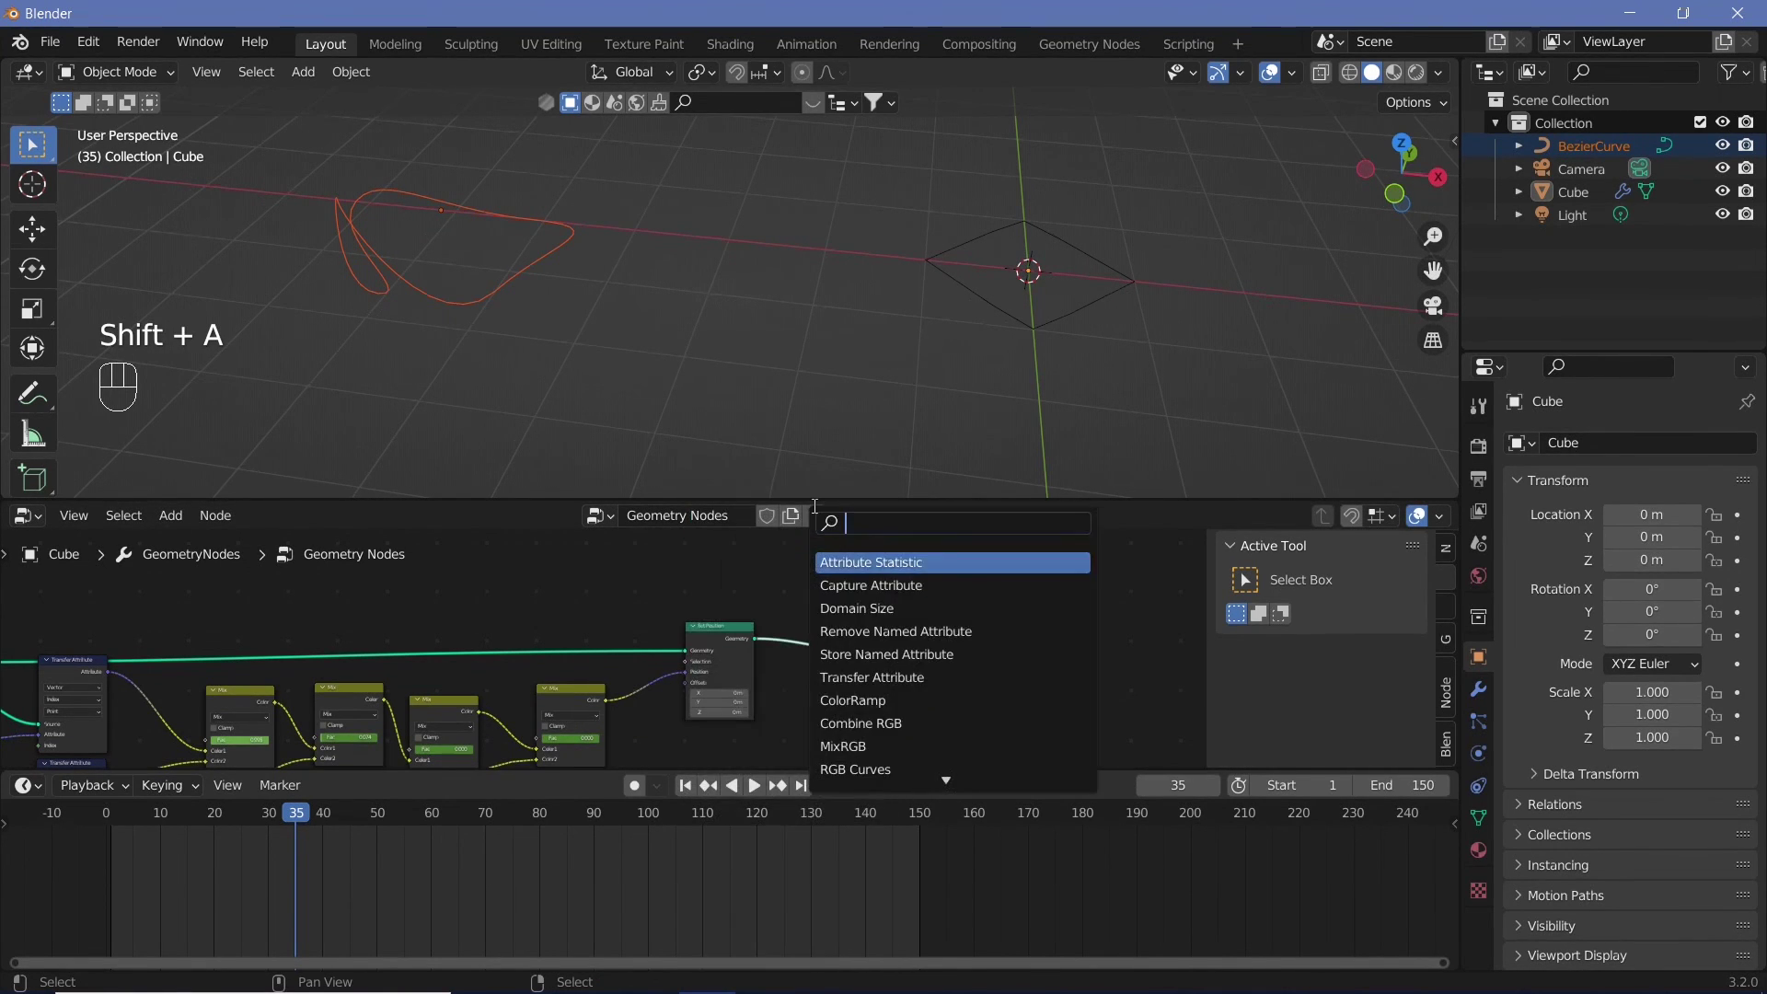
{"action": "type", "text": "cur c"}
{"action": "key", "text": "Return"}
{"action": "left_click", "coordinate": [822, 701]}
{"action": "left_click_drag", "start_coordinate": [847, 693], "coordinate": [869, 666]}
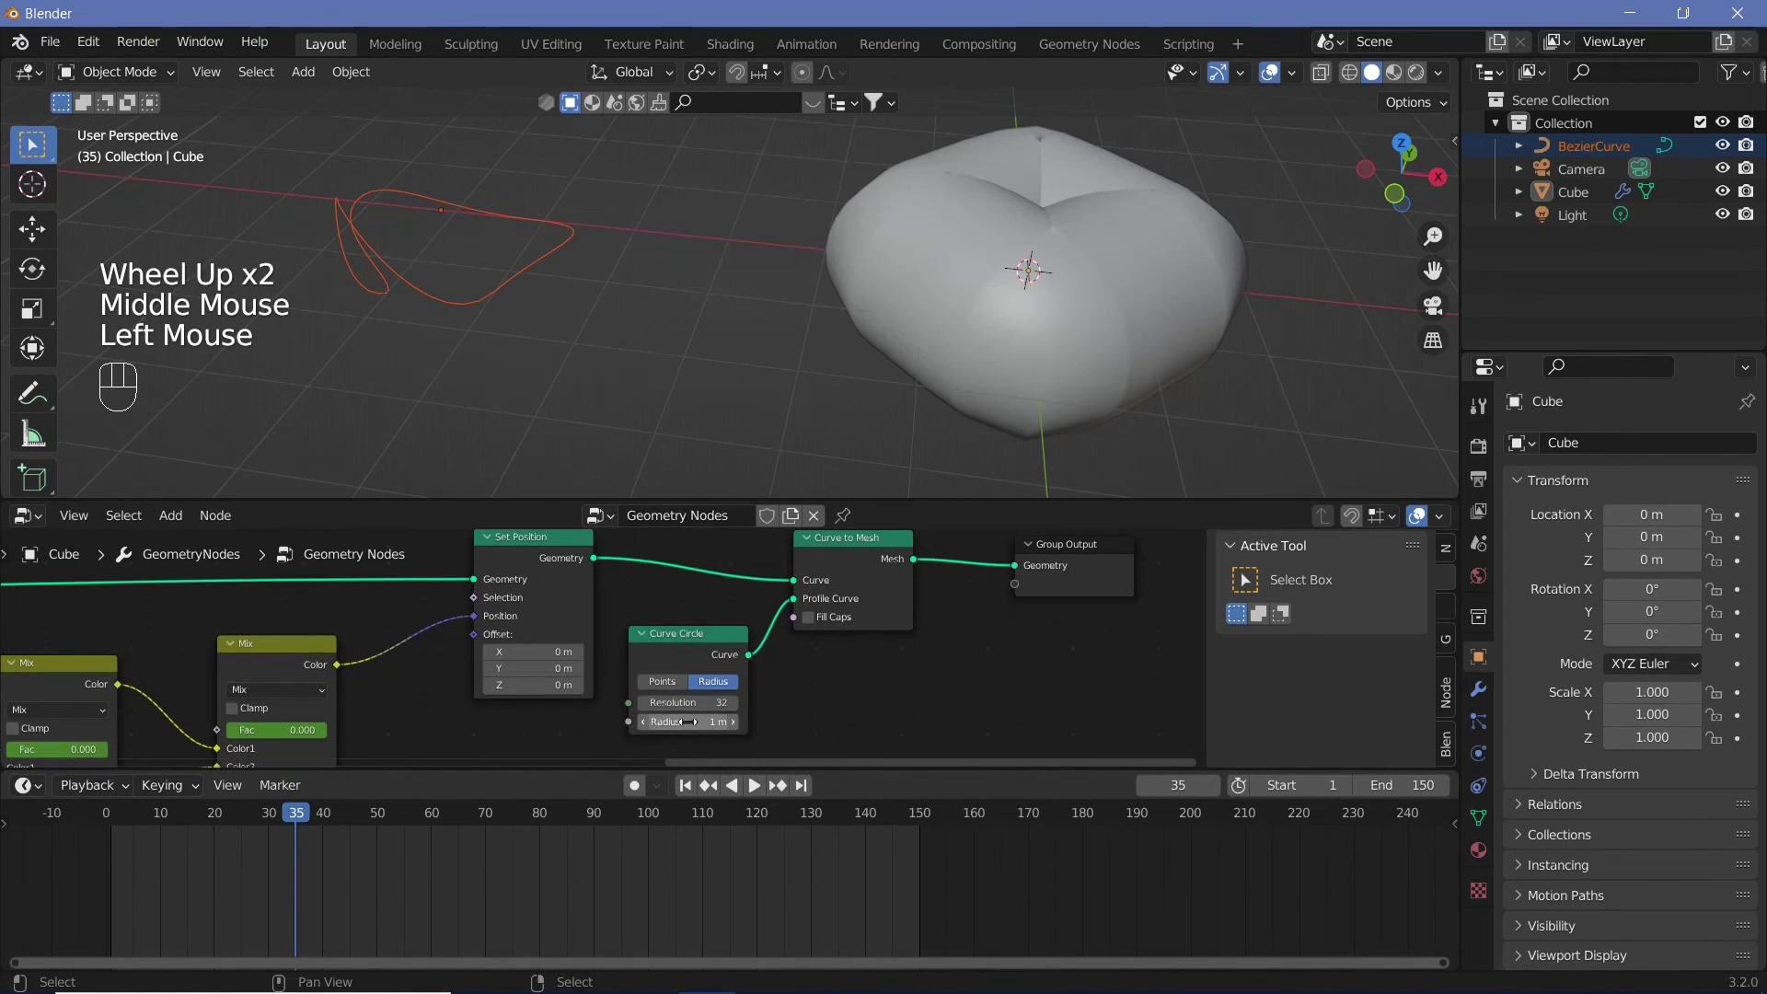
{"action": "double_click", "coordinate": [692, 722]}
{"action": "type", "text": "0.0"}
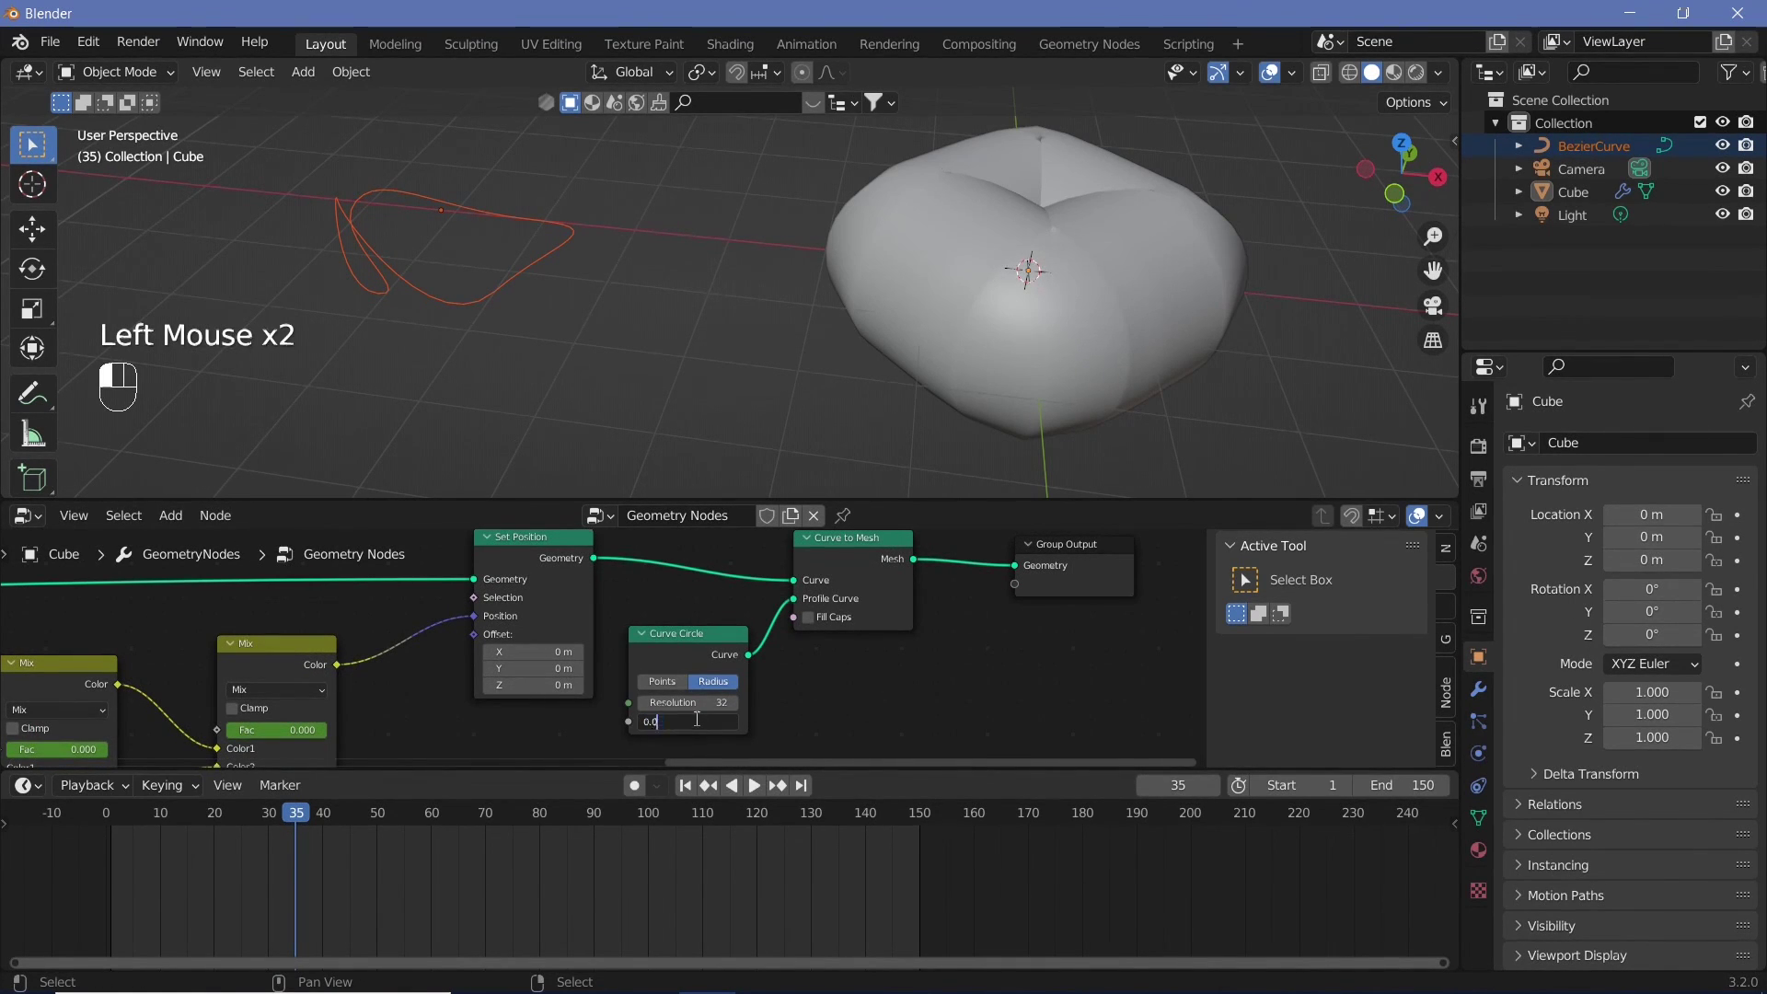
{"action": "key", "text": "BackSpace"}
{"action": "type", "text": "1"}
{"action": "key", "text": "Return"}
Play the animation and orbit the view to inspect the morphing tube
{"action": "key", "text": "shift+space"}
{"action": "middle_click_drag", "start_coordinate": [1045, 264], "coordinate": [936, 359]}
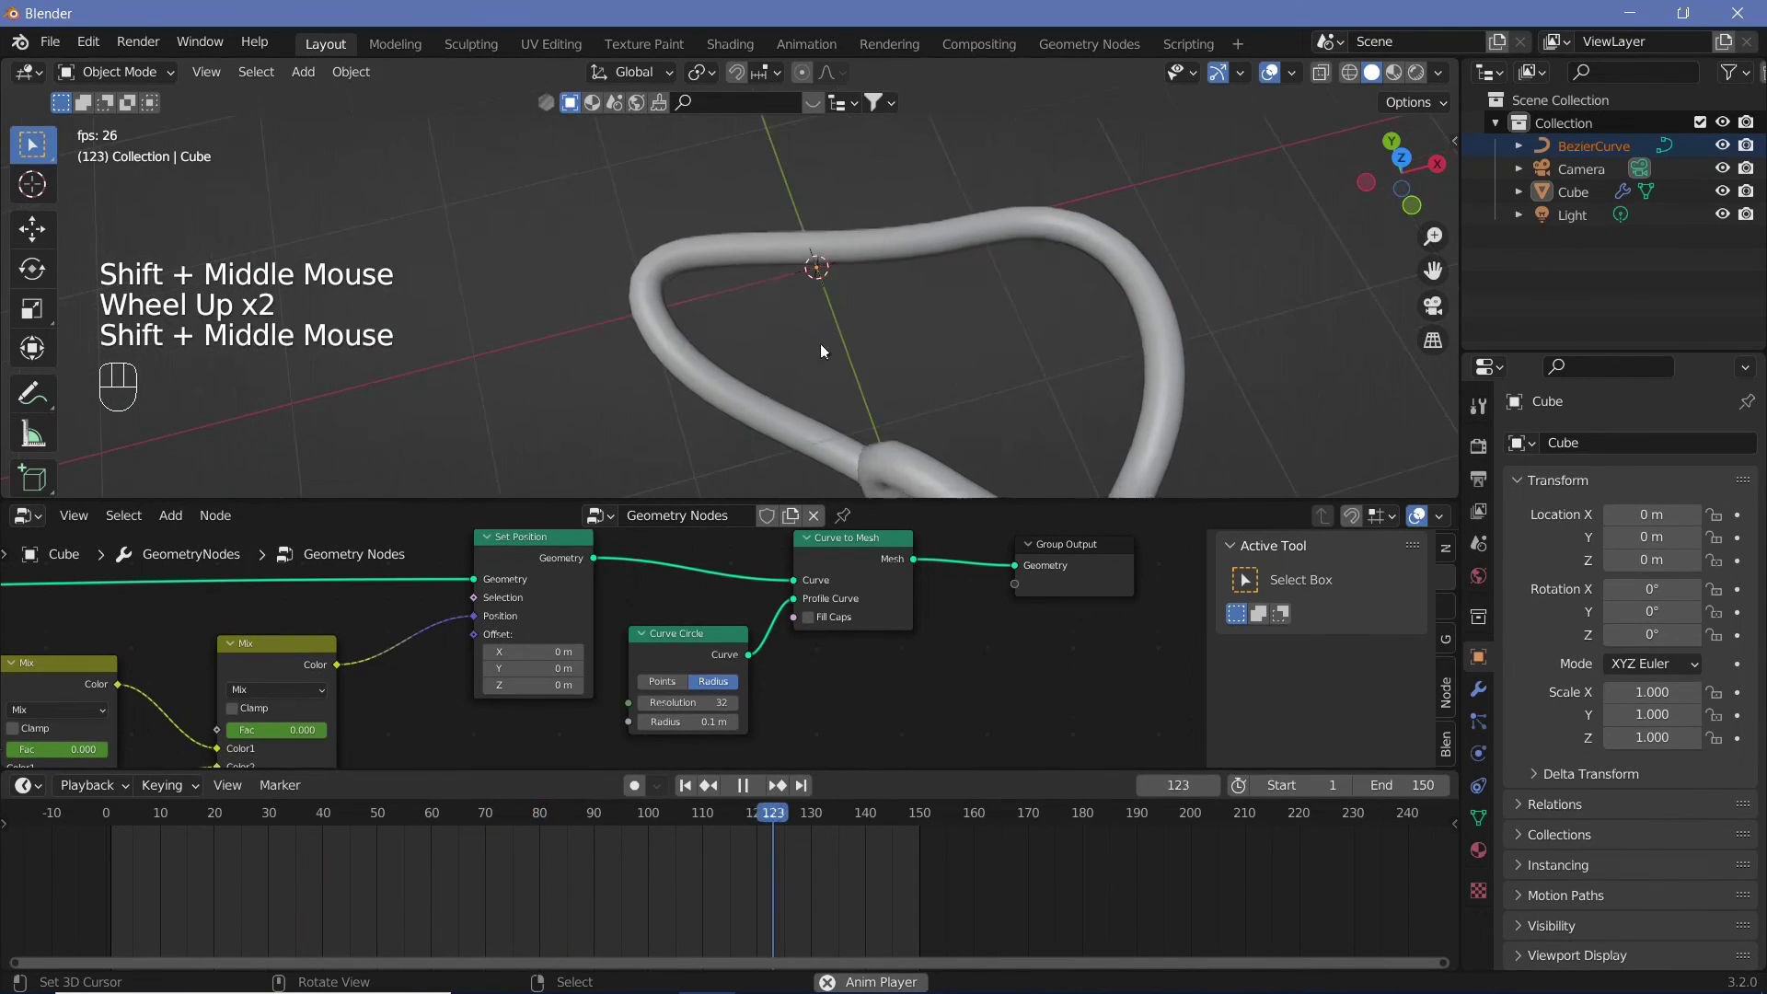
{"action": "middle_click_drag", "start_coordinate": [946, 345], "coordinate": [745, 421], "text": "shift"}
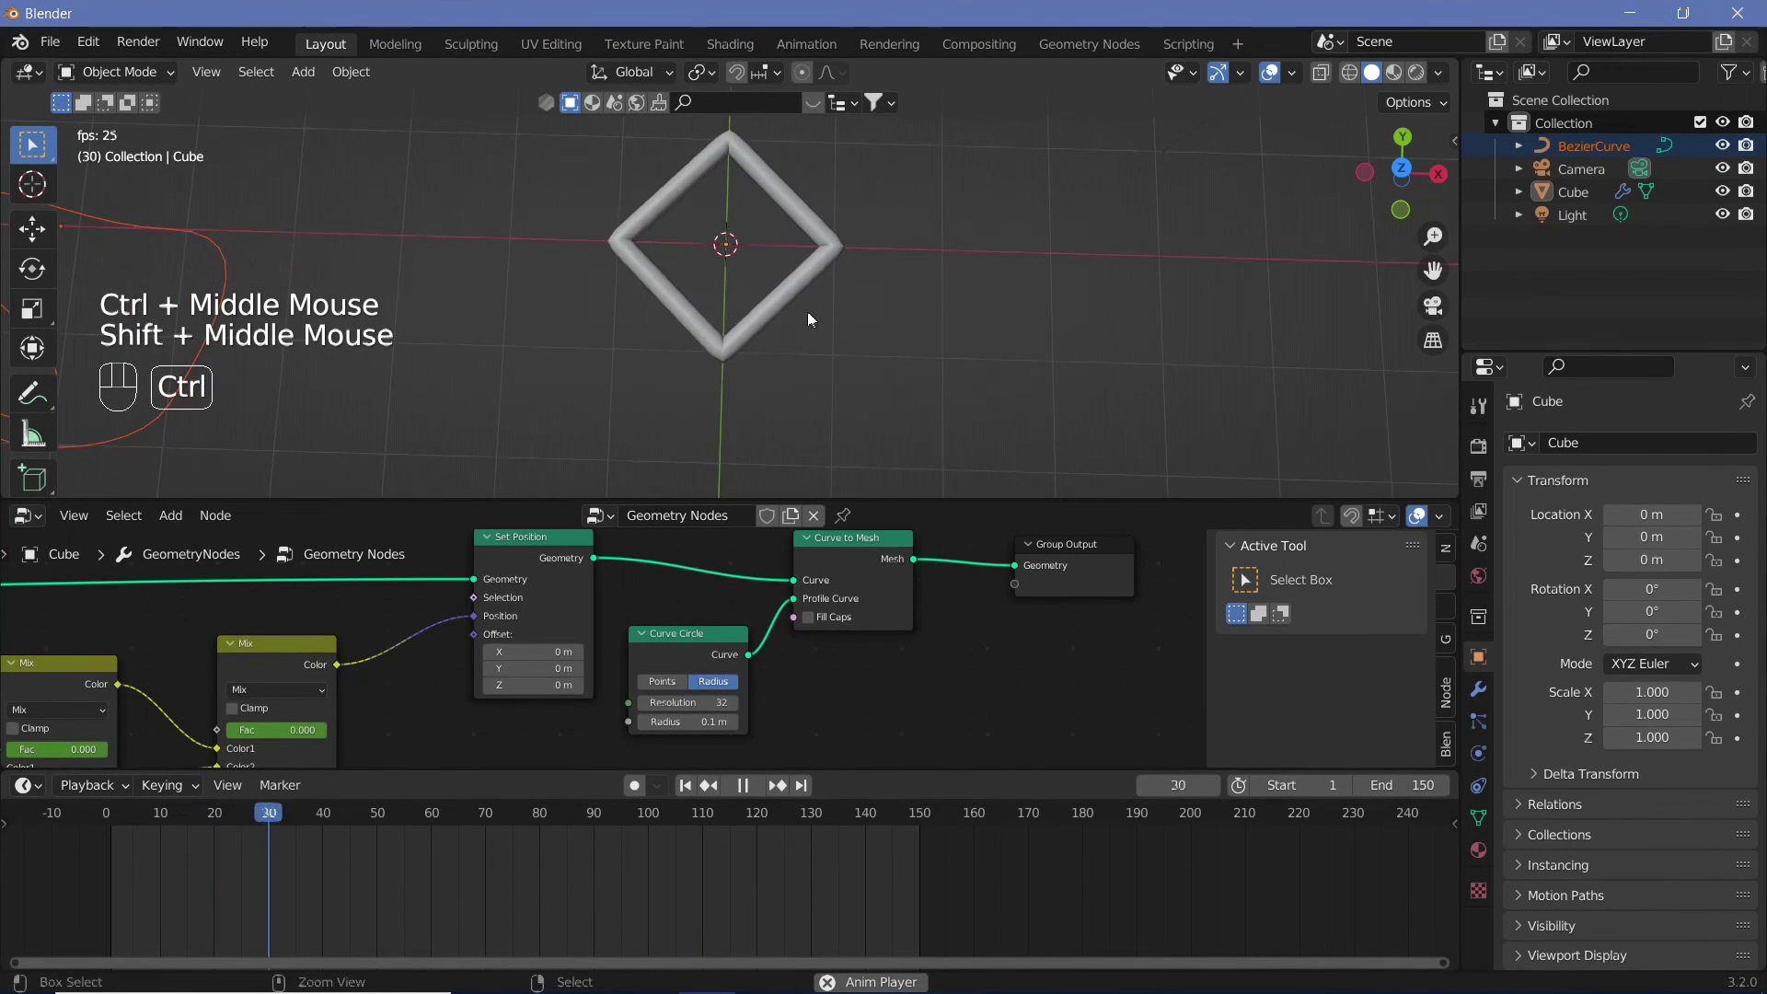